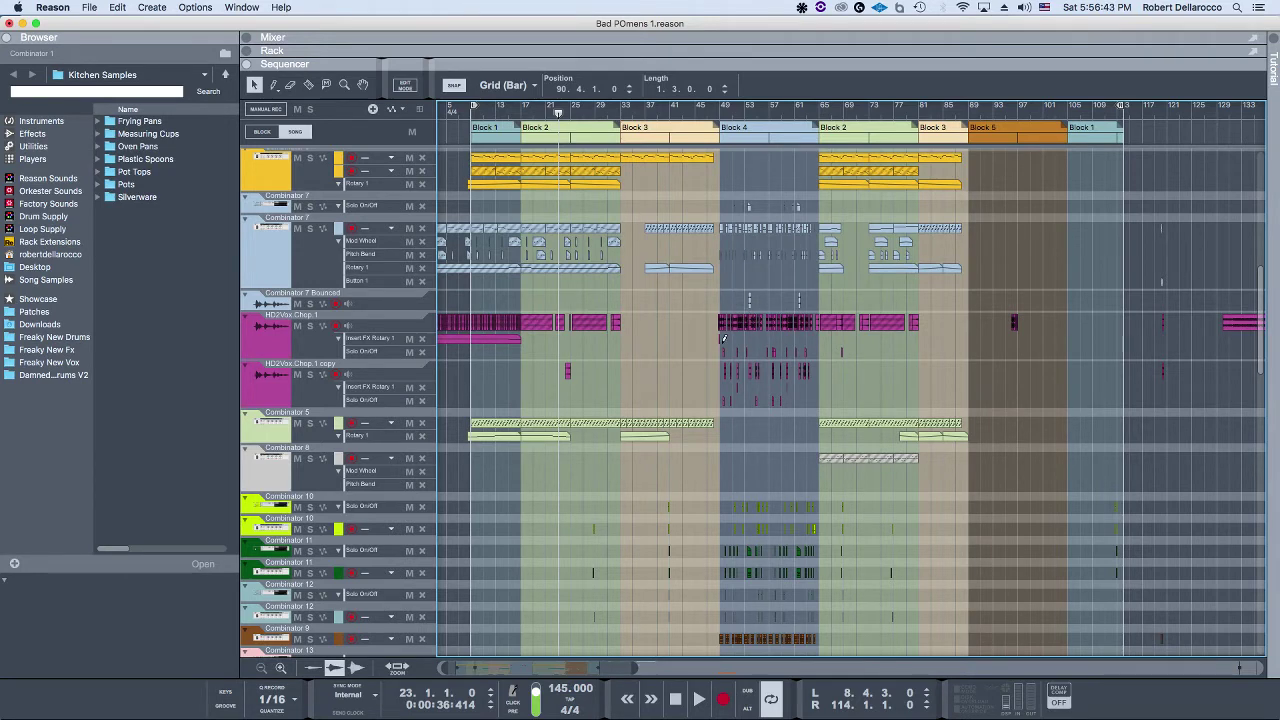
Step: Look over the song's tracks and clips across the arrangement blocks in the sequencer
scroll(723, 340, "up", 4)
scroll(723, 349, "down", 5)
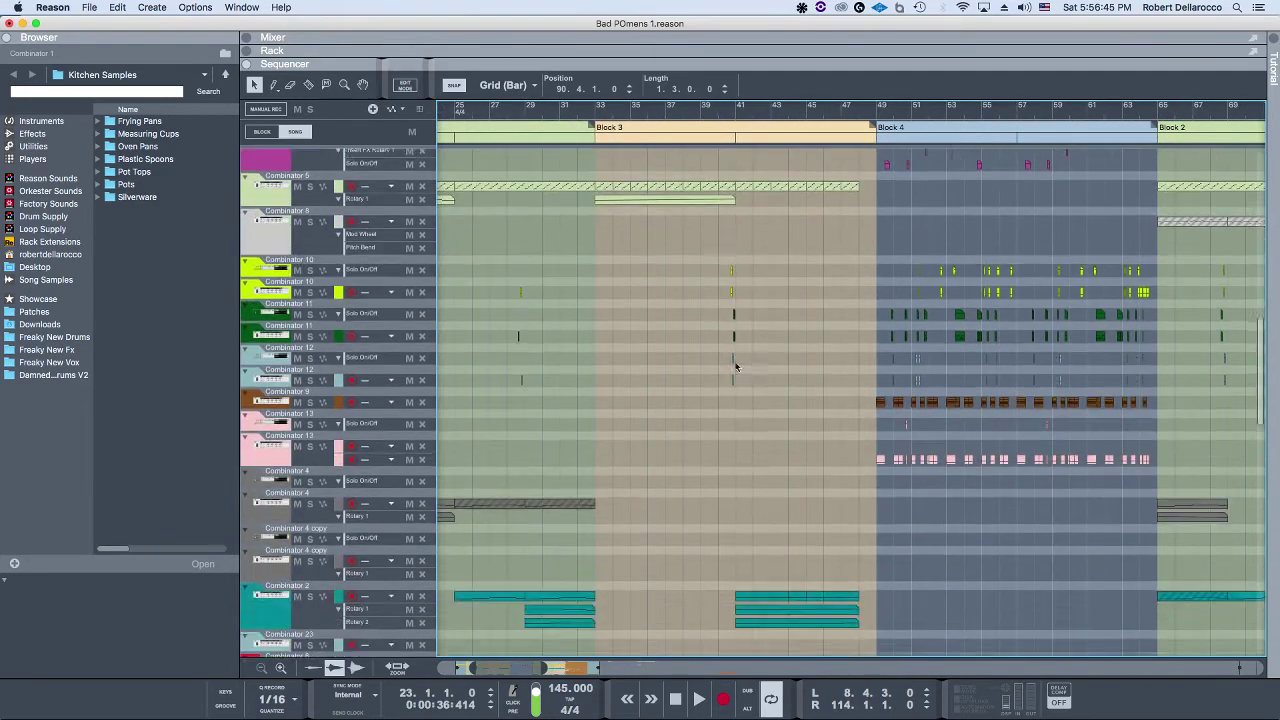
scroll(735, 367, "down", 10)
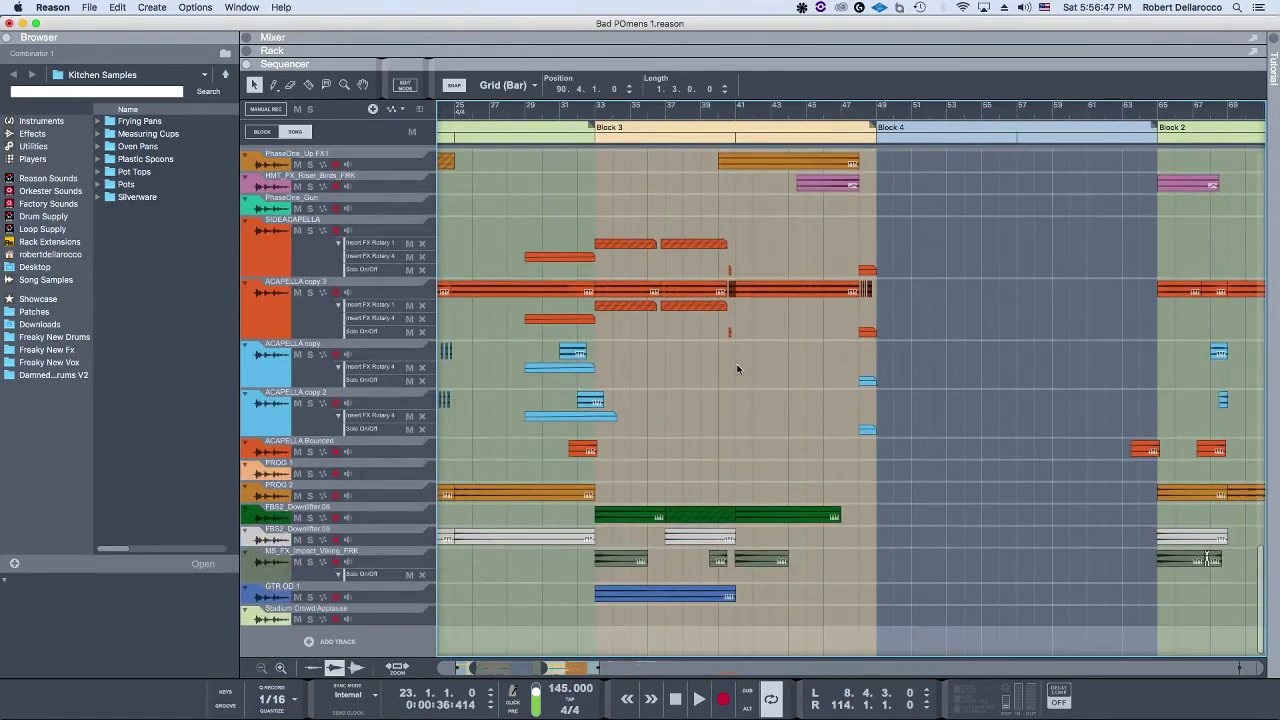
scroll(737, 370, "down", 3)
scroll(798, 369, "right", 3)
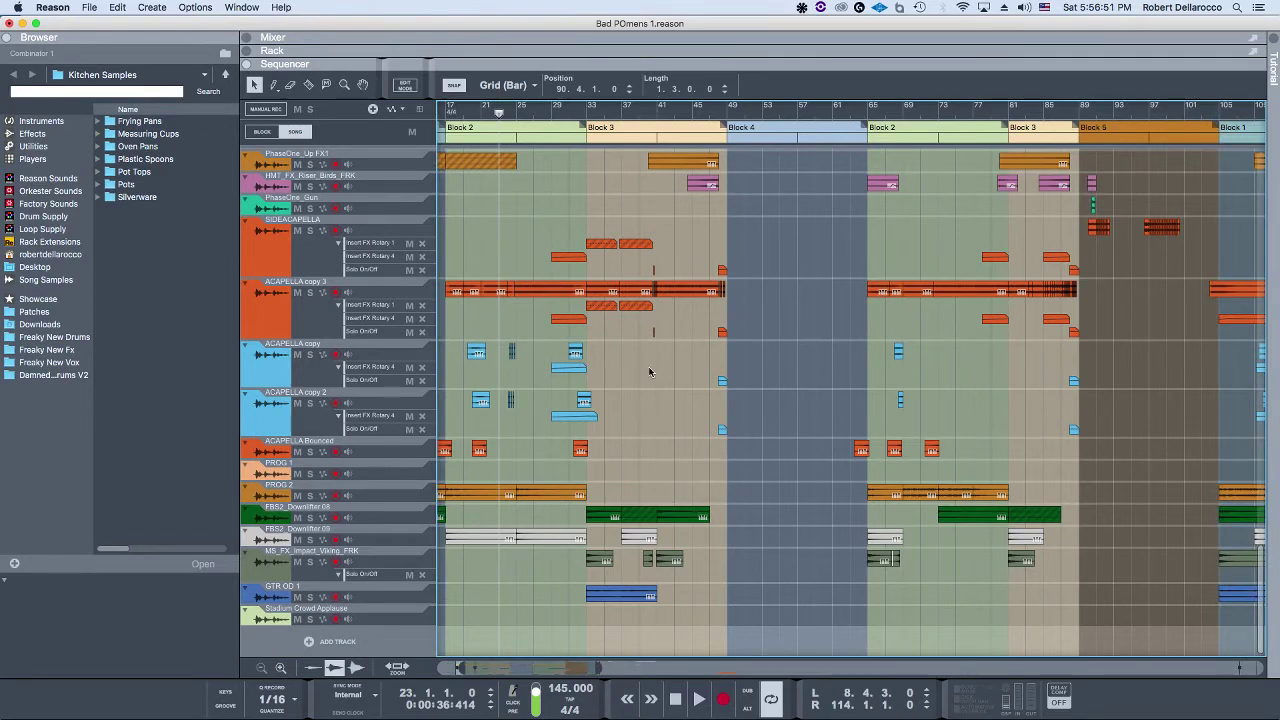
scroll(649, 372, "up", 10)
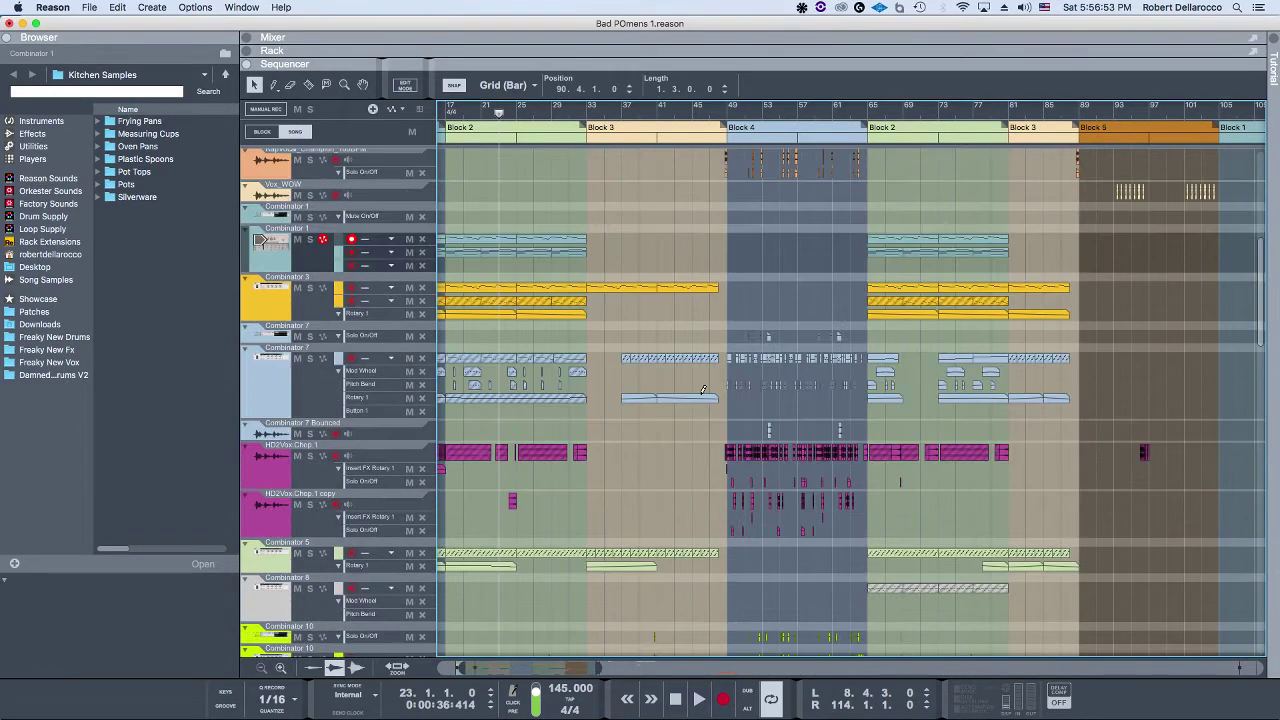
Step: Switch to Chrome, play part of the official "BAD OMENS - Careful What You Wish For" music video, and show the remix video's page
key("super+Tab")
left_click(521, 381)
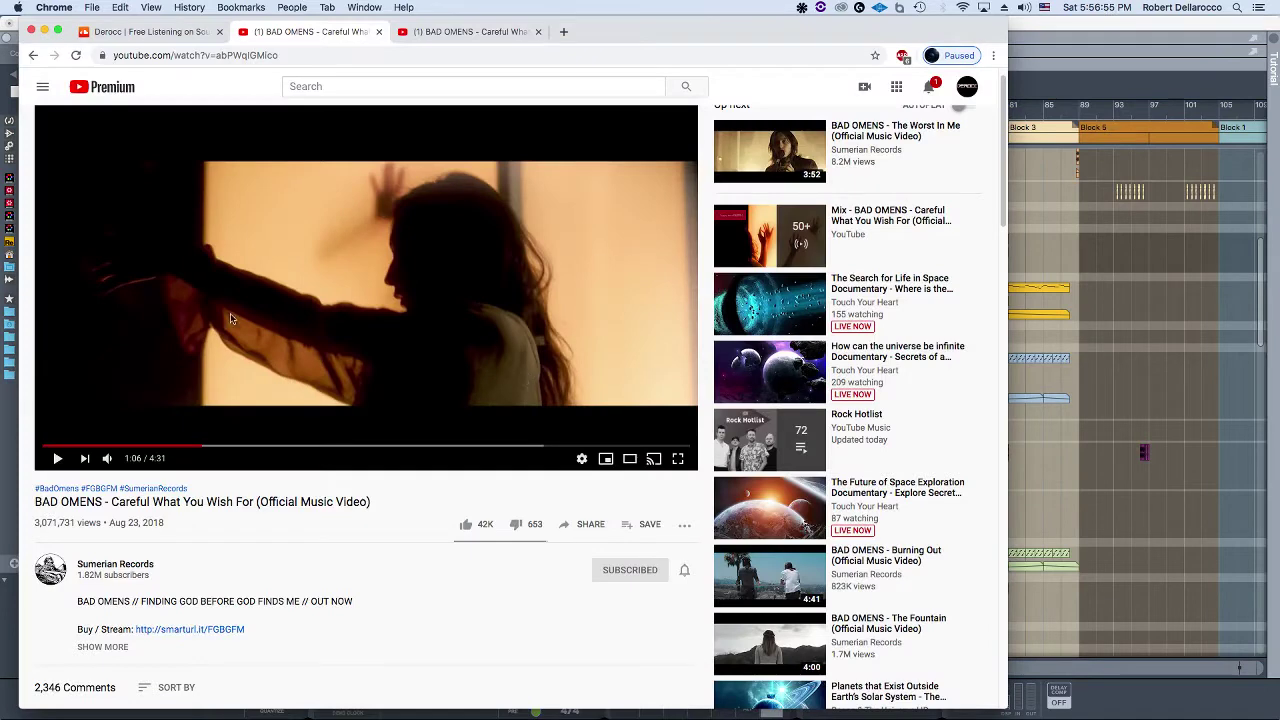
left_click(57, 458)
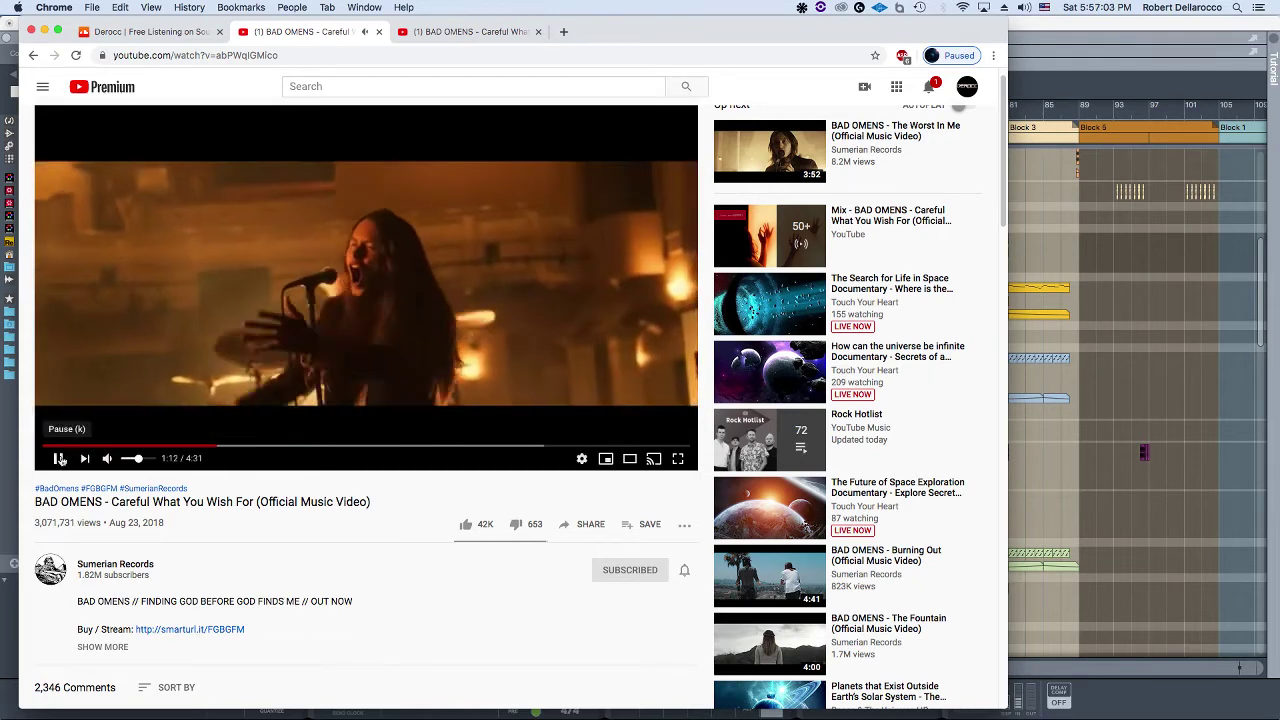
left_click(59, 458)
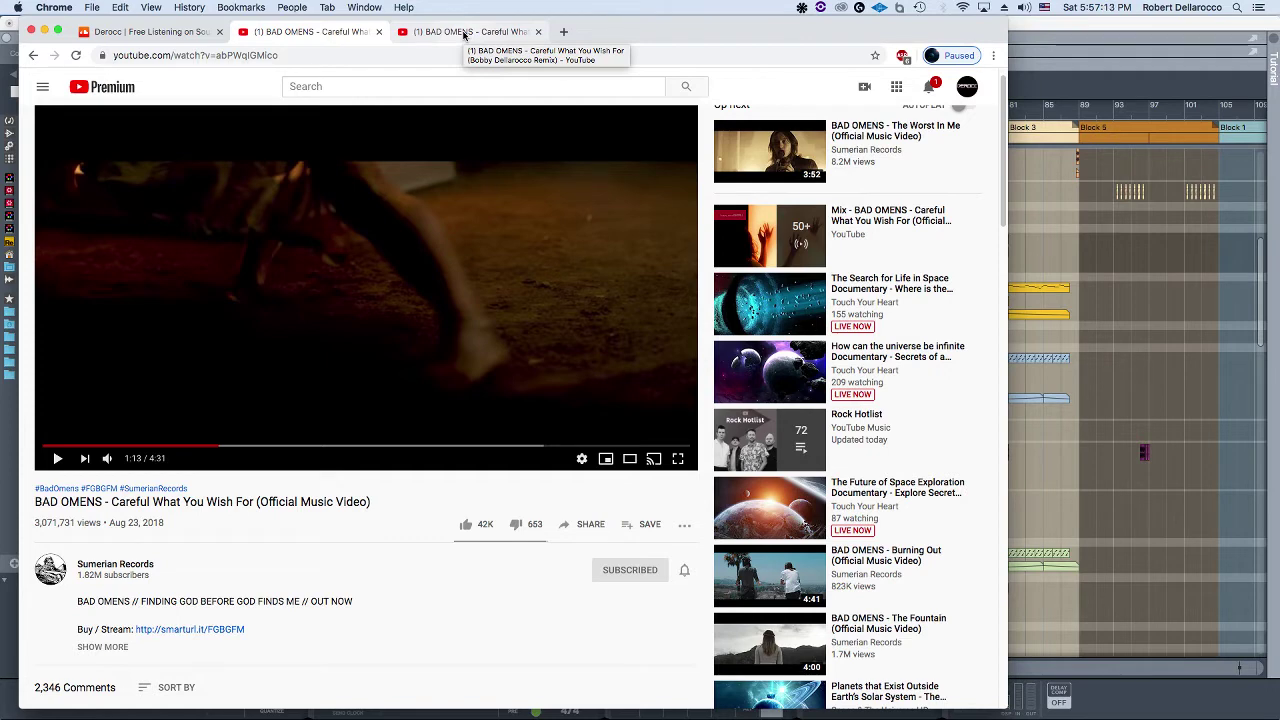
left_click(463, 33)
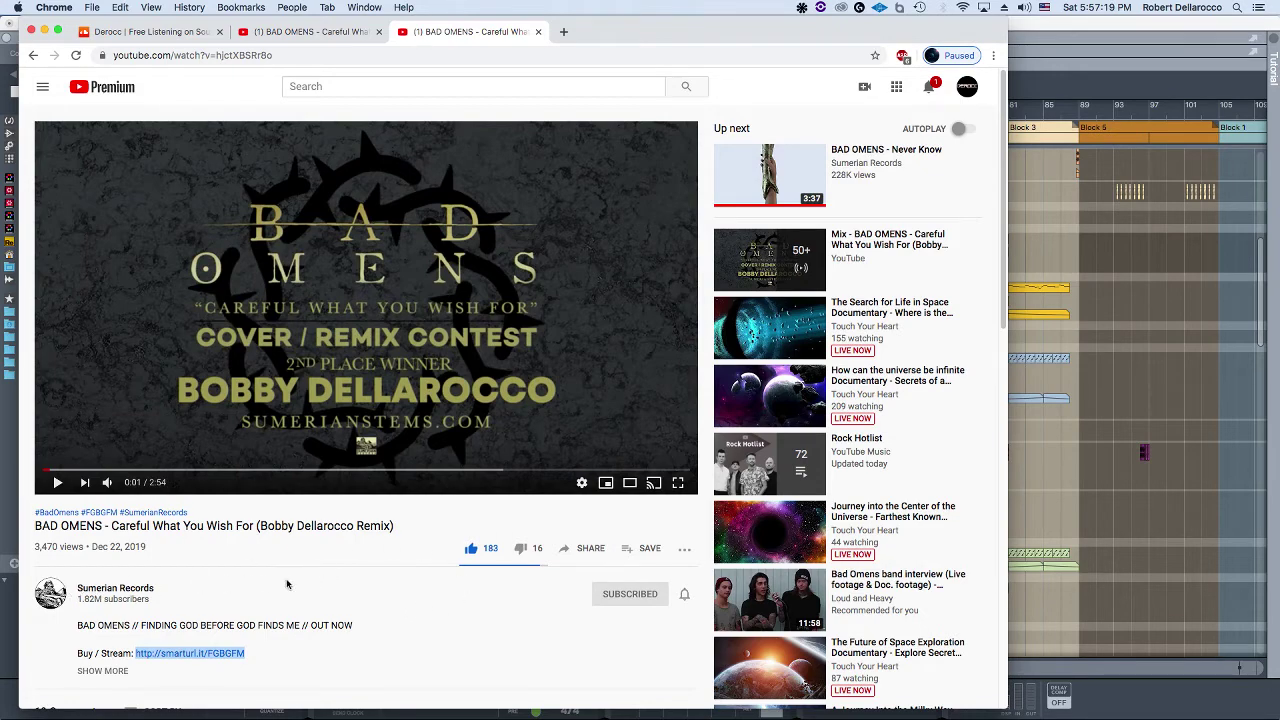
Step: Return to Reason and examine the remix's block layout and its drum, Combinator, acapella and effects tracks
left_click(1137, 26)
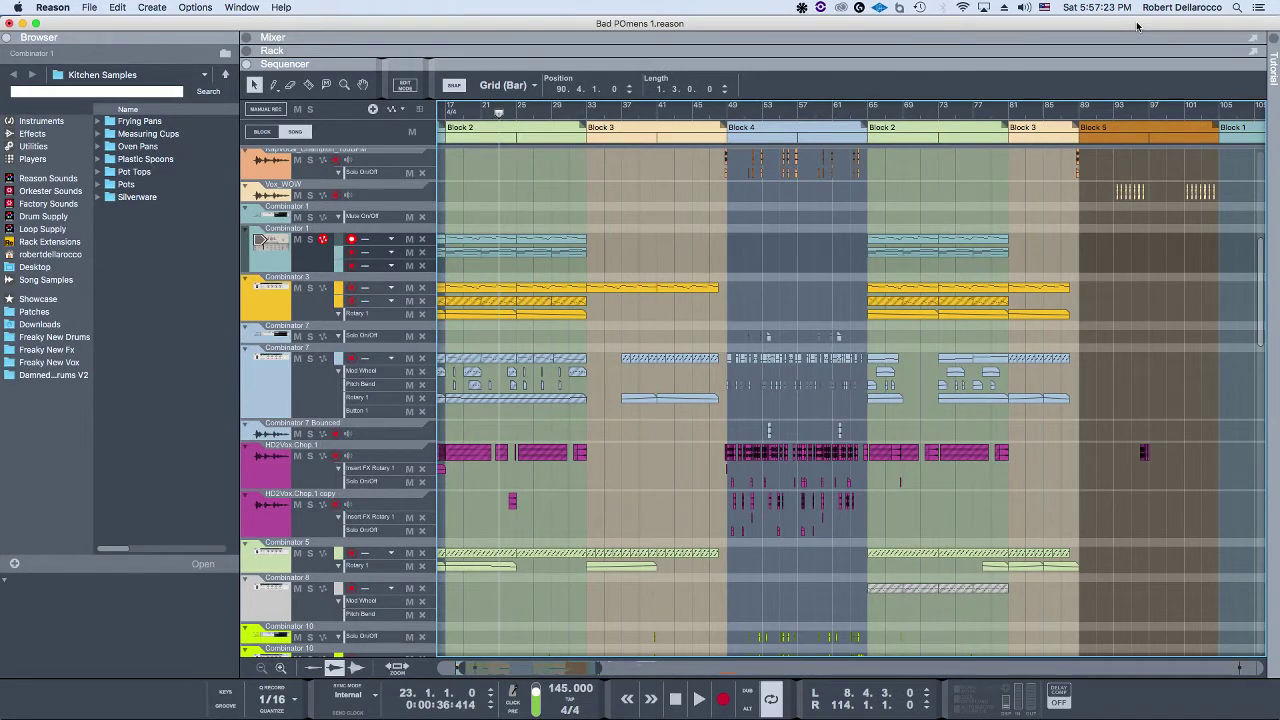
scroll(1119, 200, "left", 5)
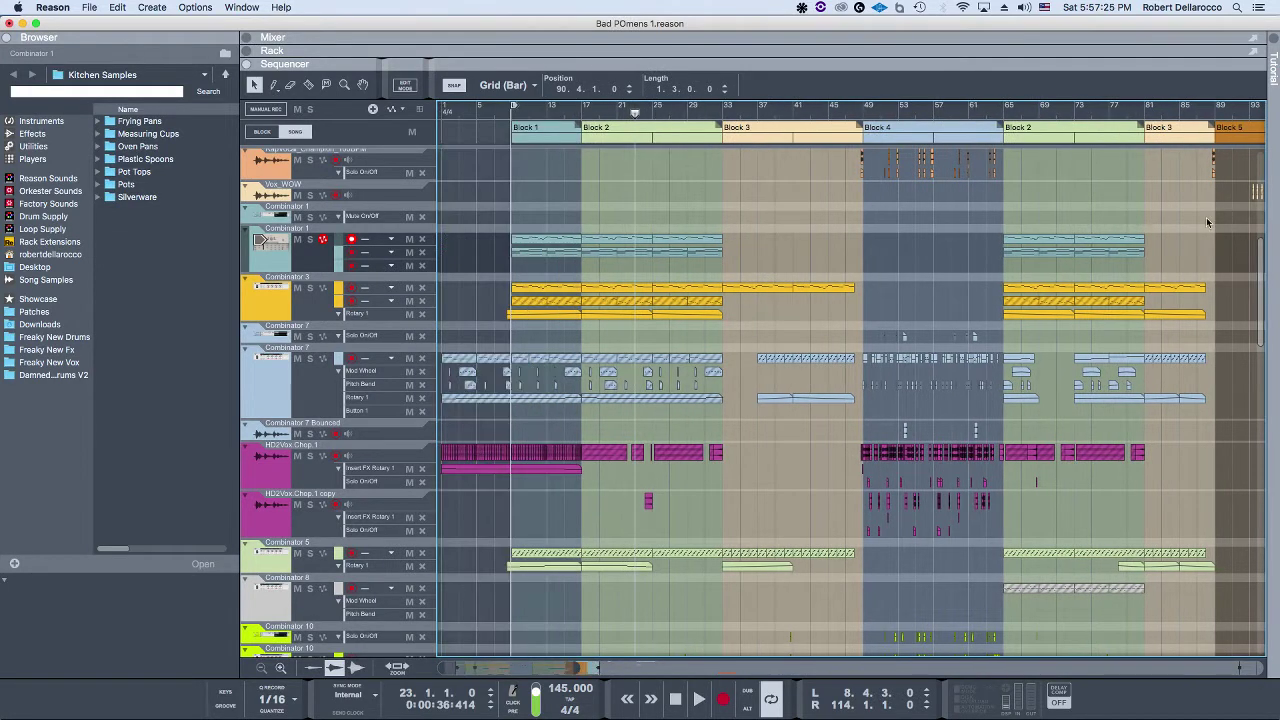
scroll(1208, 222, "right", 3)
scroll(1065, 197, "right", 4)
scroll(1065, 197, "down", 2)
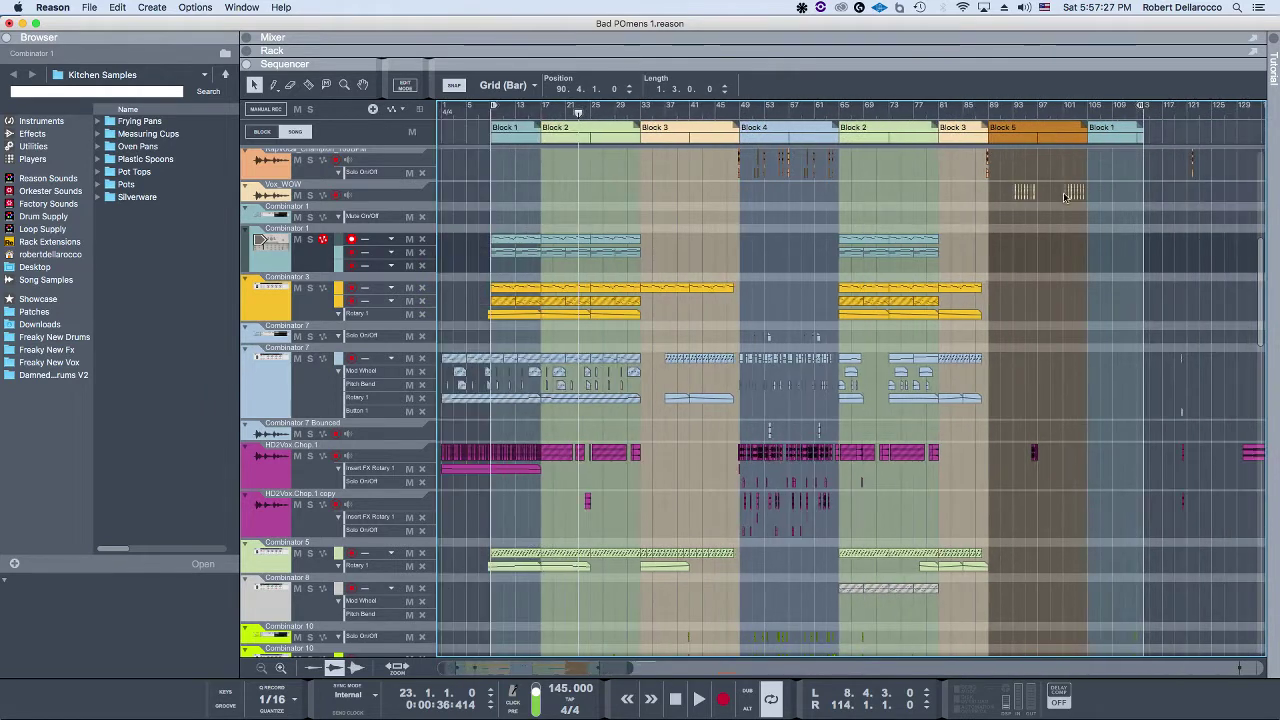
scroll(781, 156, "up", 1)
scroll(727, 157, "down", 1)
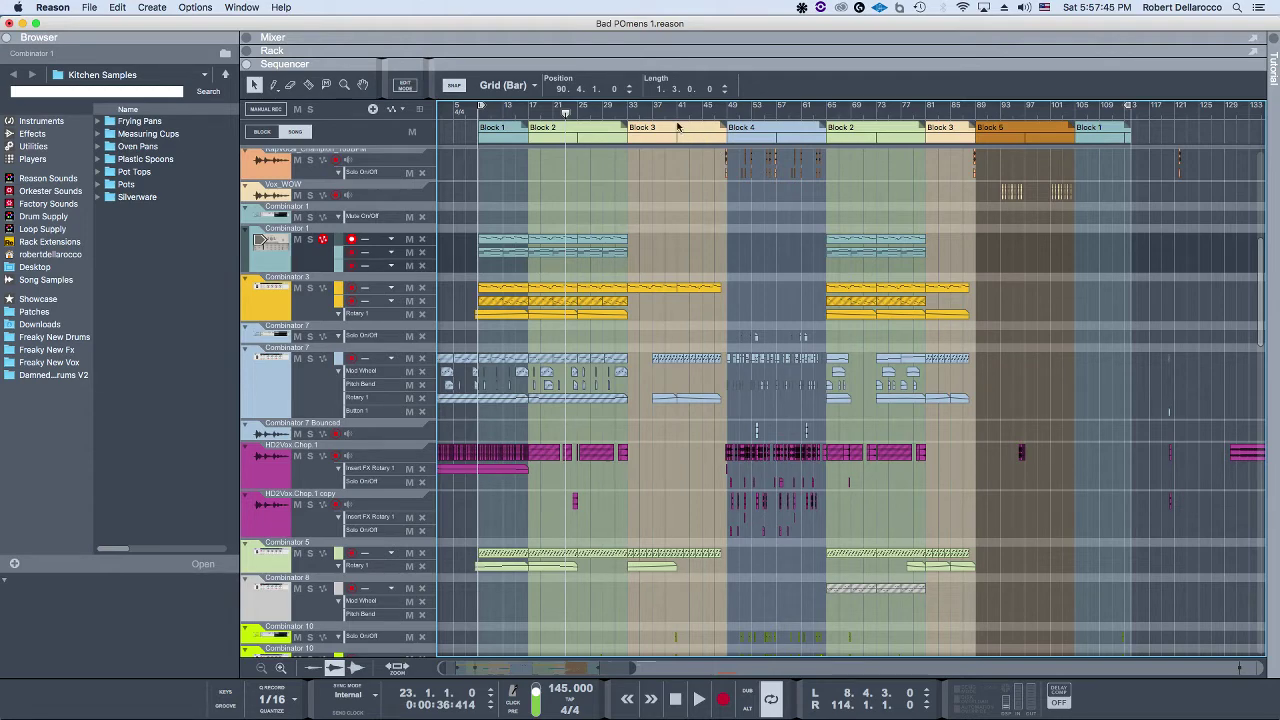
scroll(730, 218, "down", 15)
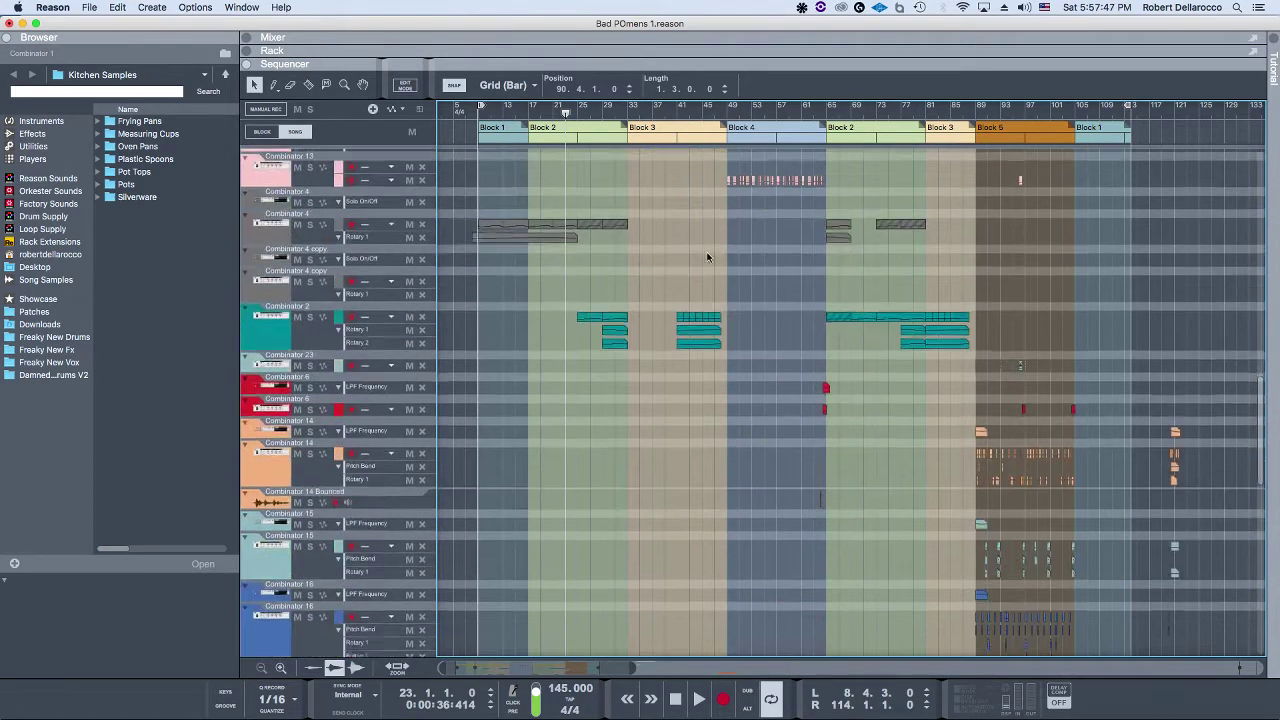
scroll(667, 342, "up", 3)
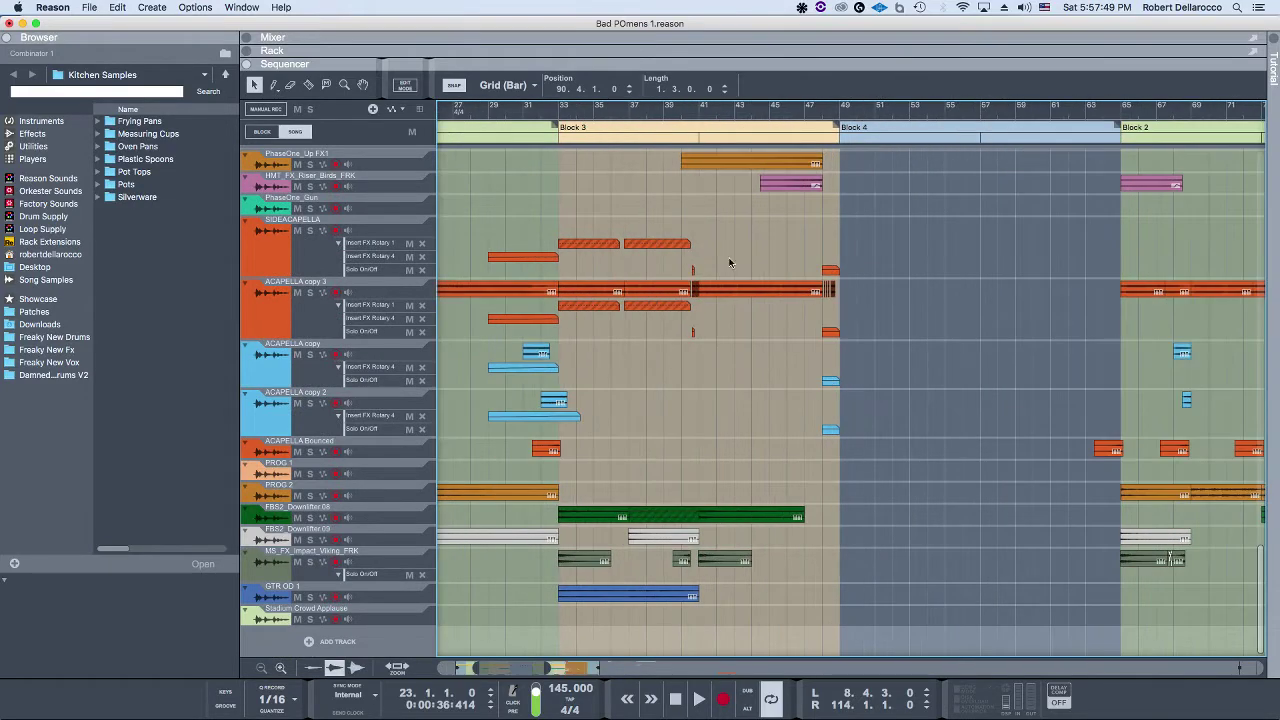
scroll(666, 354, "up", 15)
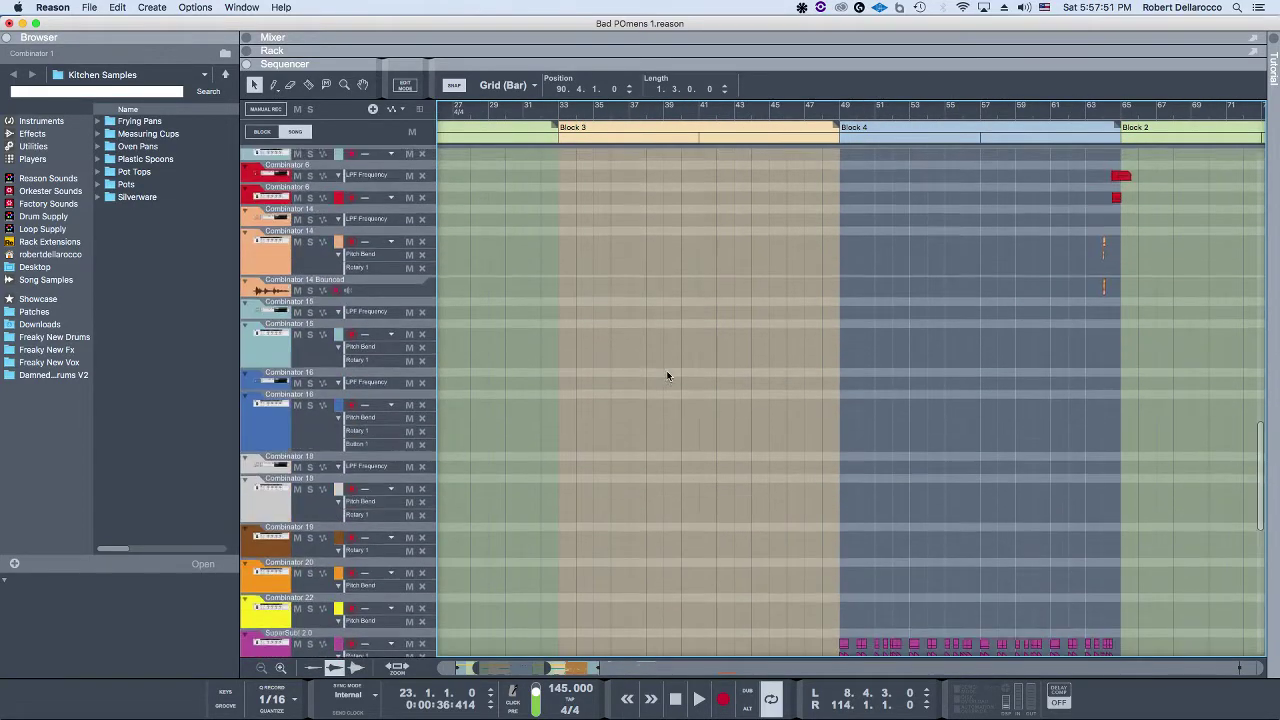
scroll(697, 360, "up", 10)
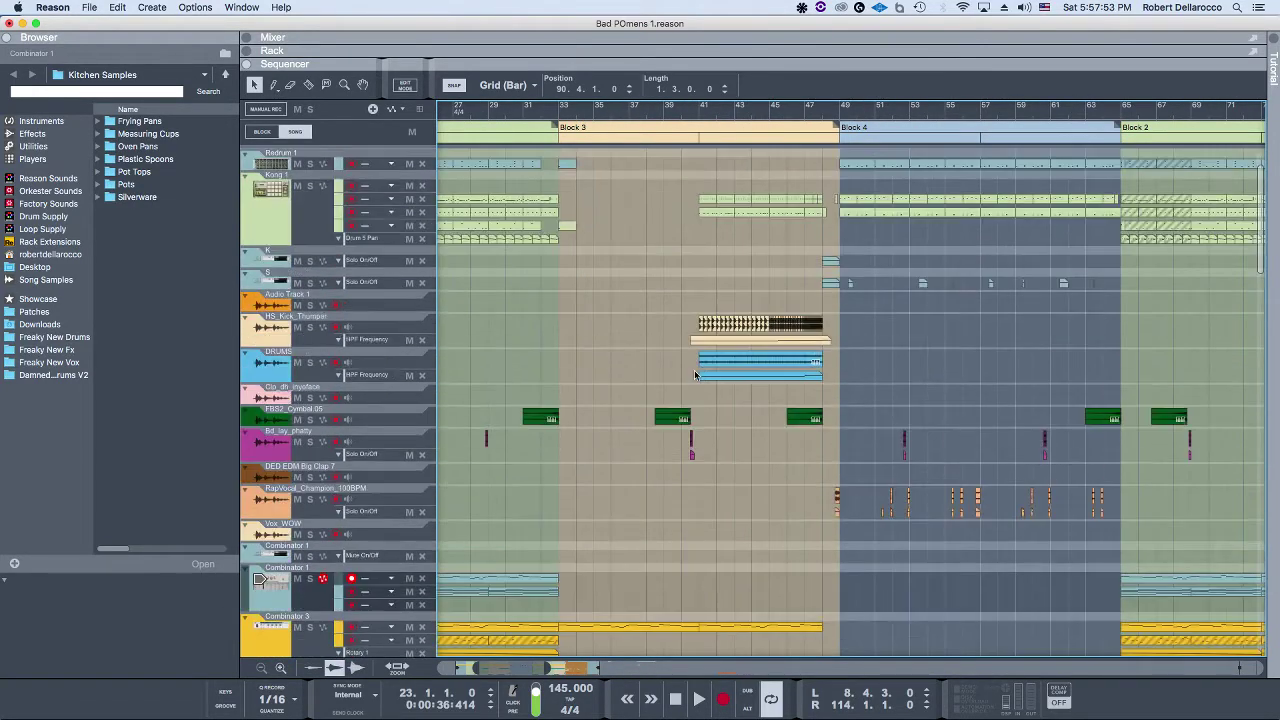
scroll(671, 391, "down", 2)
scroll(738, 393, "right", 5)
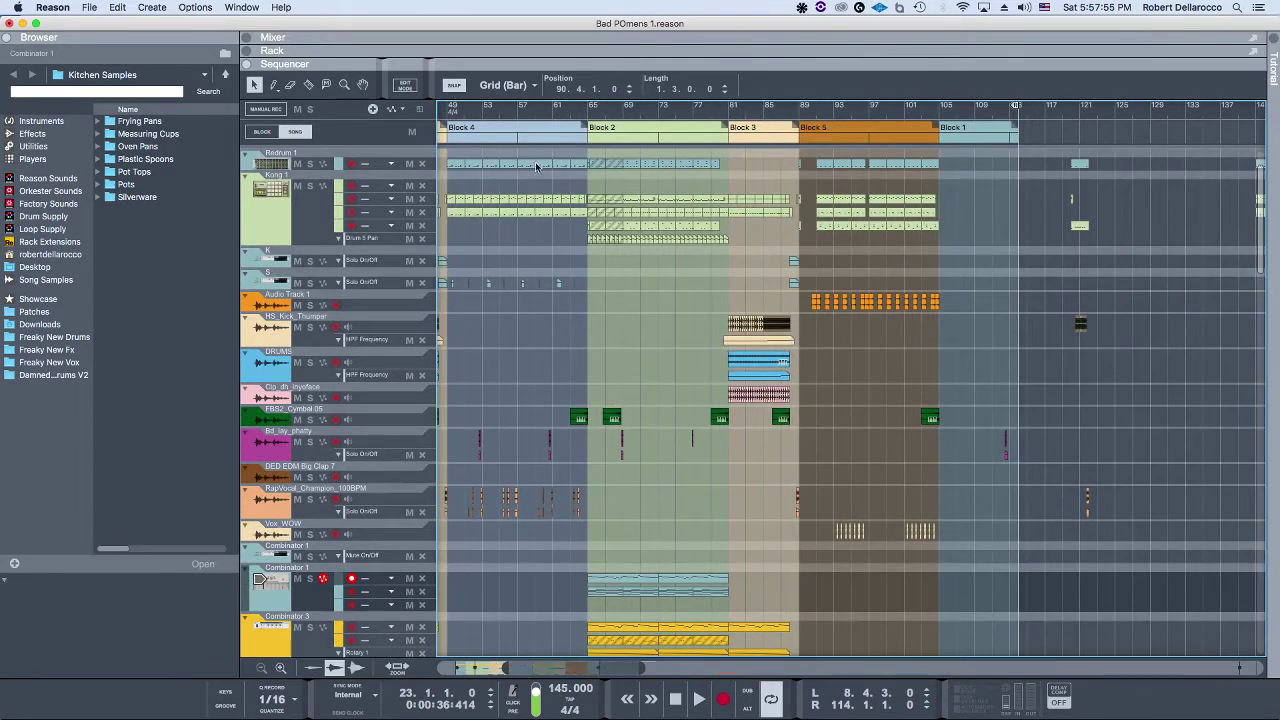
Step: Listen to a few bars from the start of Block 4 at bar 49 and from the start of Block 5 at bar 89
scroll(537, 167, "left", 2)
left_click(531, 110)
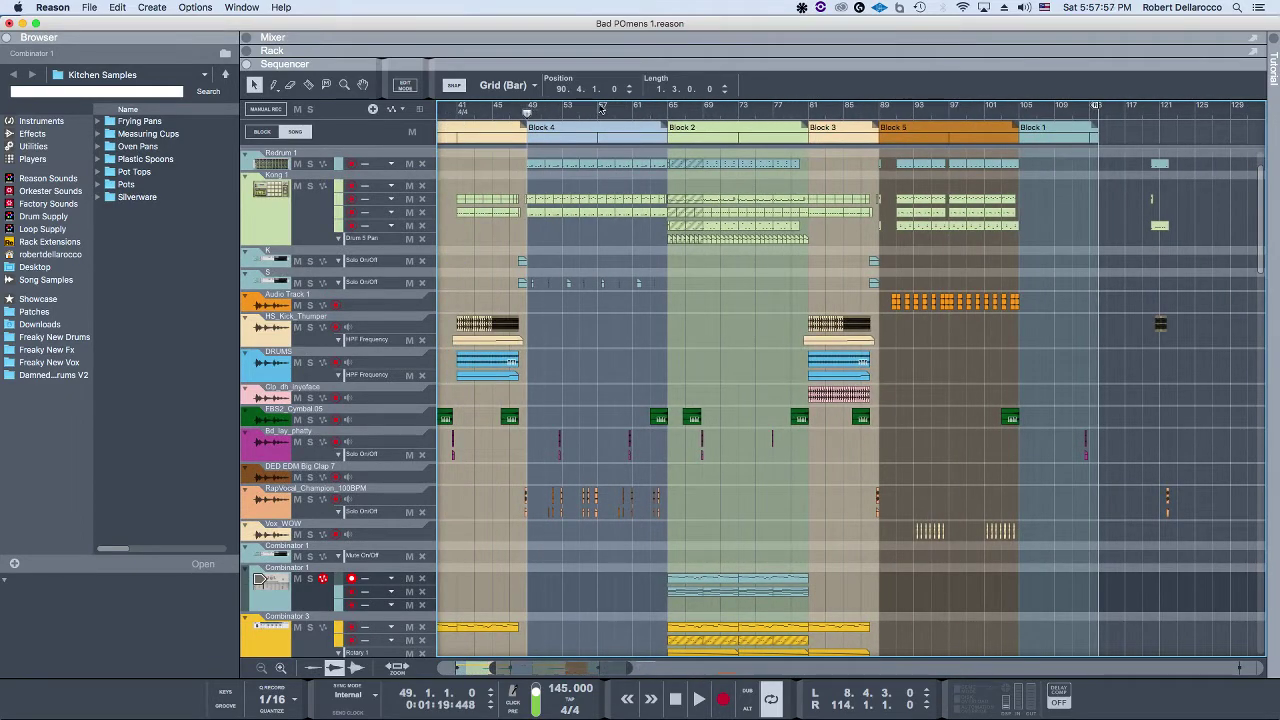
key("space")
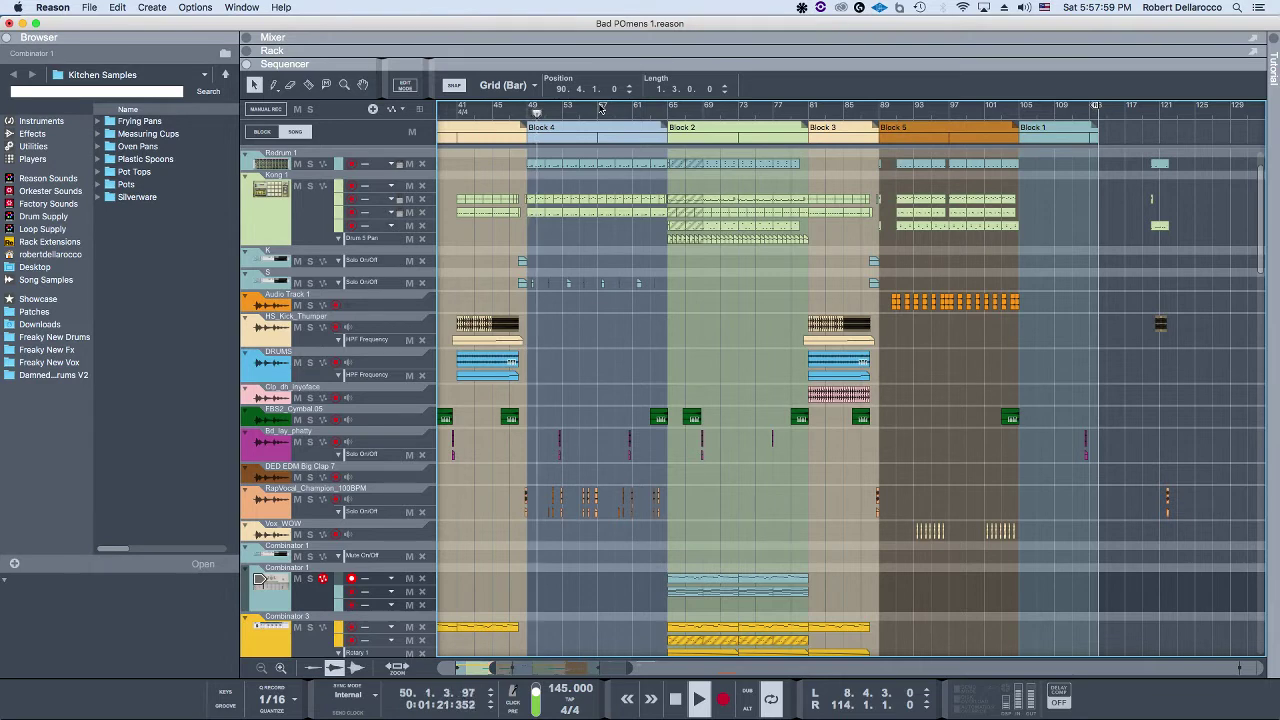
key("space")
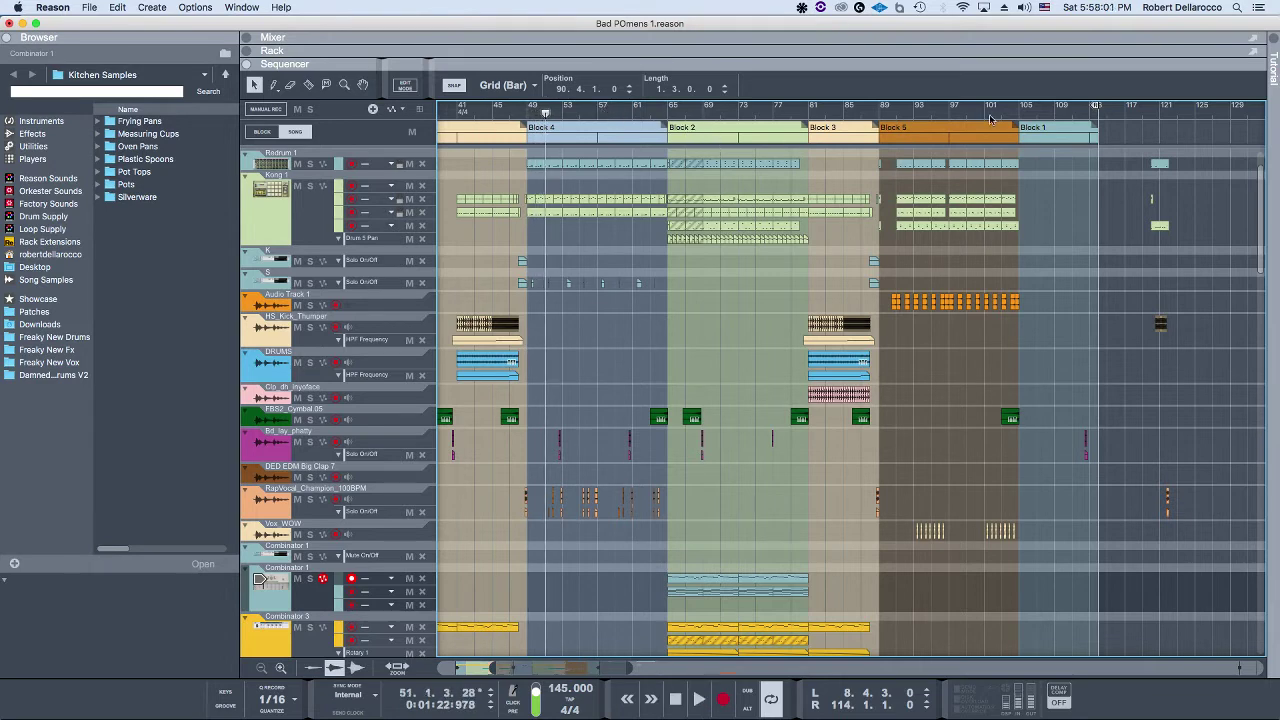
left_click_drag(893, 110, 879, 110)
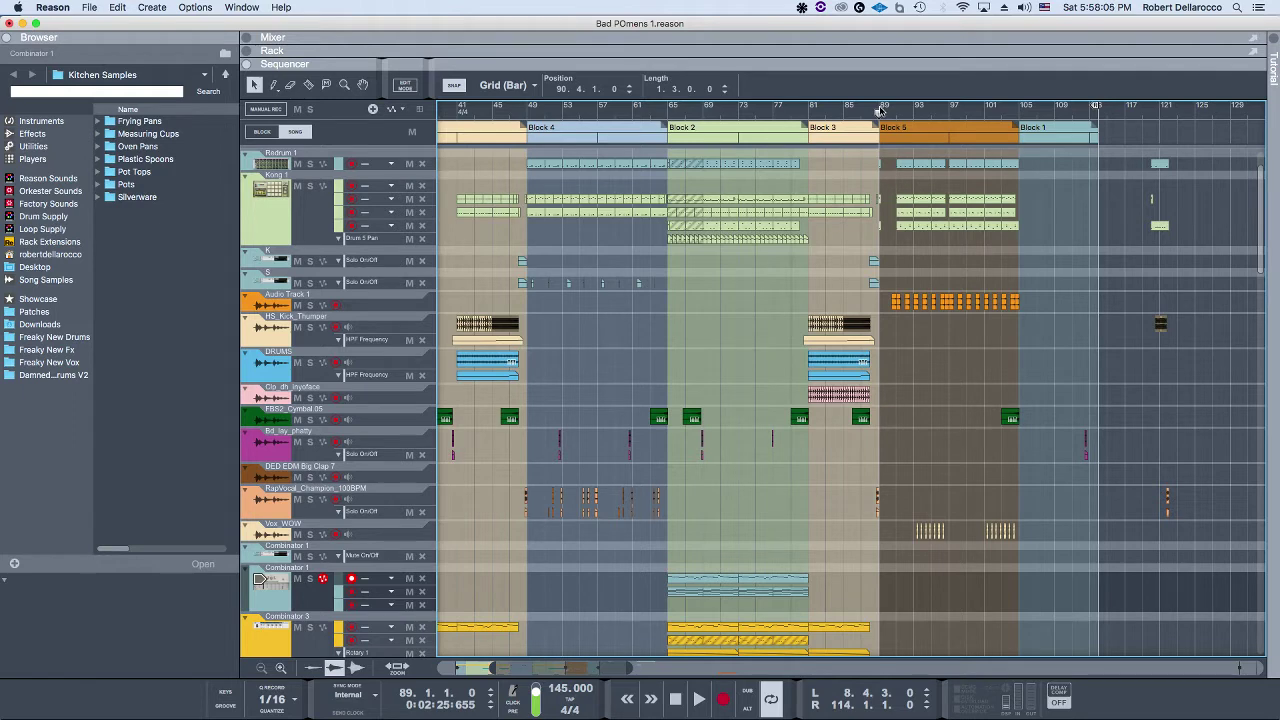
key("space")
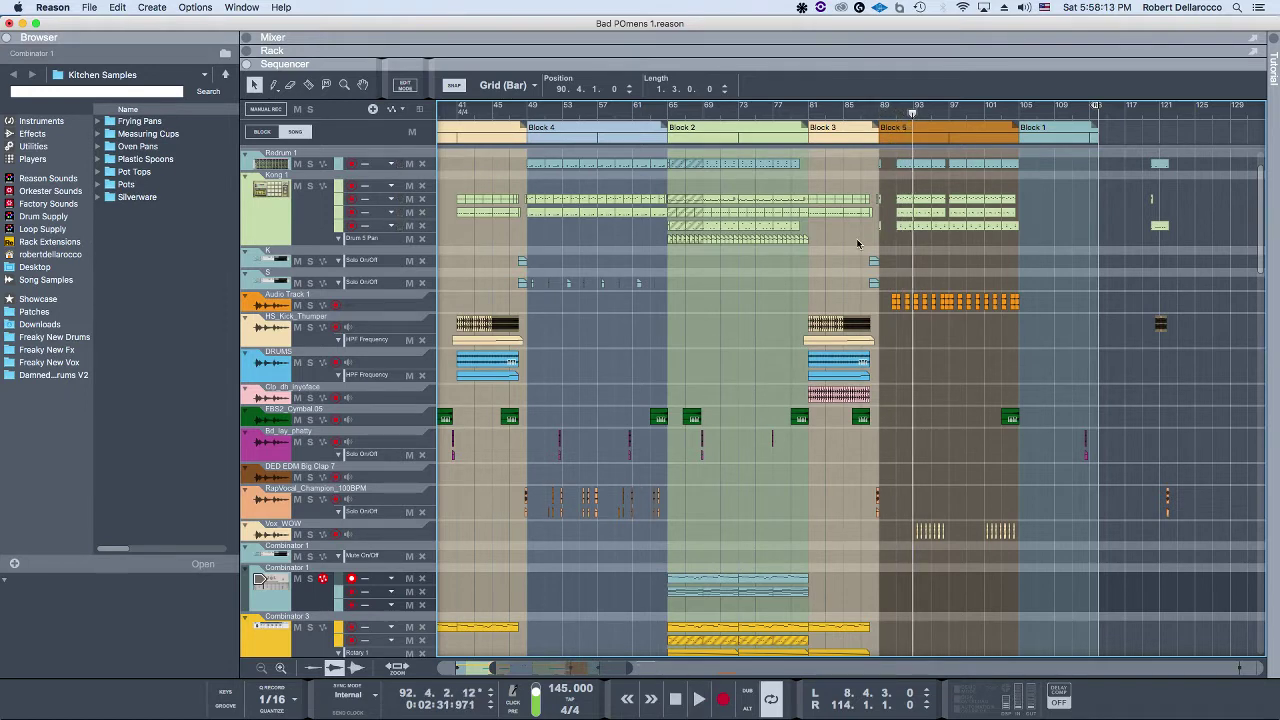
Step: Play the song from bar 9, the start of Block 1, with the acapella and PROG audio tracks in view
scroll(857, 243, "left", 10)
scroll(852, 250, "down", 10)
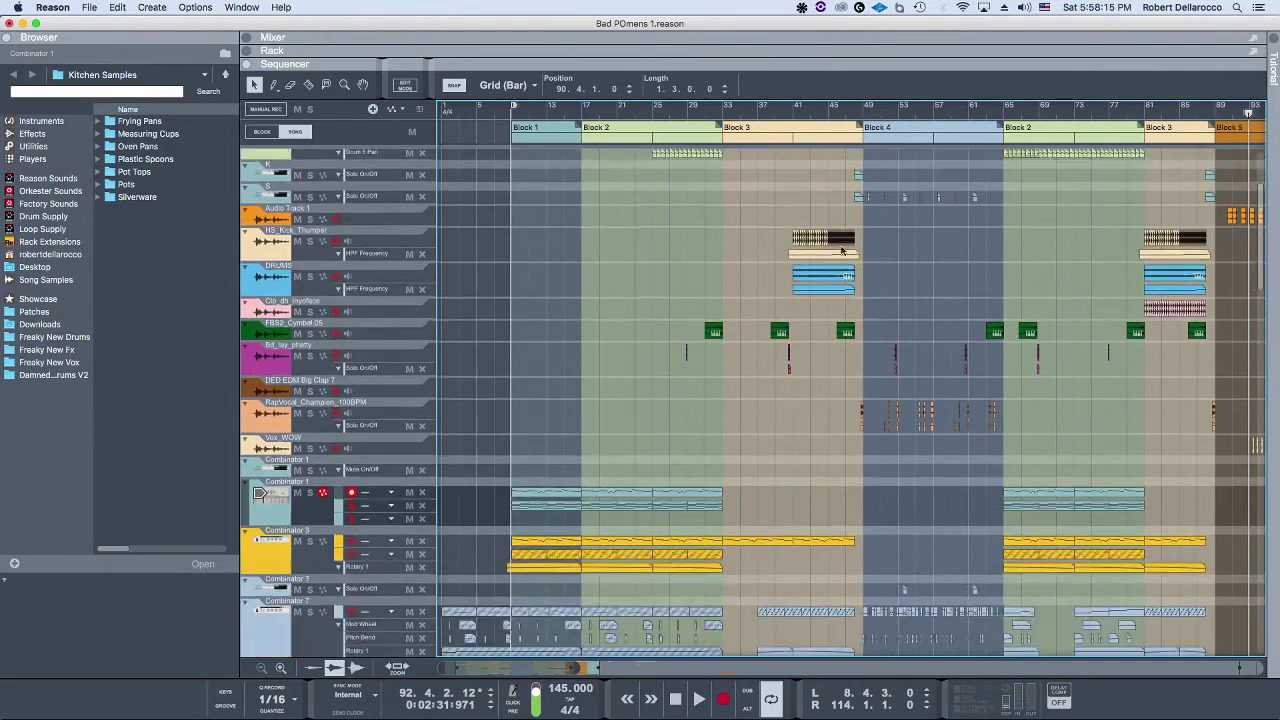
scroll(840, 251, "down", 15)
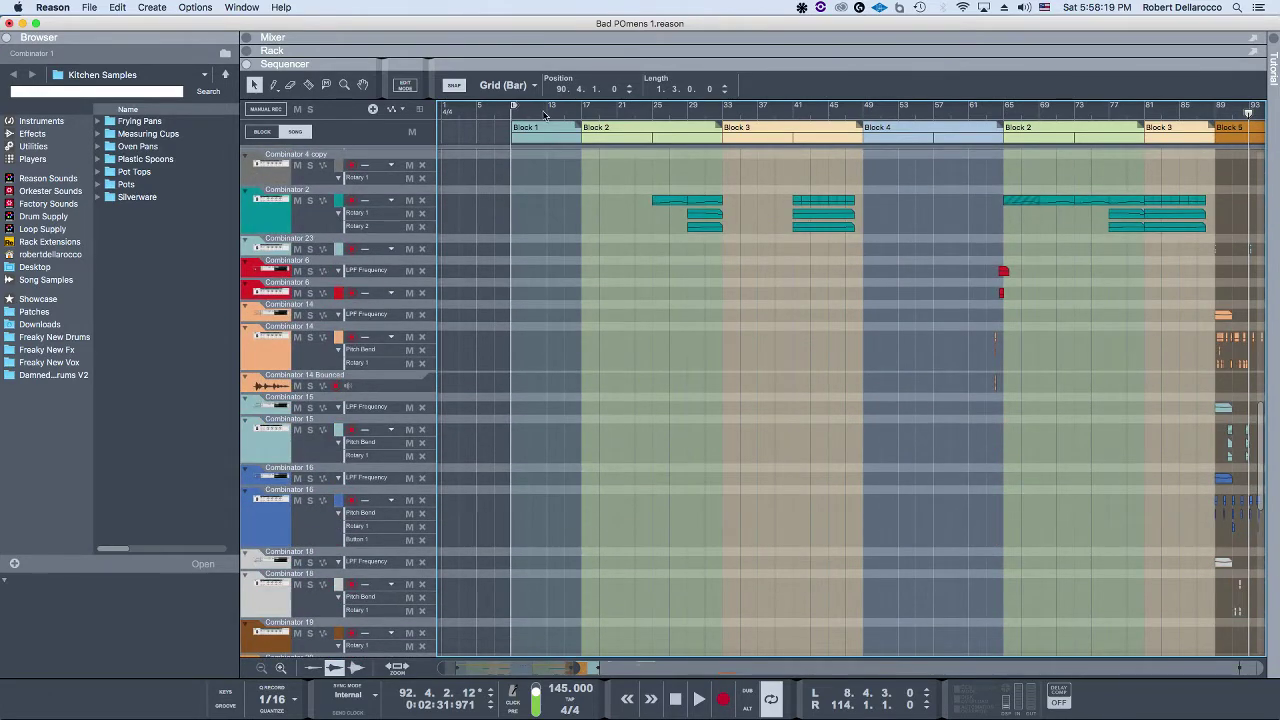
left_click_drag(539, 108, 514, 110)
key("space")
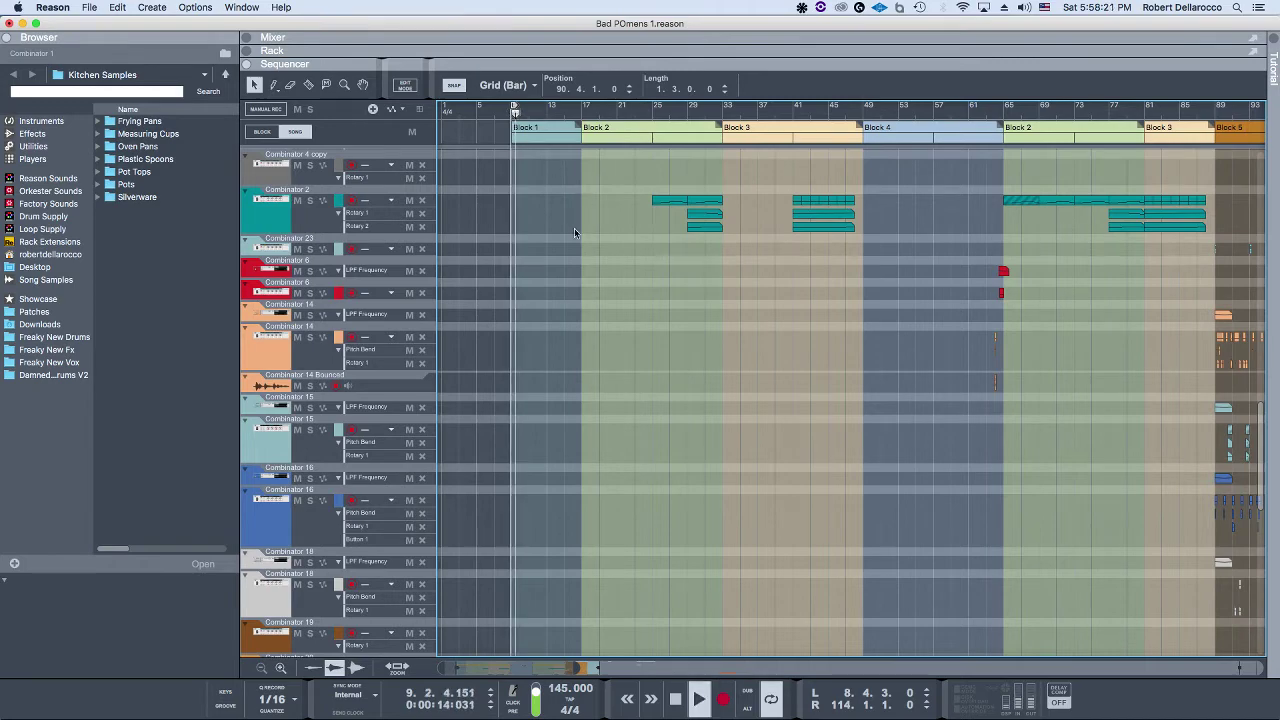
scroll(574, 230, "down", 10)
scroll(562, 280, "up", 2)
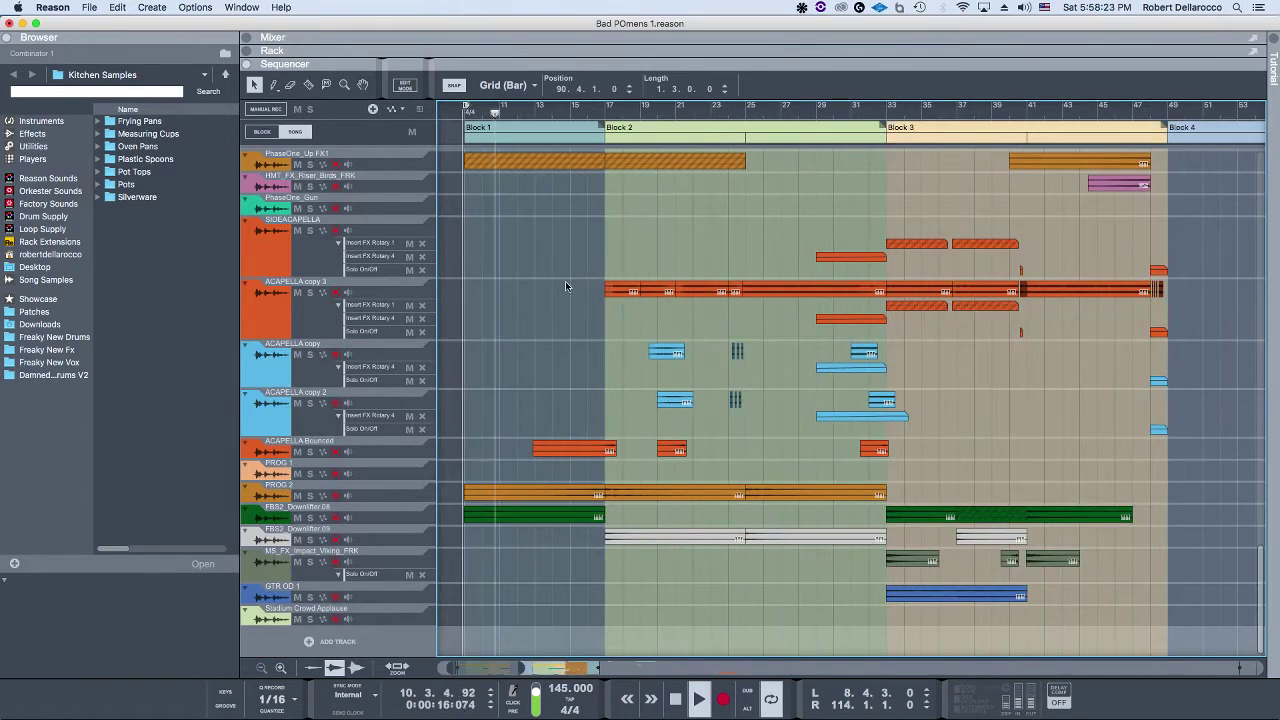
Step: Solo the PROG 2 track, listen to it during Block 1, and clear its solo
left_click(310, 495)
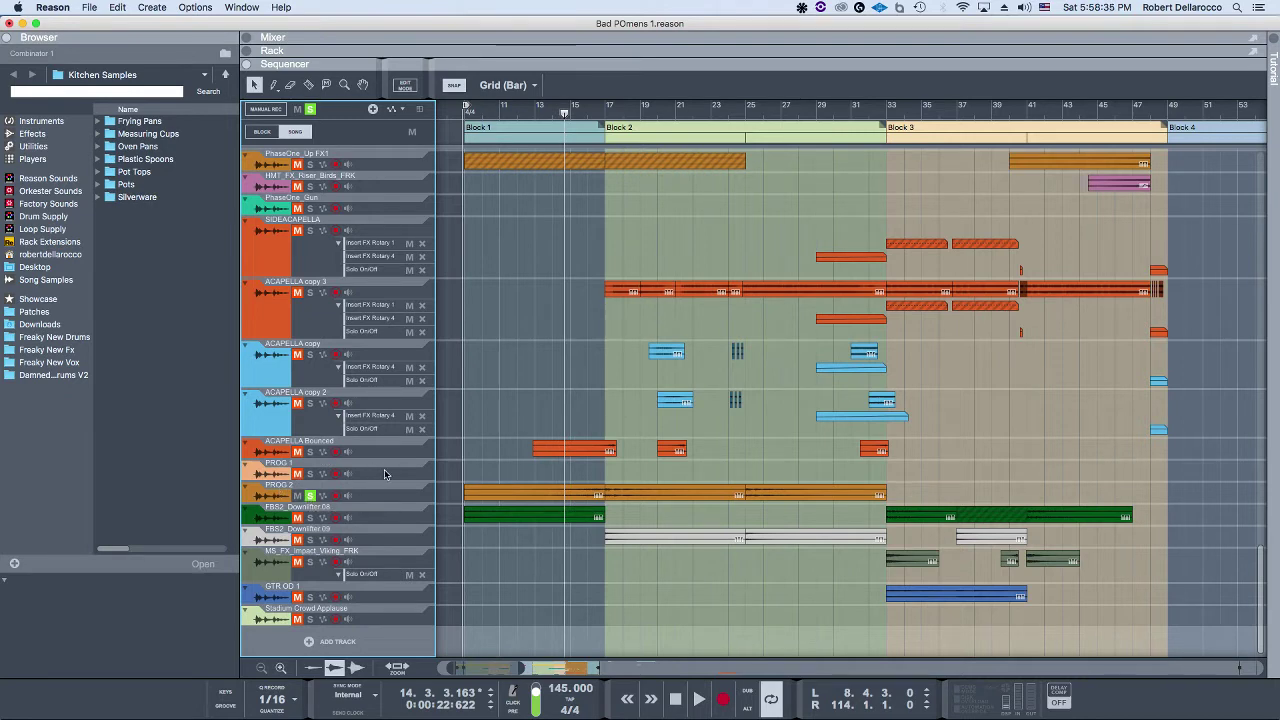
key("space")
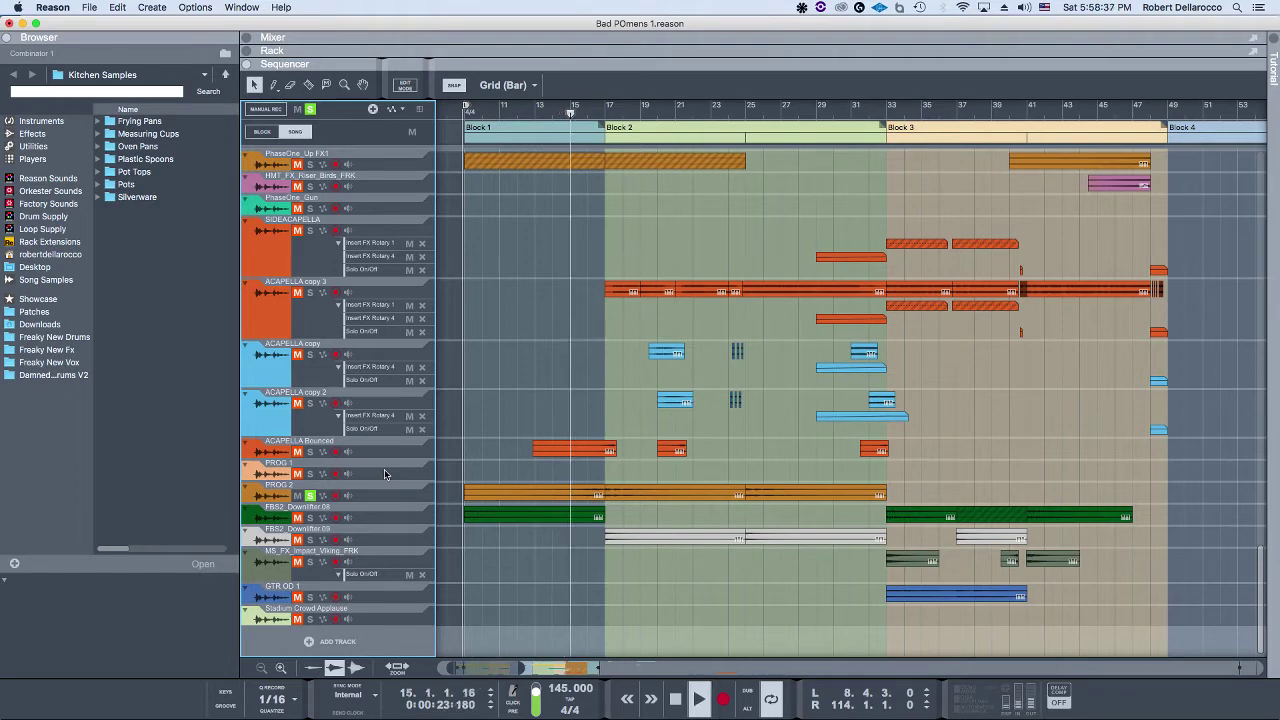
left_click(310, 495)
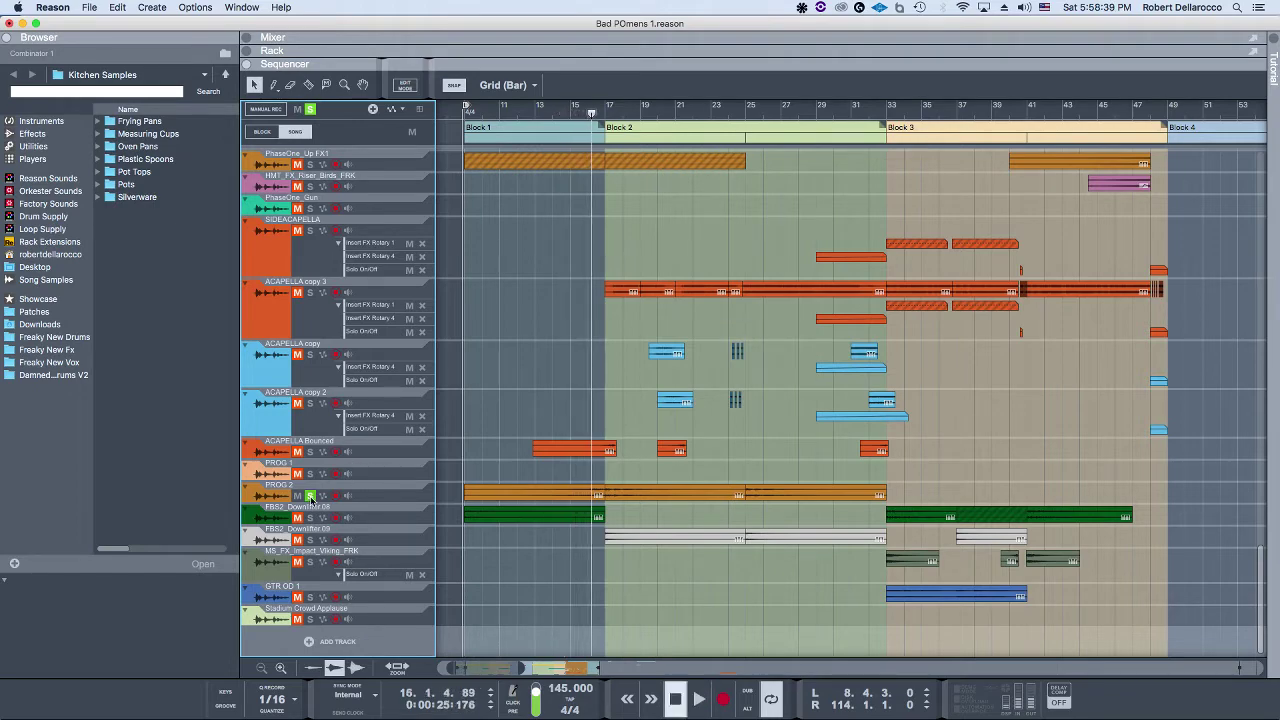
Step: Solo the Combinator 1 instrument track, listen to it from bar 9, and clear its solo
scroll(355, 503, "up", 15)
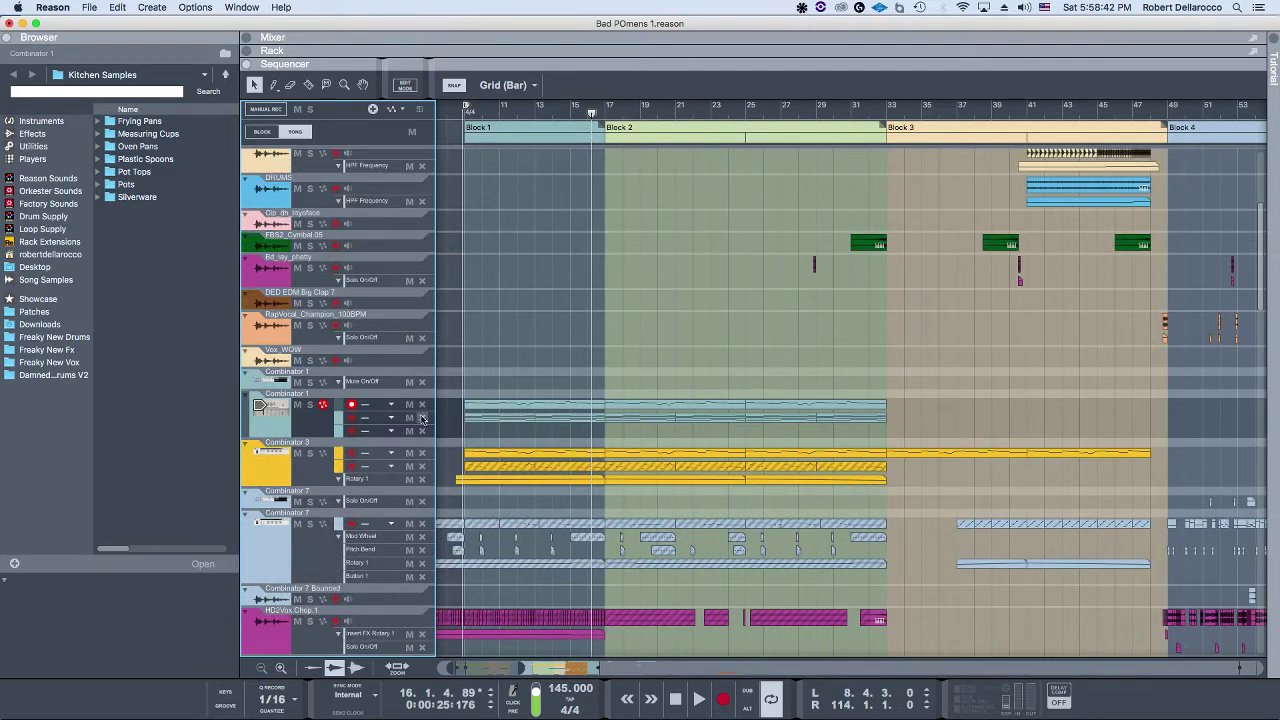
left_click(311, 405)
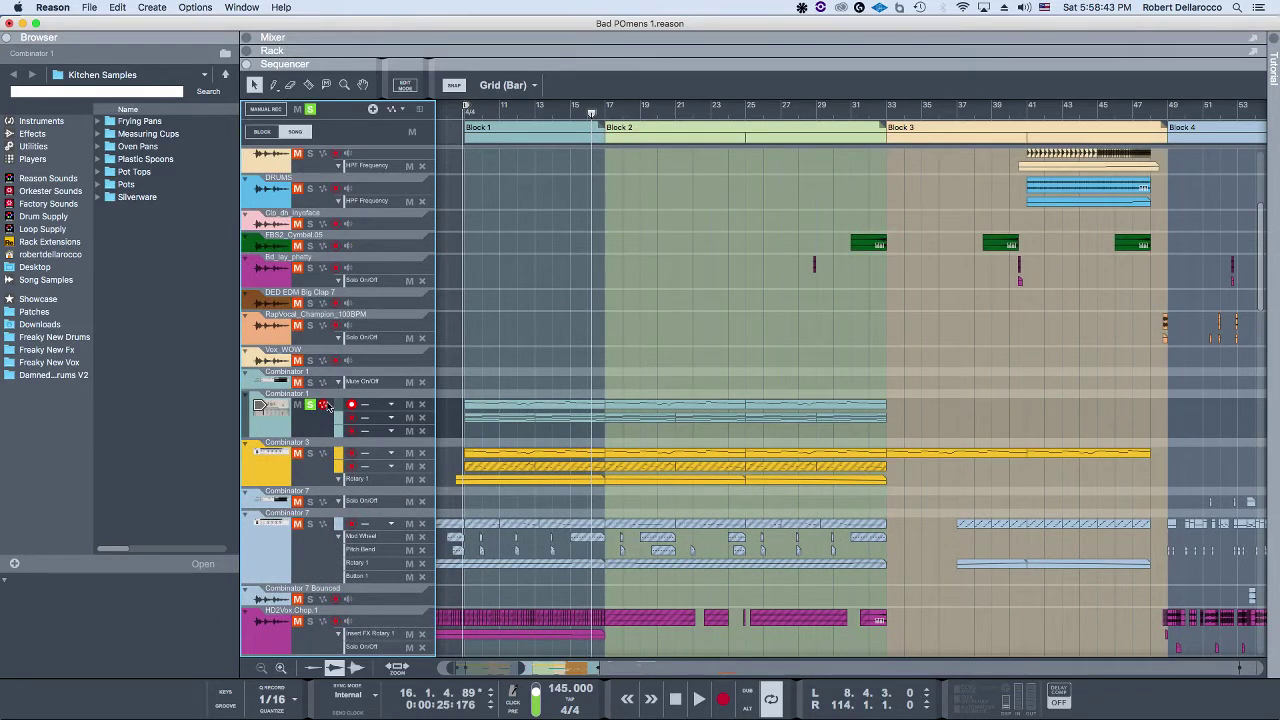
left_click(465, 110)
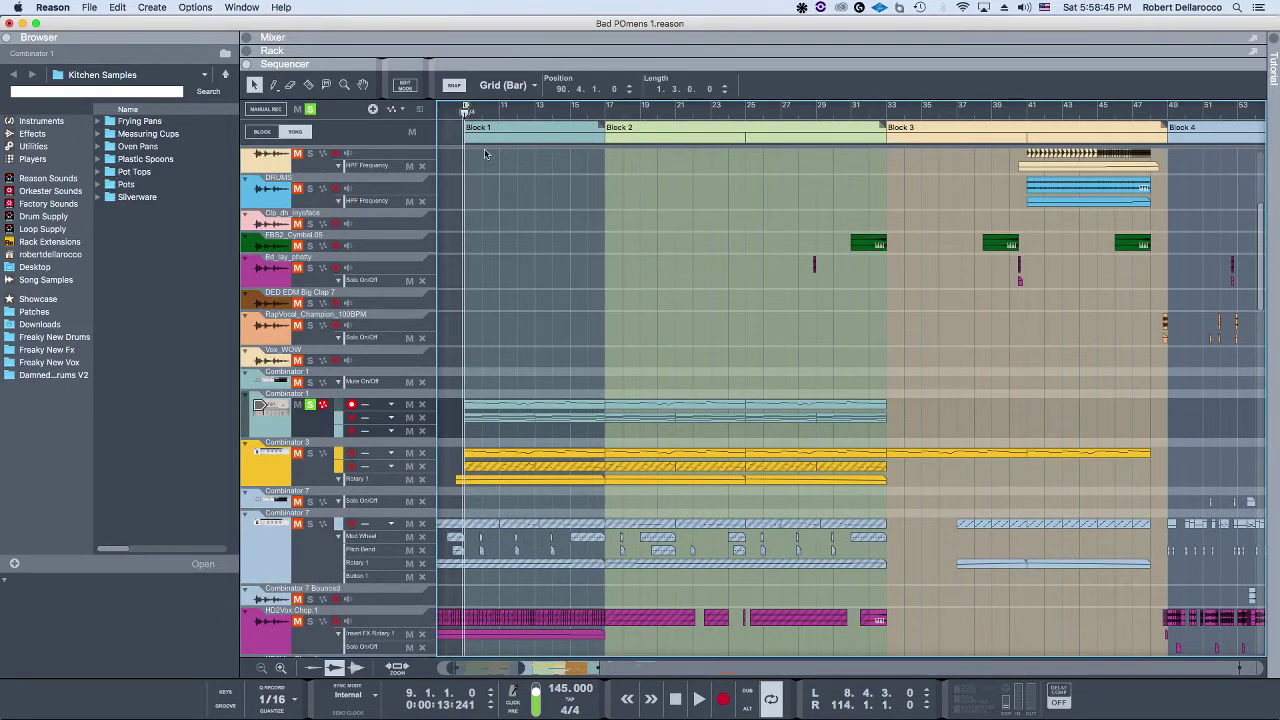
key("space")
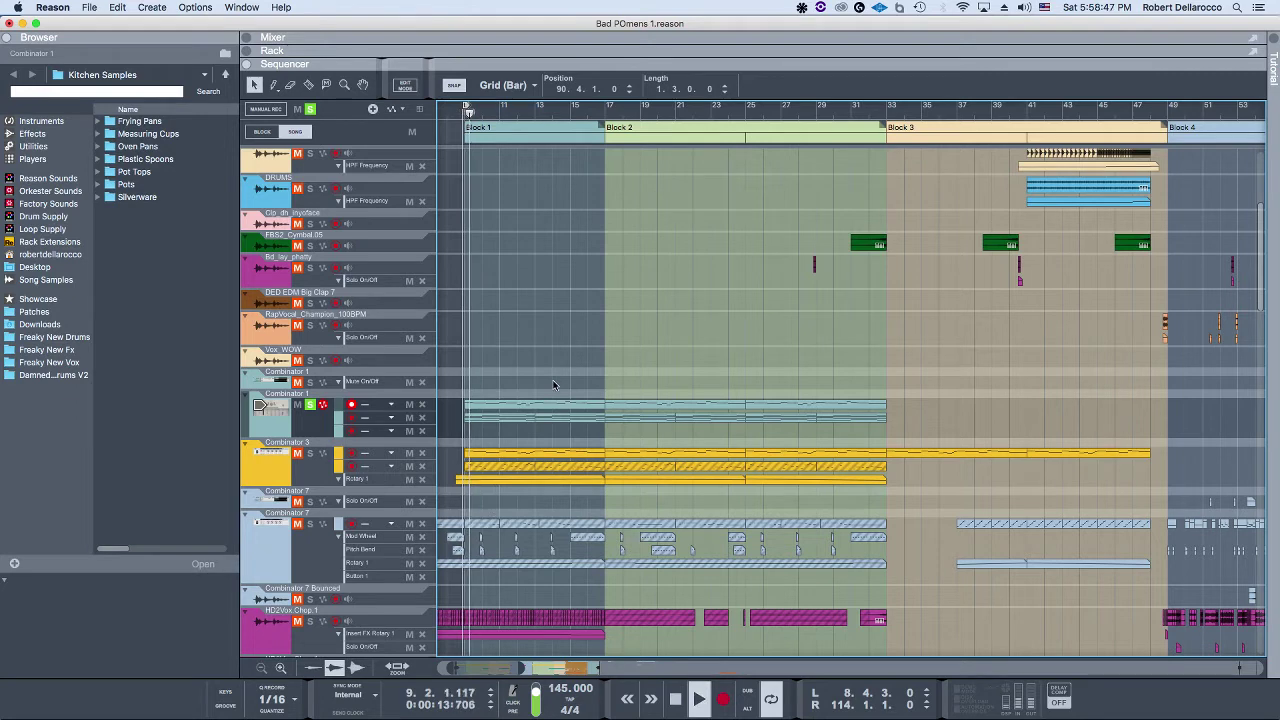
scroll(532, 402, "up", 2)
scroll(532, 402, "up", 2)
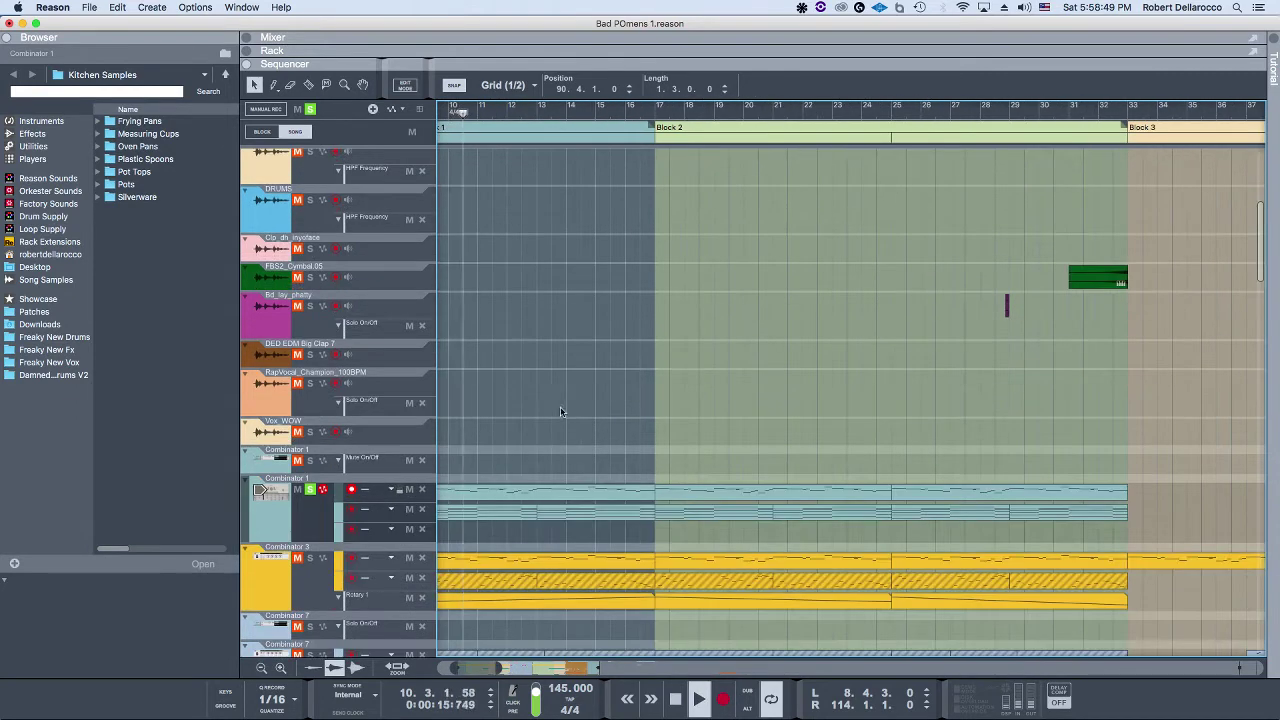
left_click(284, 507)
left_click(310, 490)
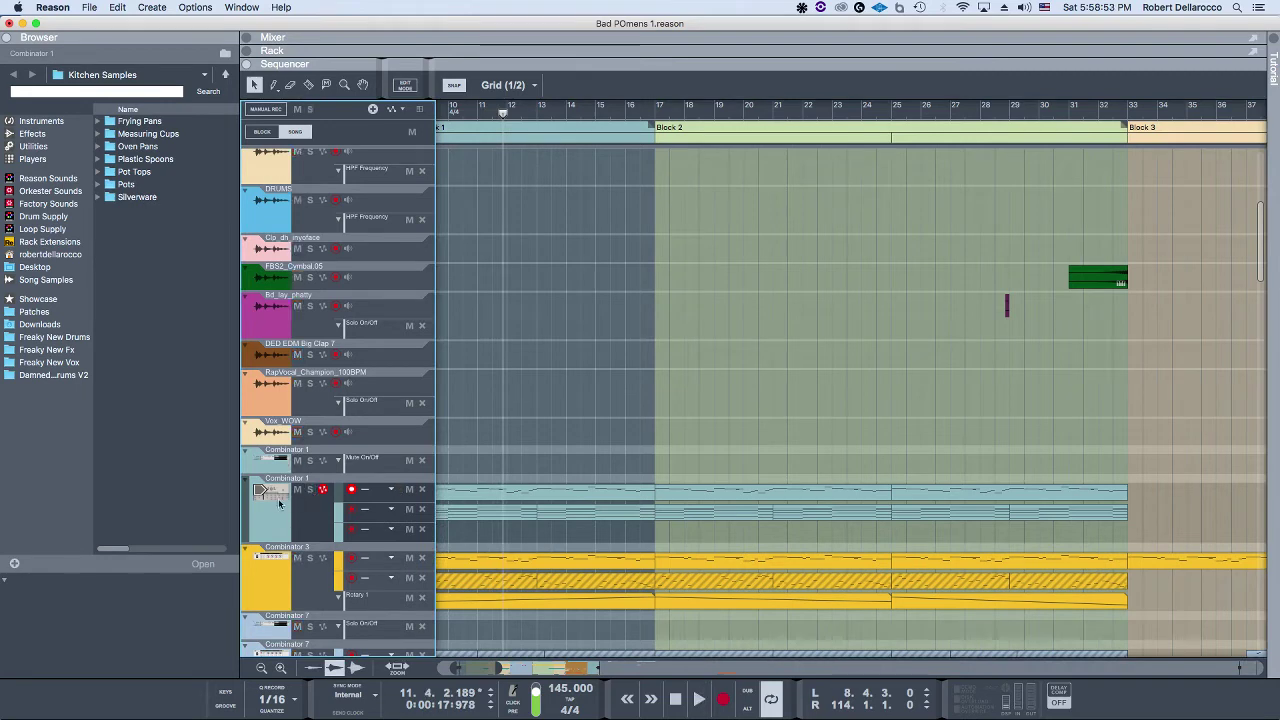
Step: Examine the Radical Piano, DR-1 Deep Reverb and saturation devices of the Combinator 1 instrument in the rack
key("F6")
scroll(431, 382, "up", 3)
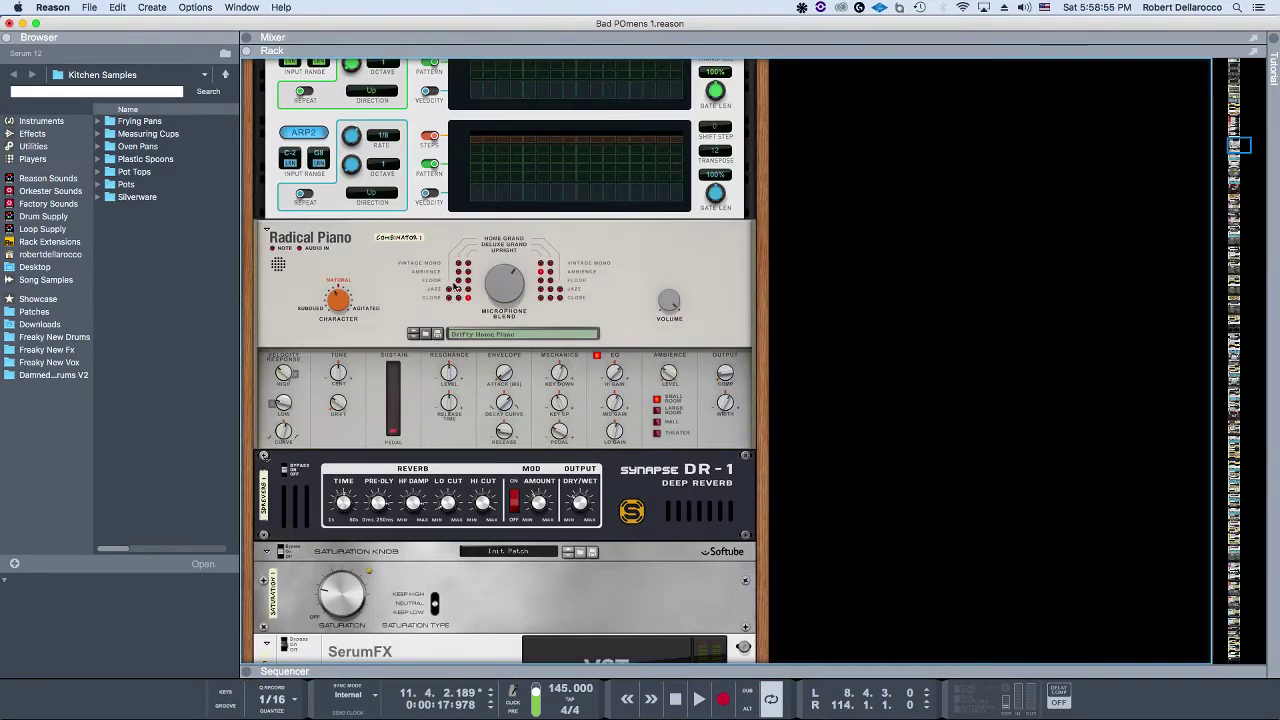
scroll(487, 449, "down", 1)
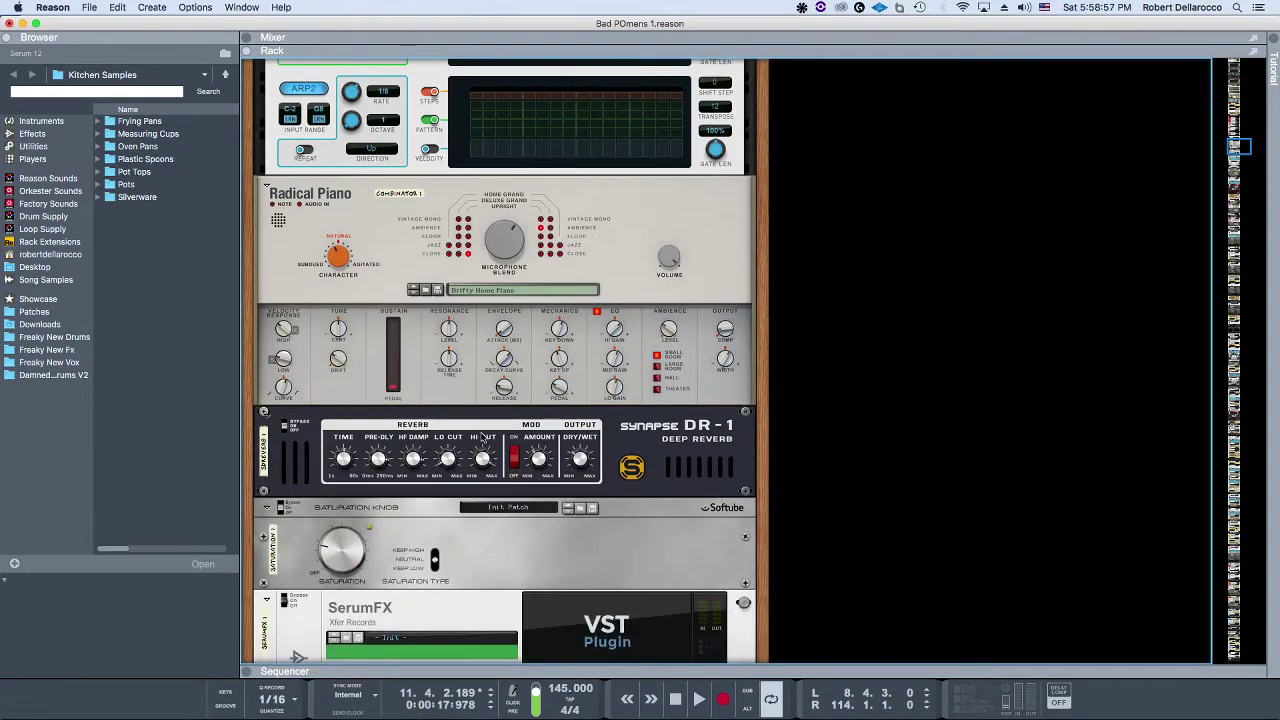
key("F6")
Step: Solo the Combinator 3 instrument track and play it within Block 1
scroll(485, 440, "down", 1)
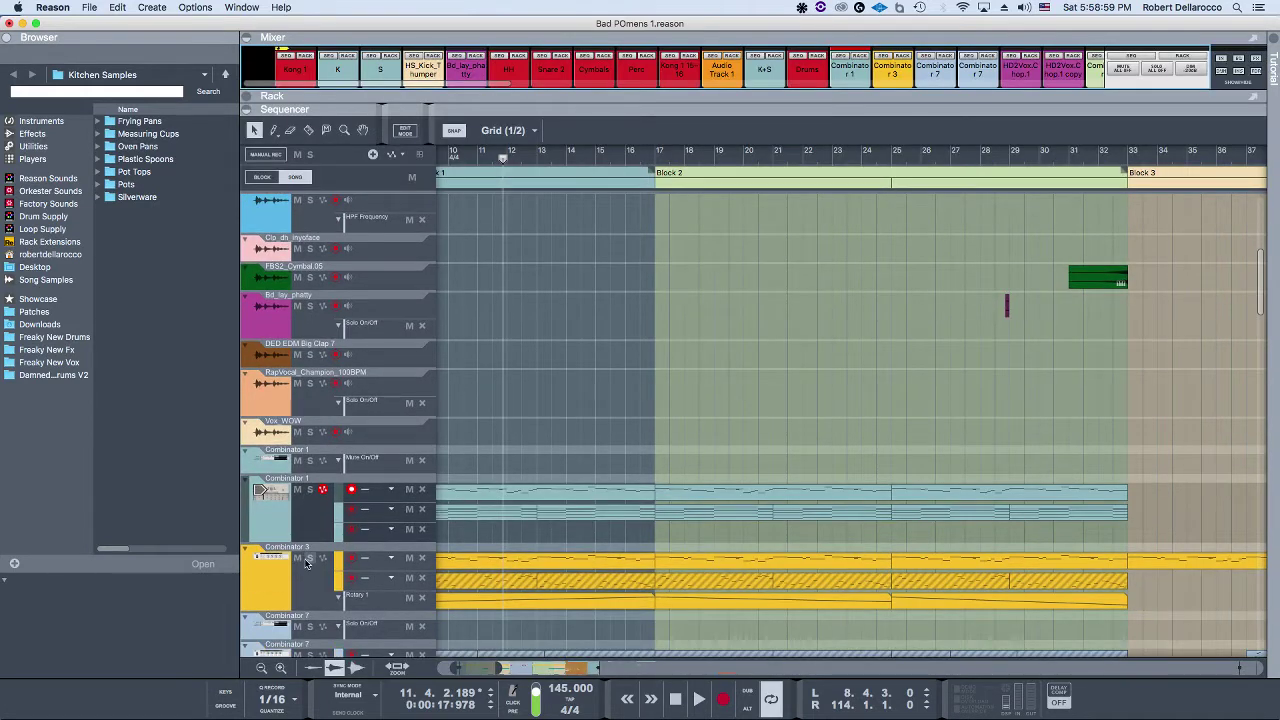
scroll(610, 516, "left", 3)
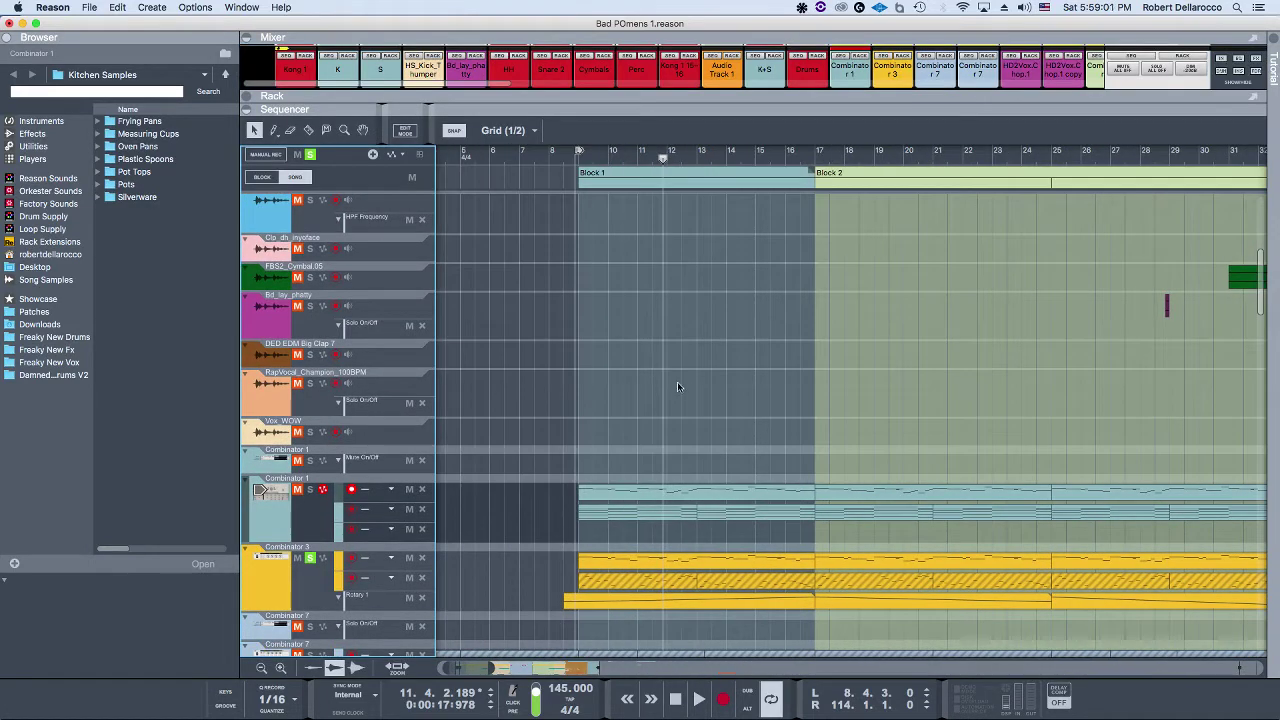
key("space")
Step: Inspect Combinator 3's Antidote synth and effects in the rack, stopping playback and clearing the track's solo along the way
left_click(272, 570)
key("F6")
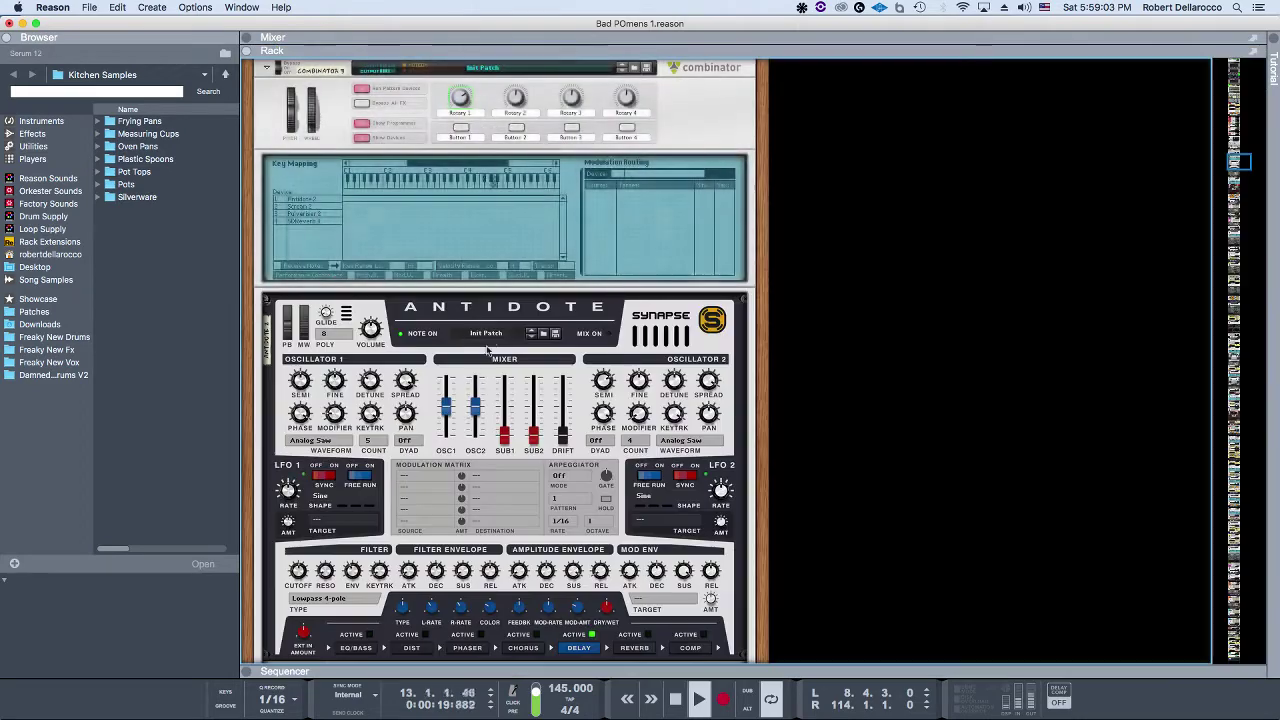
scroll(487, 349, "down", 4)
key("F6")
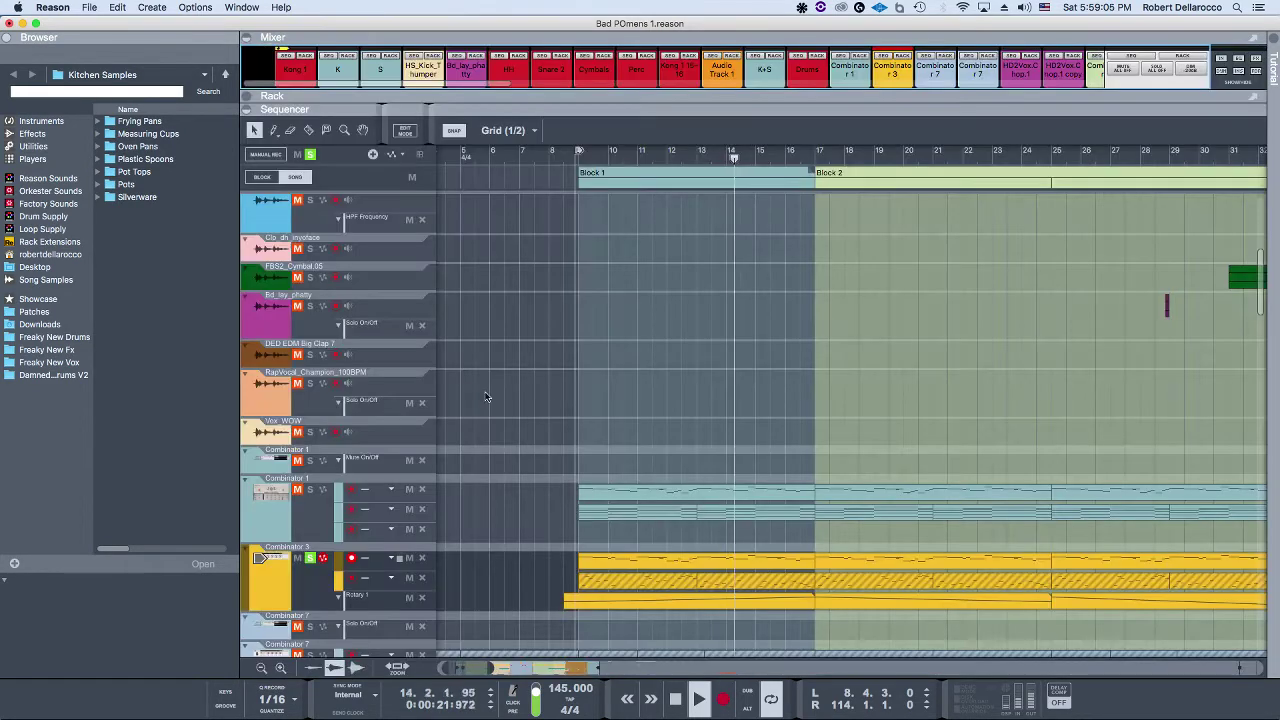
key("space")
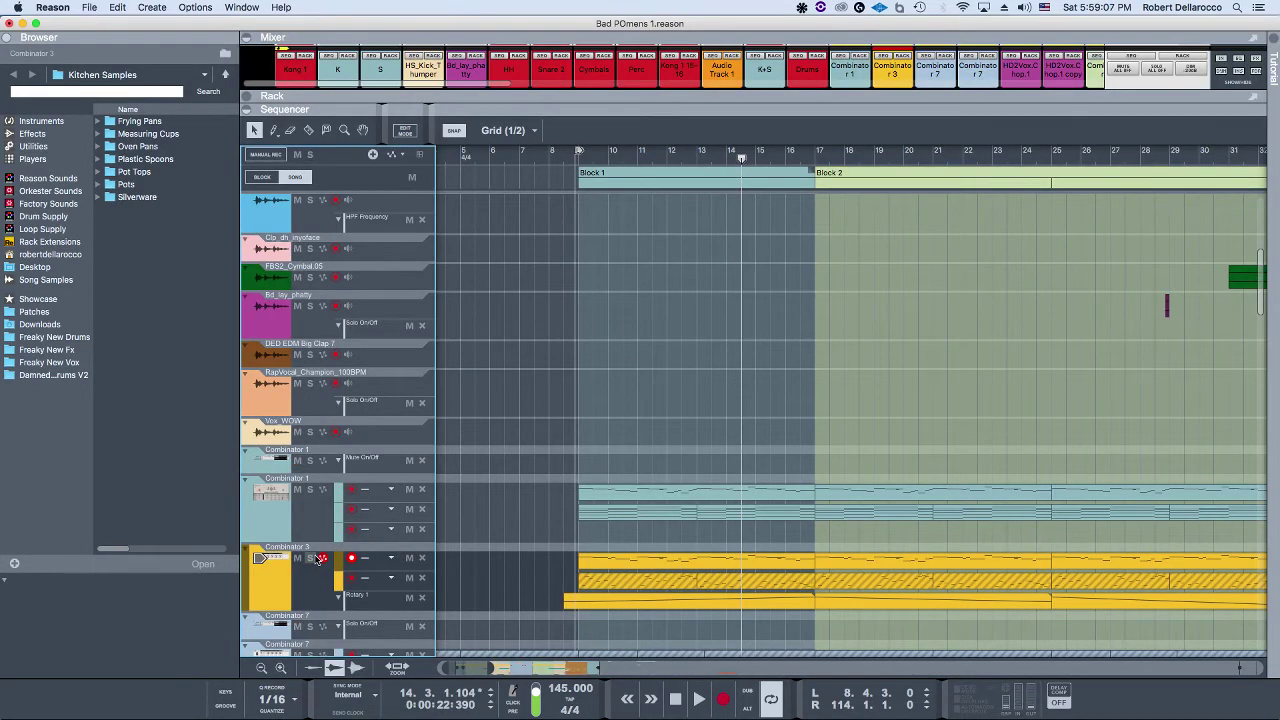
key("F6")
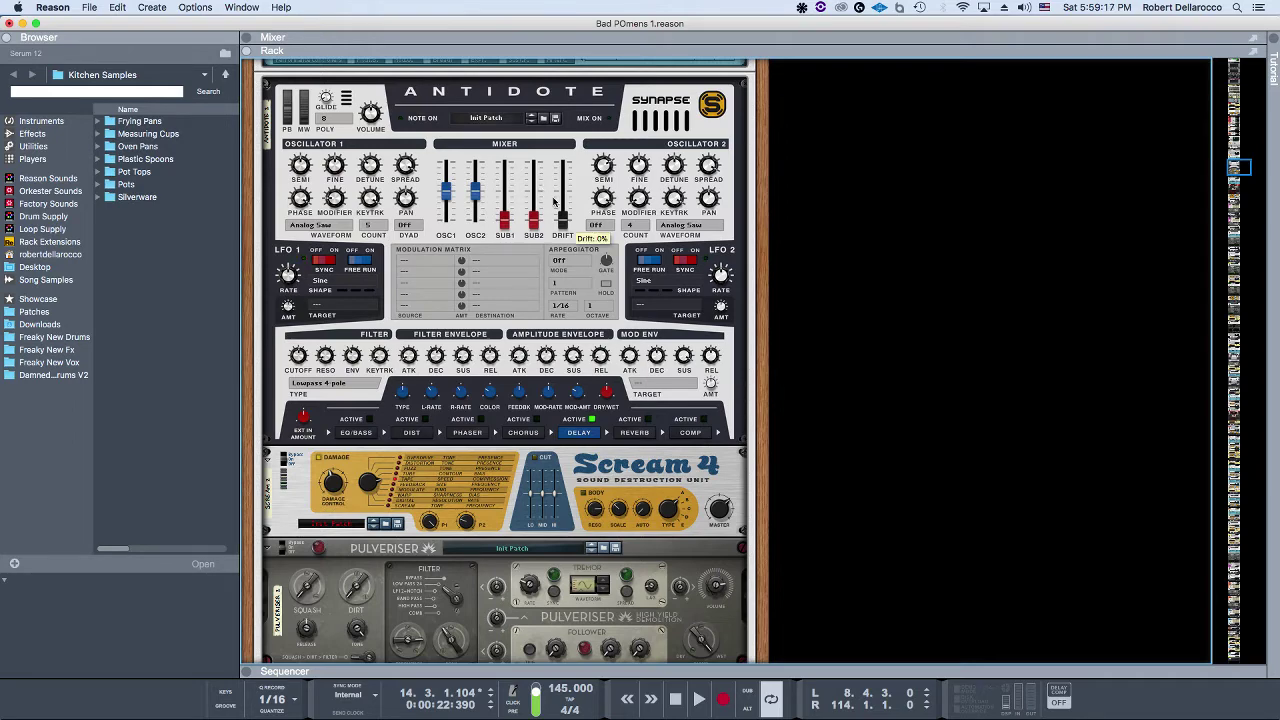
key("F7")
Step: Locate the other instrument parts in Block 1, selecting the Combinator 5 track and the Combinator 4 instrument track
scroll(658, 361, "down", 10)
key("g")
scroll(669, 374, "down", 1)
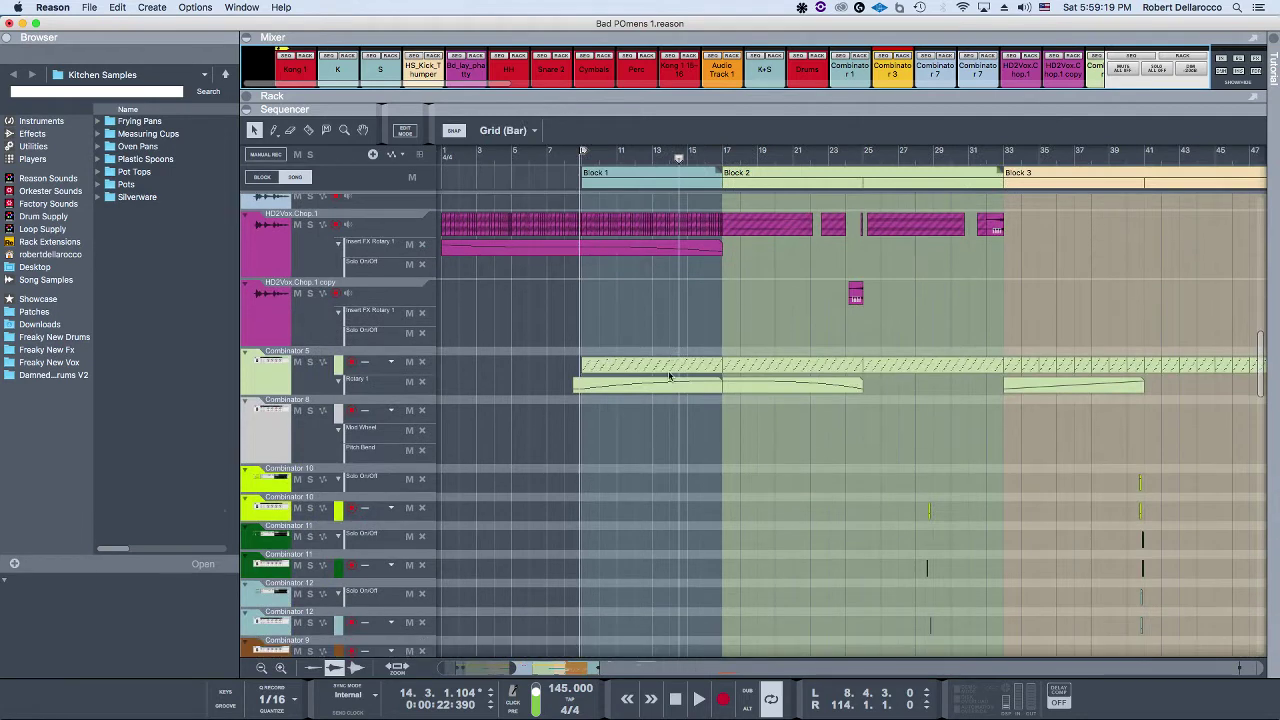
left_click(284, 378)
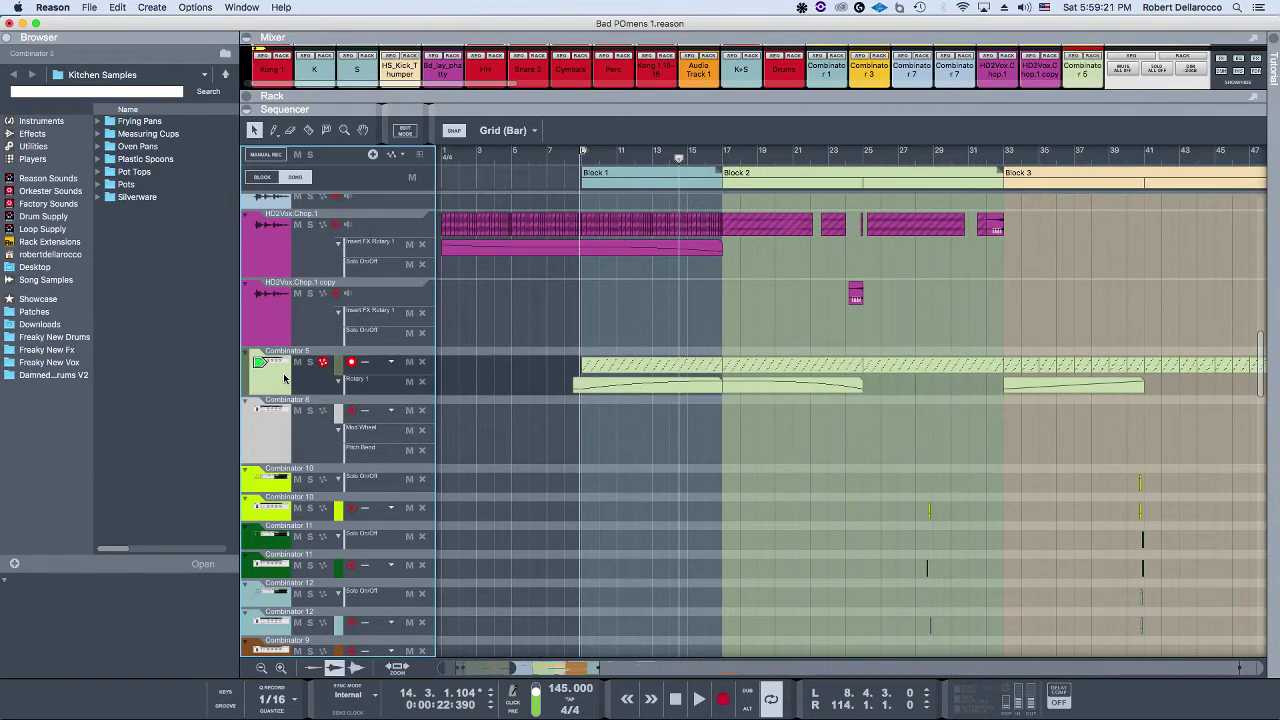
scroll(442, 425, "down", 5)
left_click(279, 346)
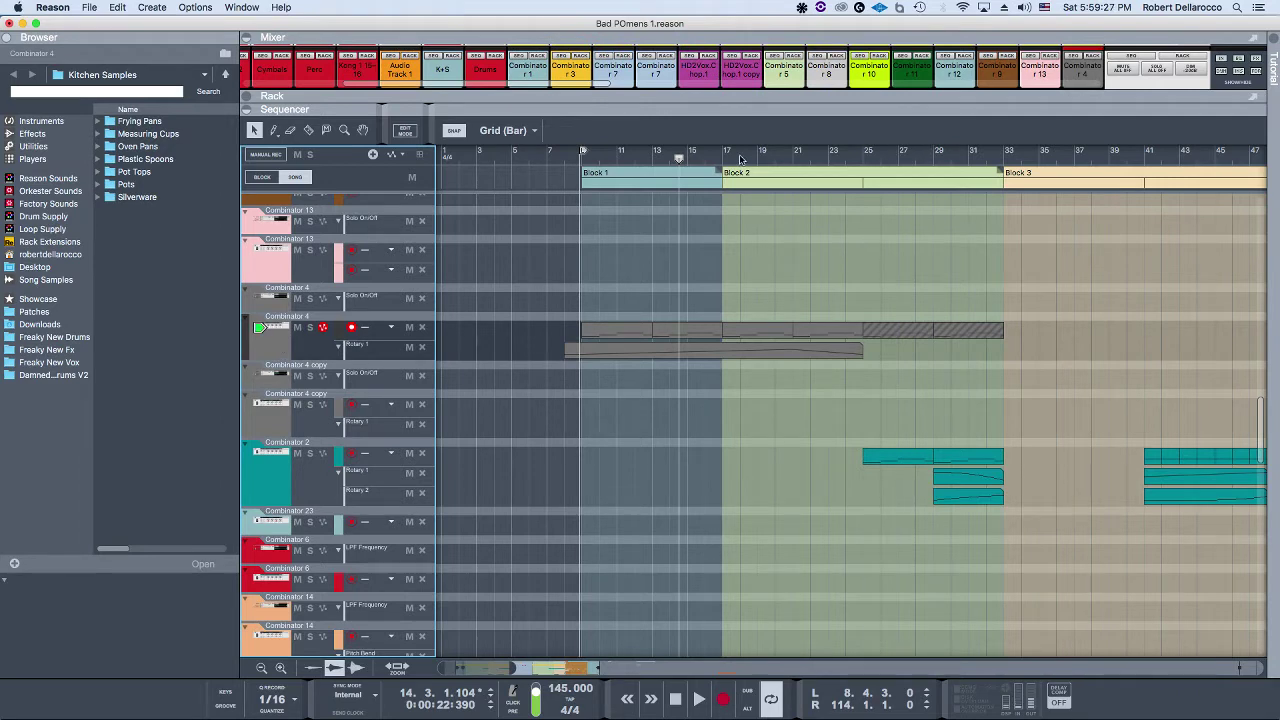
Step: Place the playhead at bar 21, review the tracks used in Block 2, and select the Combinator 2 track
left_click(741, 160)
left_click(797, 155)
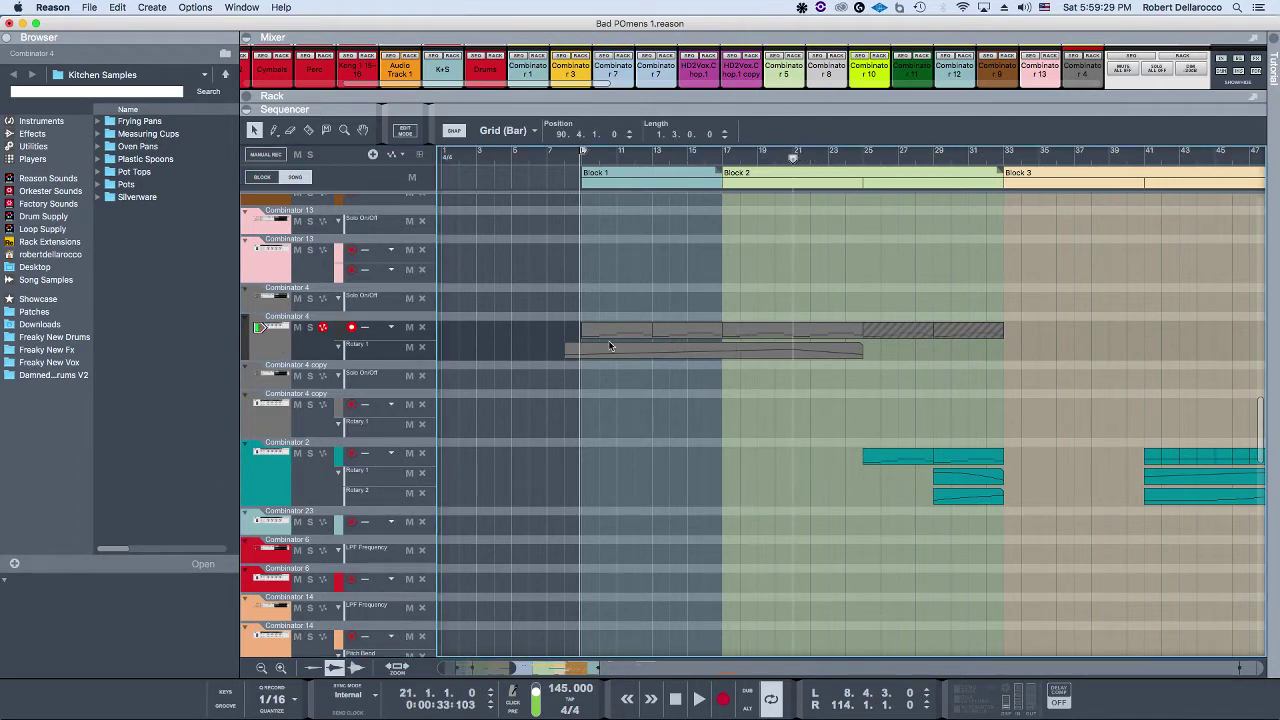
scroll(959, 415, "up", 15)
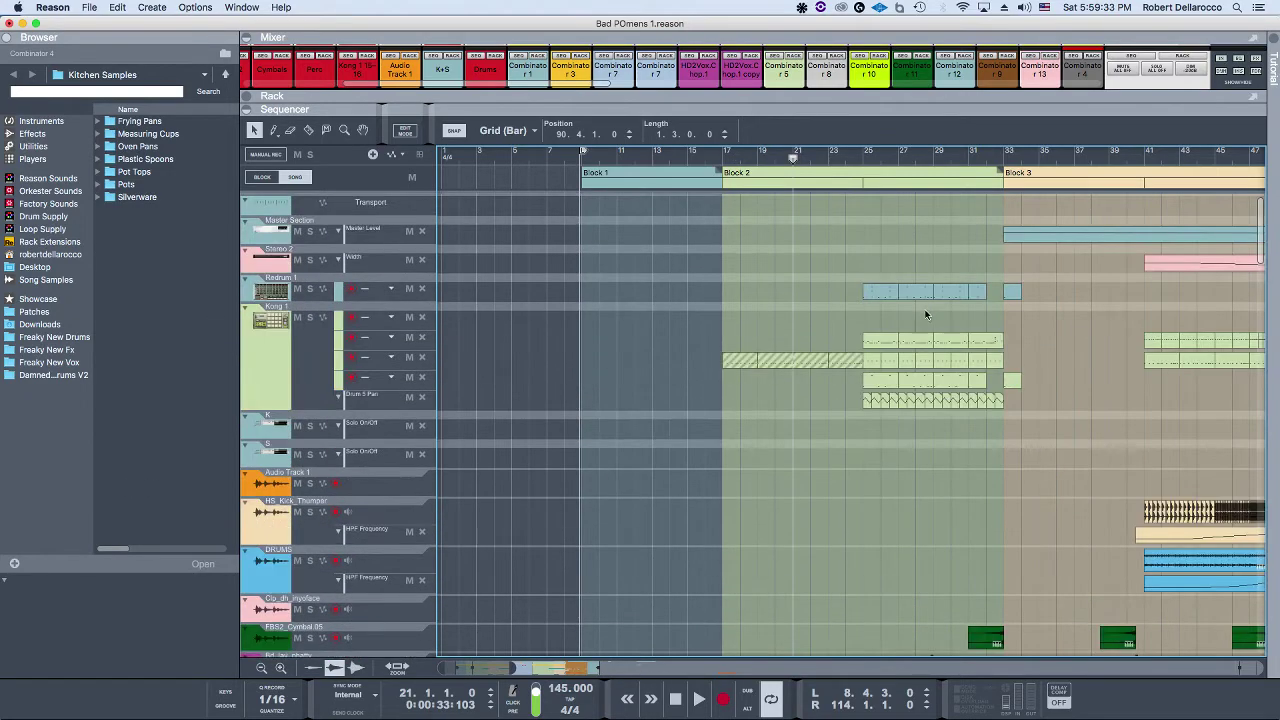
scroll(926, 315, "down", 20)
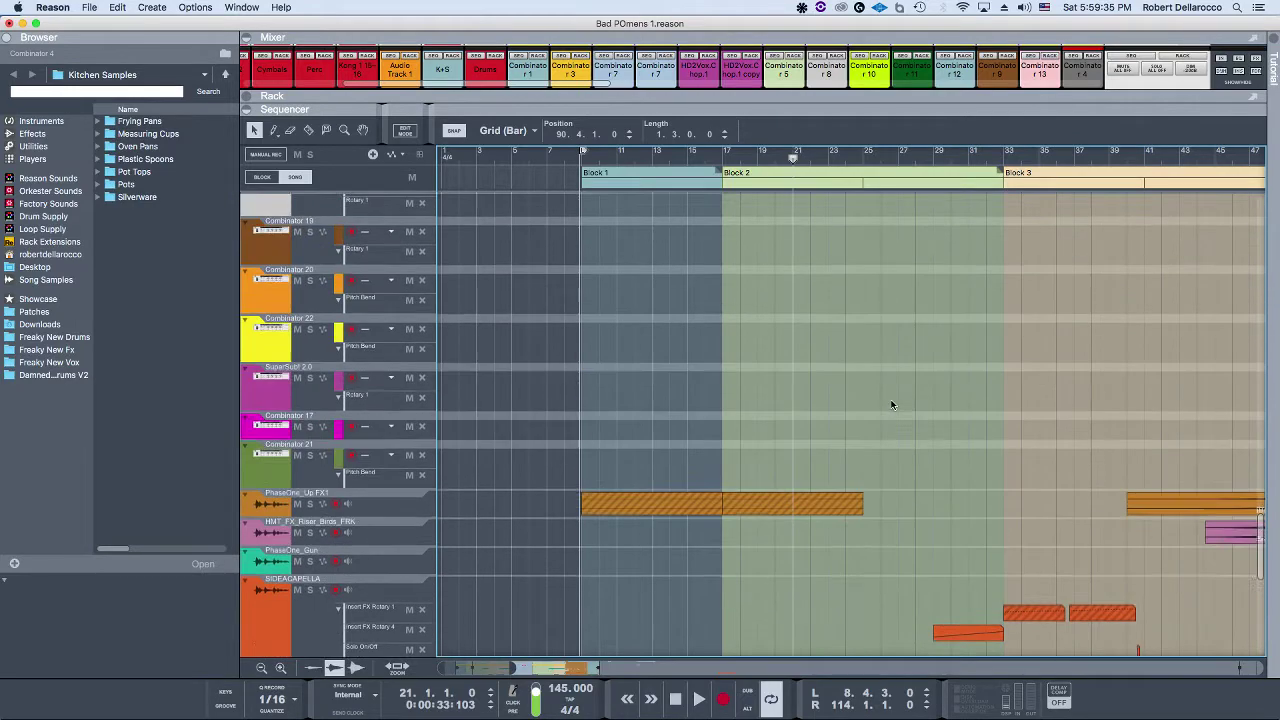
scroll(892, 405, "up", 10)
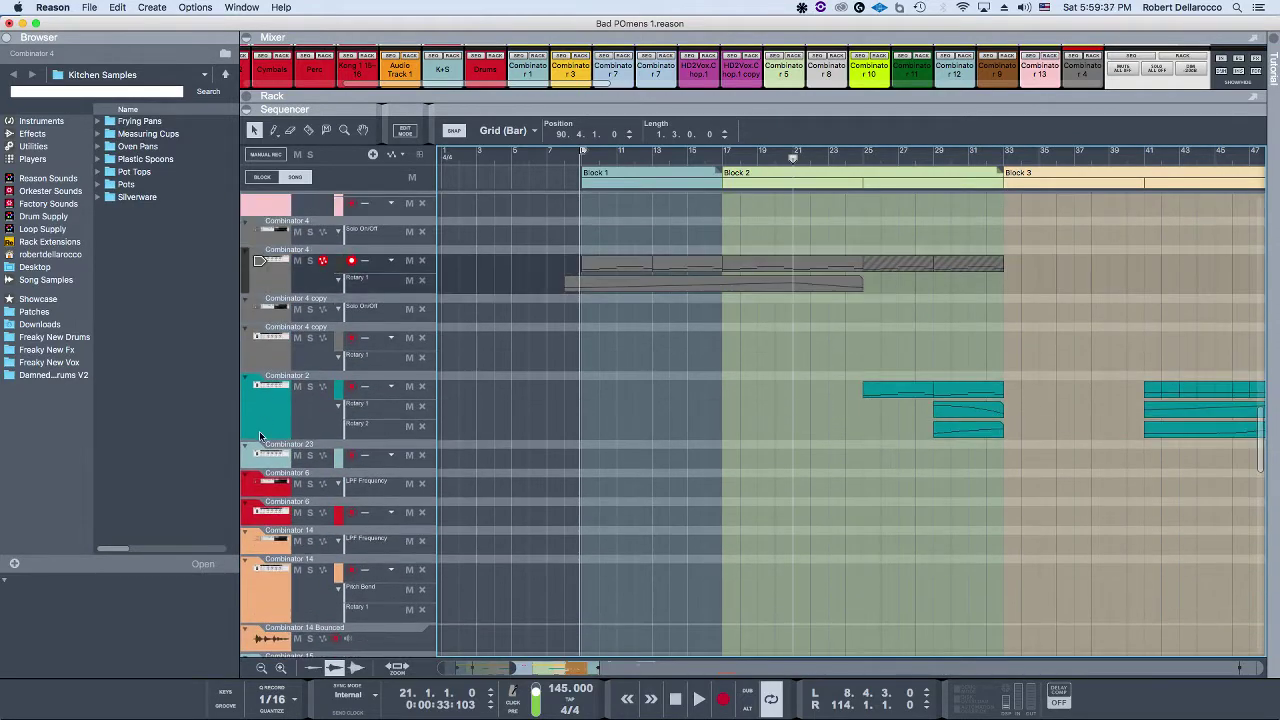
left_click(259, 428)
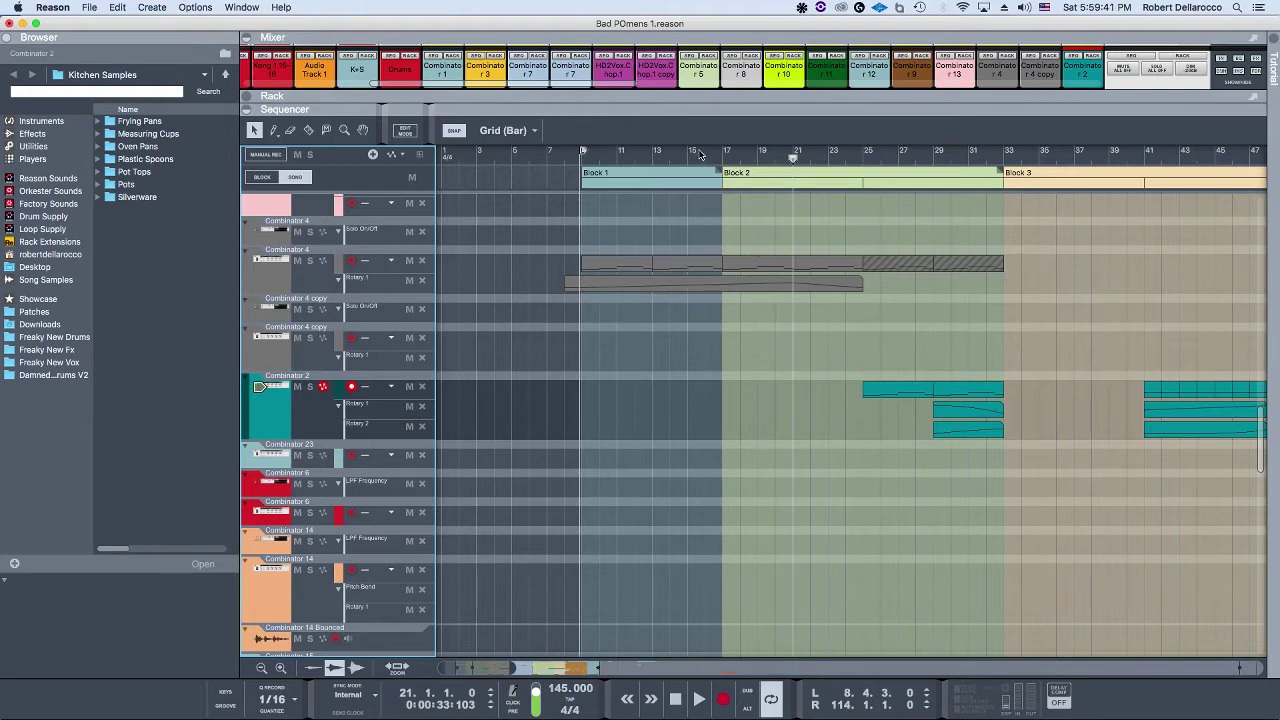
Step: Play Block 2 from bar 17 while reviewing its acapella, synth and drum tracks, stopping at about bar 27
left_click(729, 157)
scroll(820, 335, "down", 10)
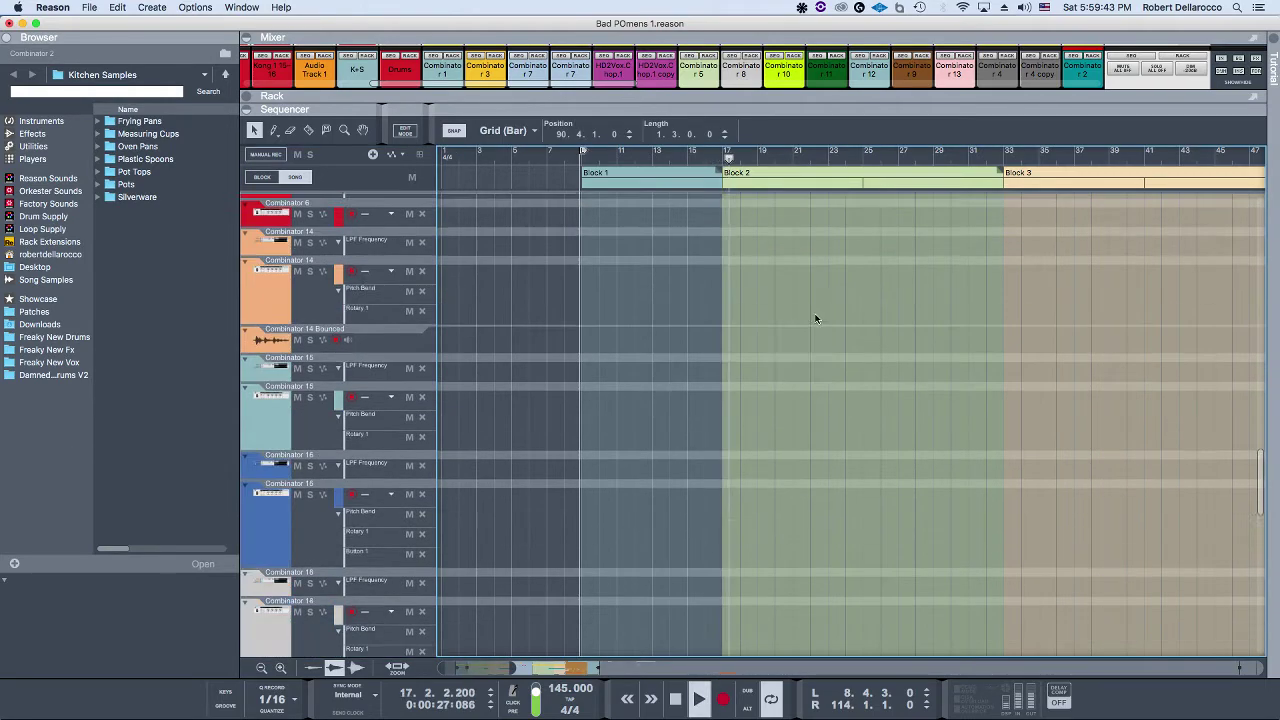
scroll(820, 335, "down", 4)
scroll(805, 345, "up", 3)
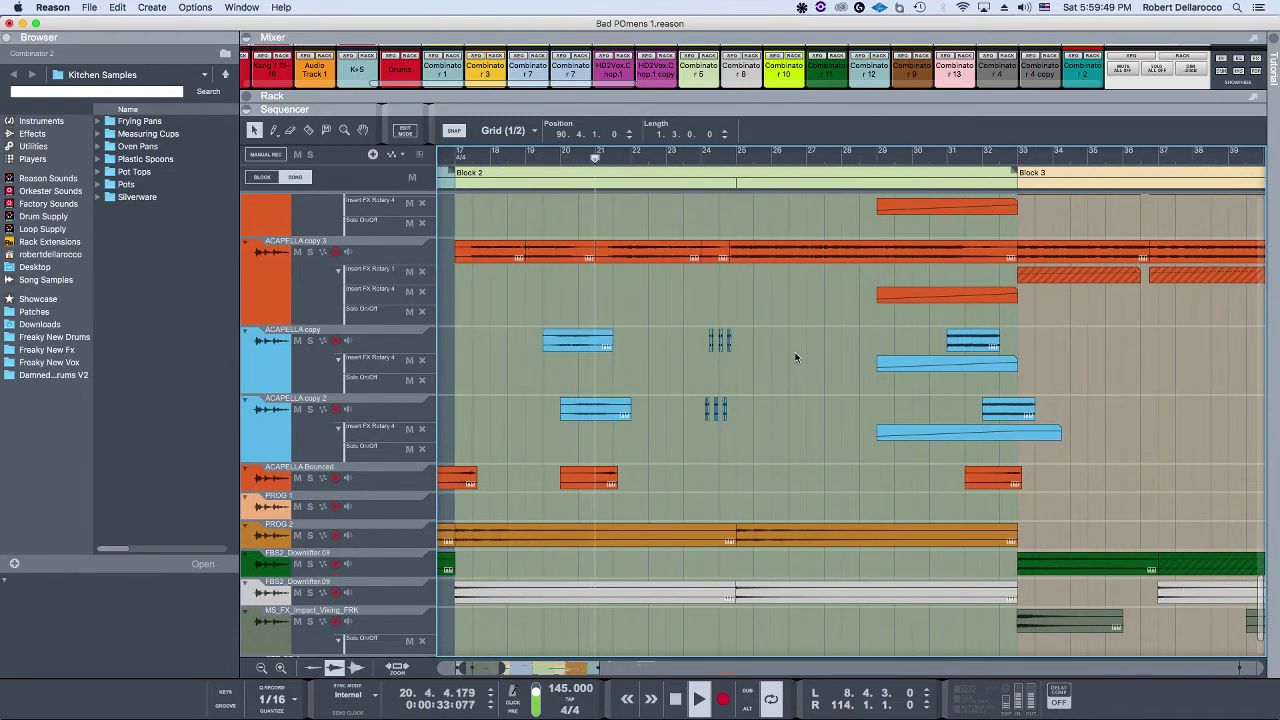
scroll(790, 355, "up", 2)
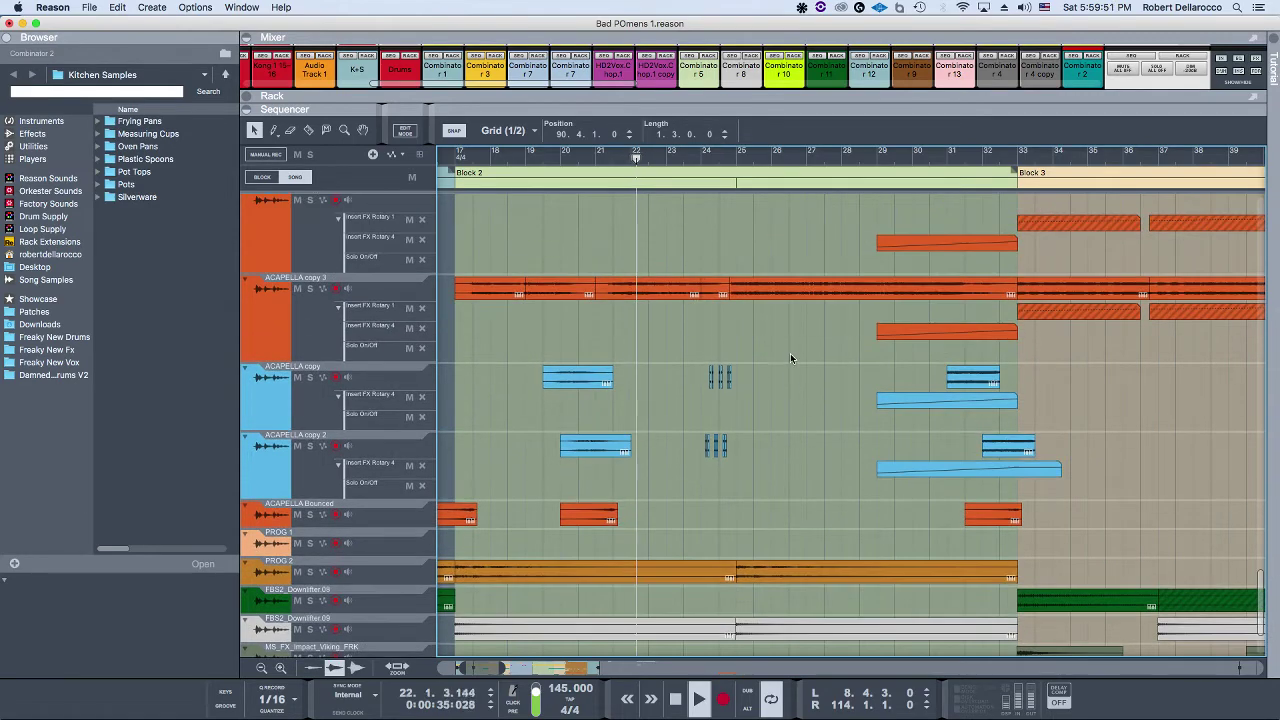
scroll(789, 358, "up", 15)
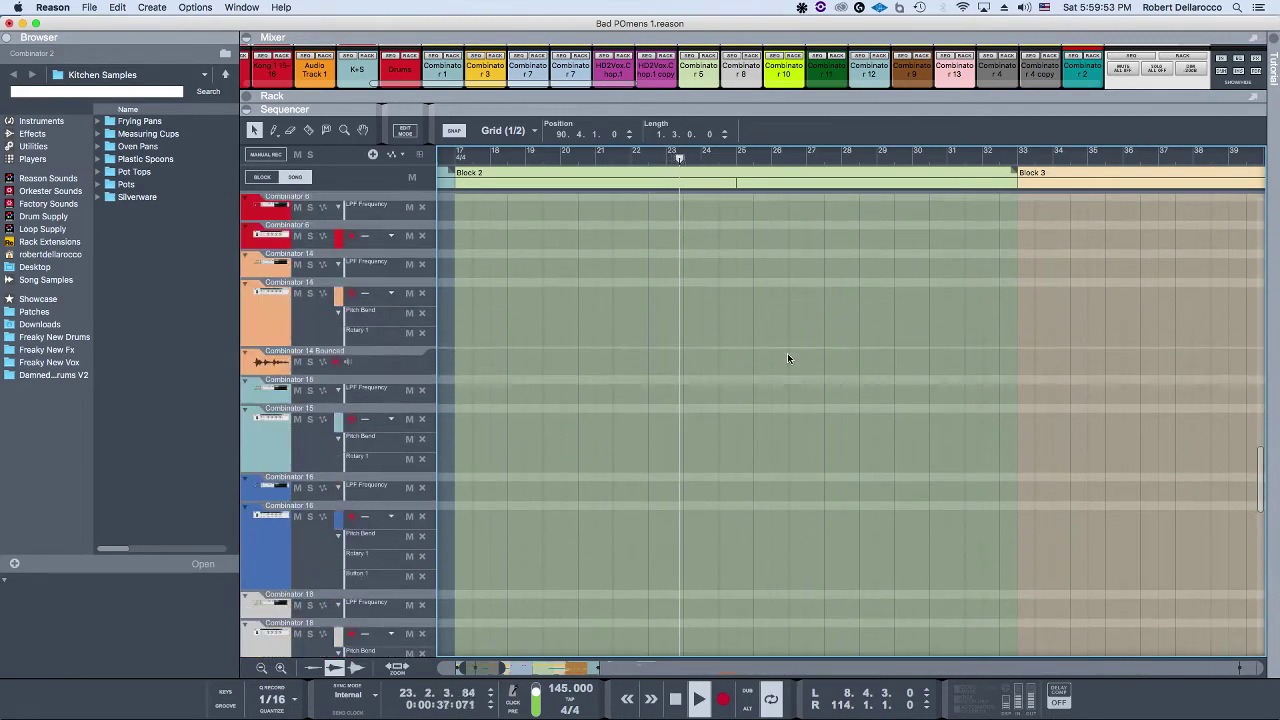
scroll(787, 357, "up", 8)
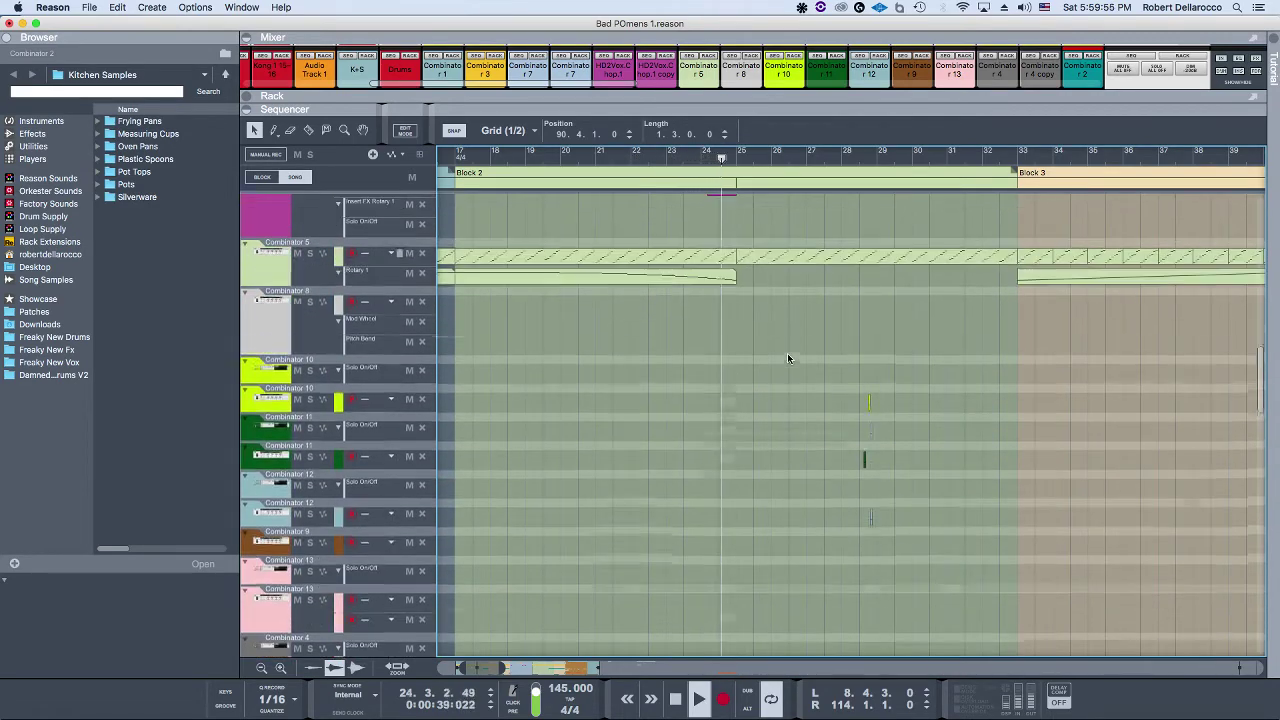
scroll(787, 357, "up", 15)
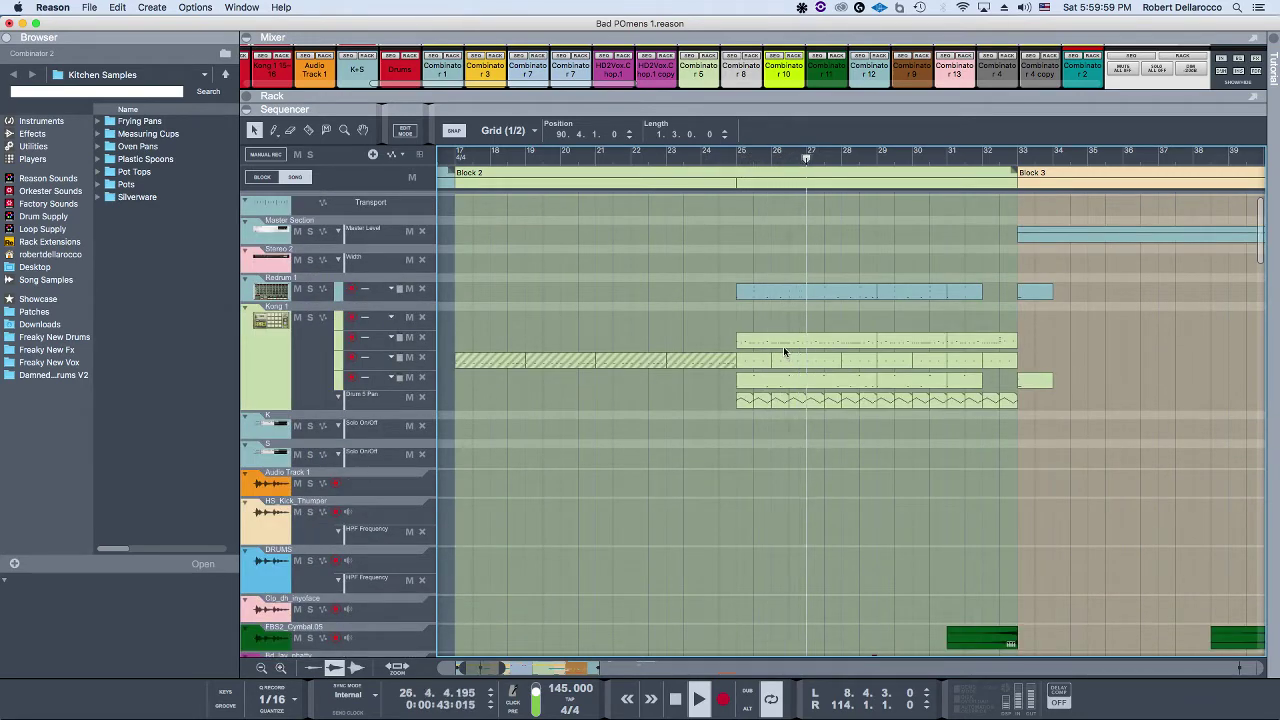
scroll(783, 346, "down", 10)
scroll(783, 349, "down", 15)
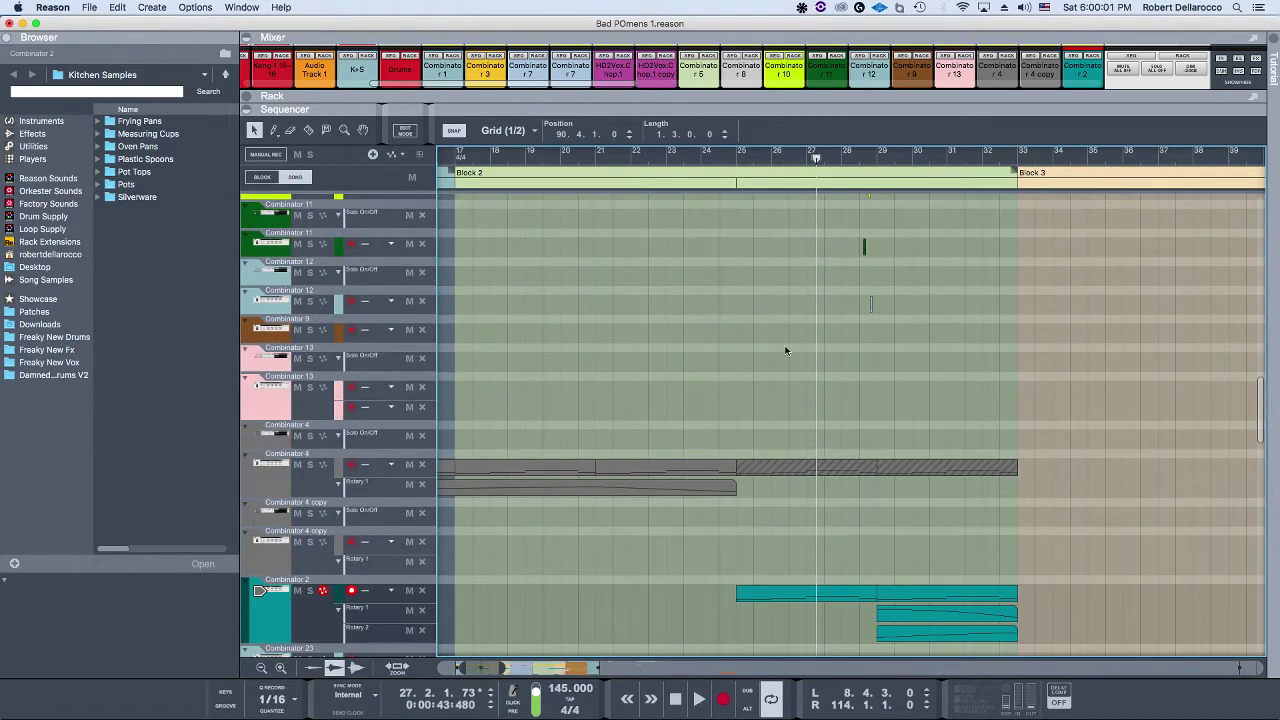
Step: Solo the ACAPELLA copy 2, ACAPELLA copy and ACAPELLA copy 3 tracks
scroll(783, 348, "down", 10)
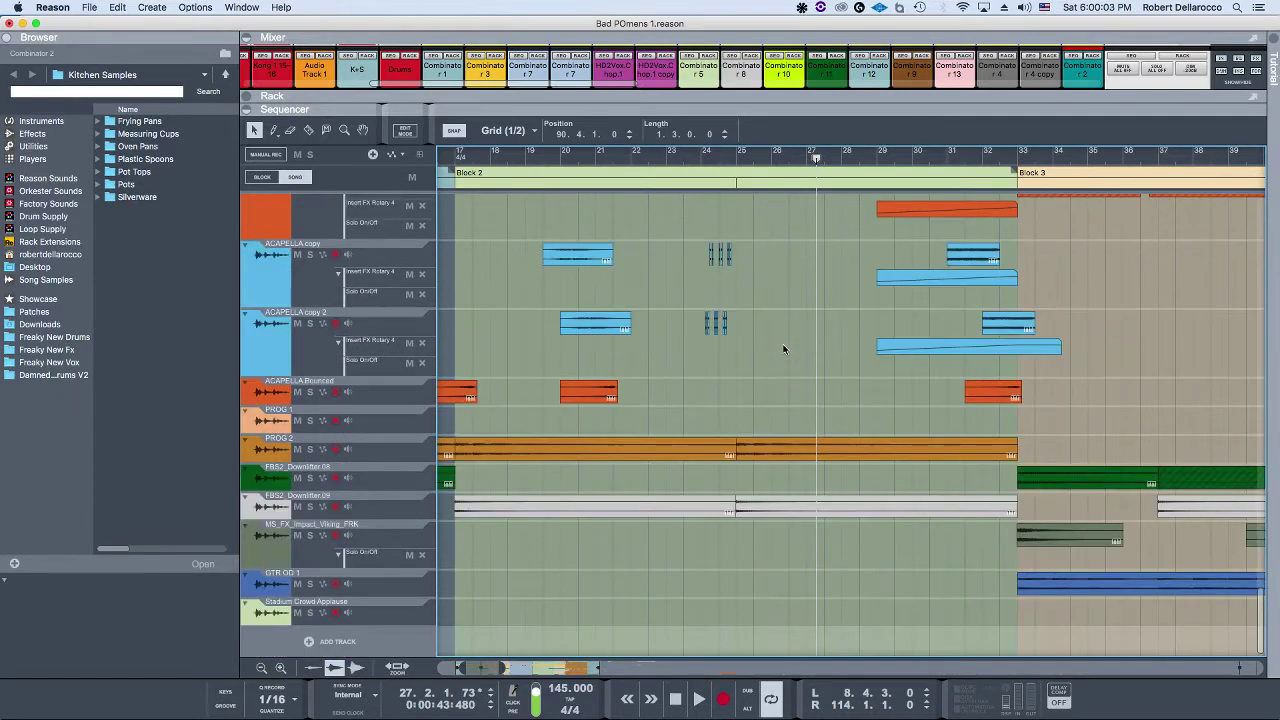
scroll(782, 349, "up", 2)
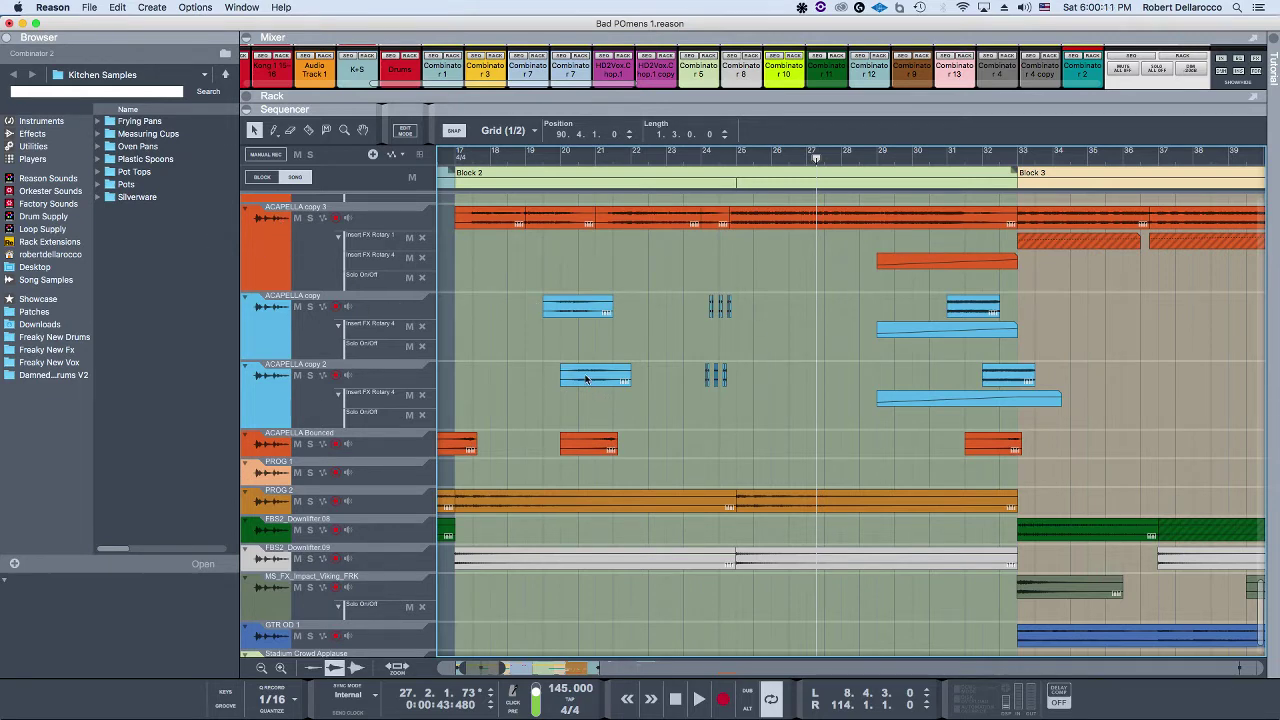
scroll(624, 338, "up", 4)
scroll(589, 366, "left", 2)
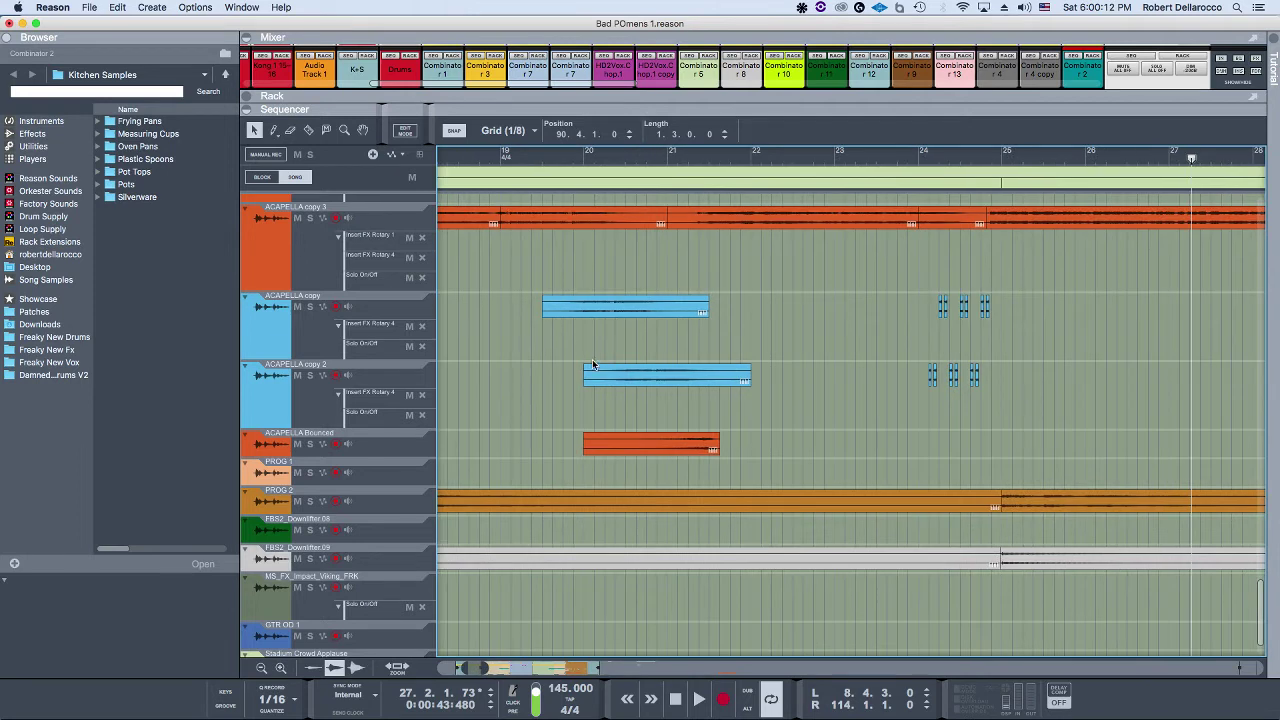
left_click(310, 375)
left_click(310, 306)
left_click(310, 217)
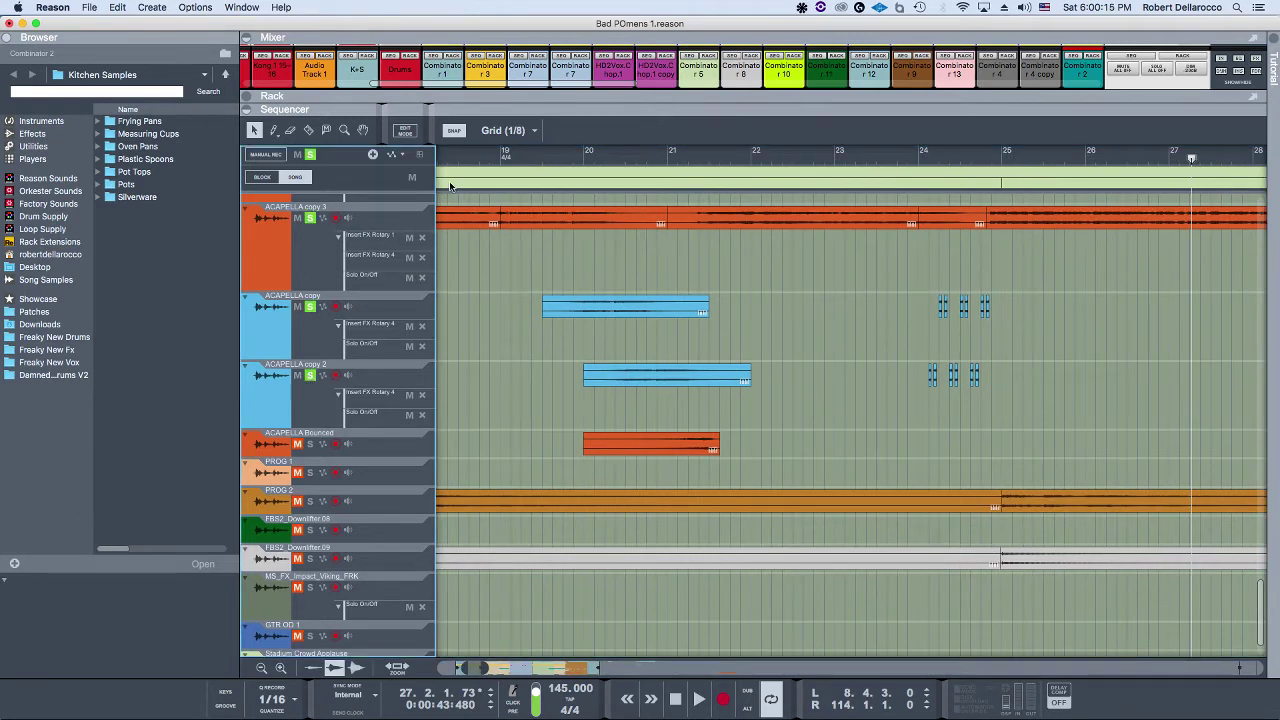
Step: Play the soloed acapella tracks from bar 19 to about bar 21, and clear all solos
left_click(505, 154)
key("space")
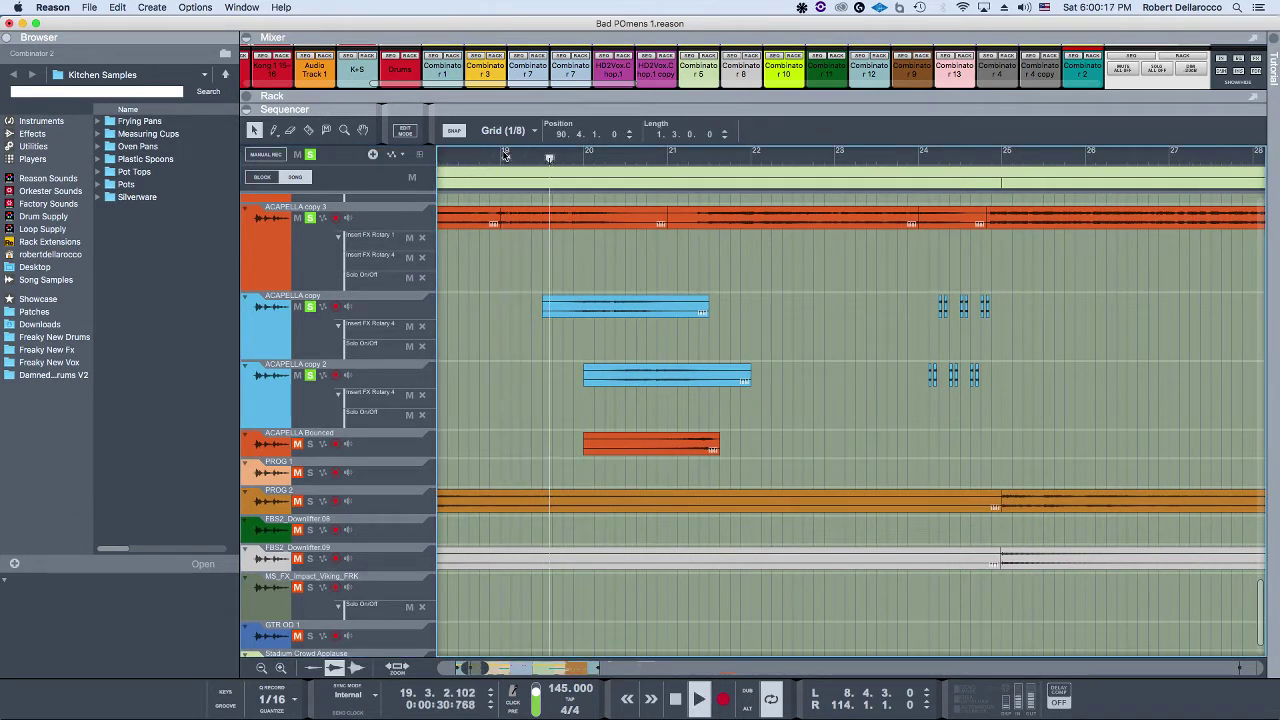
key("space")
left_click(311, 155)
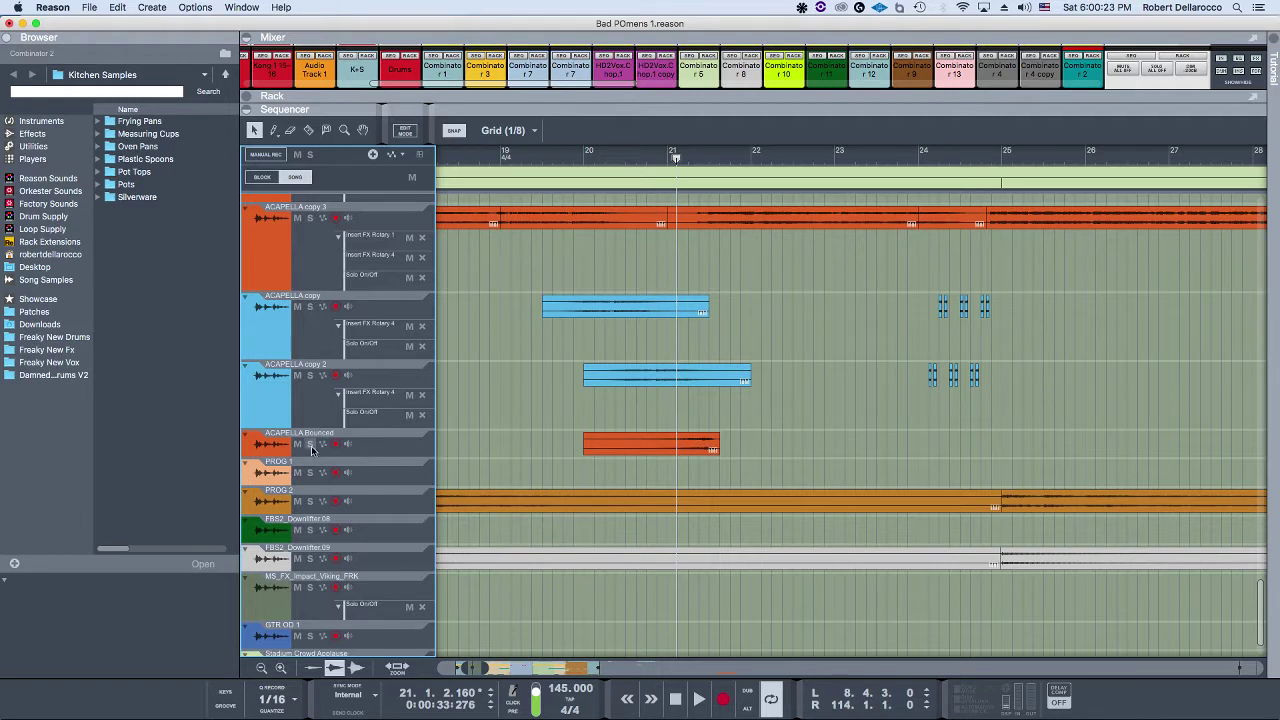
Step: Solo the ACAPELLA Bounced track, listen to it across the transition from Block 1 to Block 2, and clear its solo
scroll(694, 420, "down", 1)
scroll(661, 433, "left", 1)
scroll(661, 433, "left", 1)
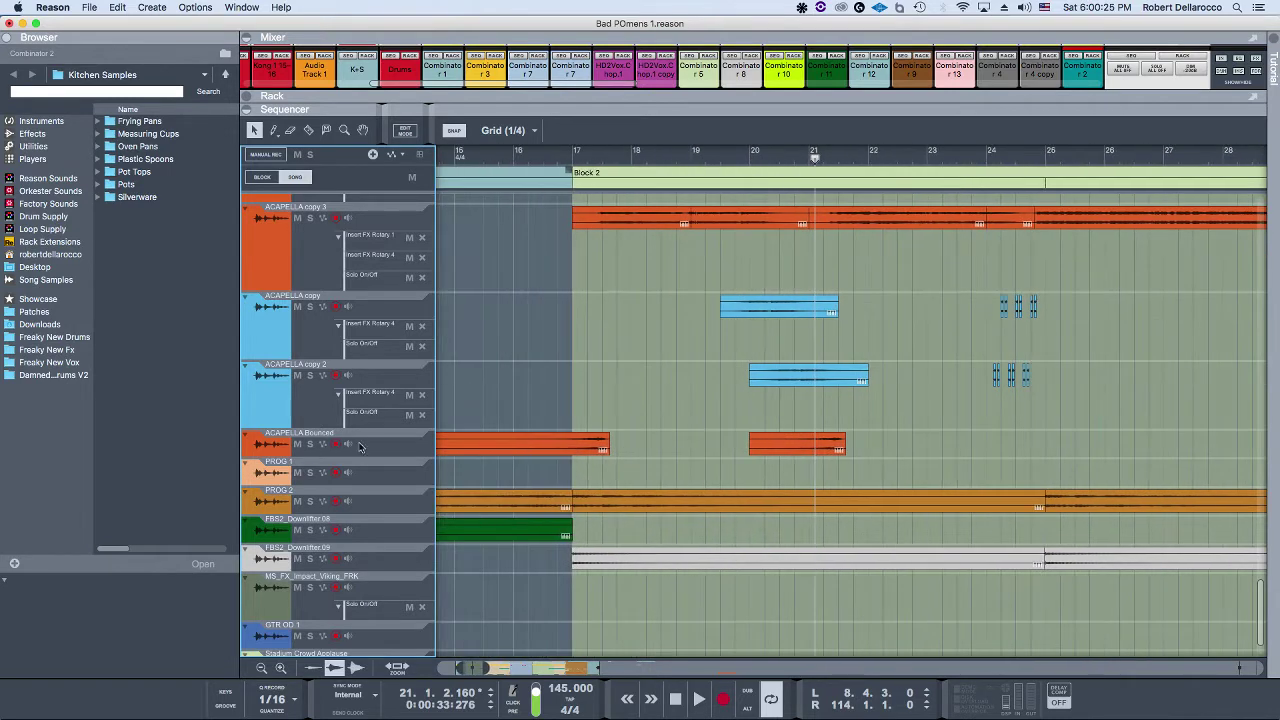
left_click(310, 444)
left_click(496, 158)
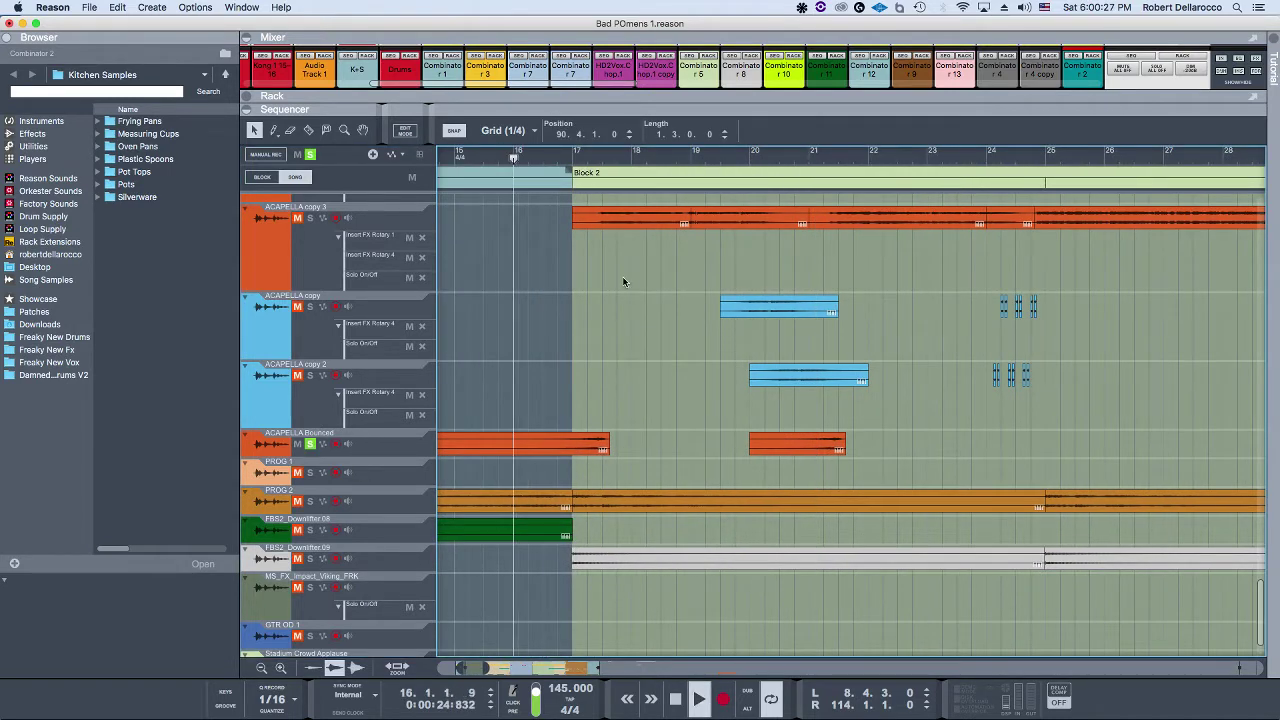
key("space")
left_click(310, 444)
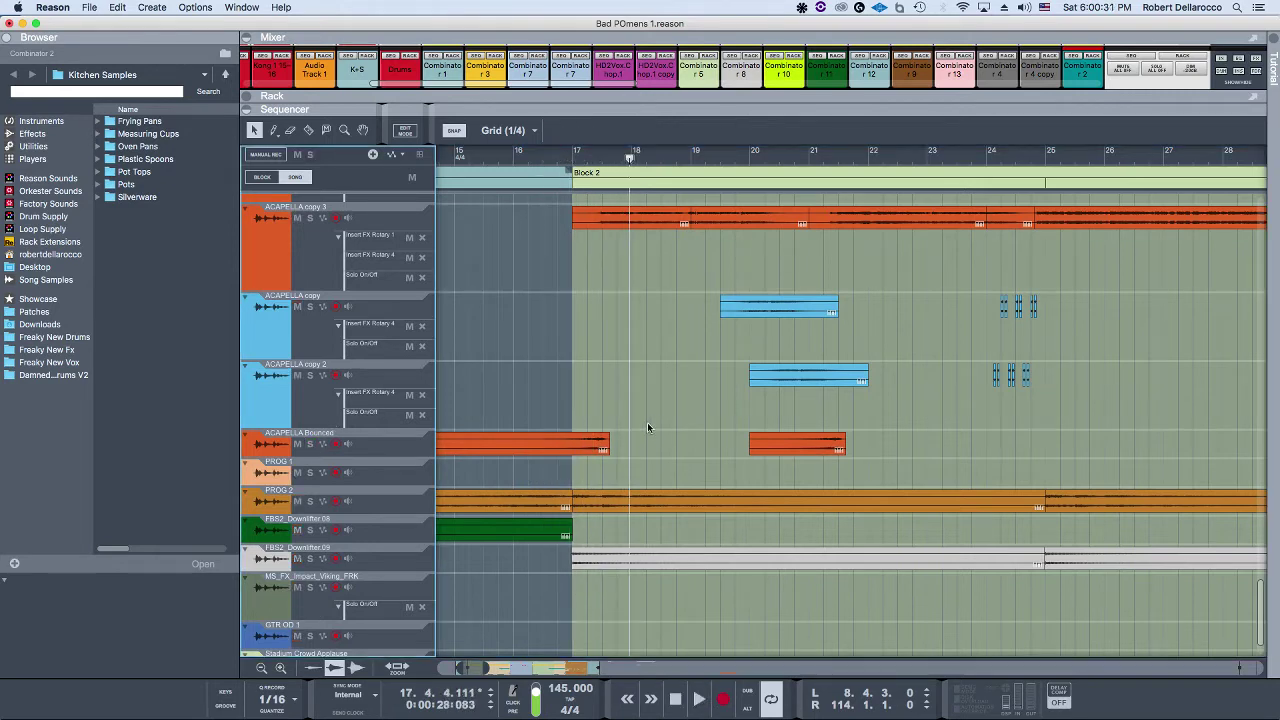
Step: Review the acapella, effects, synth, vocal-chop and drum tracks across Block 2 and into Block 3
scroll(708, 426, "down", 3)
scroll(708, 426, "right", 2)
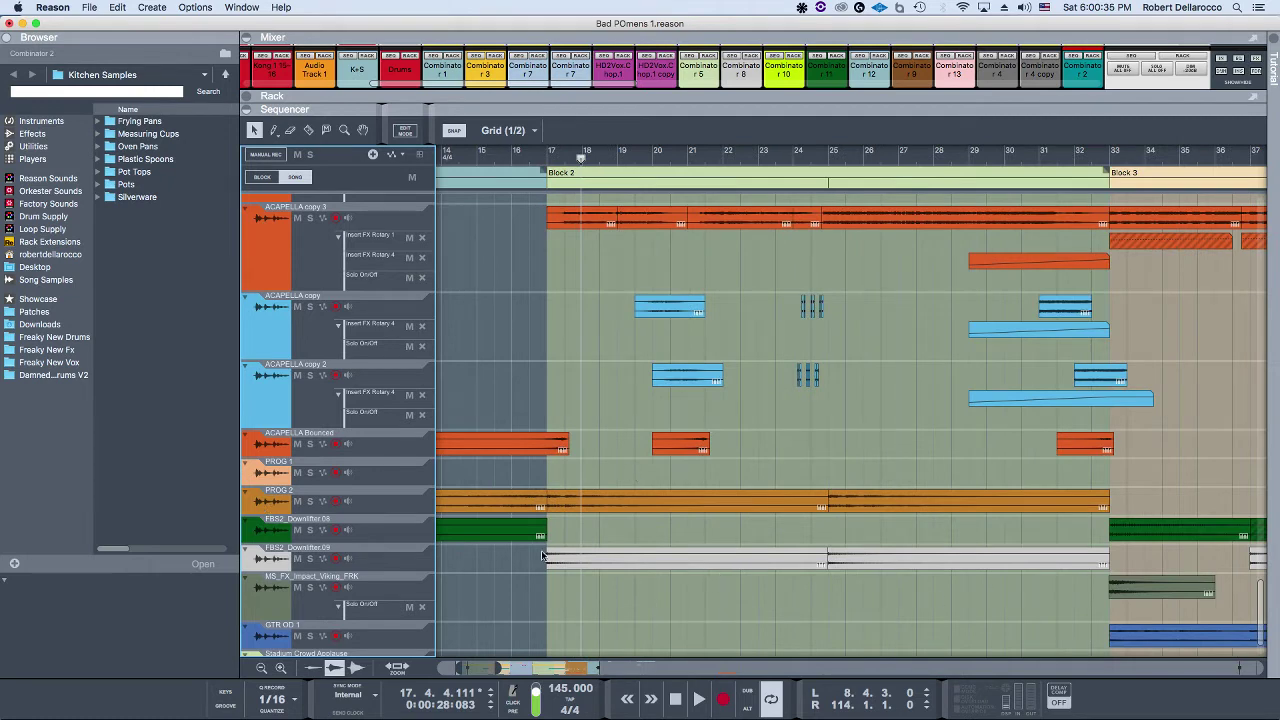
scroll(883, 557, "up", 3)
scroll(837, 557, "right", 3)
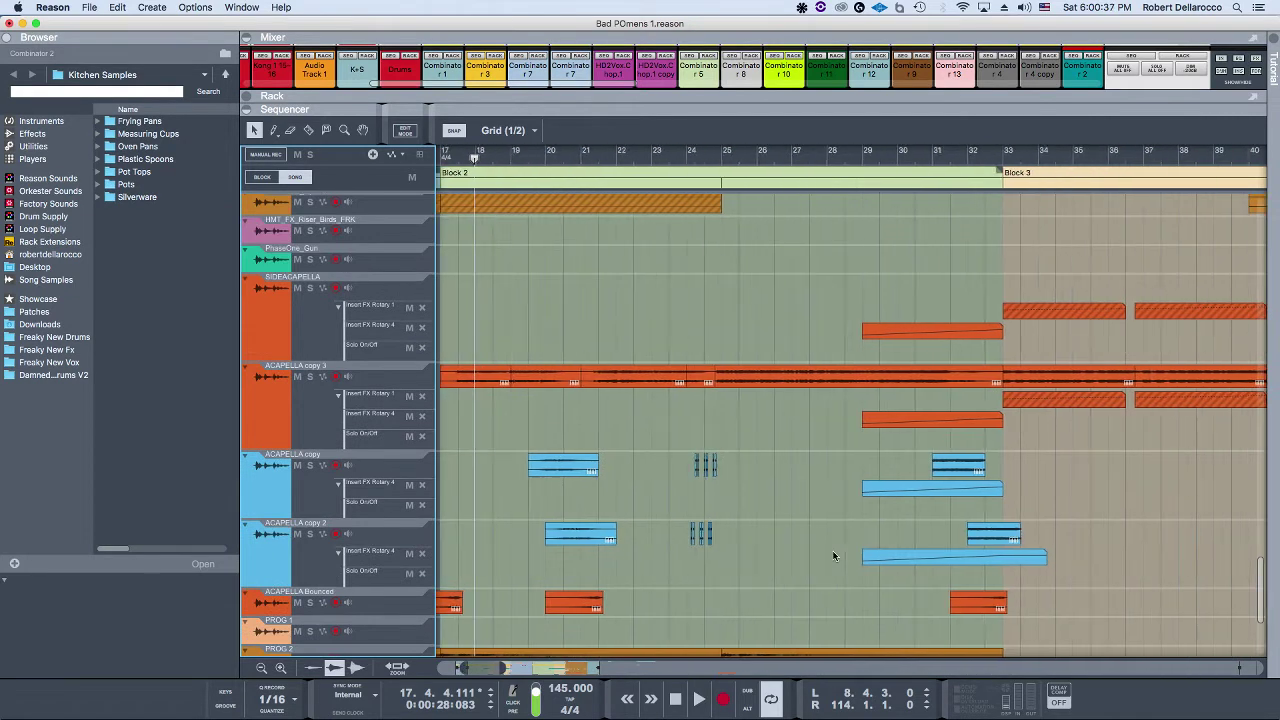
scroll(829, 556, "right", 4)
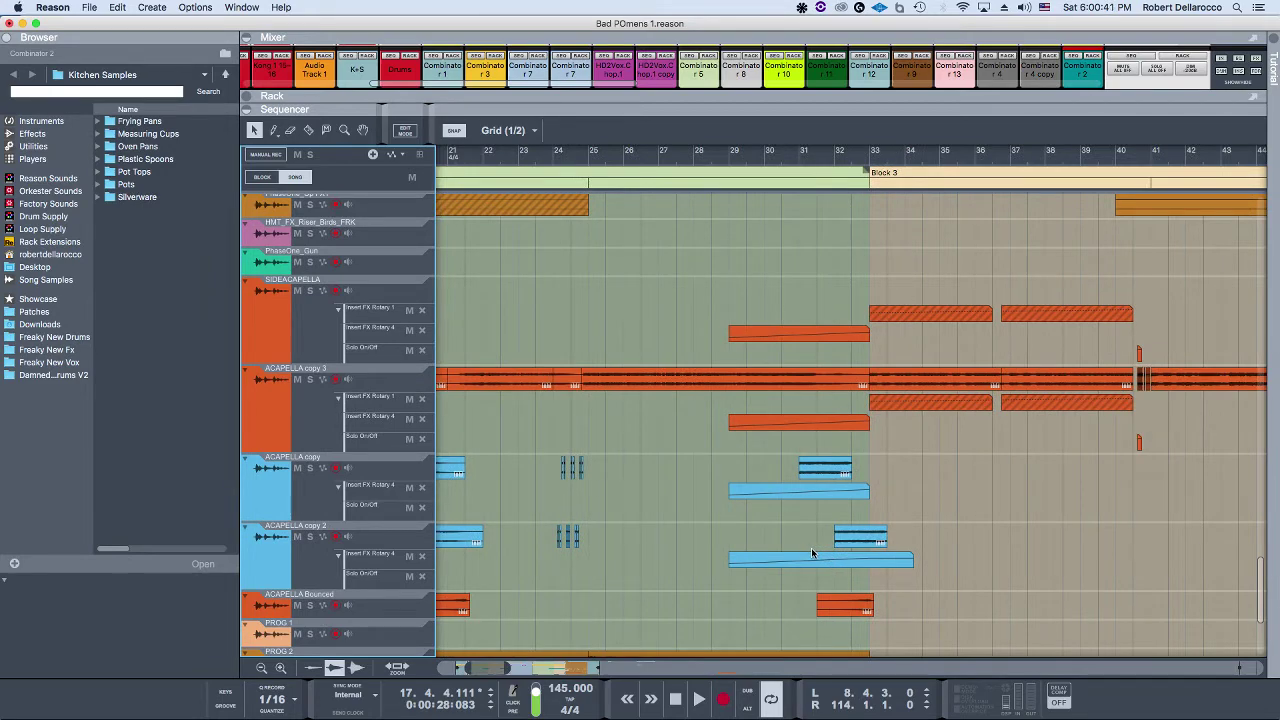
scroll(809, 549, "up", 5)
scroll(807, 548, "right", 5)
scroll(807, 548, "down", 2)
scroll(780, 551, "up", 5)
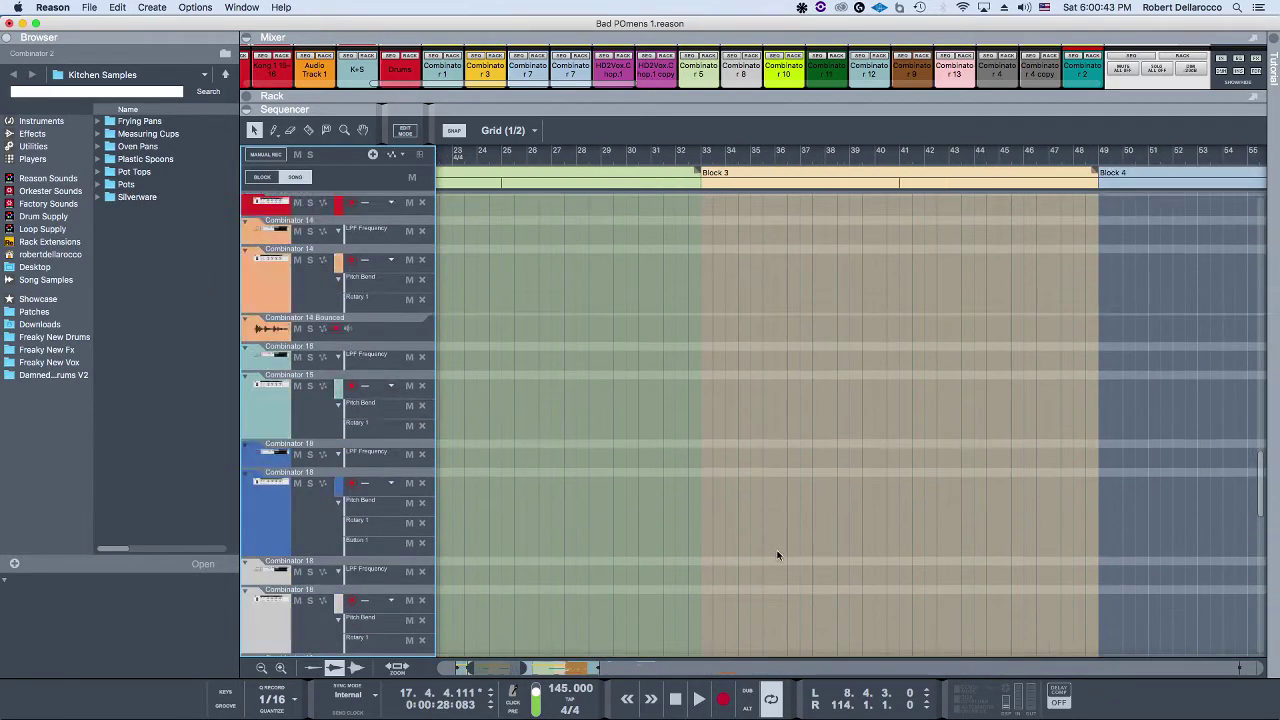
scroll(776, 556, "up", 5)
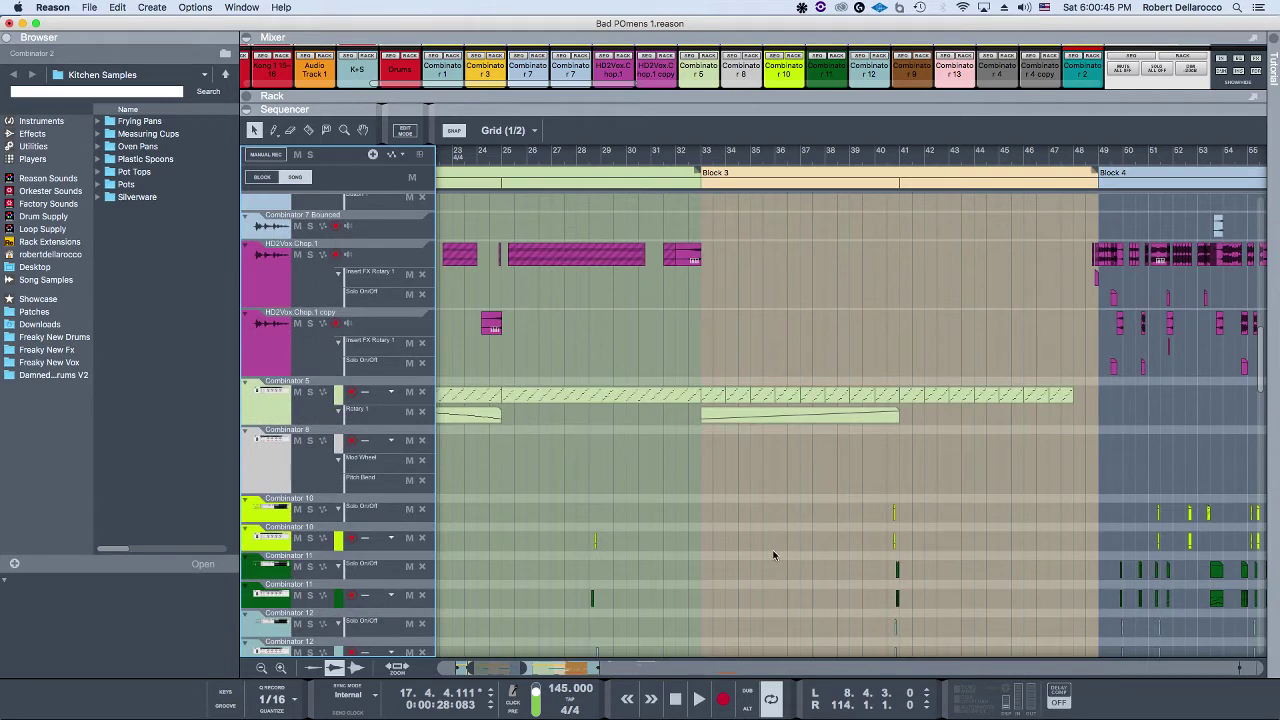
scroll(770, 553, "up", 3)
scroll(730, 547, "left", 3)
scroll(730, 547, "up", 5)
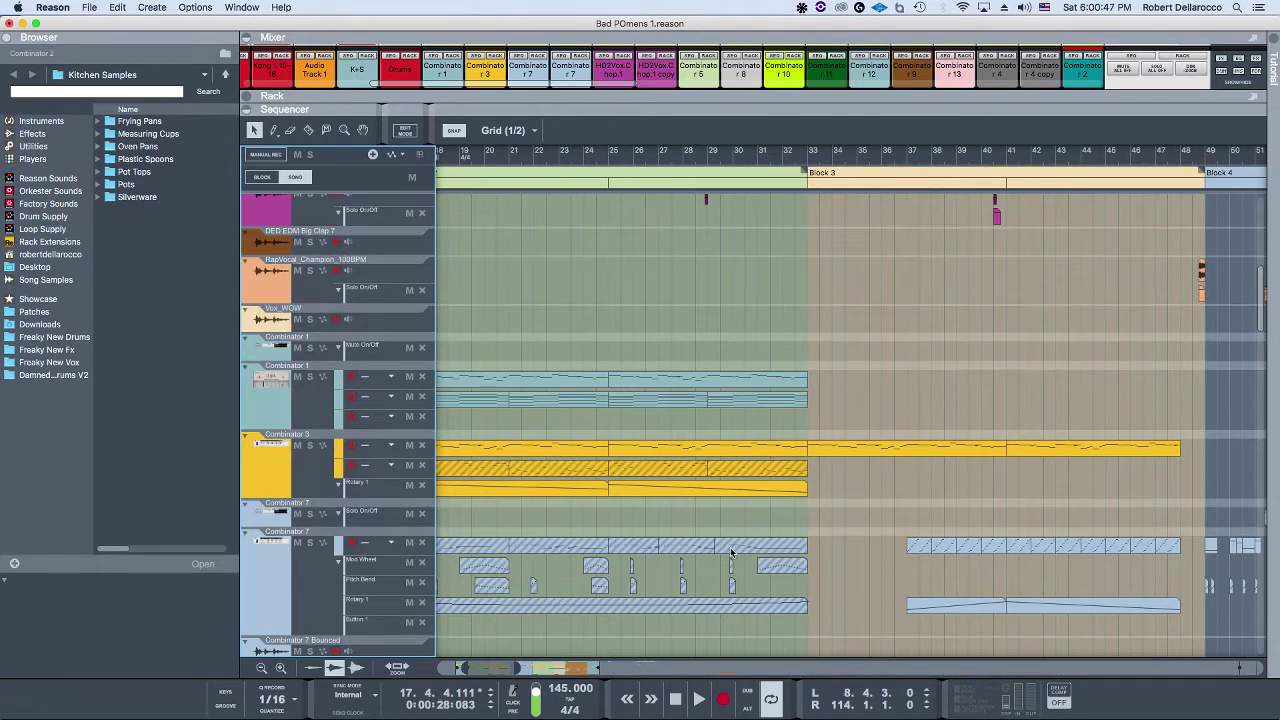
scroll(730, 552, "up", 10)
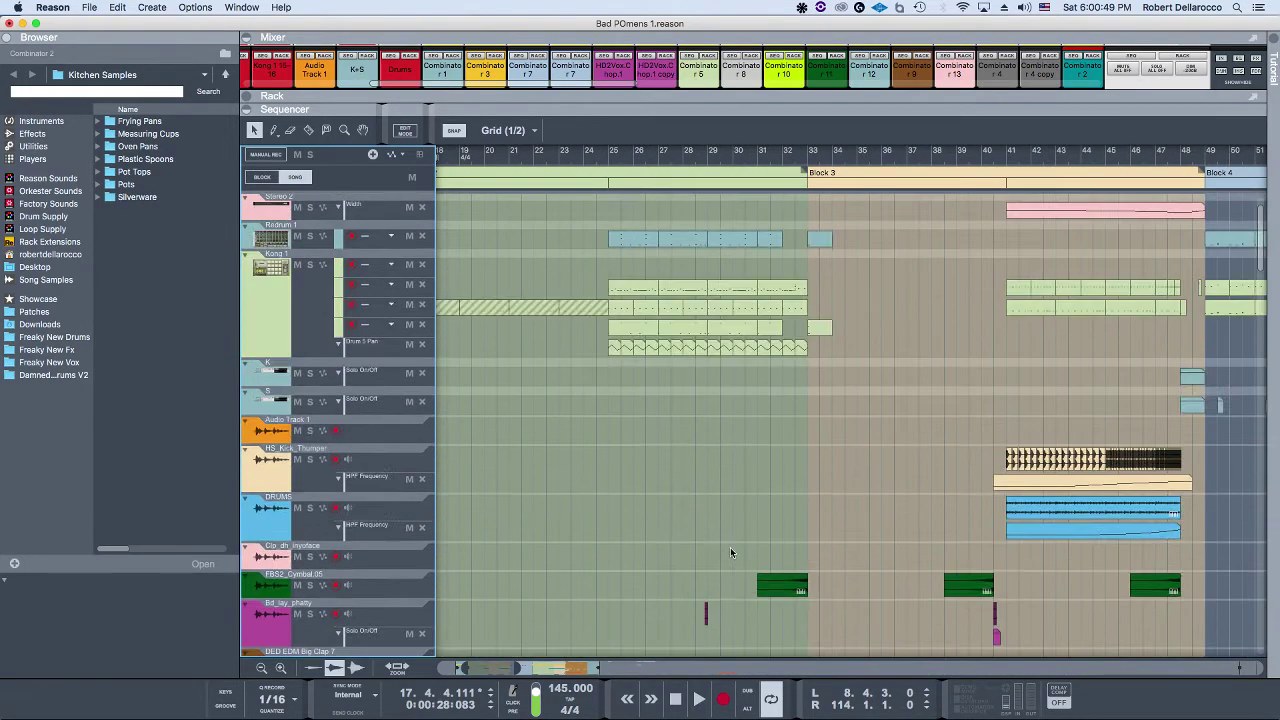
scroll(730, 547, "up", 2)
scroll(746, 545, "up", 4)
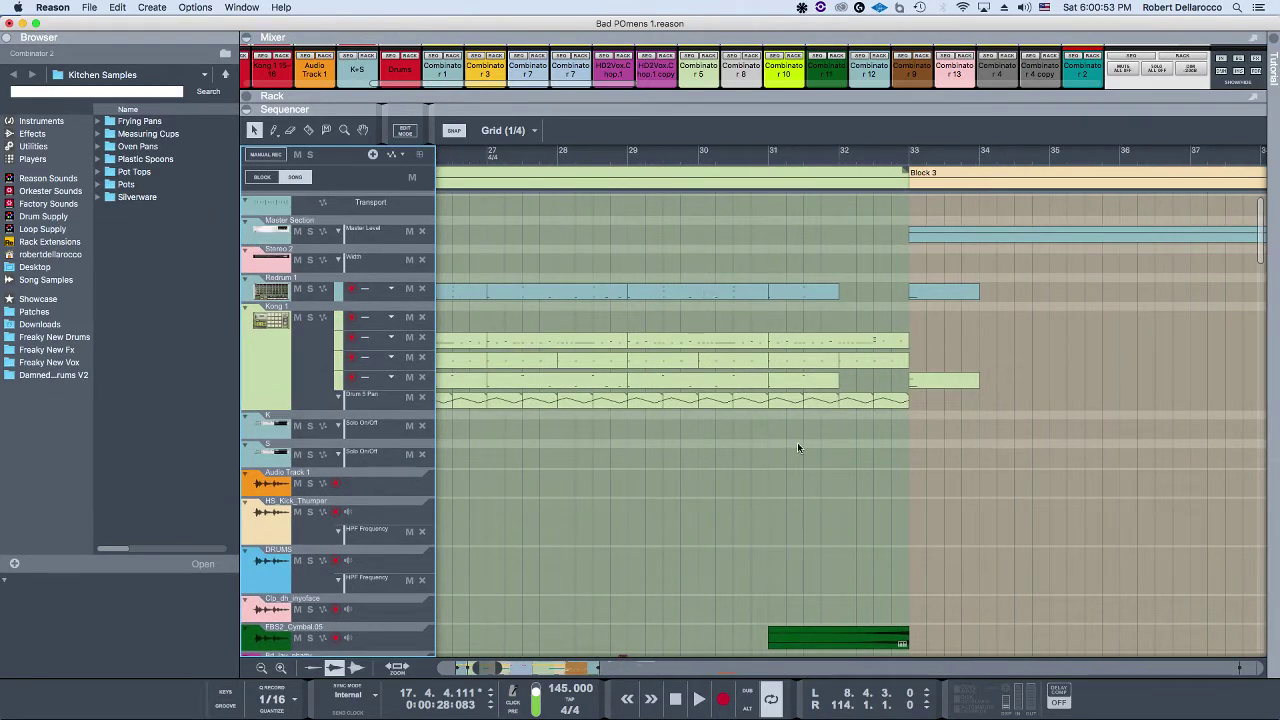
scroll(797, 442, "down", 5)
scroll(797, 442, "up", 3)
scroll(828, 375, "up", 2)
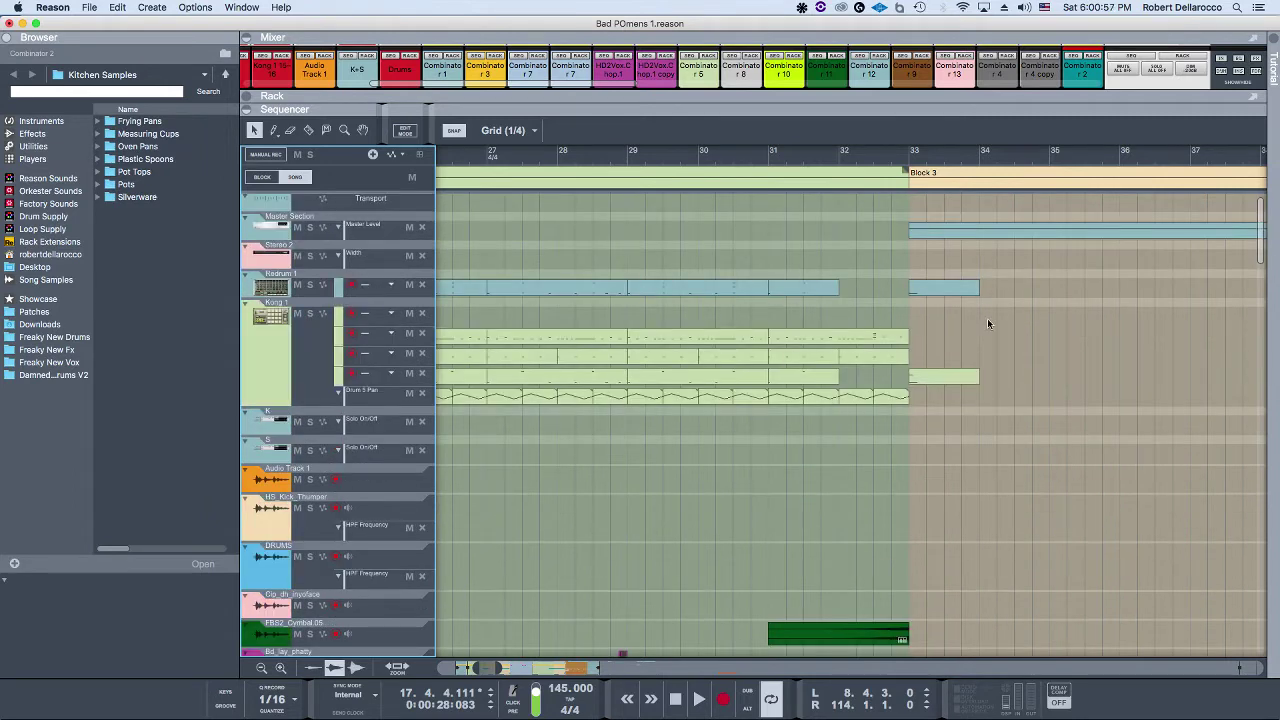
Step: Solo the Kong 1 drum track, listen to it from bar 25, set the playhead at bar 32 and clear the solo
scroll(606, 380, "left", 3)
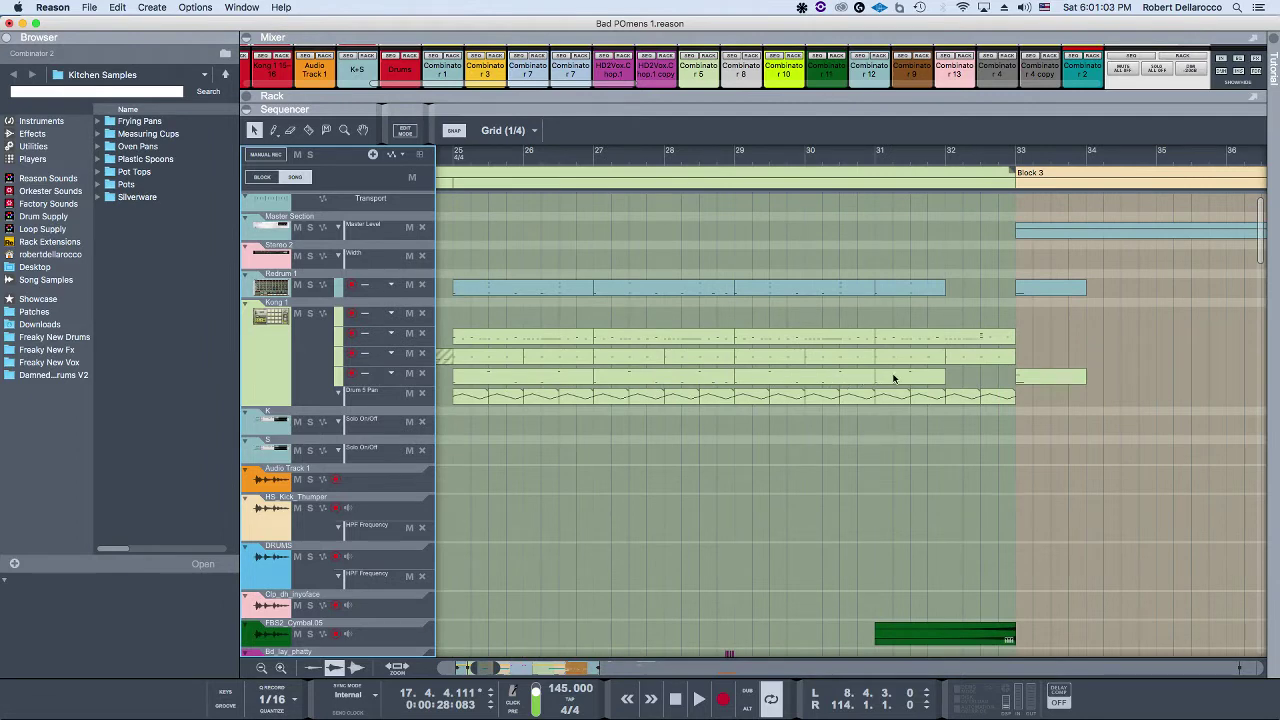
left_click(310, 313)
left_click(457, 154)
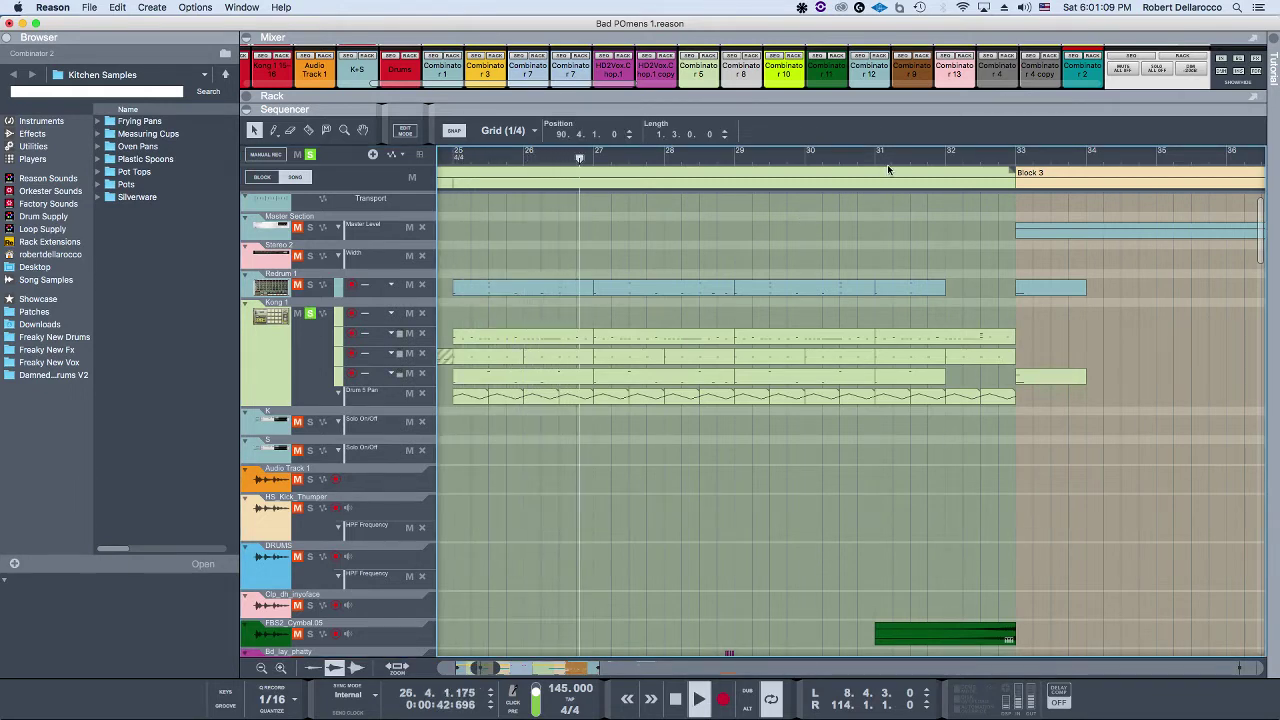
key("space")
left_click(945, 155)
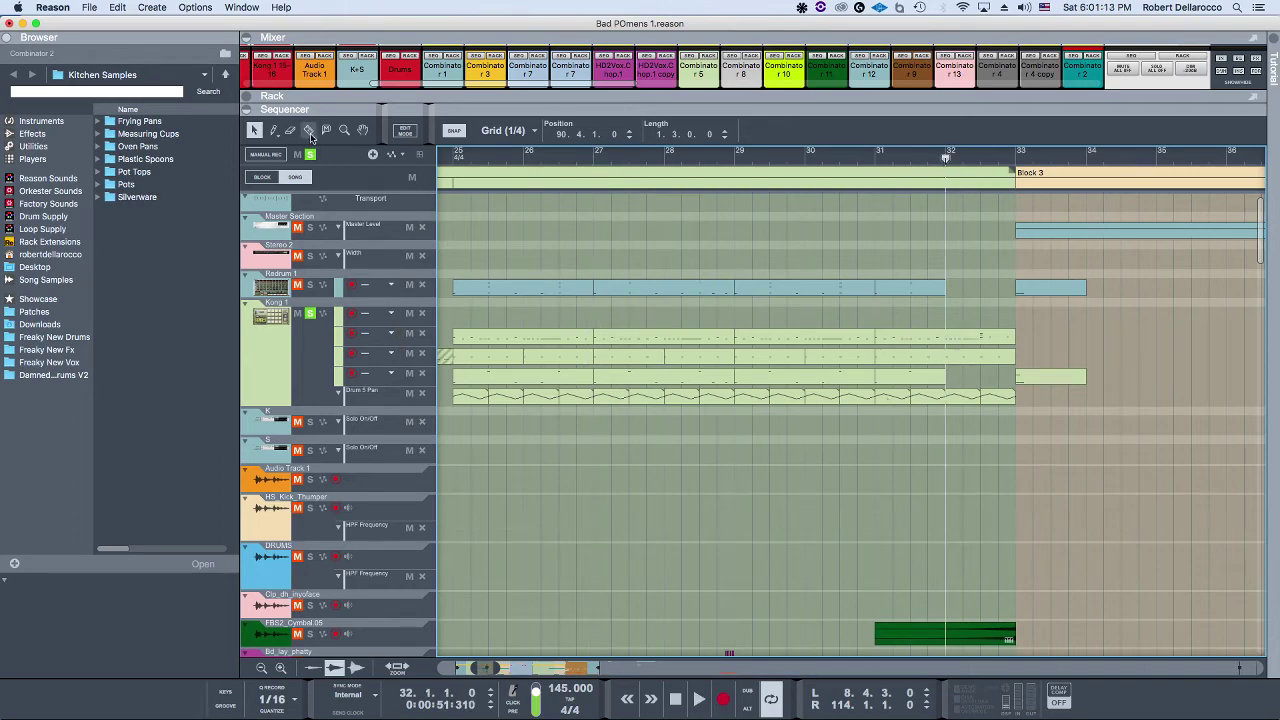
left_click(310, 154)
Step: Solo the FBS2_Cymbal.05 track, listen to it briefly from bar 32, and clear its solo
scroll(786, 382, "down", 10)
scroll(784, 384, "down", 15)
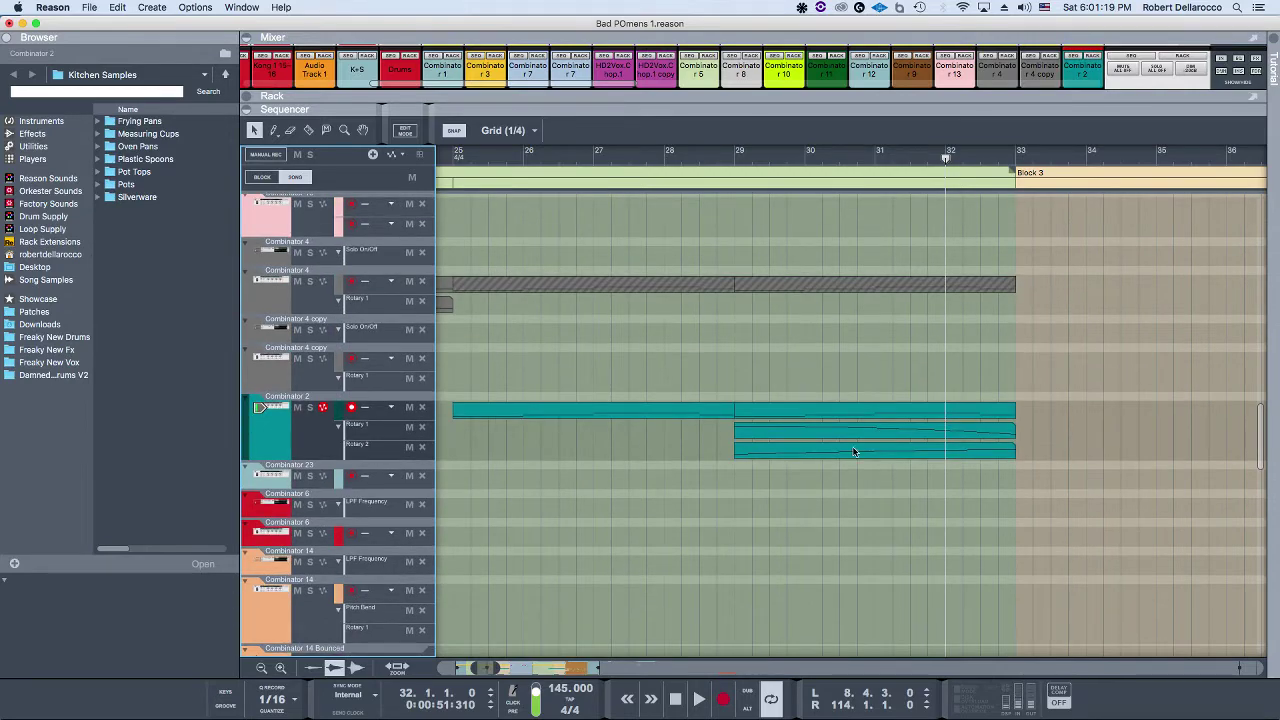
scroll(853, 451, "up", 20)
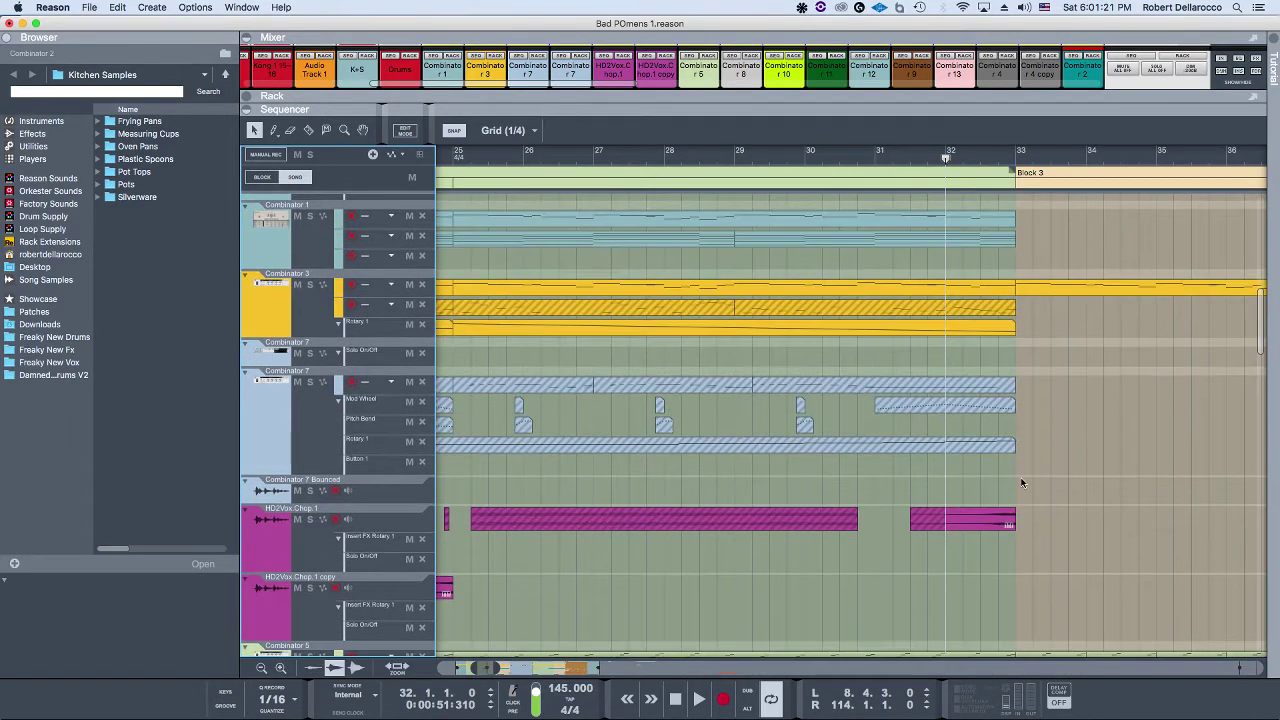
scroll(1008, 497, "down", 1)
scroll(953, 498, "up", 10)
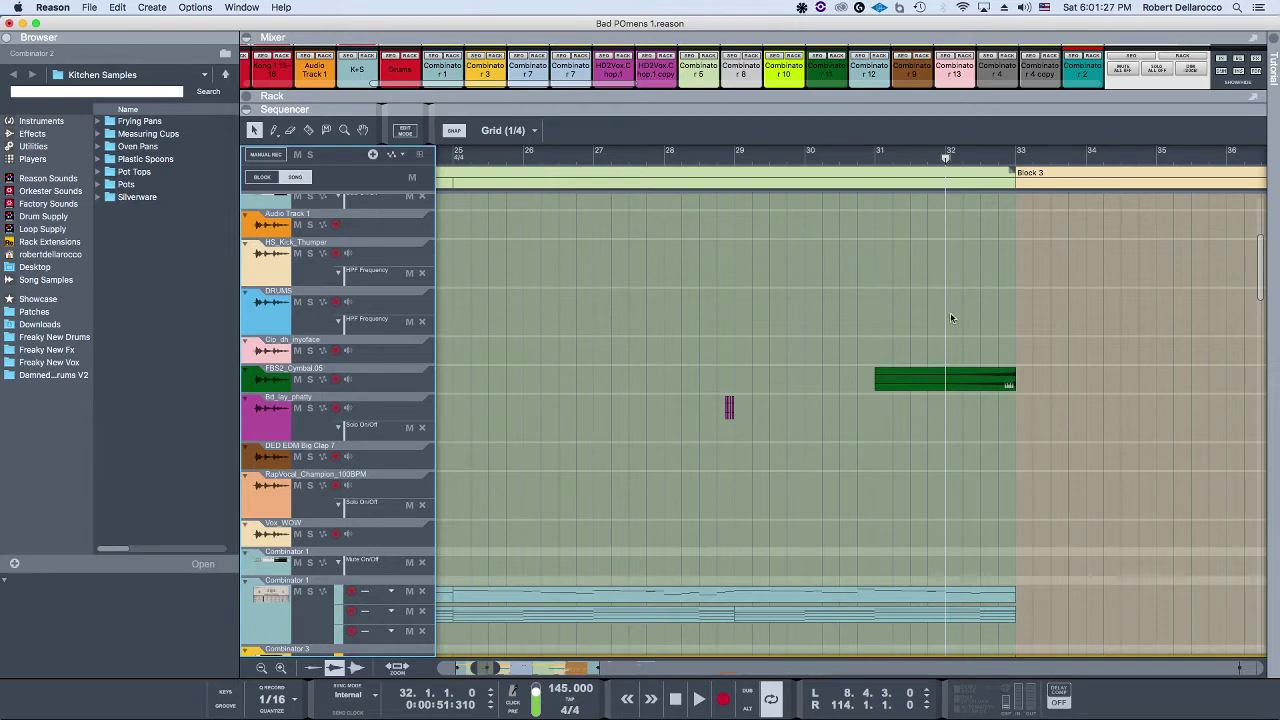
left_click(310, 379)
key("space")
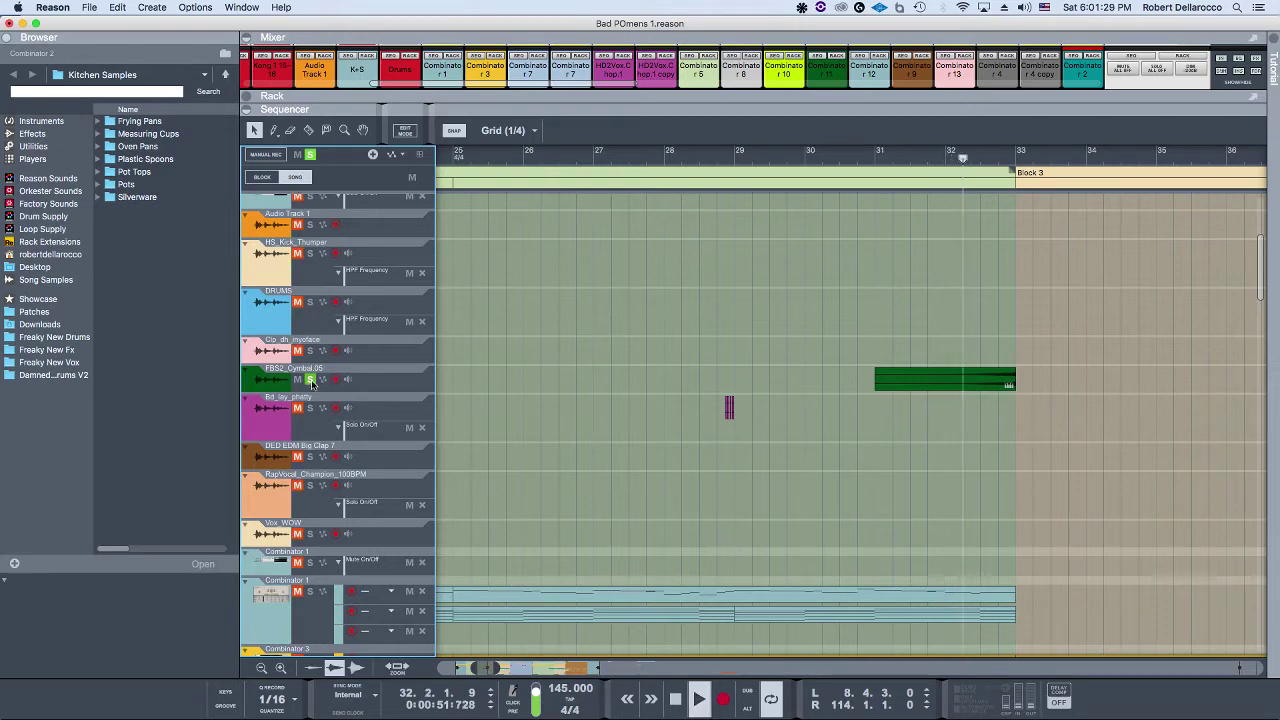
left_click(310, 379)
Step: Examine the vocal chop, acapella, effects and synth tracks around the transition from Block 2 to Block 3
scroll(743, 529, "down", 10)
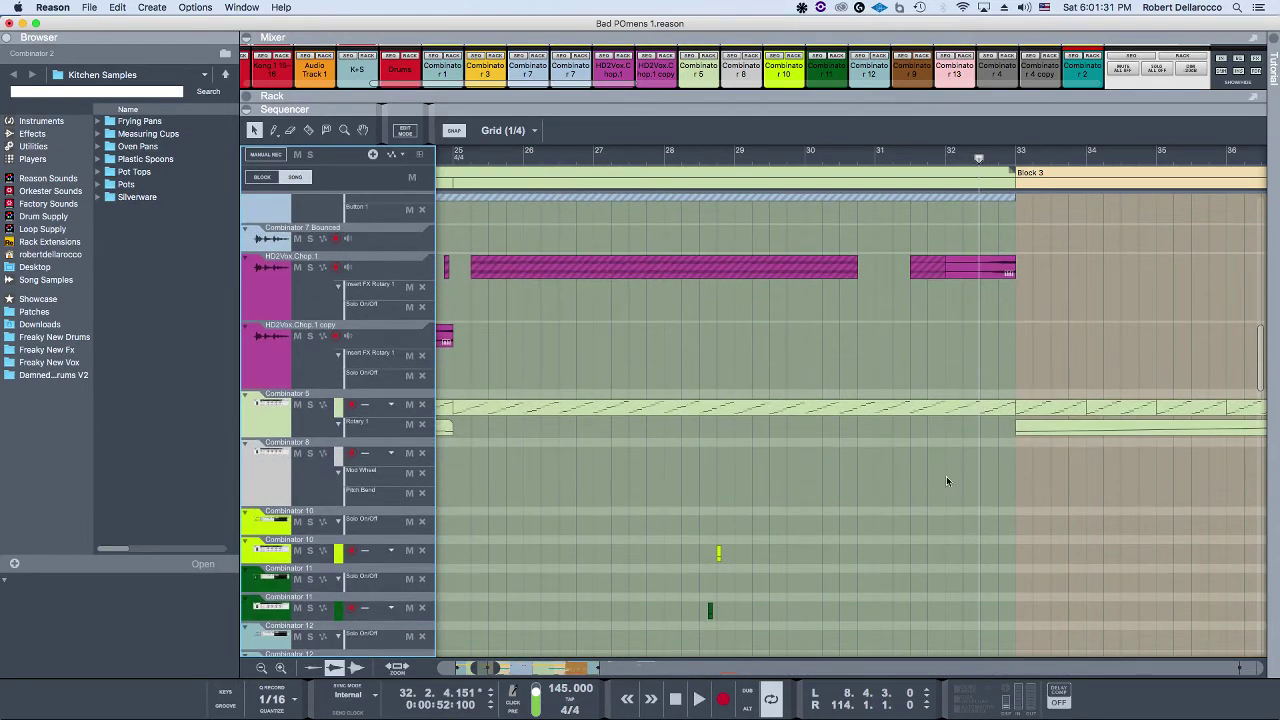
scroll(946, 479, "down", 15)
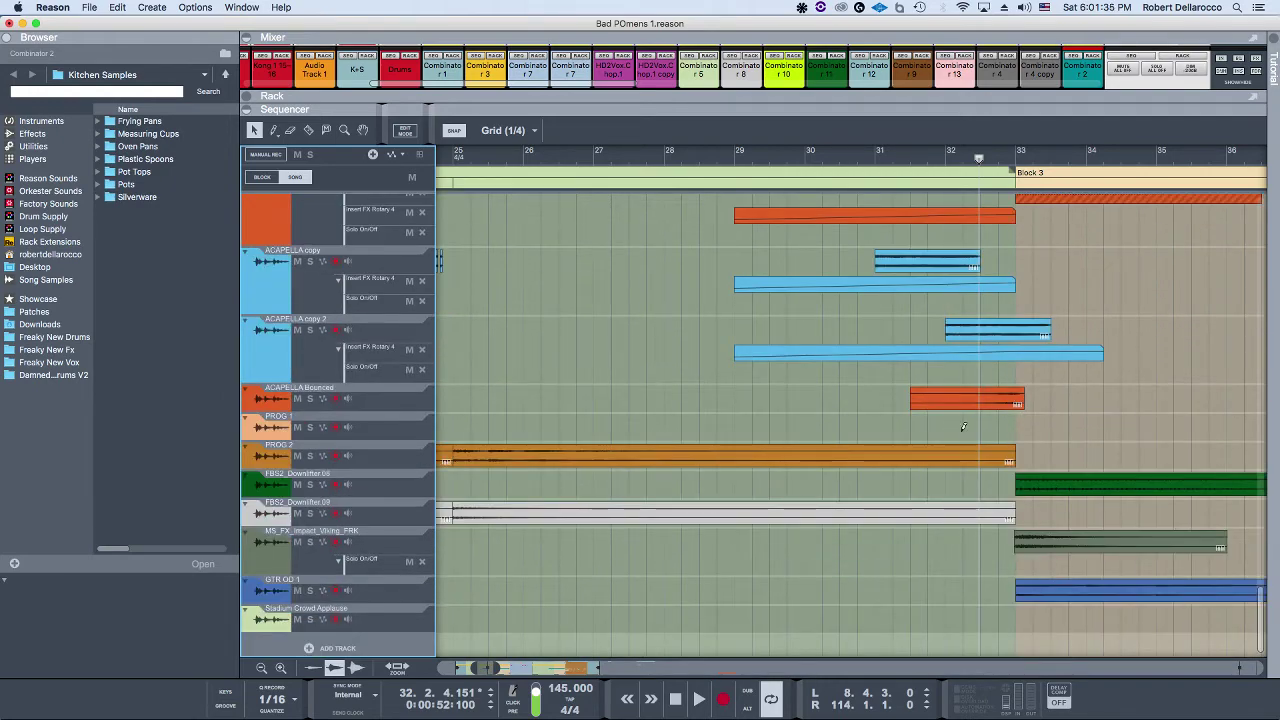
scroll(964, 427, "down", 4)
scroll(865, 408, "up", 15)
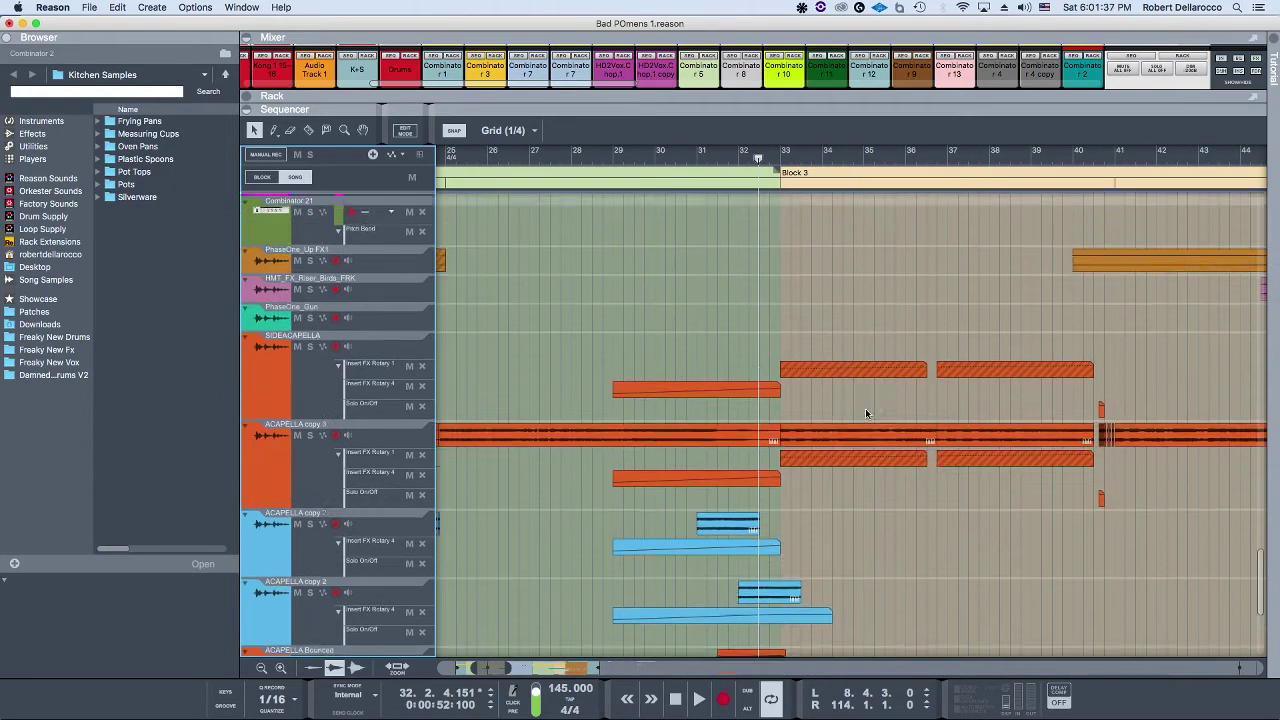
scroll(864, 418, "up", 10)
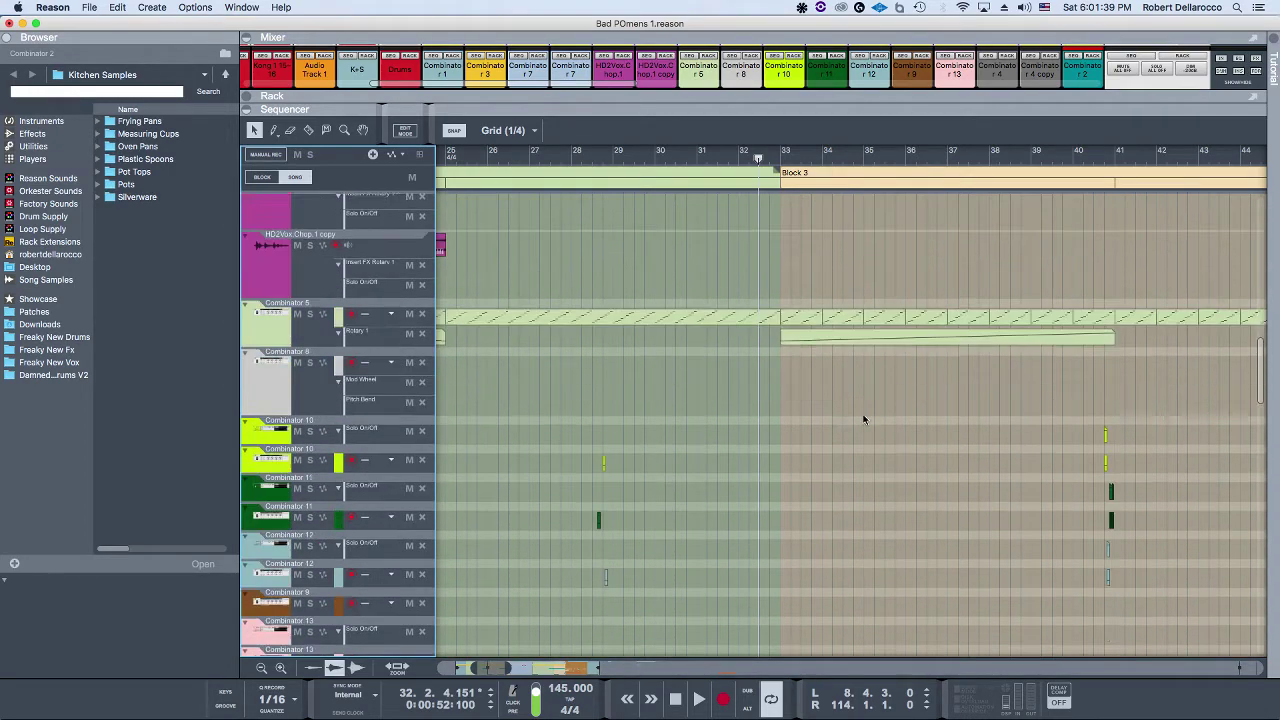
scroll(787, 297, "right", 5)
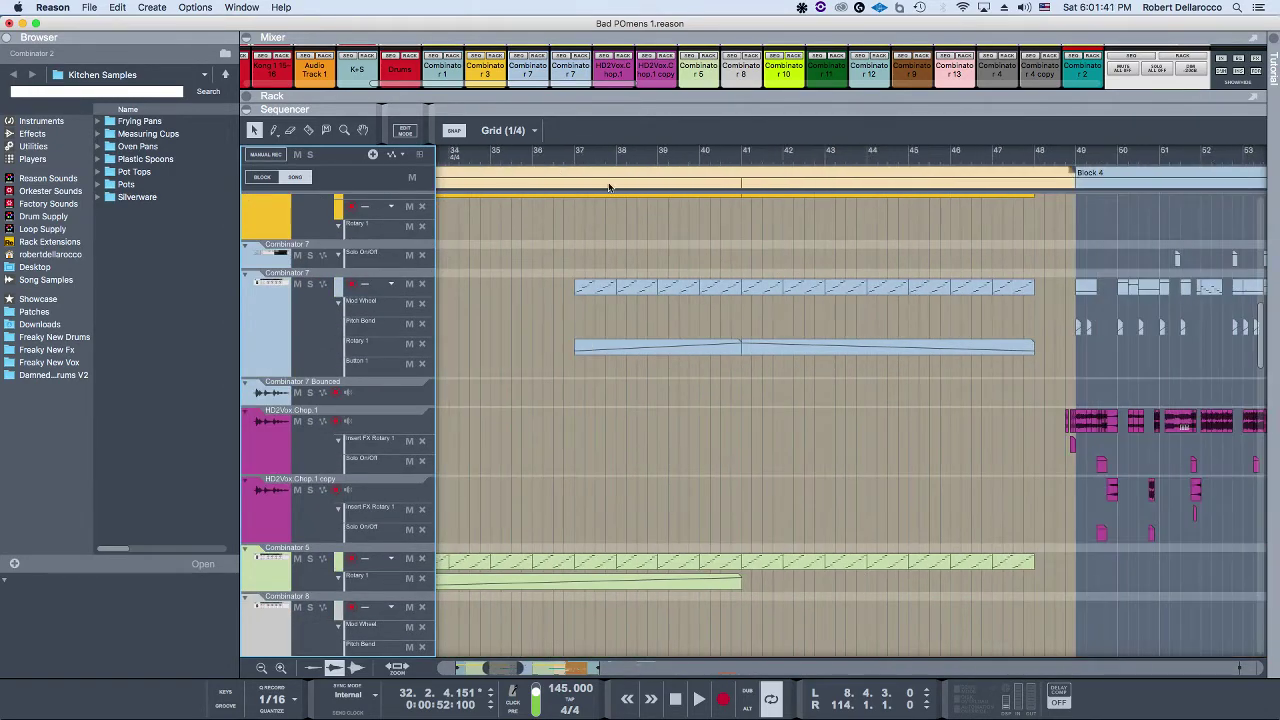
scroll(608, 187, "left", 2)
Step: Play Block 3 from bar 33 while viewing its acapella, downlifter, impact and guitar tracks
left_click_drag(527, 156, 514, 158)
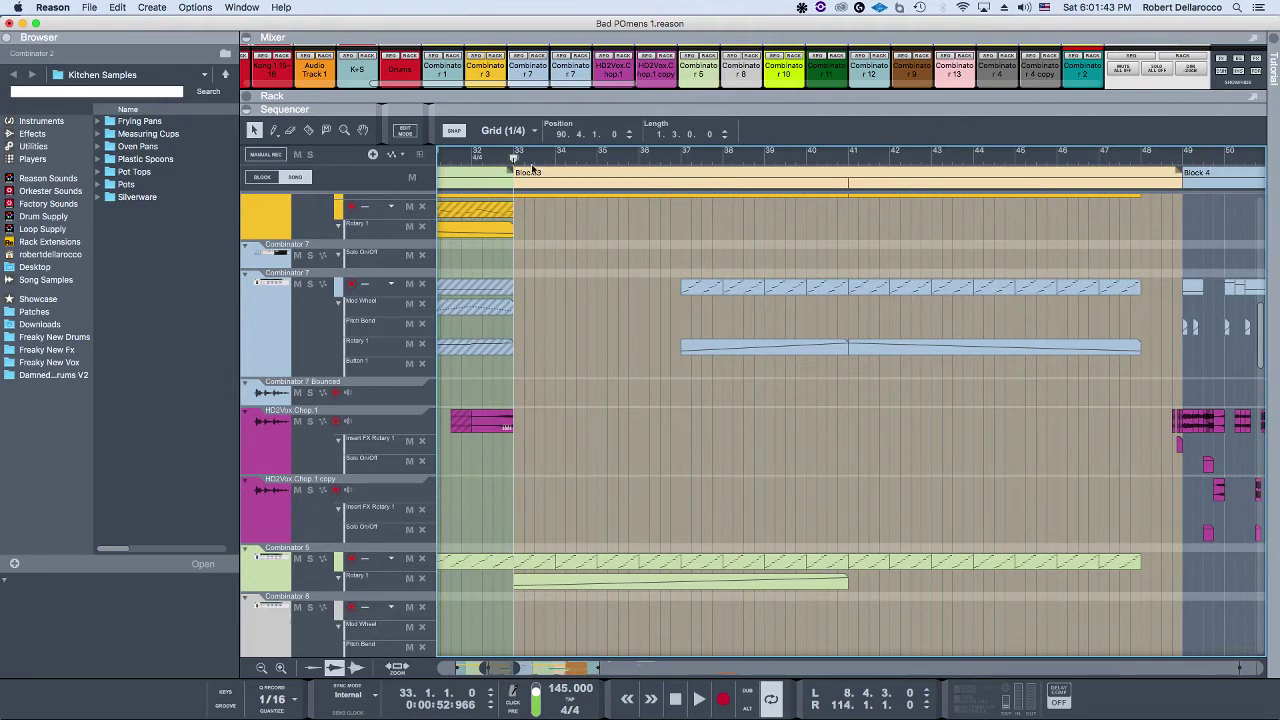
scroll(677, 360, "down", 20)
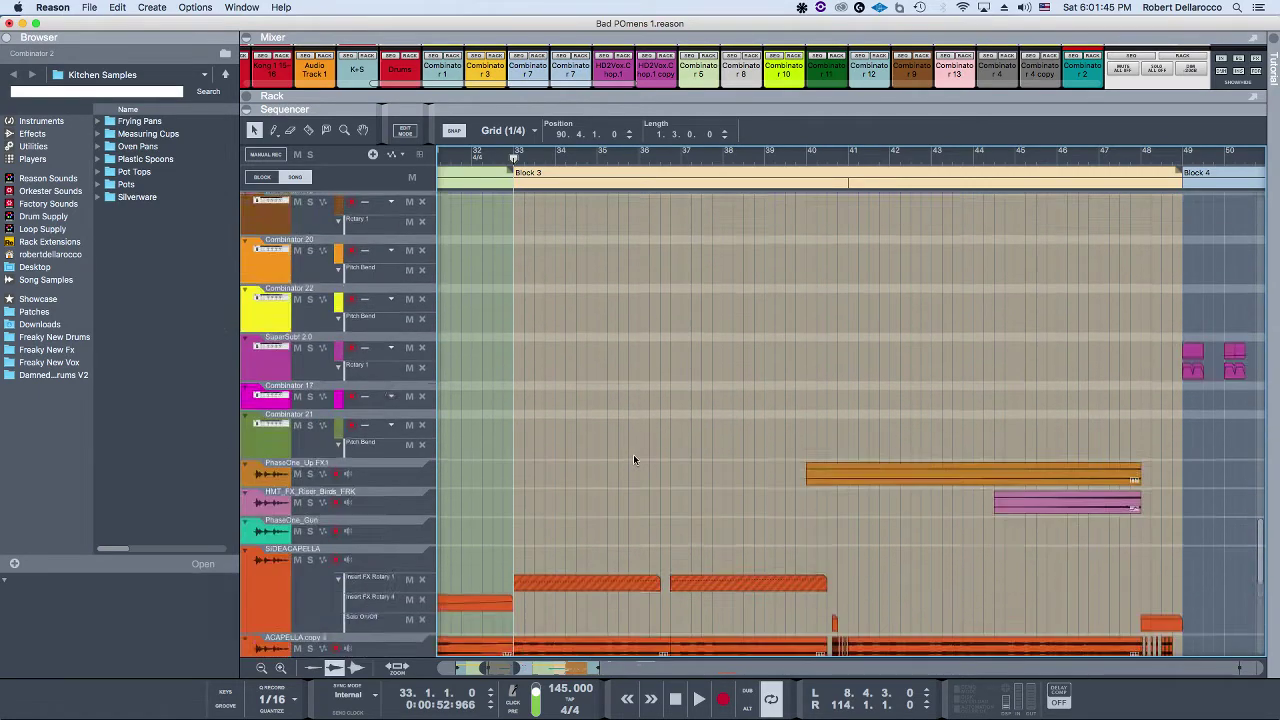
scroll(633, 454, "down", 10)
key("space")
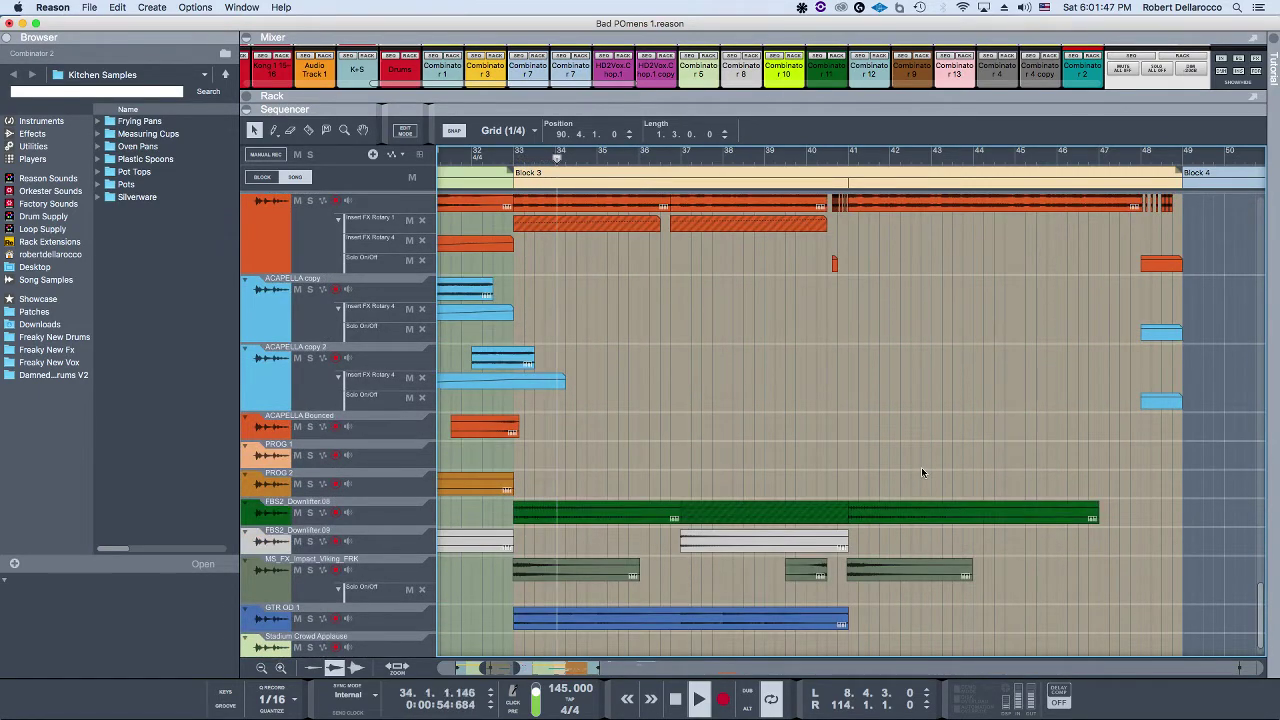
scroll(921, 467, "down", 2)
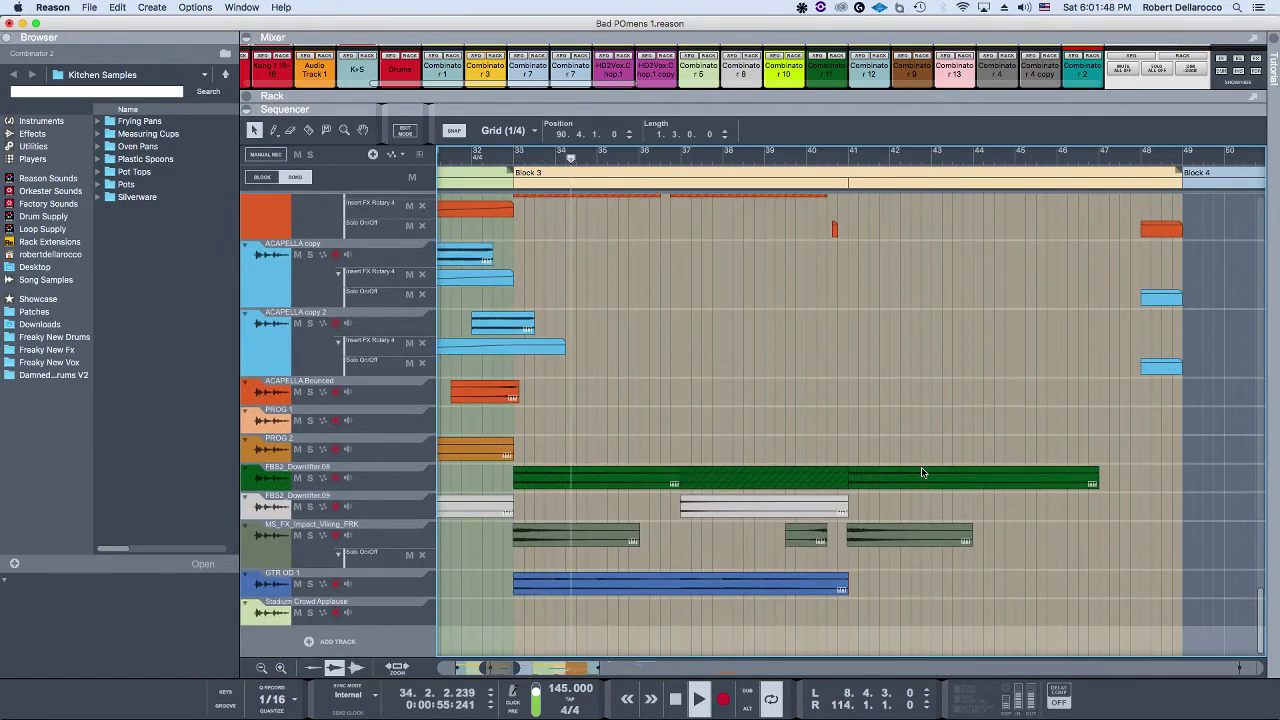
Step: Solo the GTR OD 1 track during Block 3 playback, clear its solo and continue listening to about bar 41
left_click(310, 584)
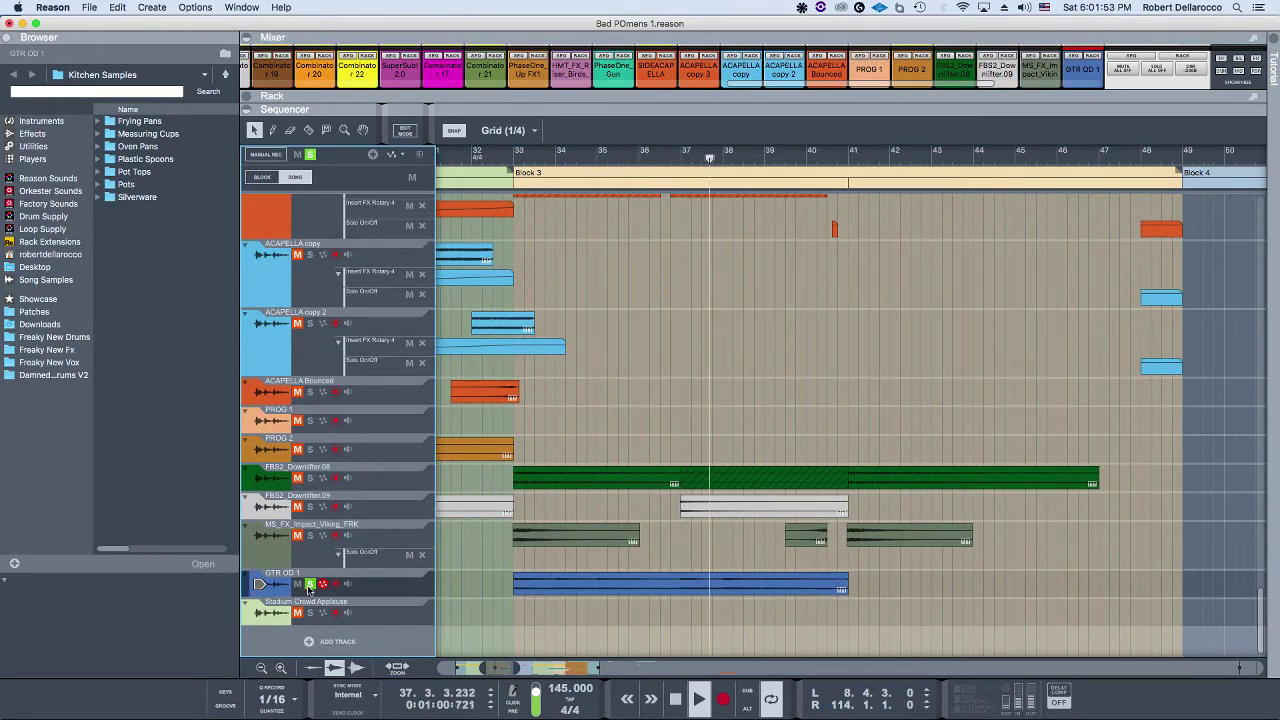
left_click(309, 587)
scroll(526, 480, "right", 3)
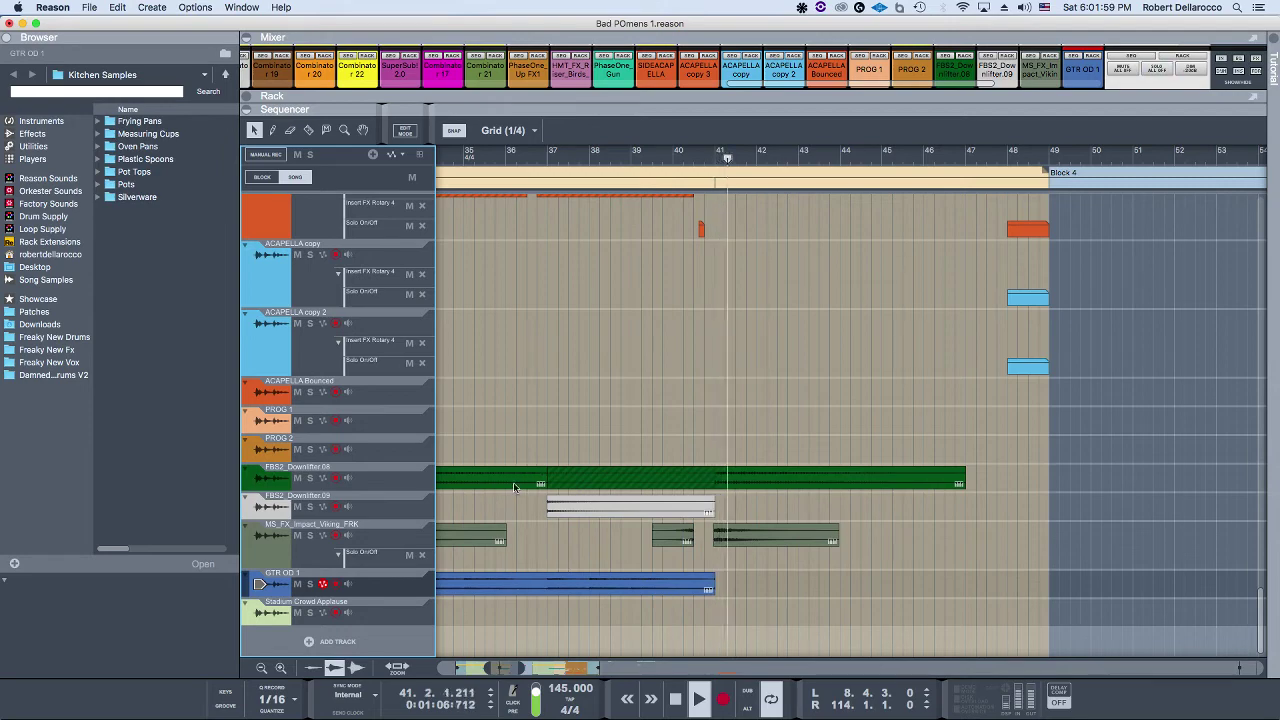
Step: Select the short Combinator 10, 11 and 12 note and automation clips just before bar 41
scroll(748, 452, "up", 5)
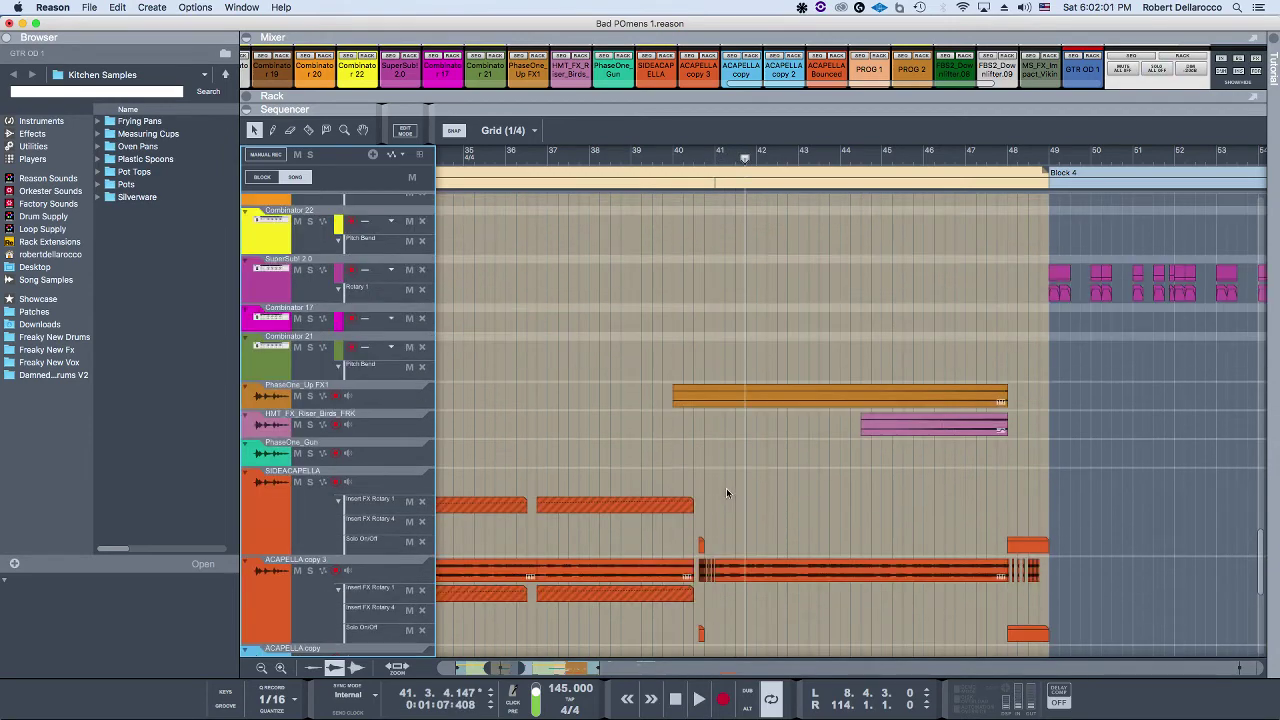
scroll(726, 488, "up", 15)
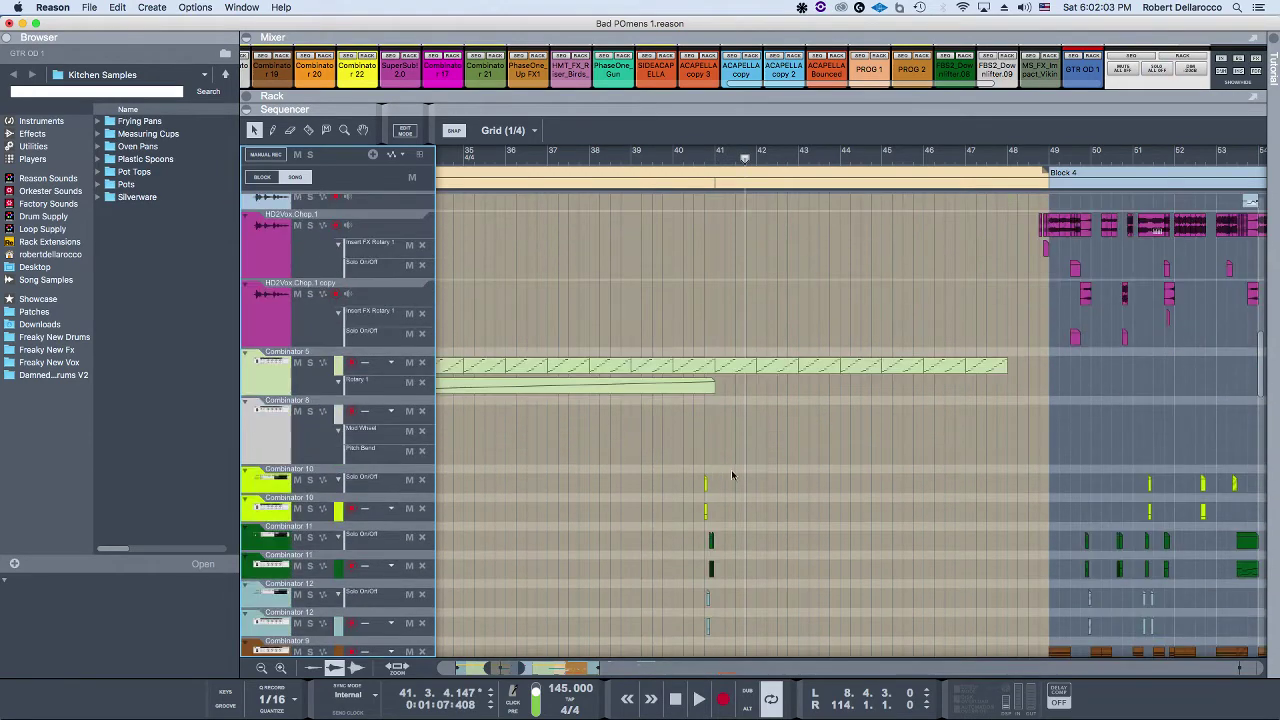
scroll(731, 475, "up", 3)
scroll(715, 481, "up", 2)
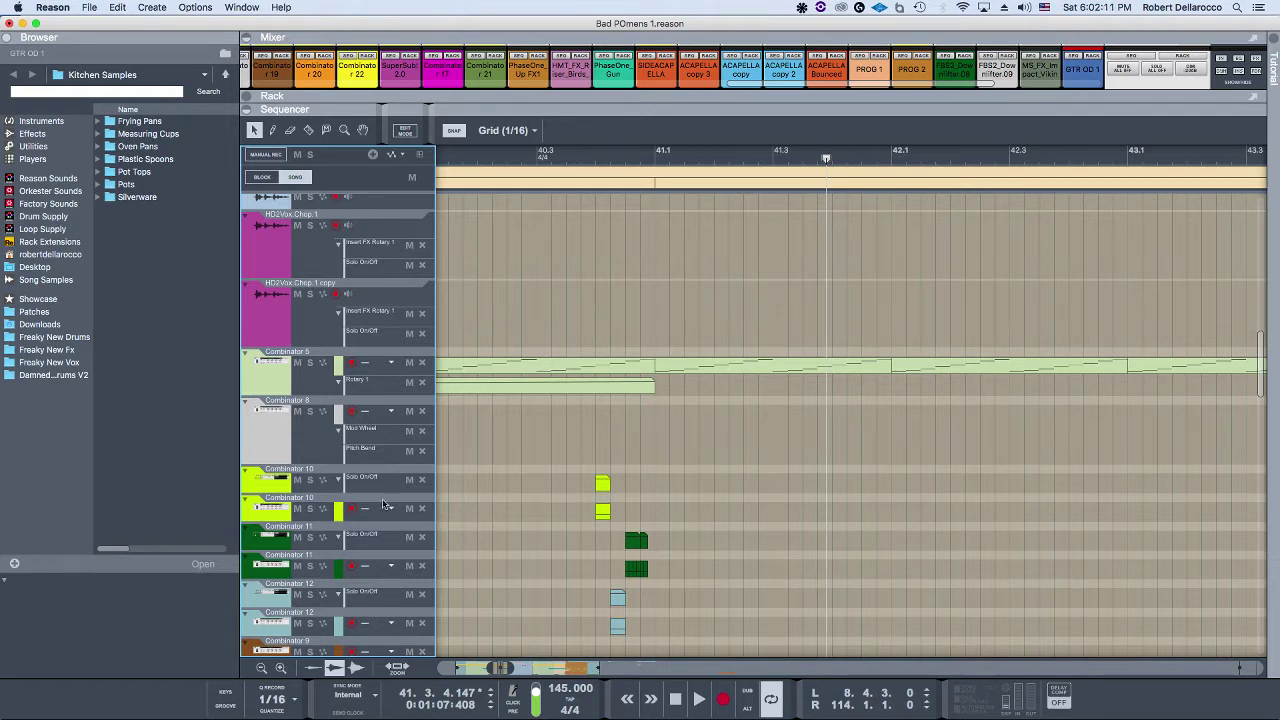
left_click_drag(552, 470, 656, 638)
scroll(565, 516, "down", 2)
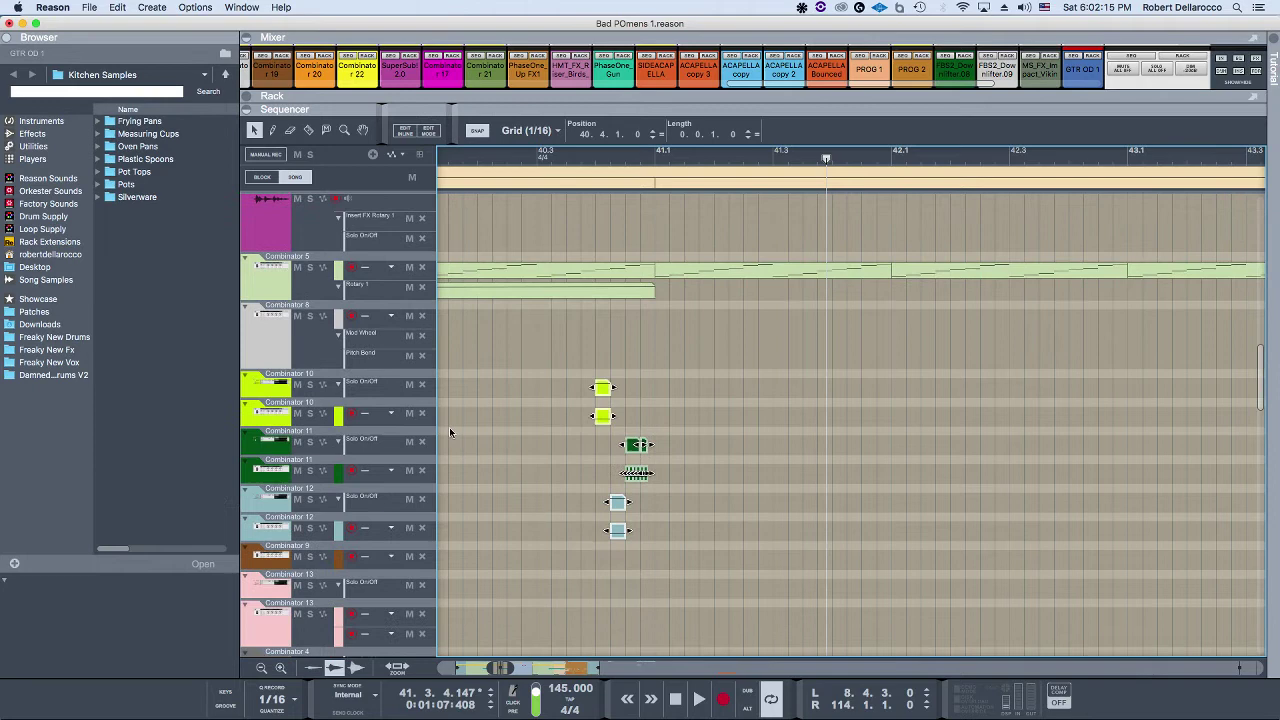
Step: Select the Combinator 10, Combinator 11 and Combinator 12 instrument tracks one after another
left_click(266, 414)
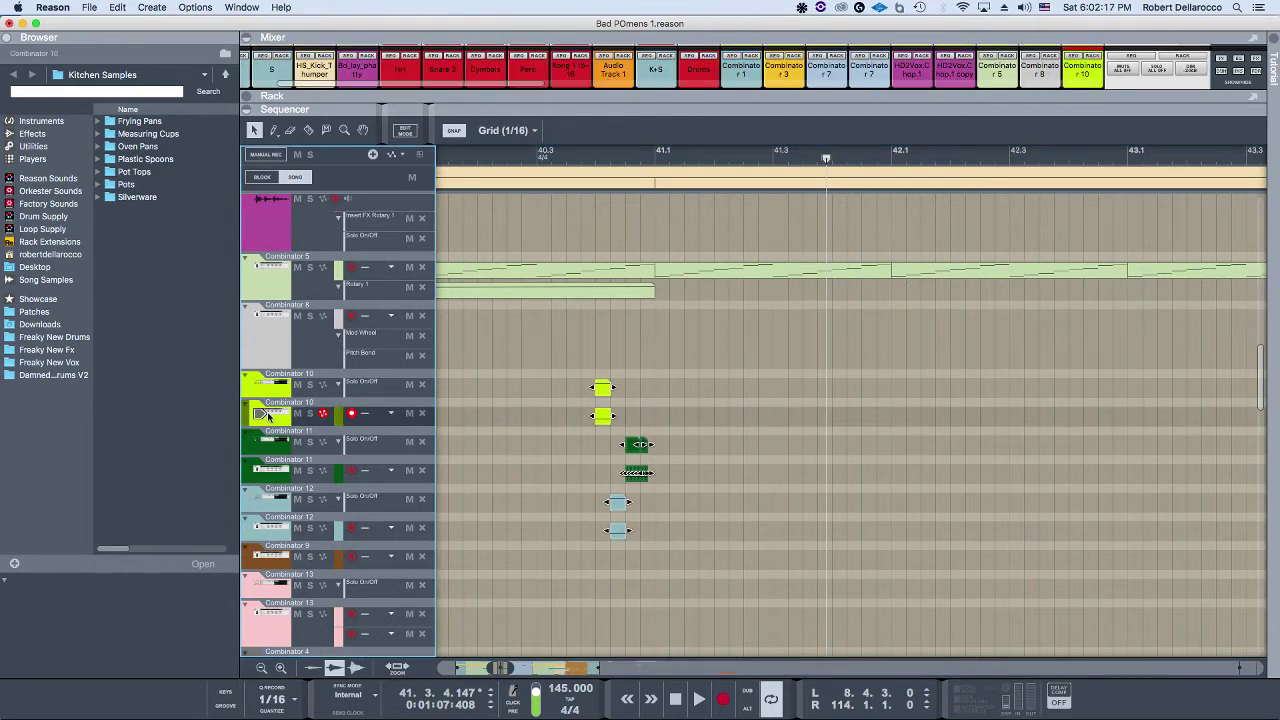
left_click(264, 471)
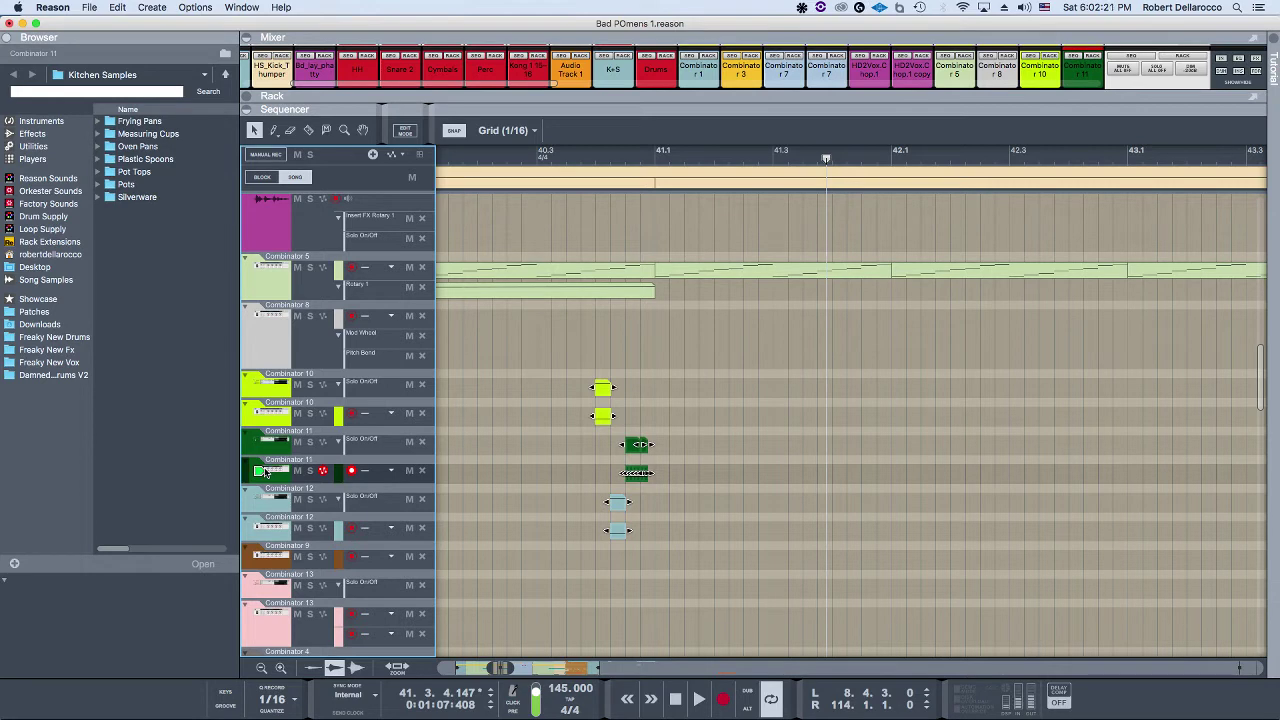
left_click(272, 529)
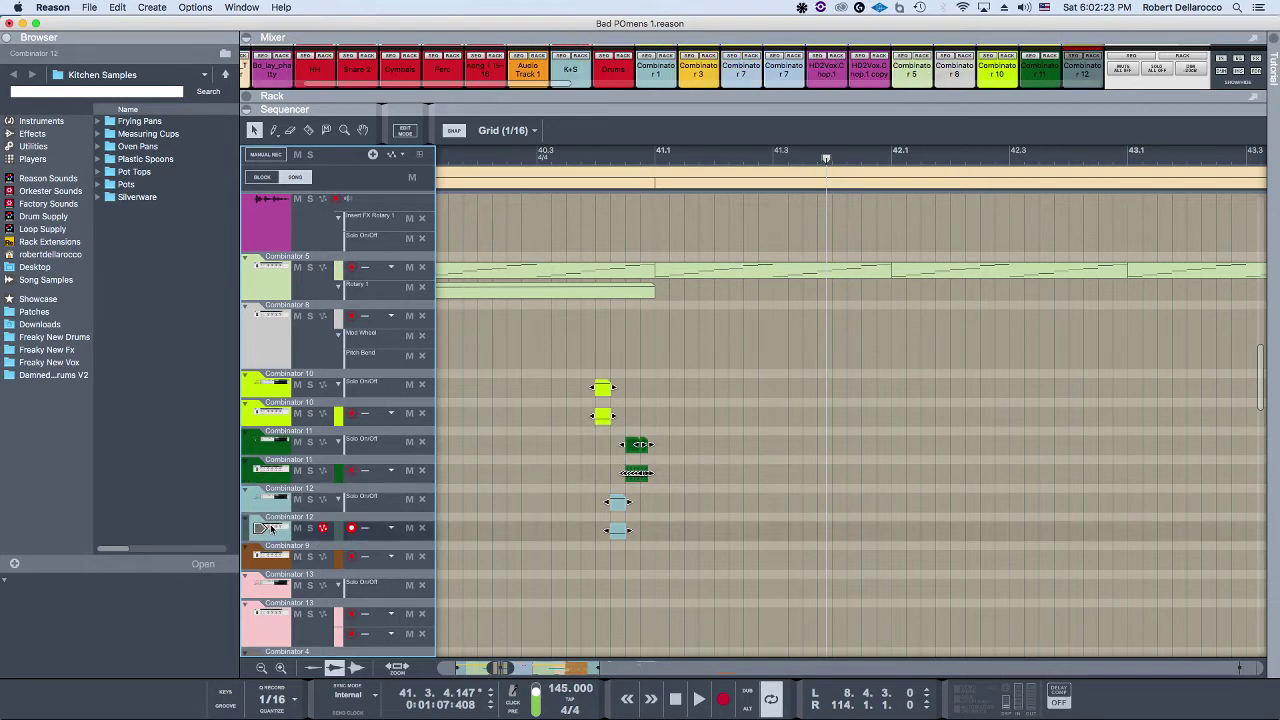
scroll(462, 477, "up", 3)
scroll(462, 477, "up", 10)
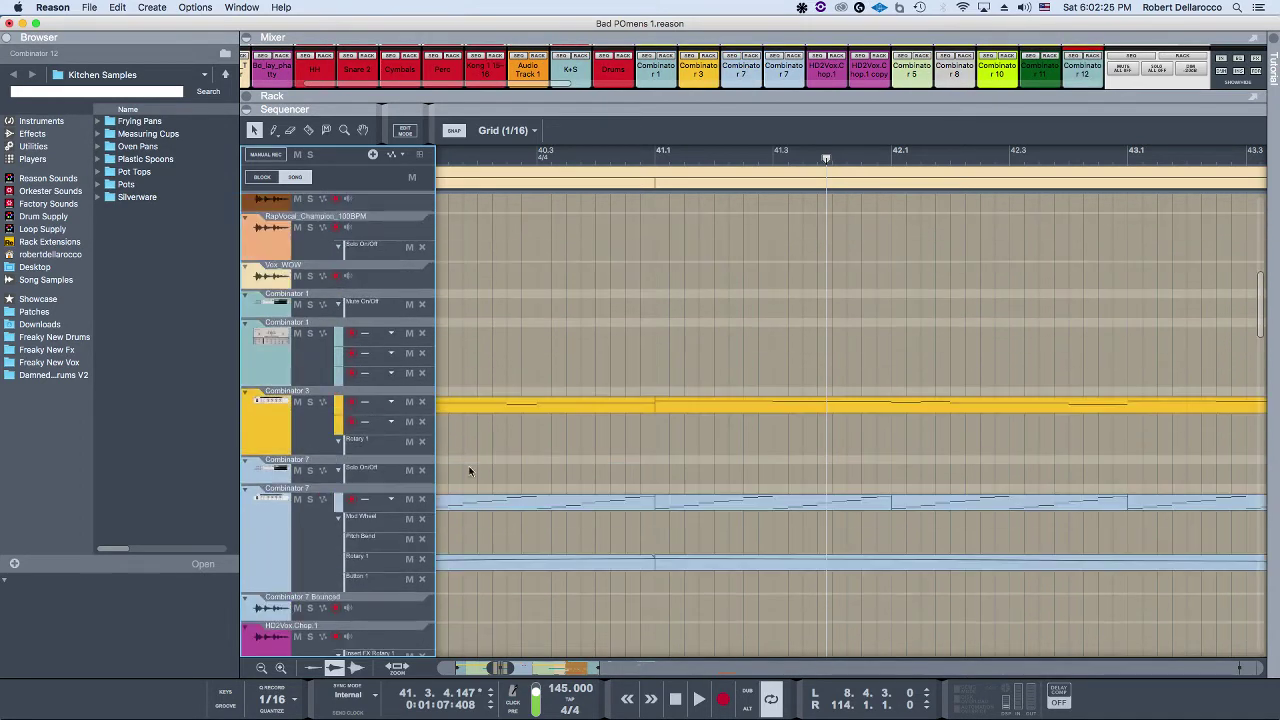
Step: Solo the Bd_lay_phatty track, play its short clips from just before bar 40.3, stop playback and clear the solo
left_click(310, 481)
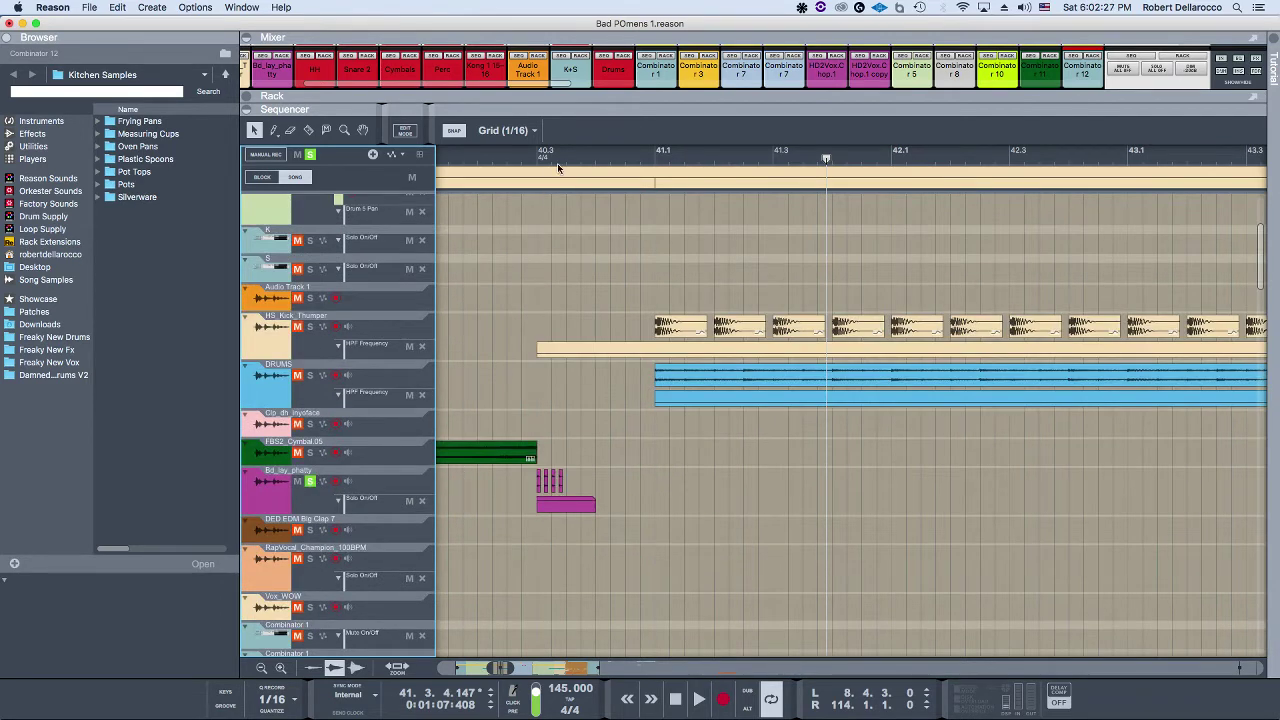
left_click(526, 158)
key("space")
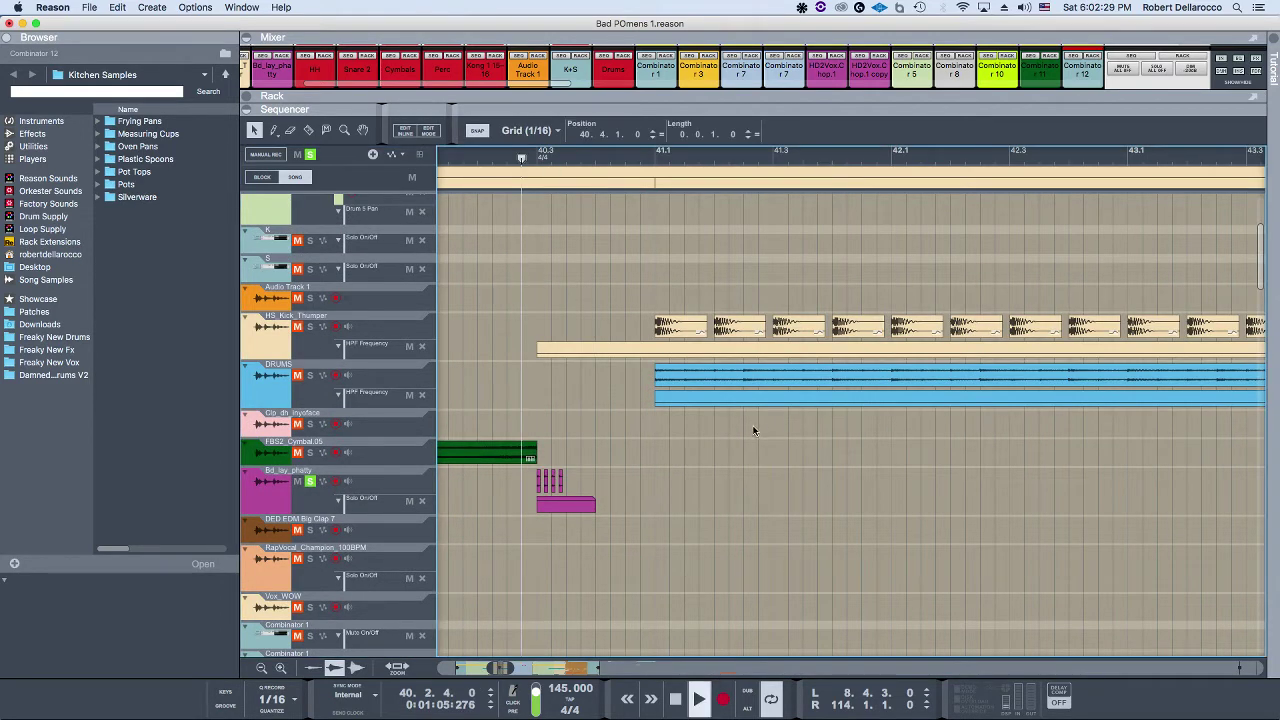
key("space")
left_click(310, 481)
Step: Play the chopped ACAPELLA copy 3 clips leading into bar 41 and stop just after the bar begins
scroll(543, 433, "down", 20)
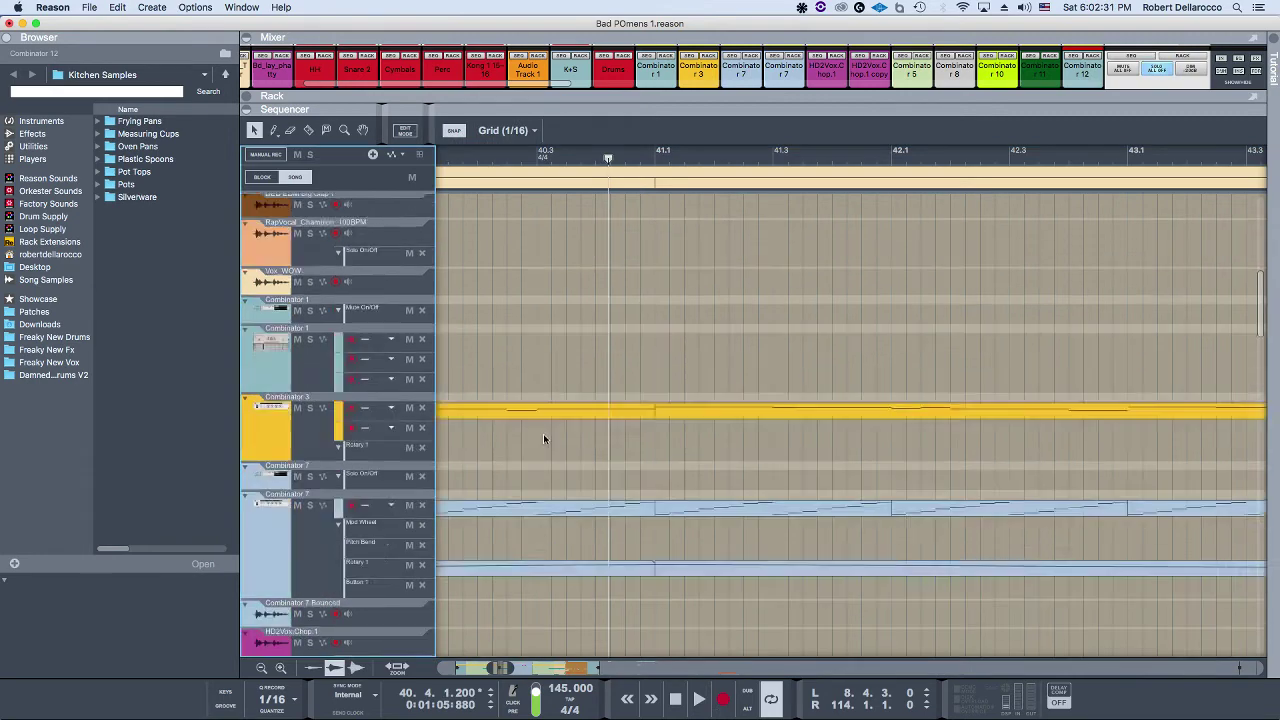
scroll(620, 437, "down", 10)
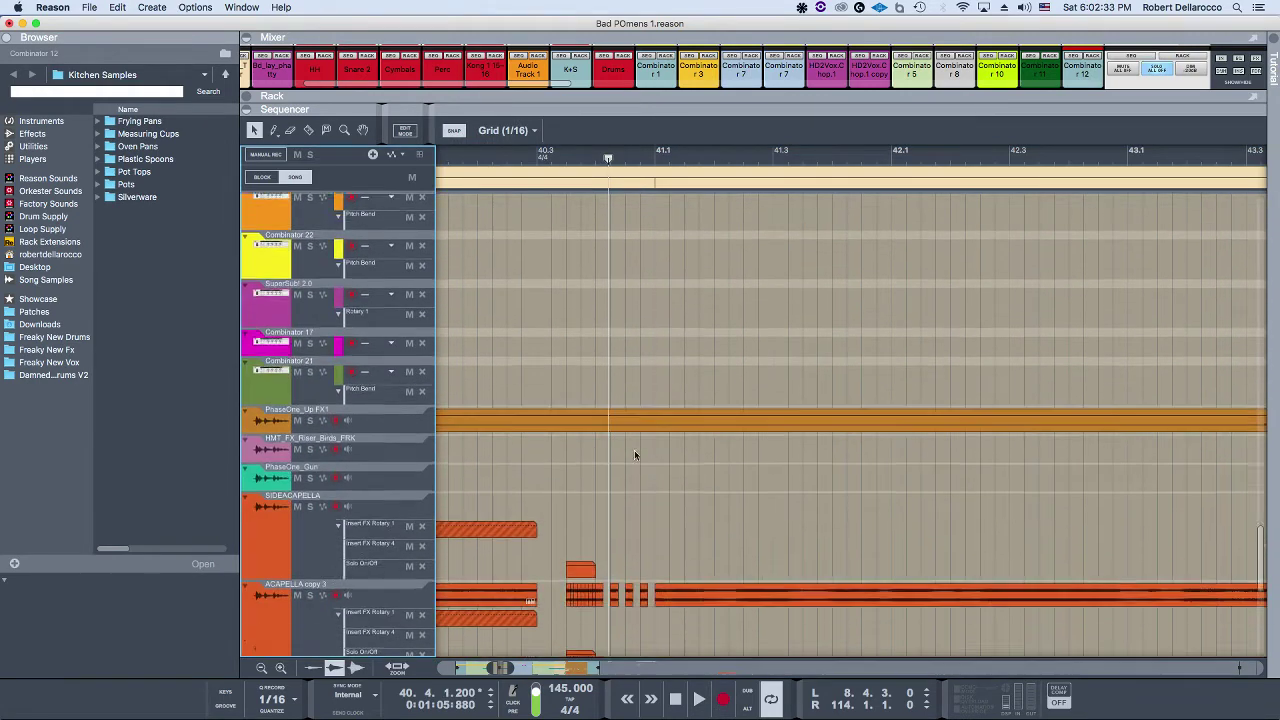
left_click(570, 160)
key("space")
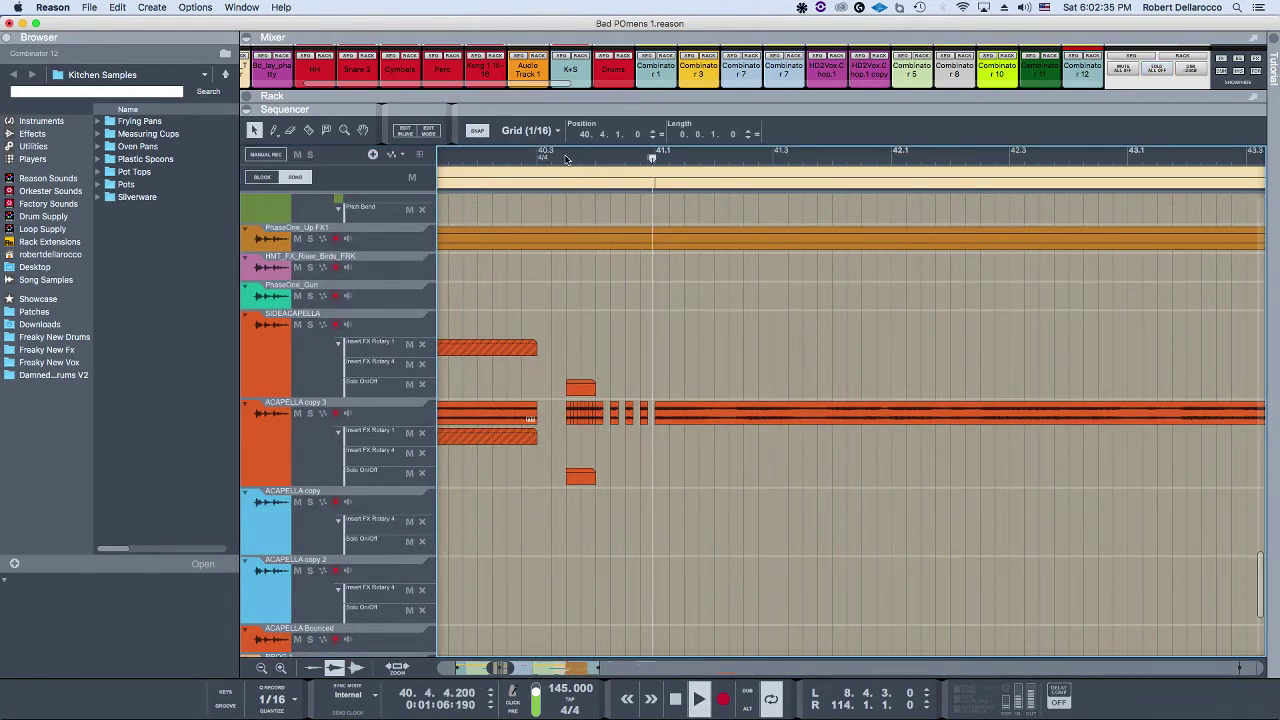
key("space")
Step: Show the mixer's channel faders above the sequencer, and collapse the mixer again
scroll(659, 380, "up", 3)
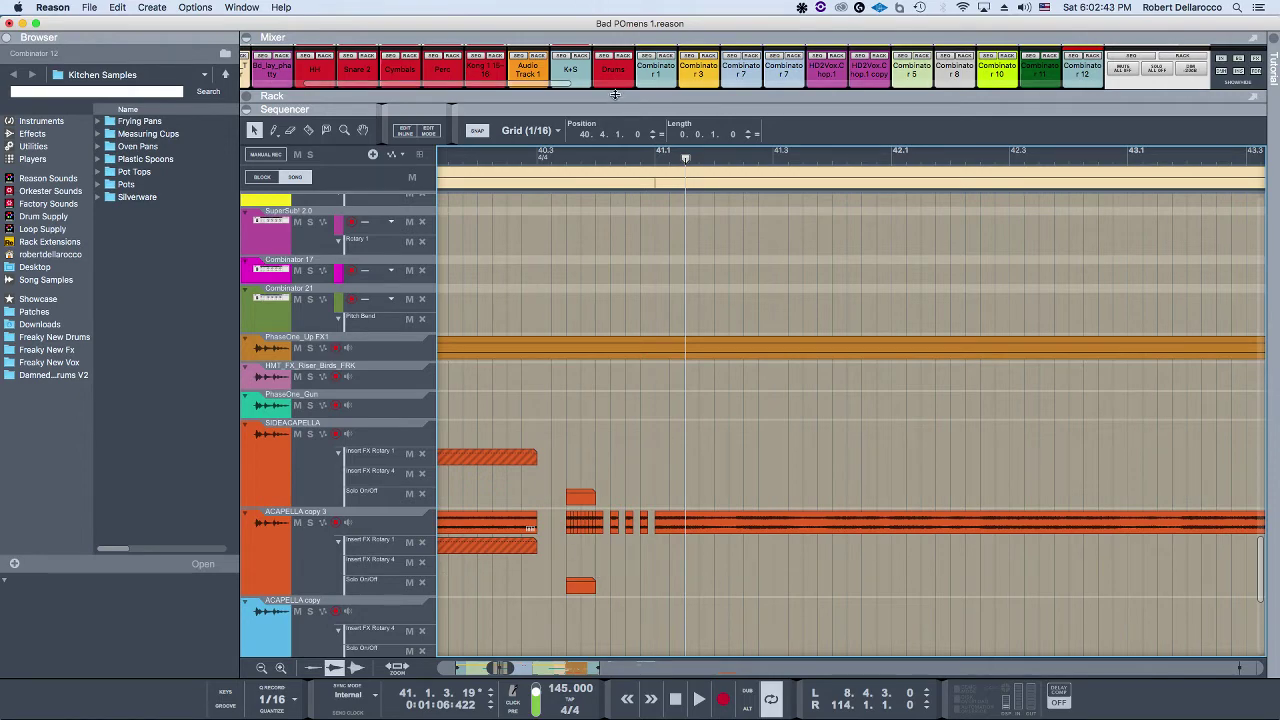
key("F5")
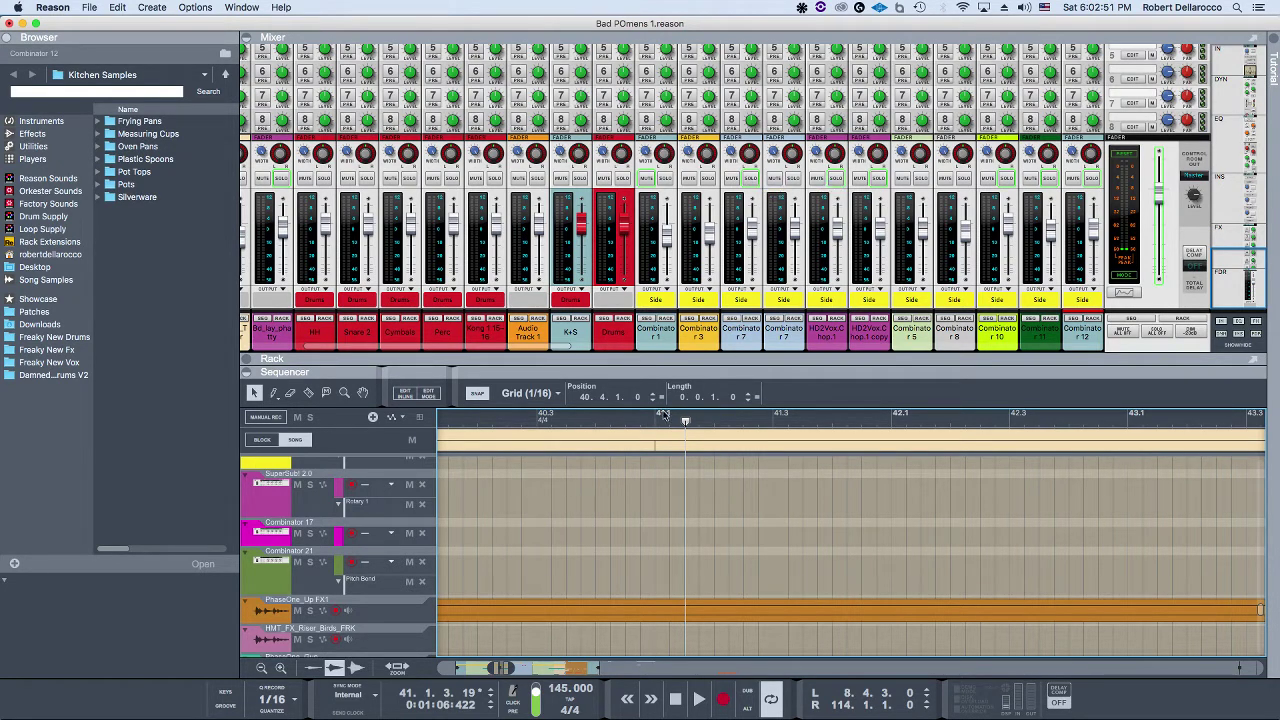
key("F5")
Step: Select the Combinator 3 and Combinator 7 instrument tracks one after the other
scroll(629, 329, "down", 3)
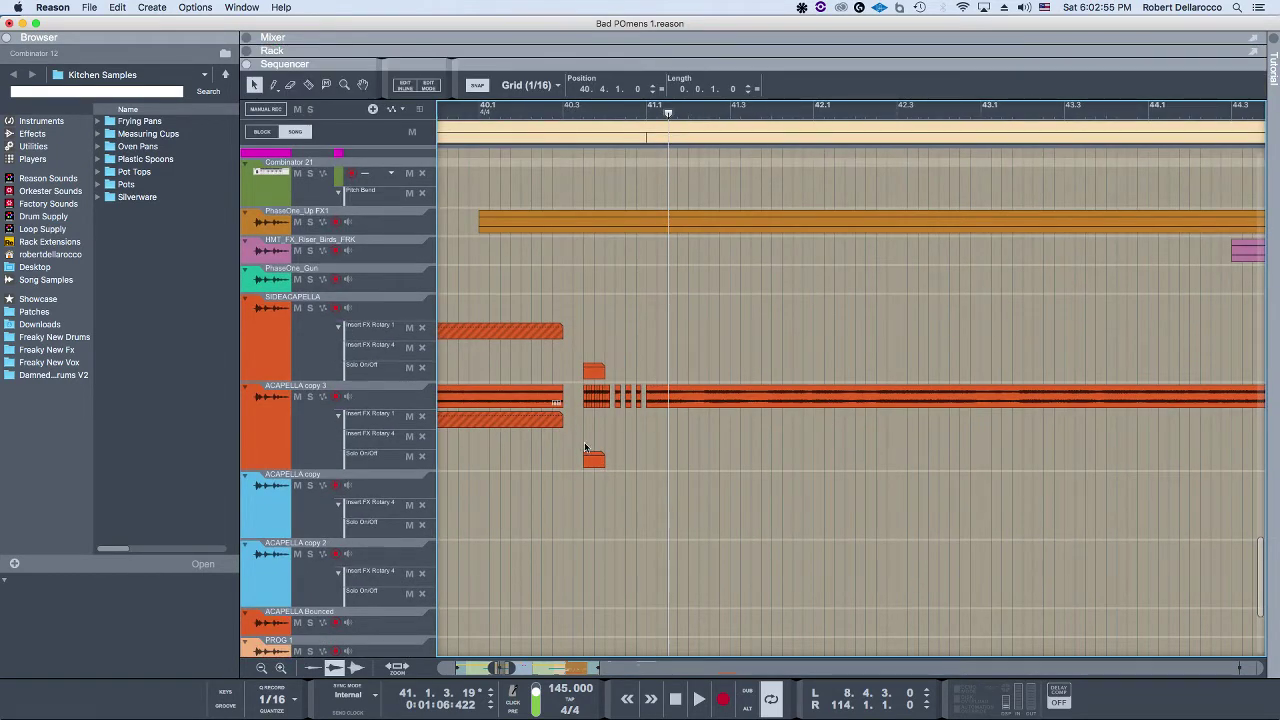
scroll(608, 454, "up", 4)
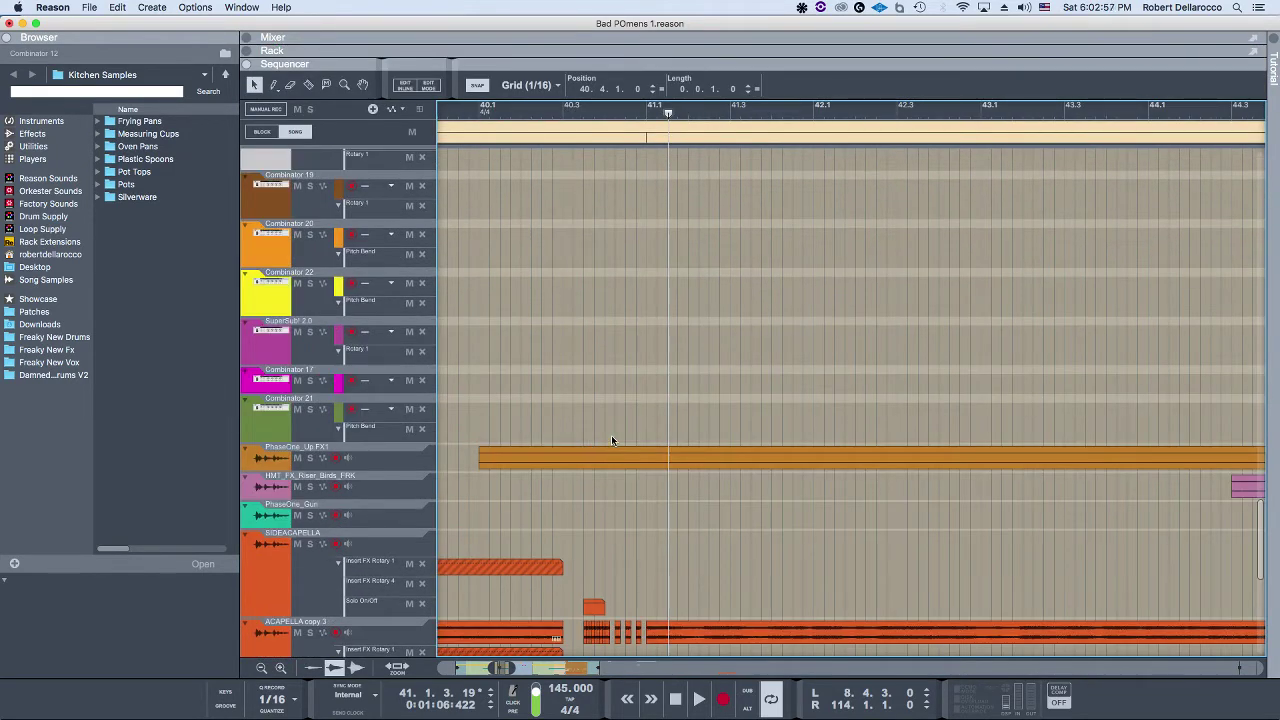
scroll(611, 440, "up", 3)
scroll(611, 440, "down", 2)
scroll(611, 440, "up", 10)
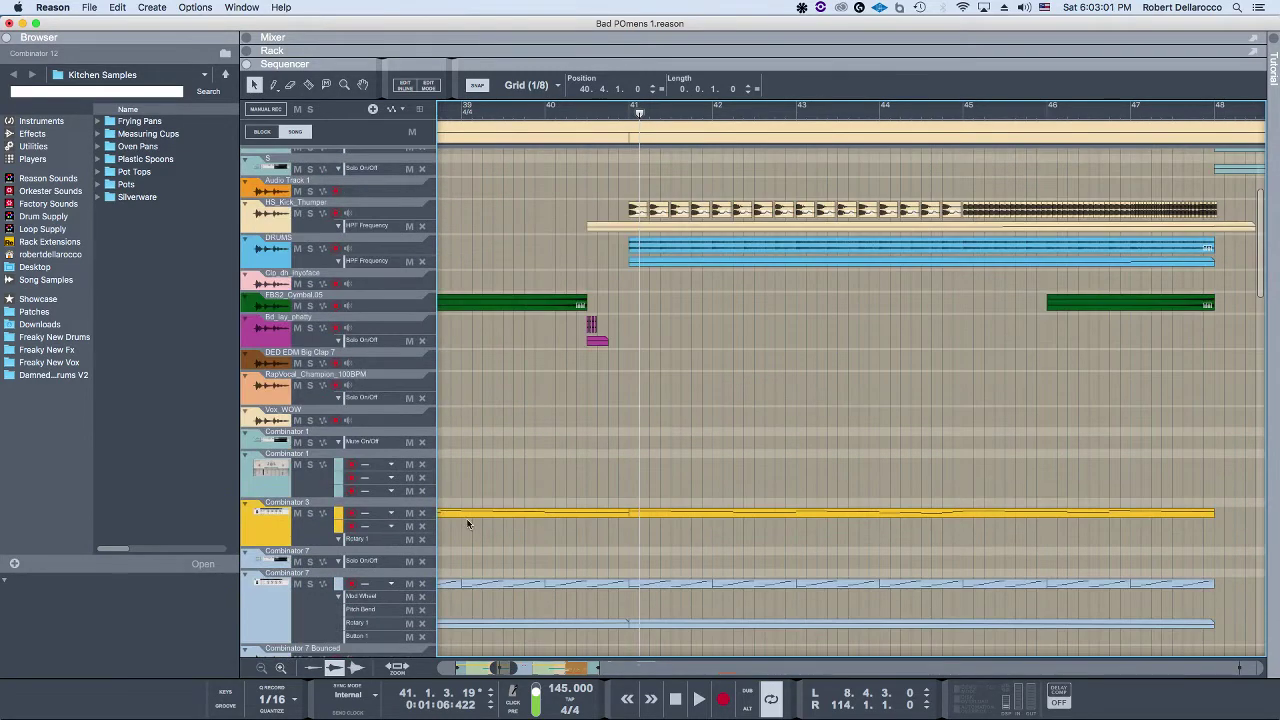
left_click(286, 518)
left_click(289, 595)
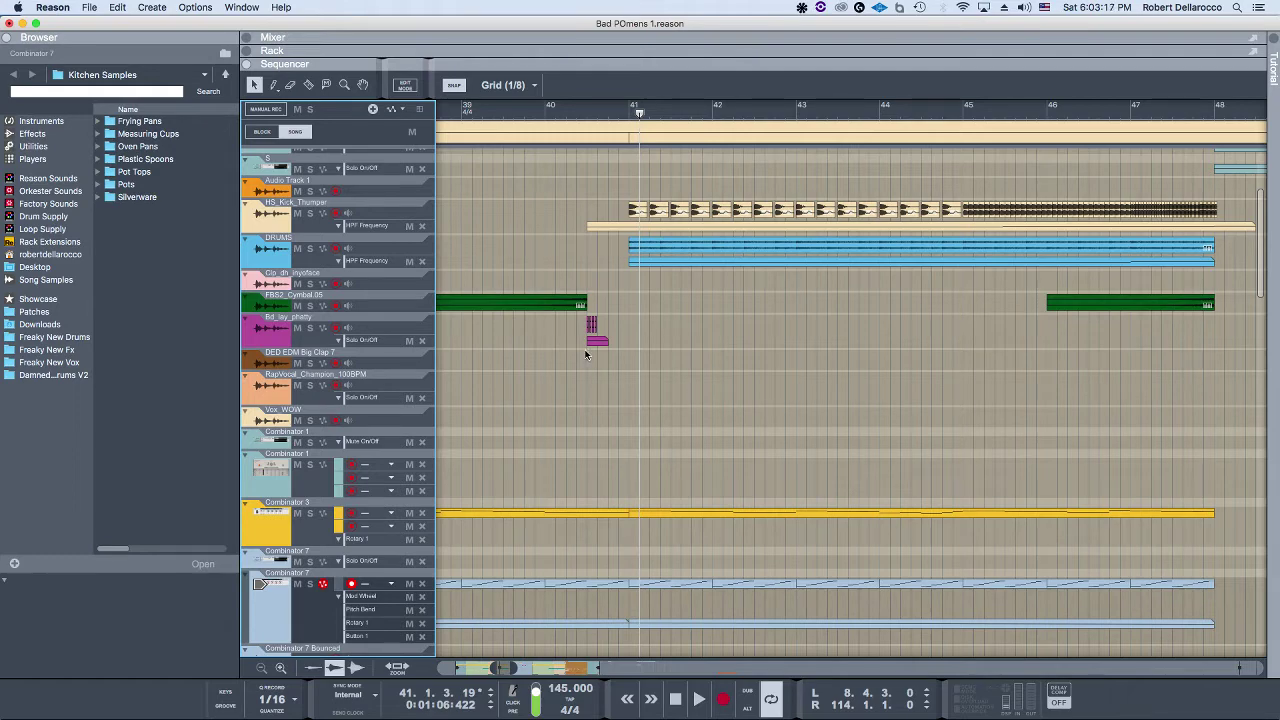
Step: Solo the DRUMS track, play it from about bar 41 to bar 43, stop playback and clear the solo
scroll(680, 356, "up", 5)
scroll(697, 376, "right", 3)
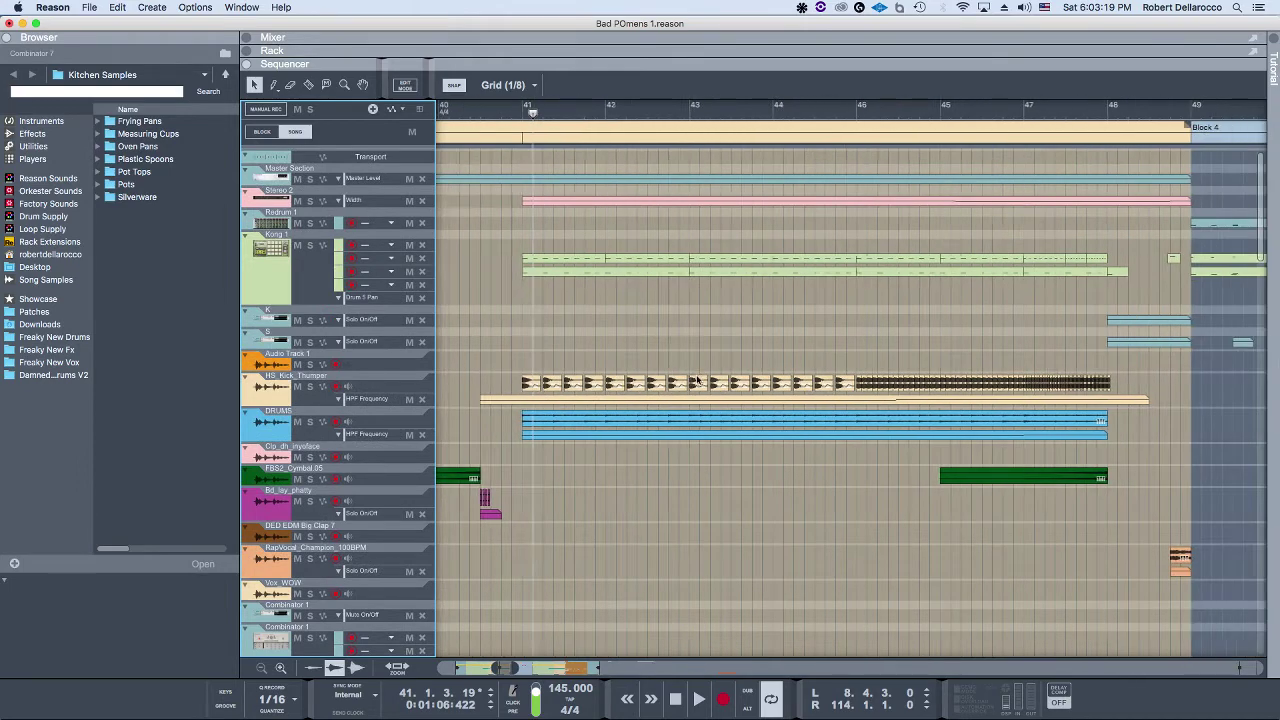
scroll(700, 382, "down", 1)
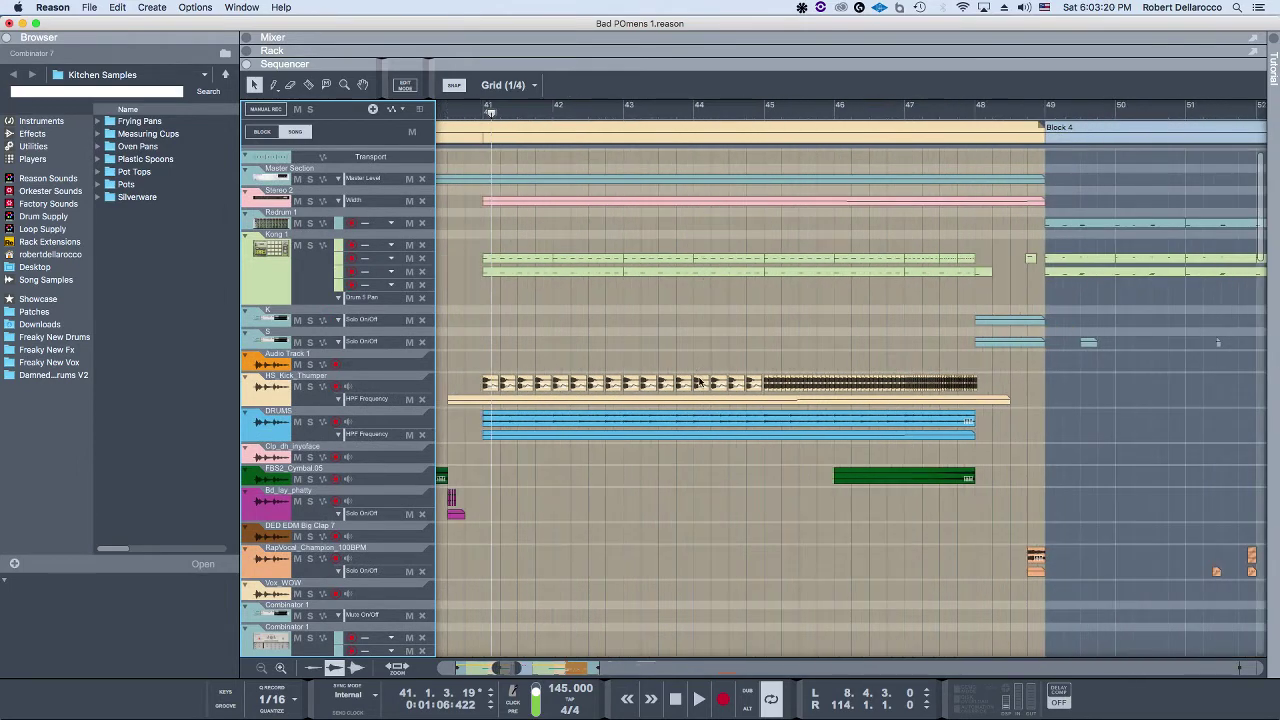
left_click(310, 422)
key("space")
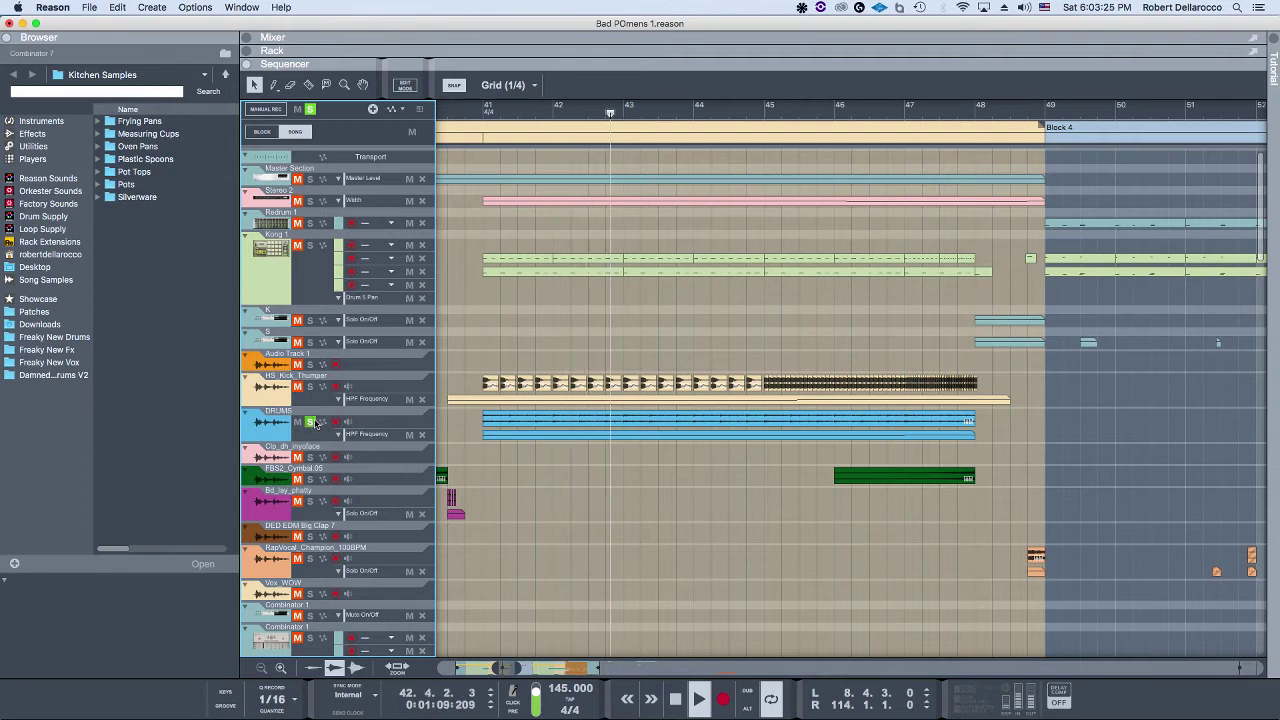
key("space")
left_click(310, 422)
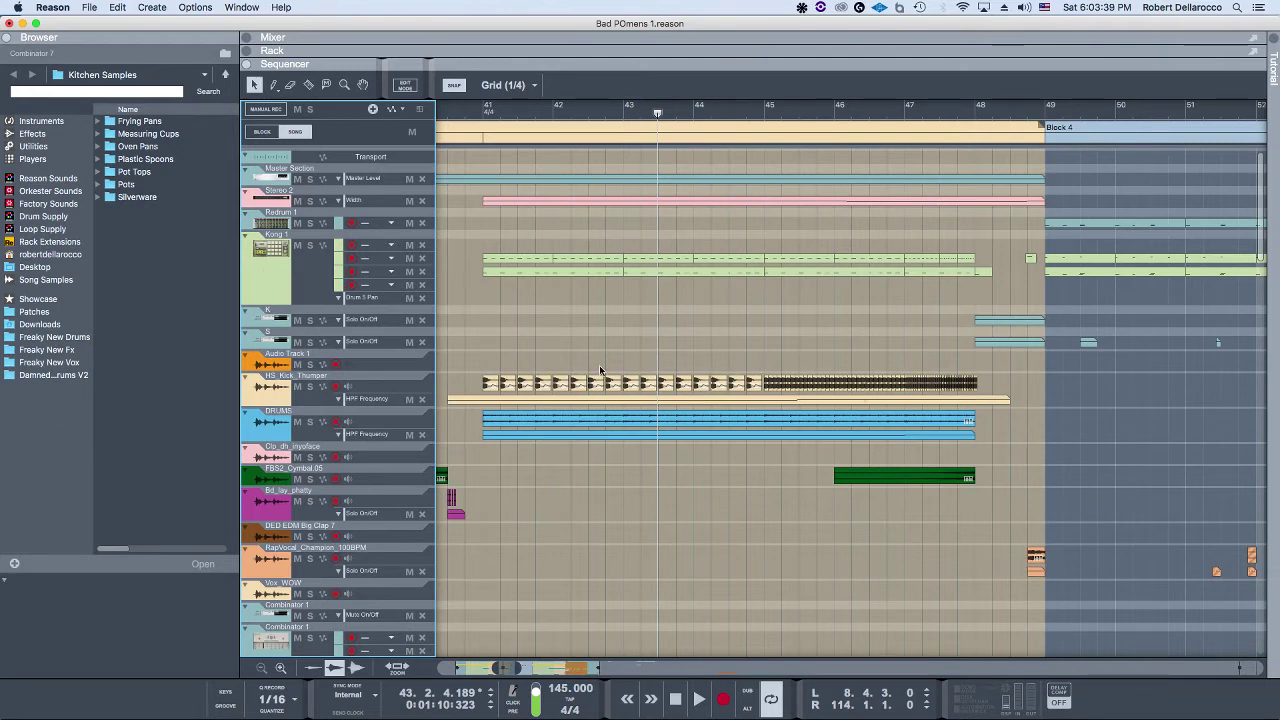
Step: Examine the HS_Kick_Thumper roll, the Kong 1 lanes and the HPF Frequency automation from bar 45 to Block 4
scroll(793, 384, "up", 5)
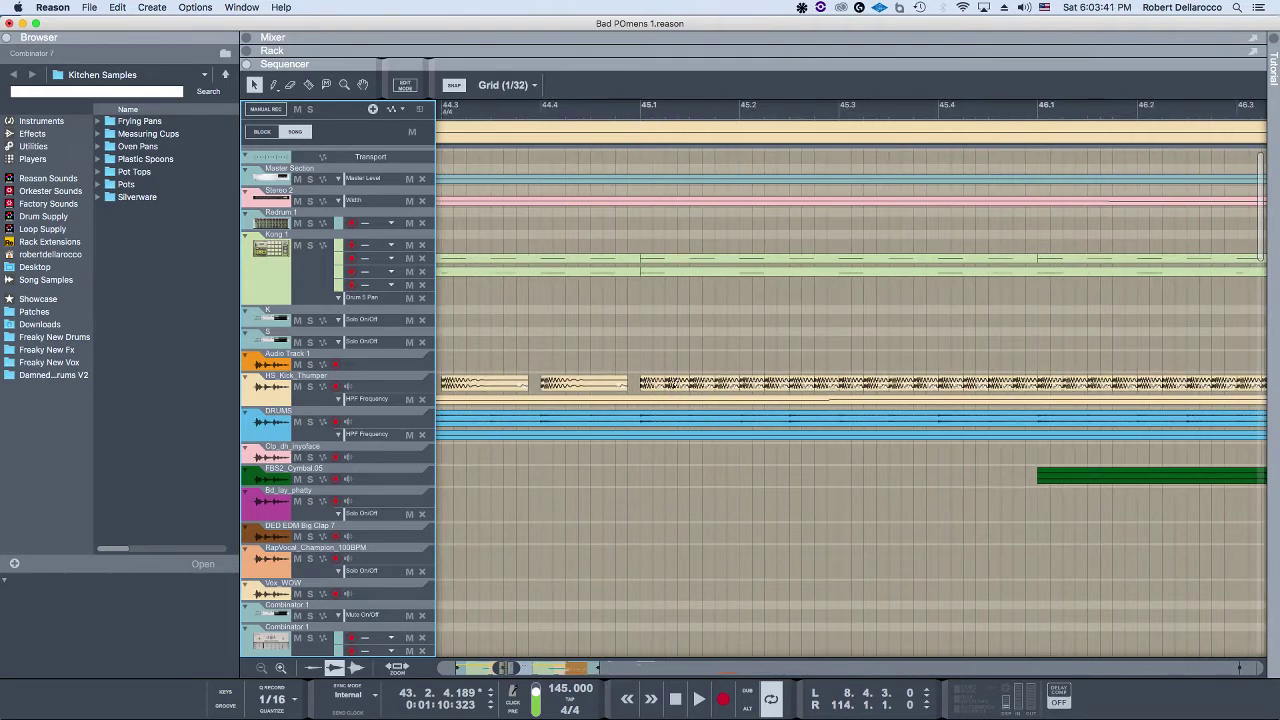
scroll(677, 455, "up", 2)
scroll(672, 462, "down", 2)
scroll(712, 497, "right", 2)
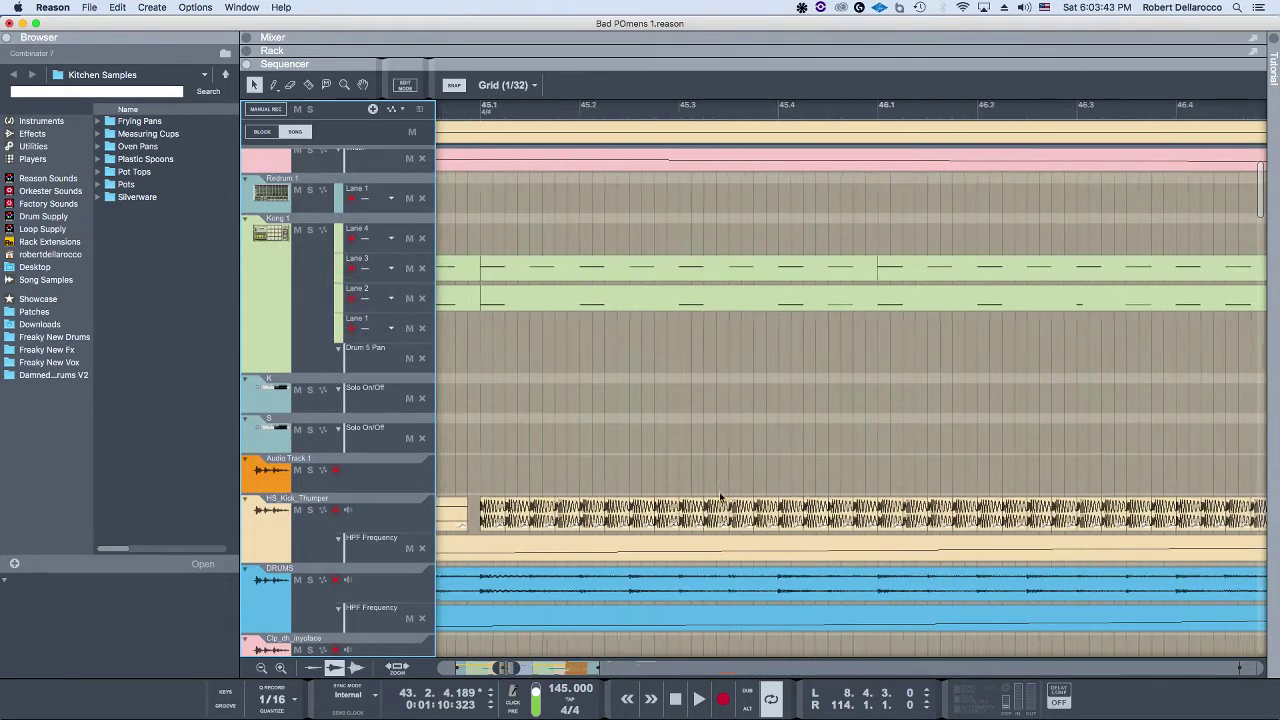
scroll(720, 497, "right", 6)
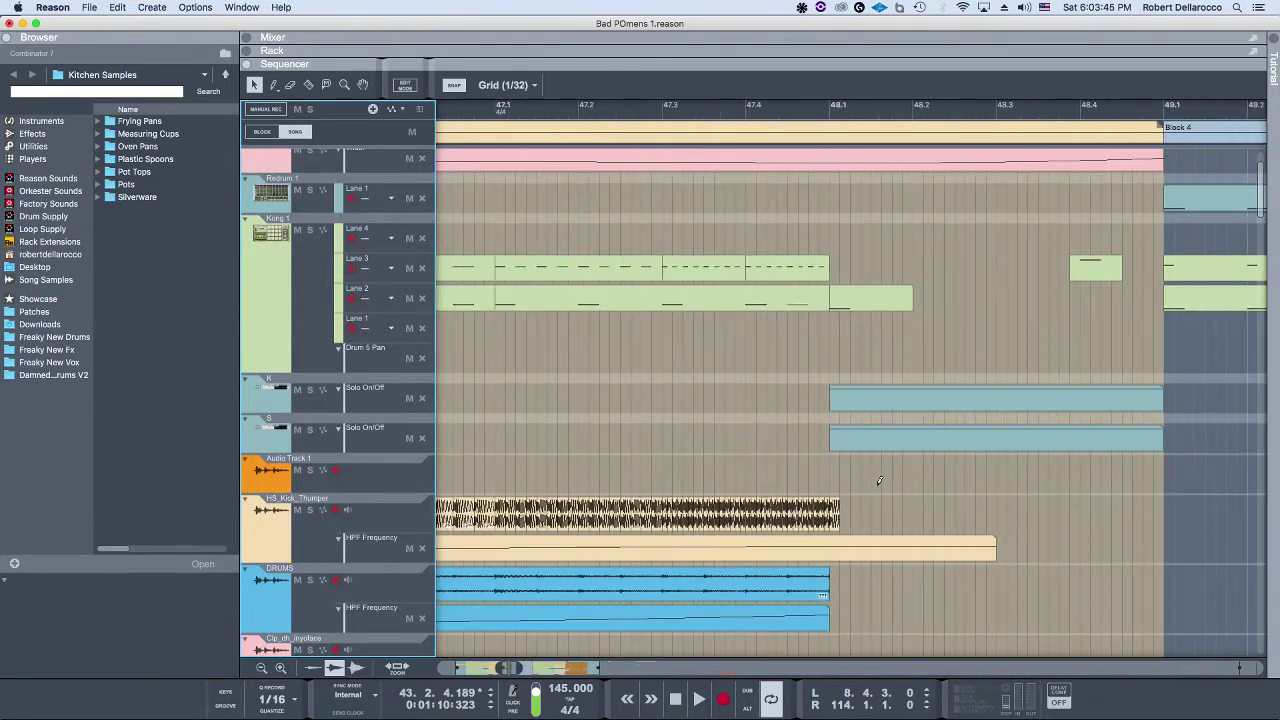
scroll(879, 481, "down", 2)
scroll(708, 522, "down", 2)
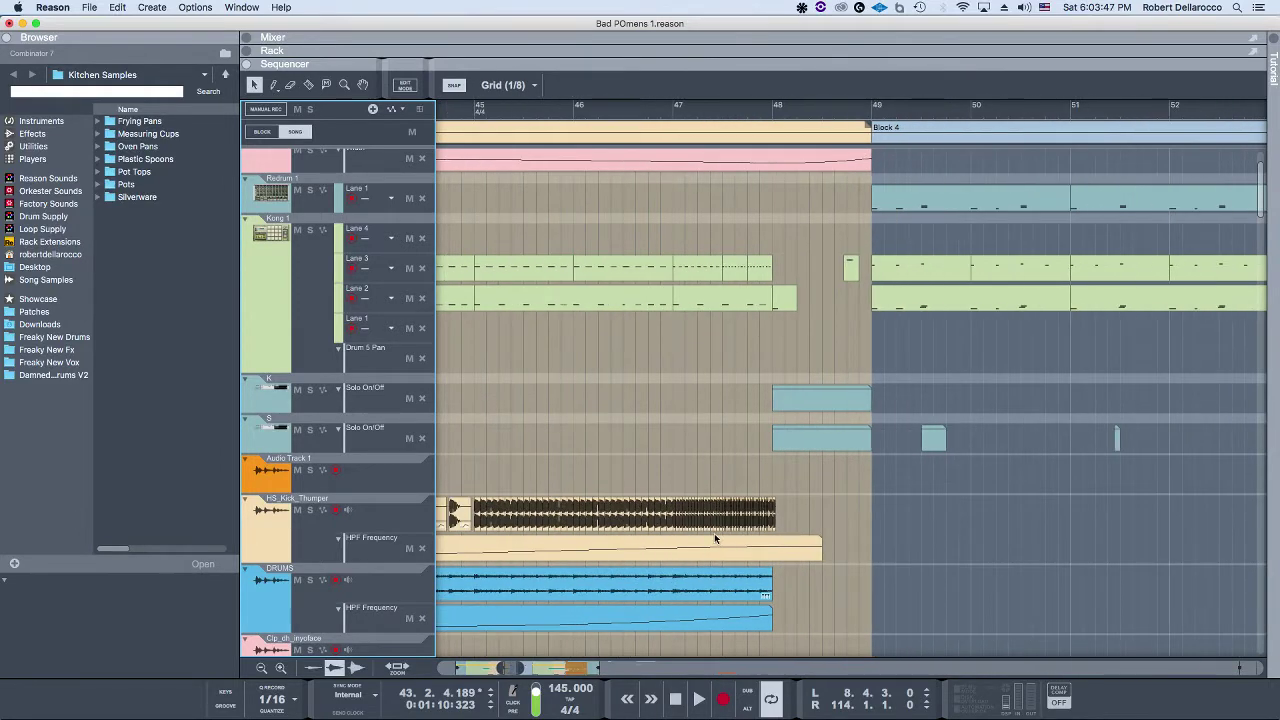
scroll(668, 521, "left", 2)
scroll(667, 510, "down", 2)
scroll(665, 492, "up", 2)
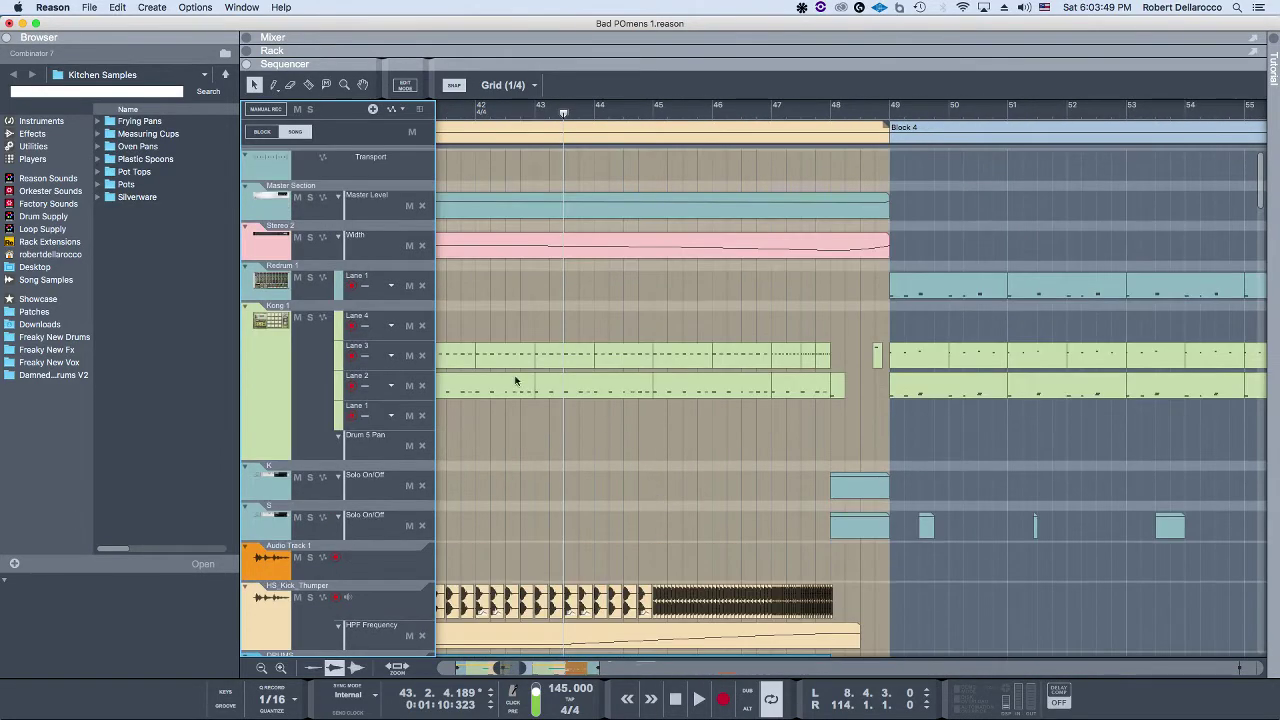
Step: View the Master Level and Stereo 2 Width automation clips across Block 3 at enlarged track height
scroll(544, 205, "up", 4)
scroll(600, 305, "left", 3)
scroll(671, 366, "down", 2)
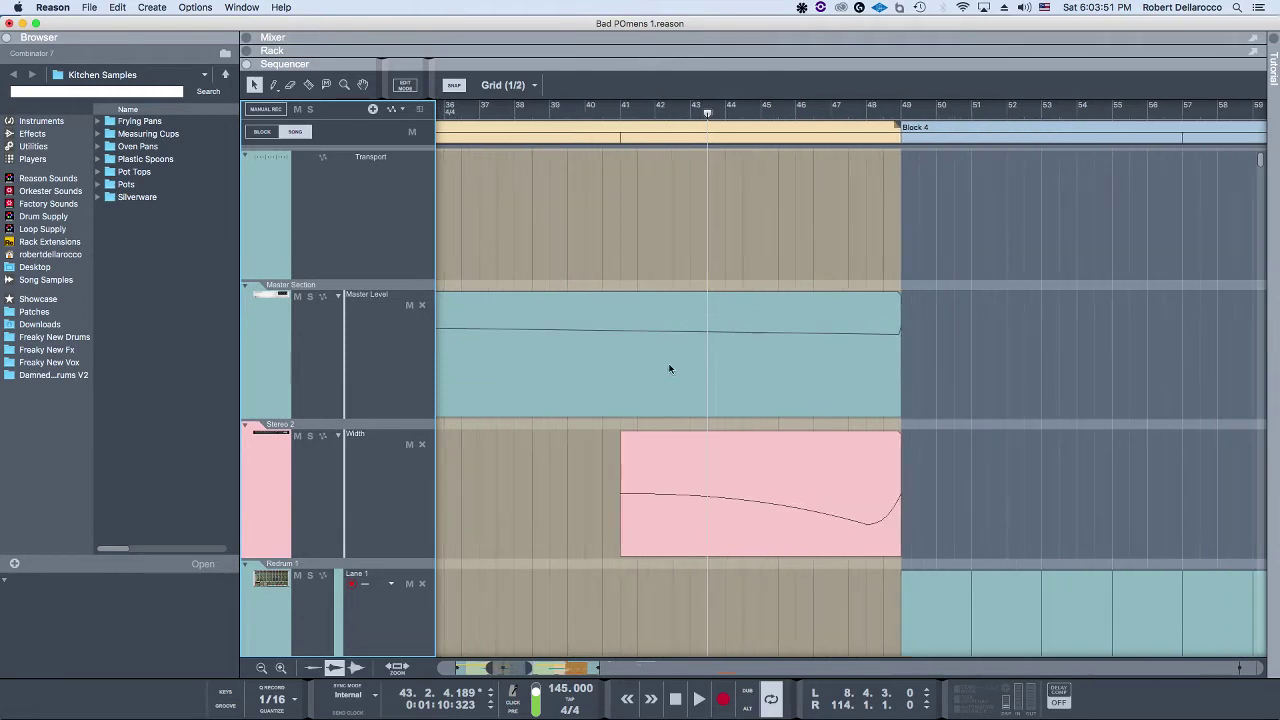
scroll(640, 360, "left", 2)
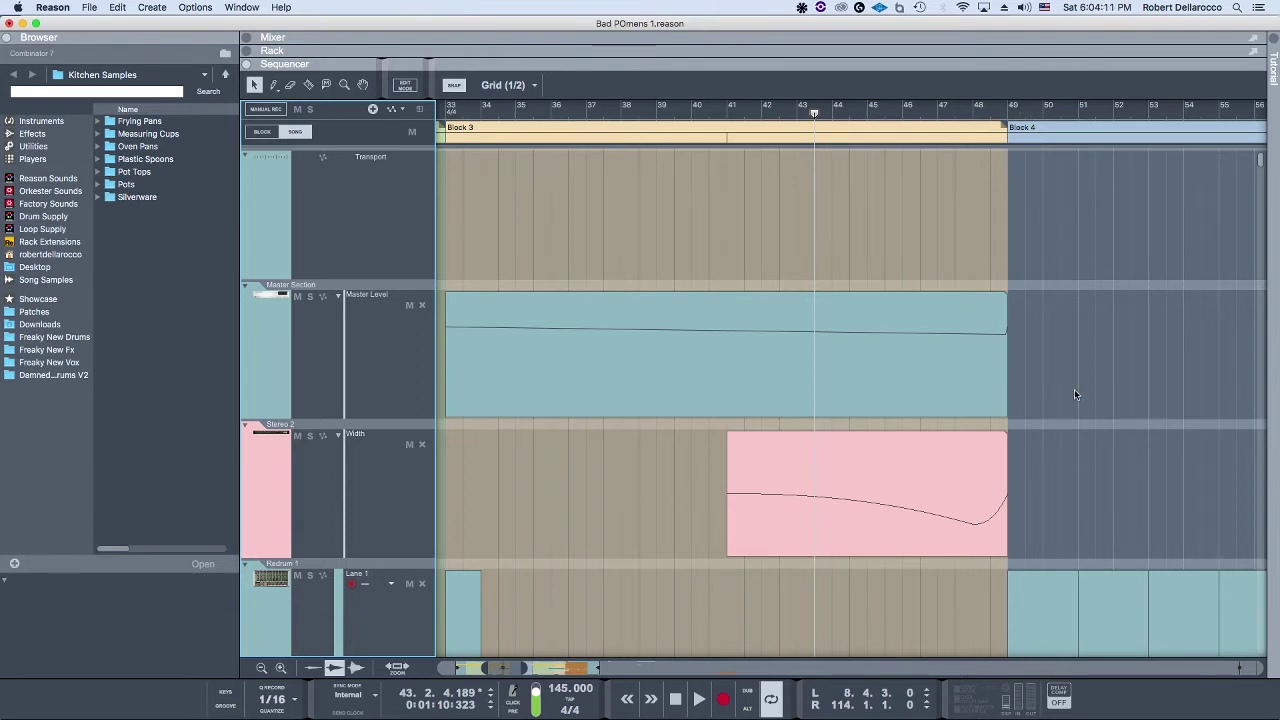
scroll(1064, 418, "right", 3)
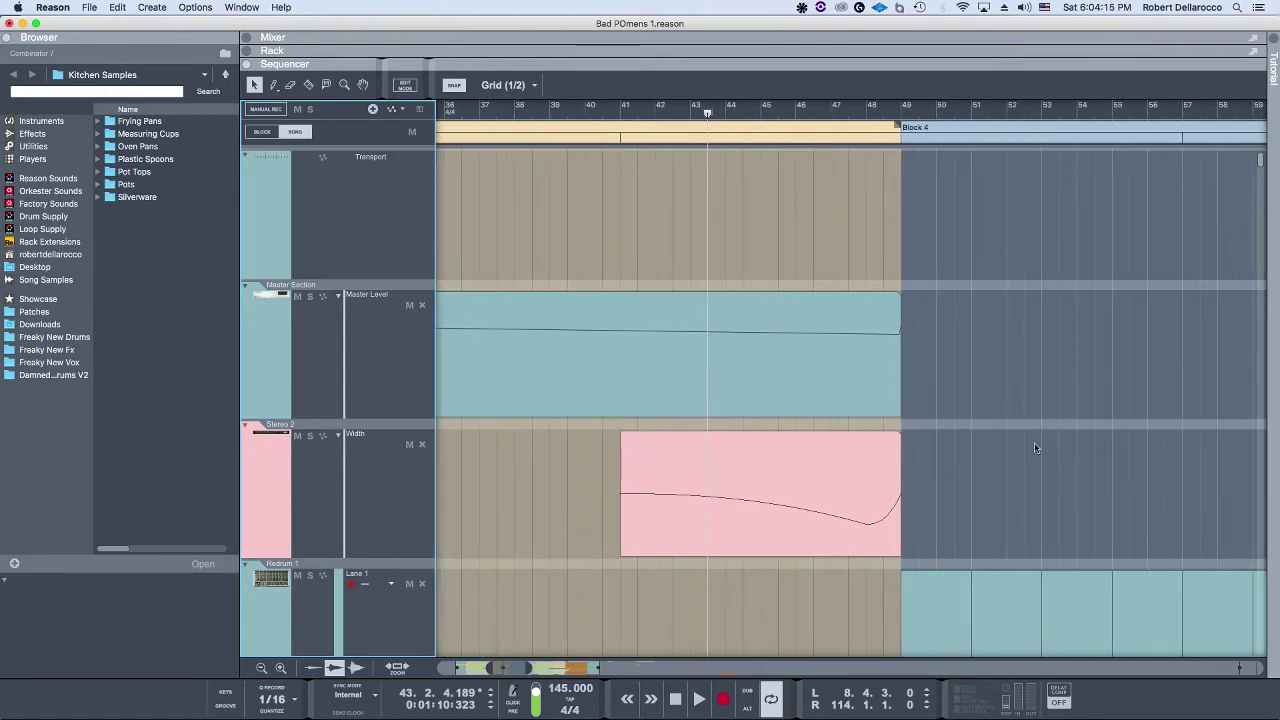
Step: Show the Stereo 2 device in the rack, return to the sequencer and inspect its Width curve up to Block 4
double_click(264, 470)
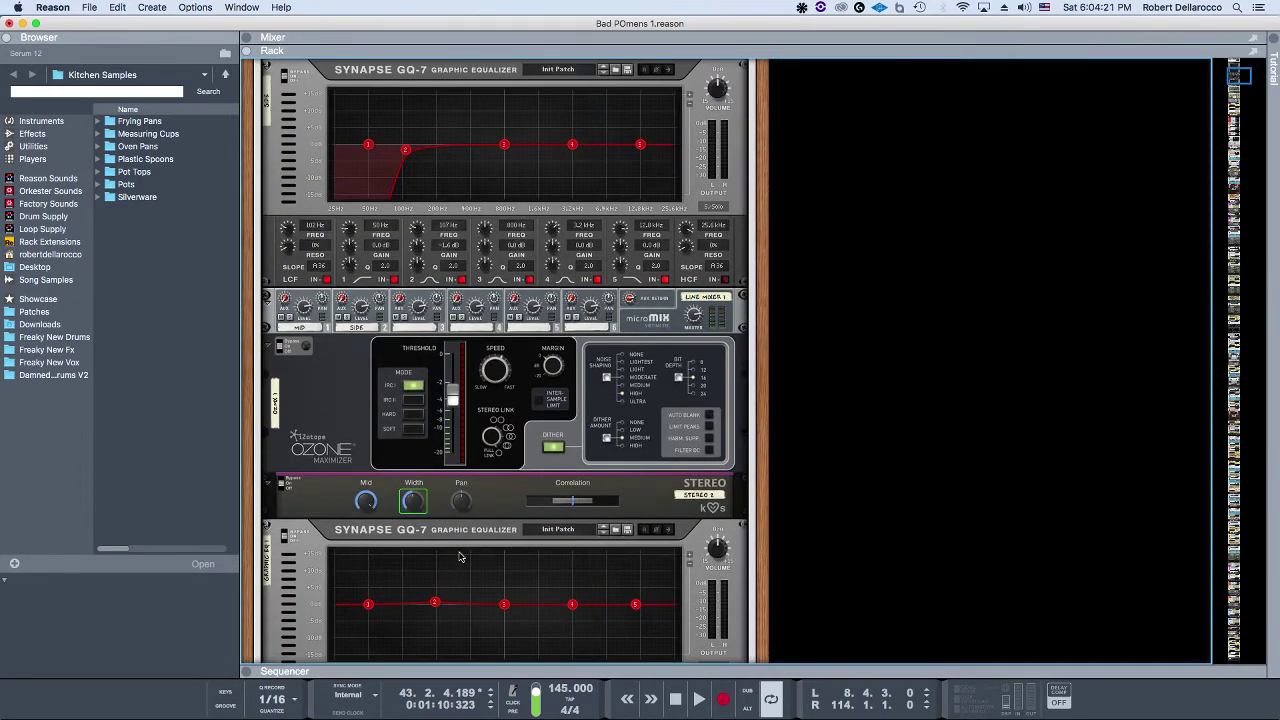
key("F7")
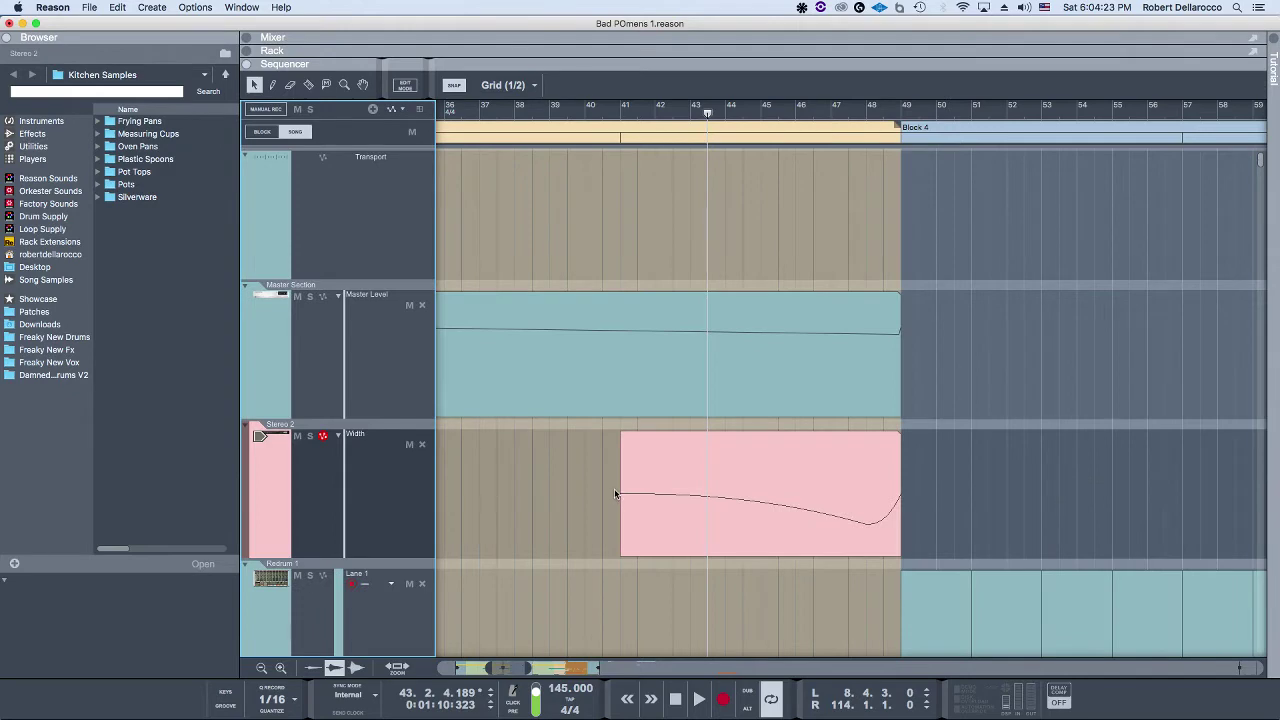
scroll(614, 495, "down", 3)
scroll(571, 500, "down", 3)
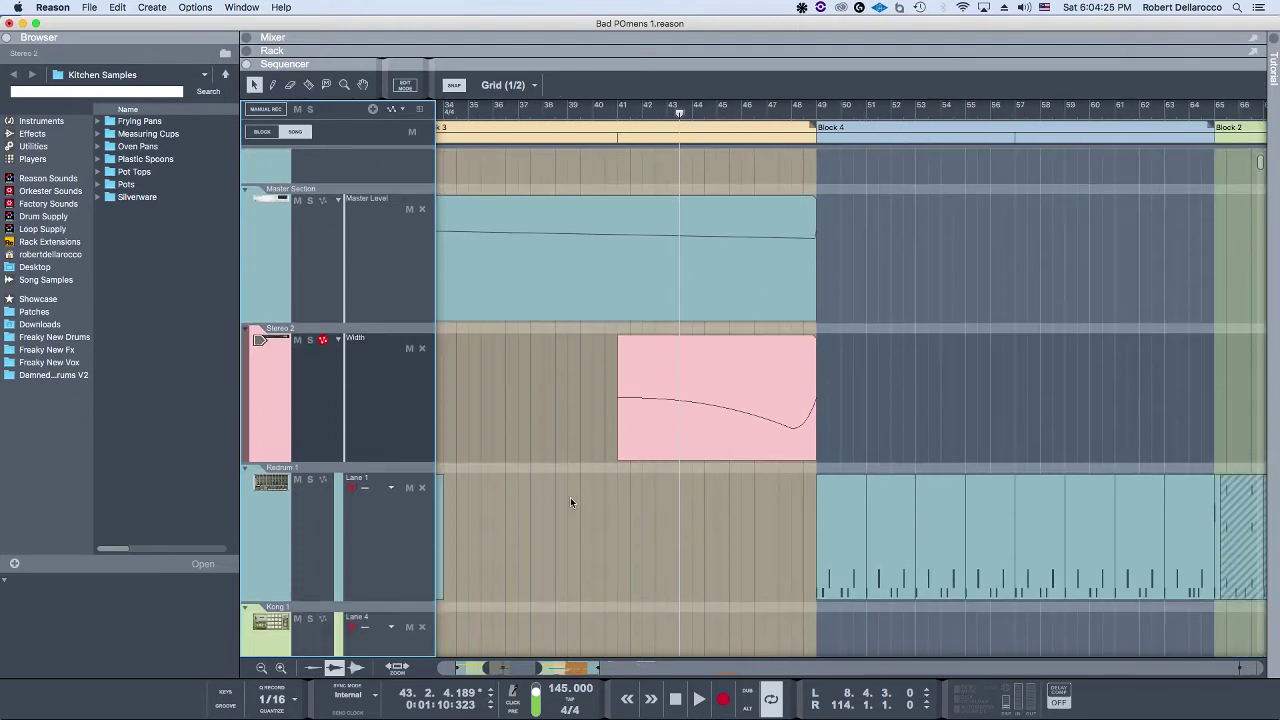
scroll(783, 453, "up", 4)
scroll(783, 453, "up", 2)
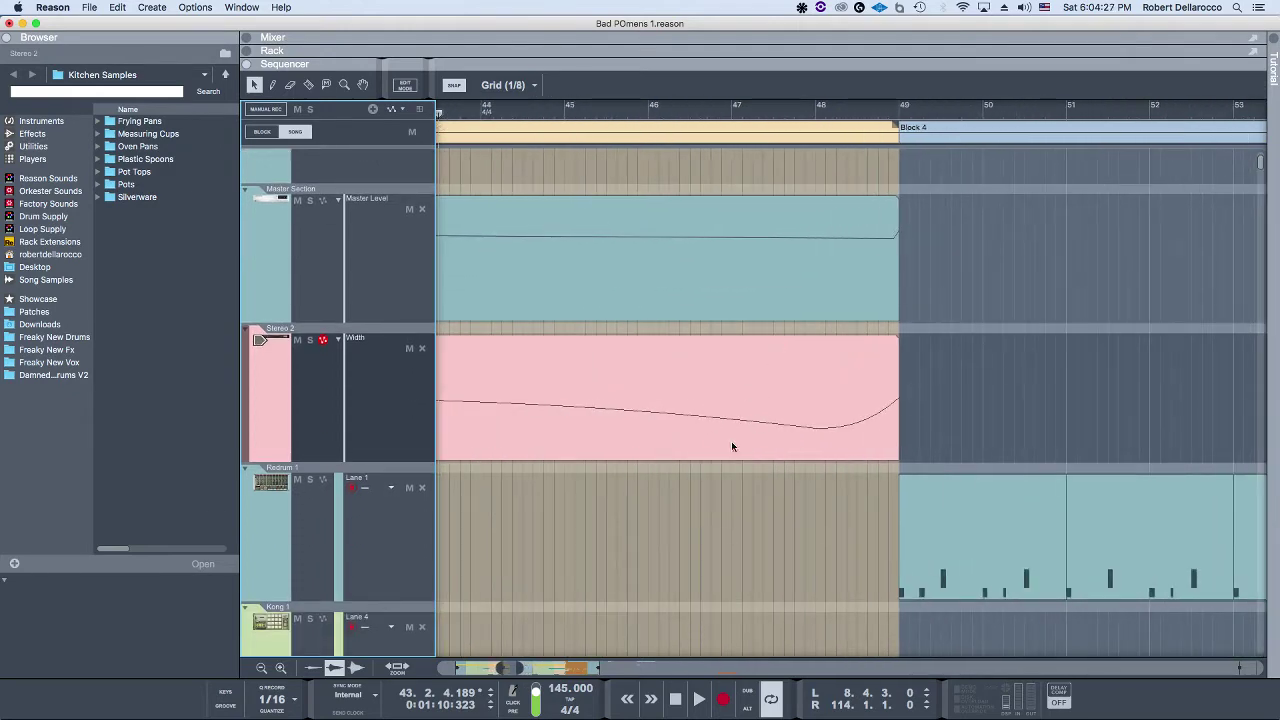
scroll(929, 392, "down", 2)
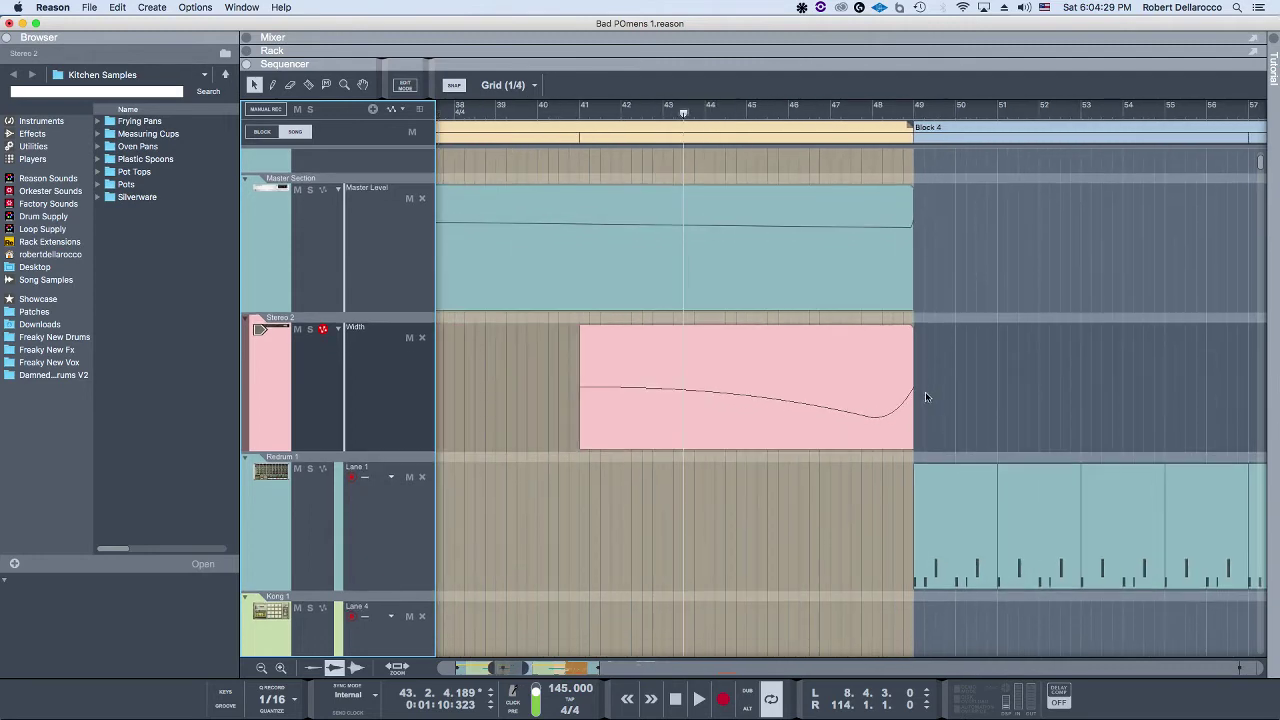
scroll(812, 353, "down", 1)
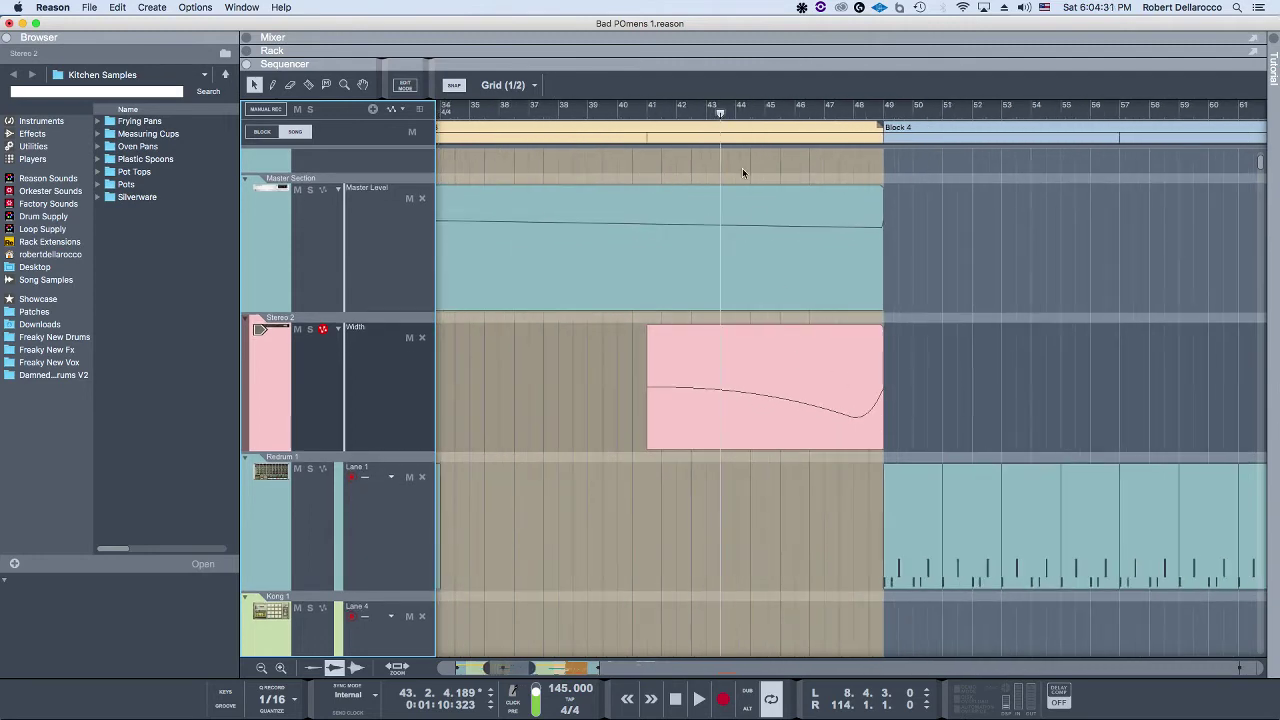
Step: Play the build-up from about bar 41 into the start of Block 4 while viewing the automation and drum lanes
left_click(646, 117)
key("space")
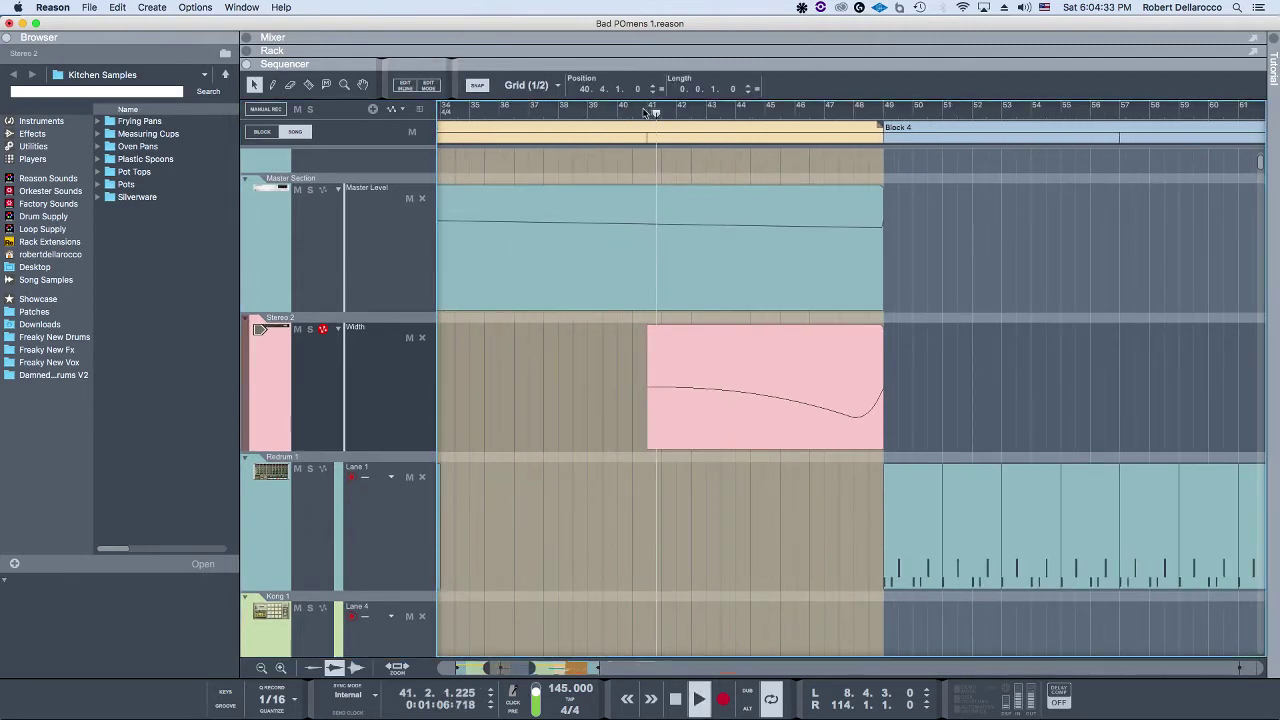
scroll(808, 292, "right", 1)
scroll(808, 292, "right", 2)
scroll(808, 297, "down", 3)
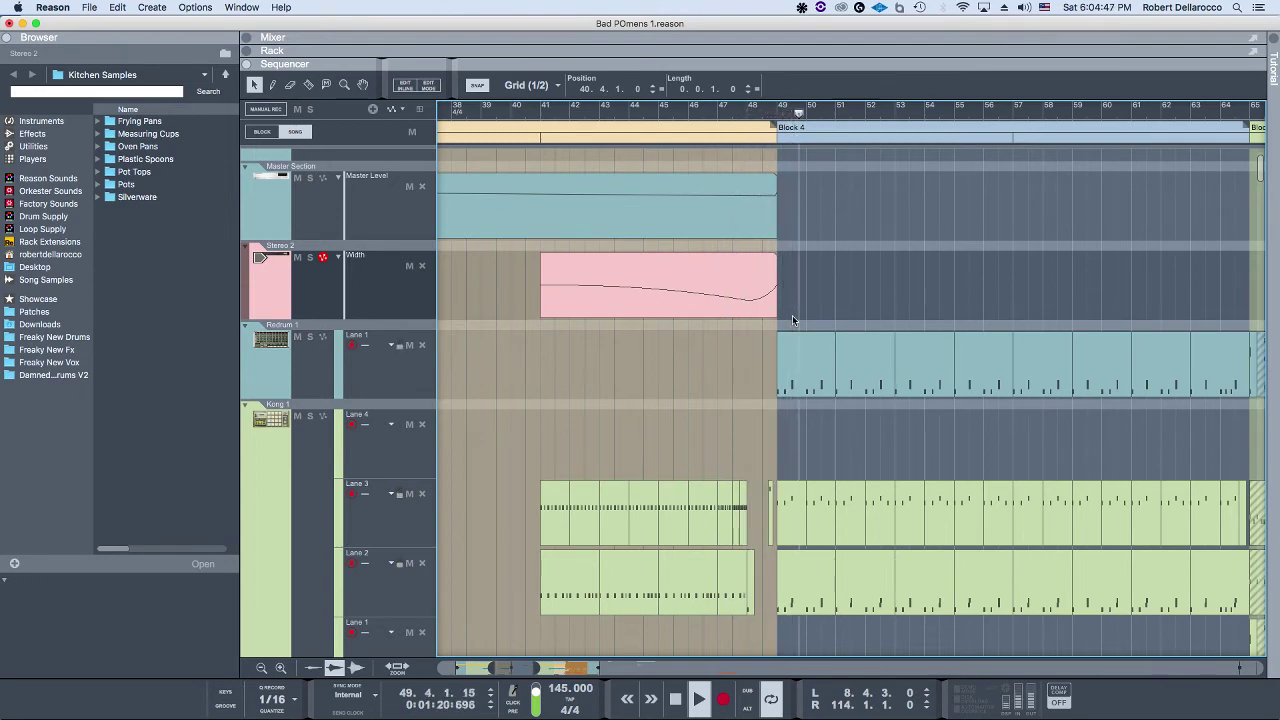
key("space")
Step: Play the RapVocal_Champion_100BPM clip just before bar 49 and stop at the start of Block 4
scroll(760, 312, "up", 2)
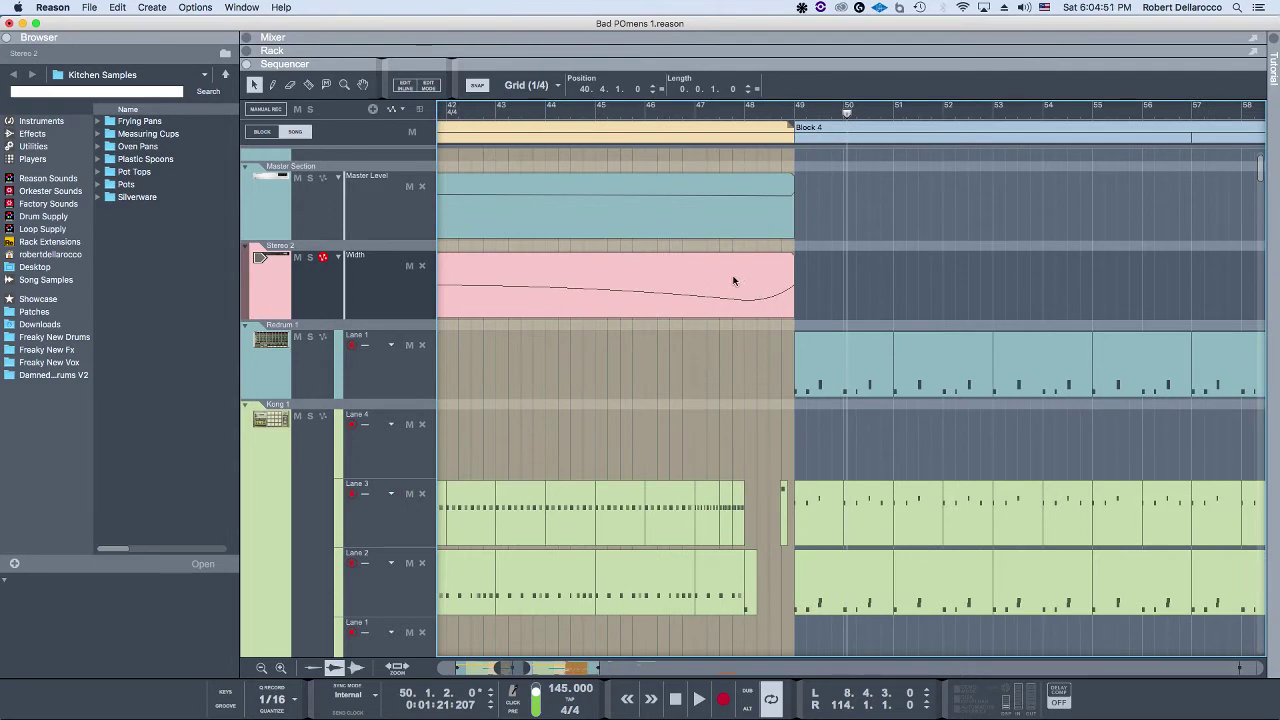
scroll(760, 390, "down", 15)
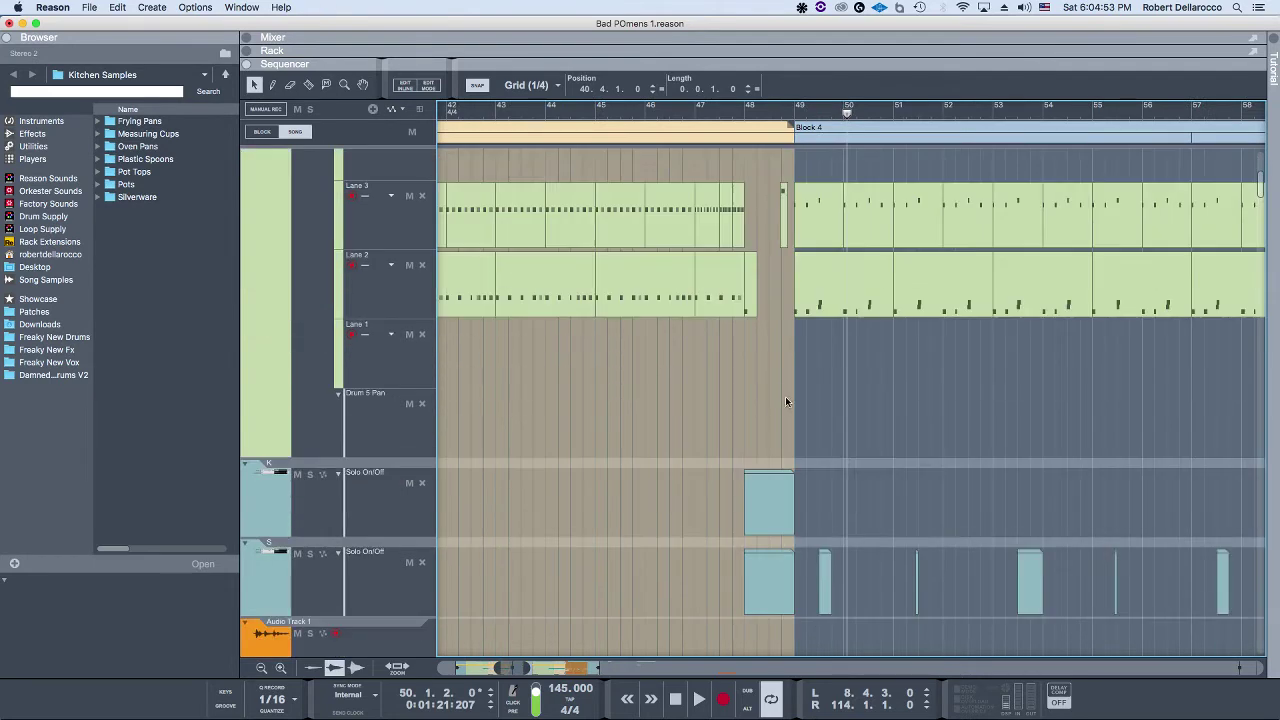
scroll(798, 524, "up", 4)
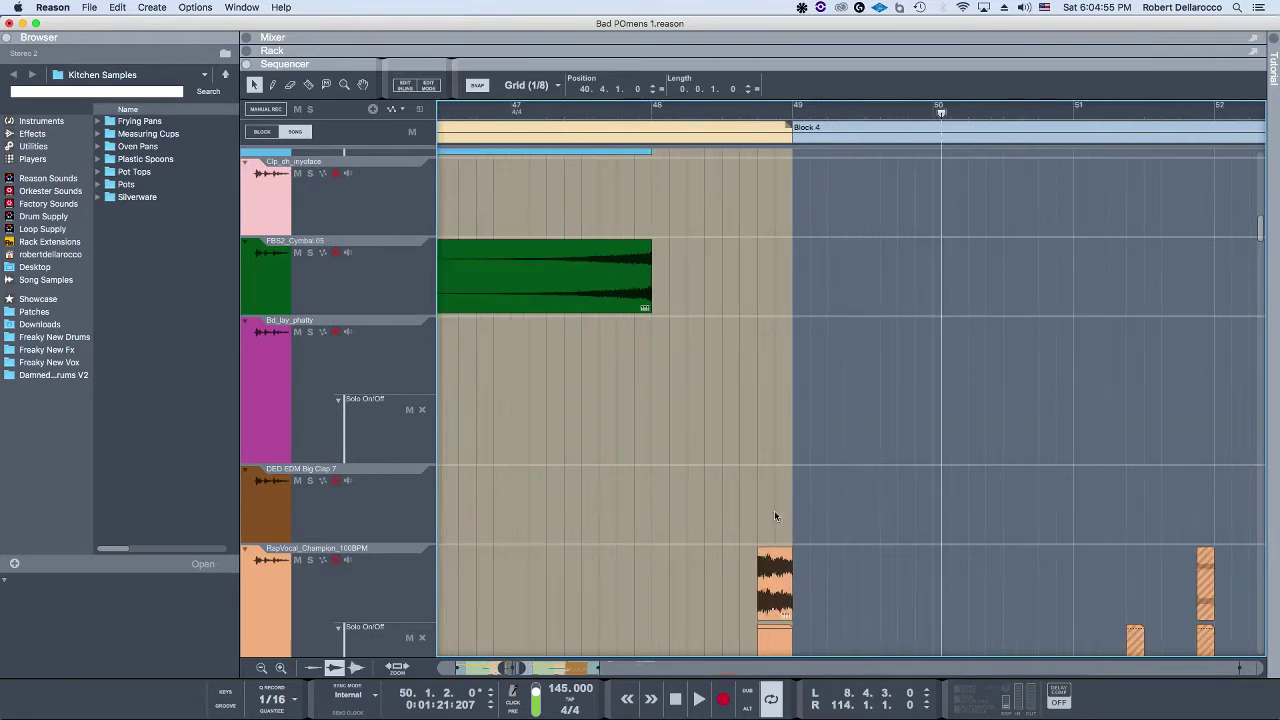
left_click(759, 113)
key("space")
key("space")
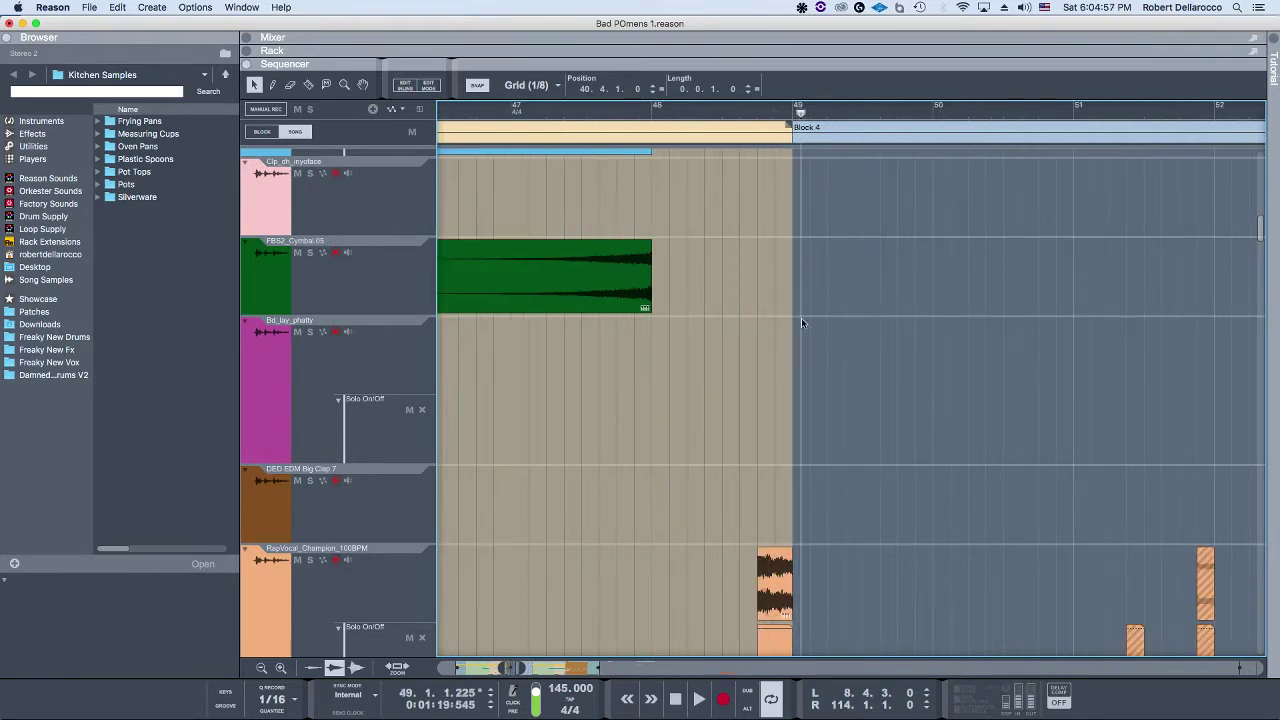
Step: Play the opening of Block 4 from bar 49 while viewing the Redrum 1 and Kong 1 lanes, then stop playback
scroll(740, 398, "up", 10)
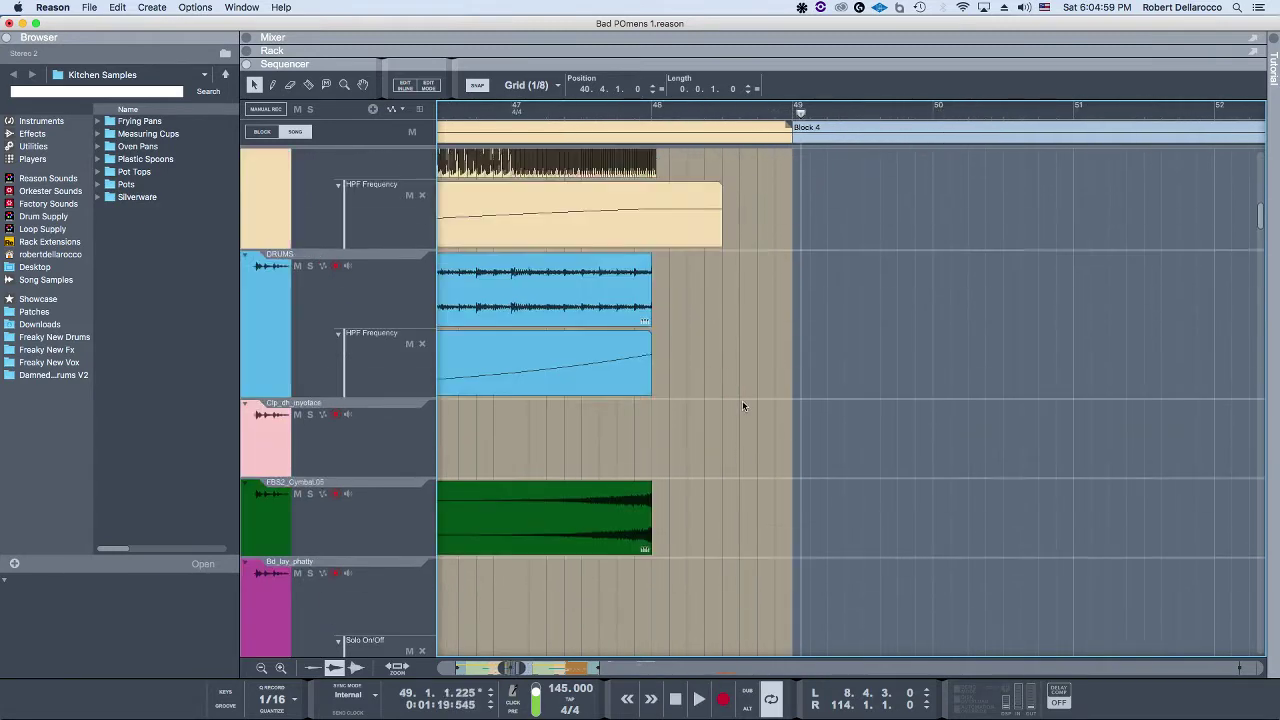
scroll(775, 385, "up", 1)
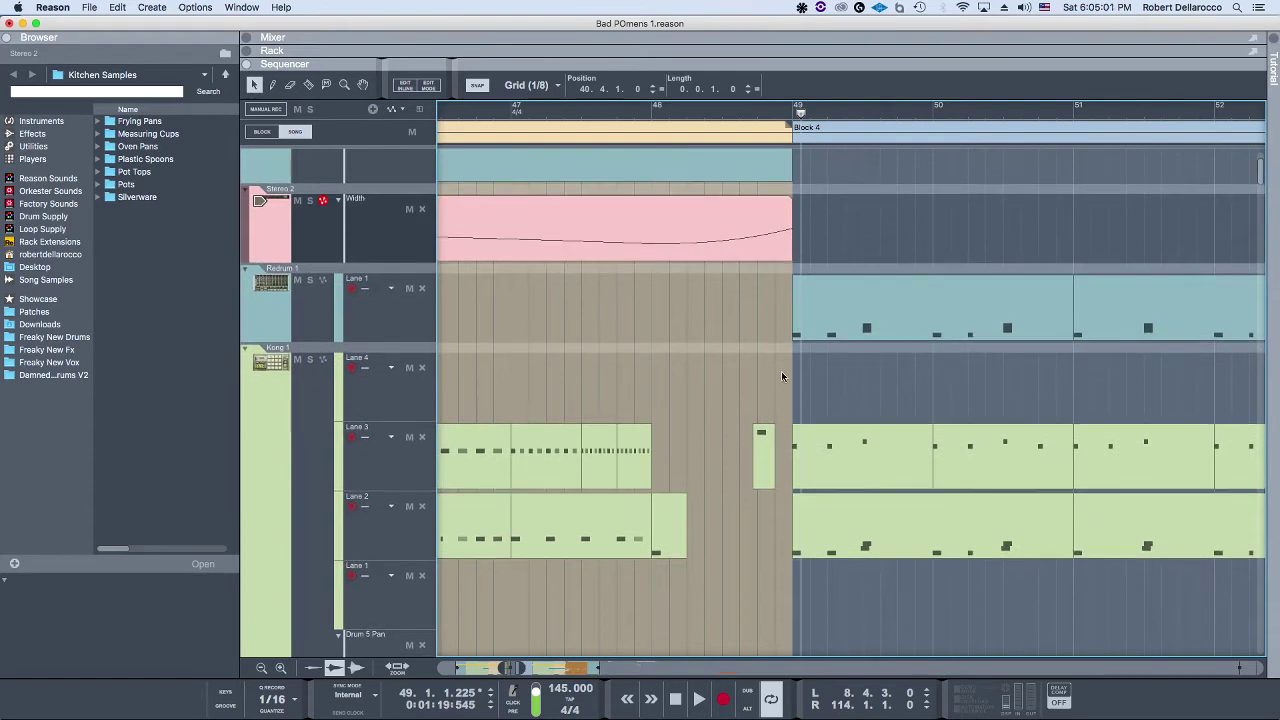
left_click(791, 110)
key("space")
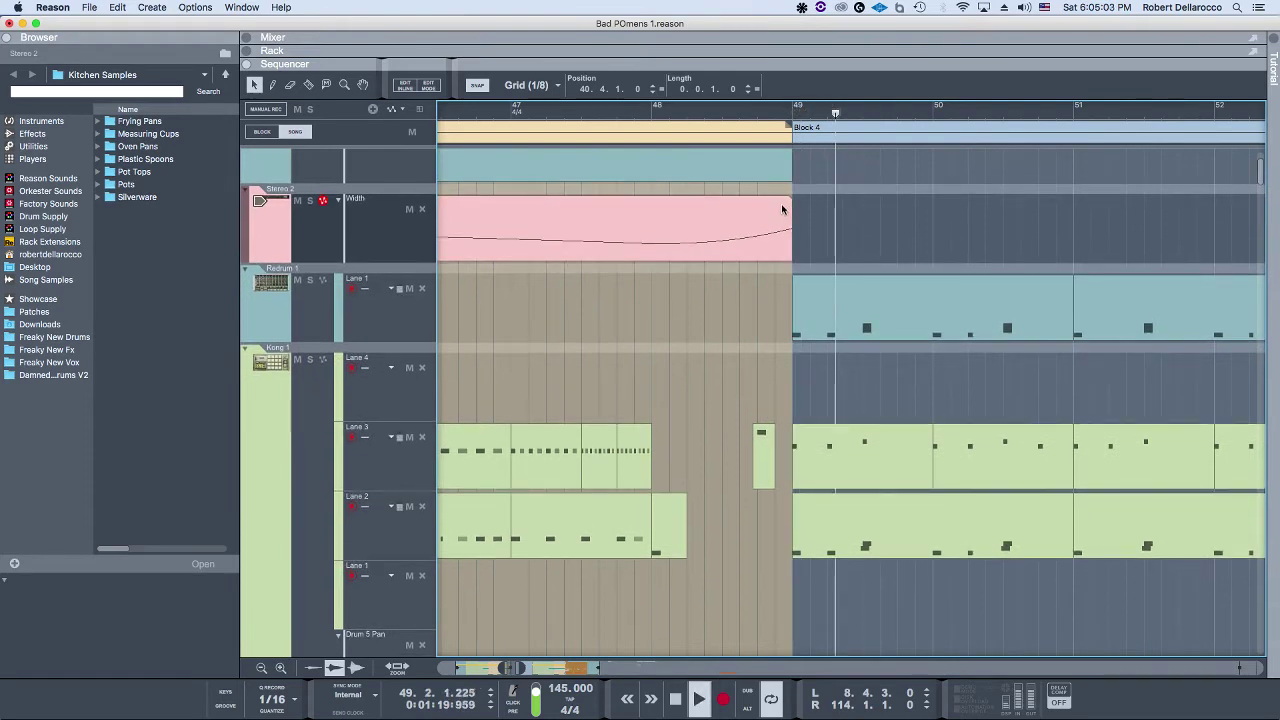
scroll(811, 353, "down", 5)
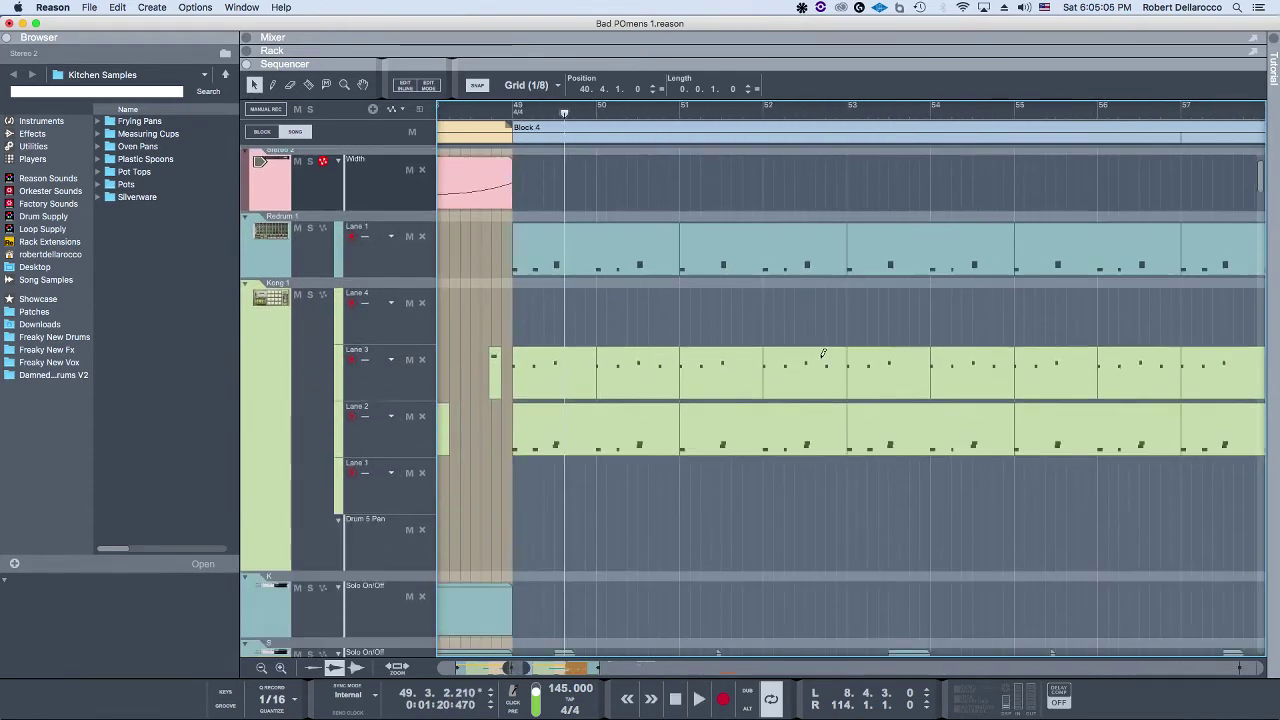
scroll(822, 364, "right", 2)
scroll(822, 364, "right", 1)
scroll(822, 364, "down", 10)
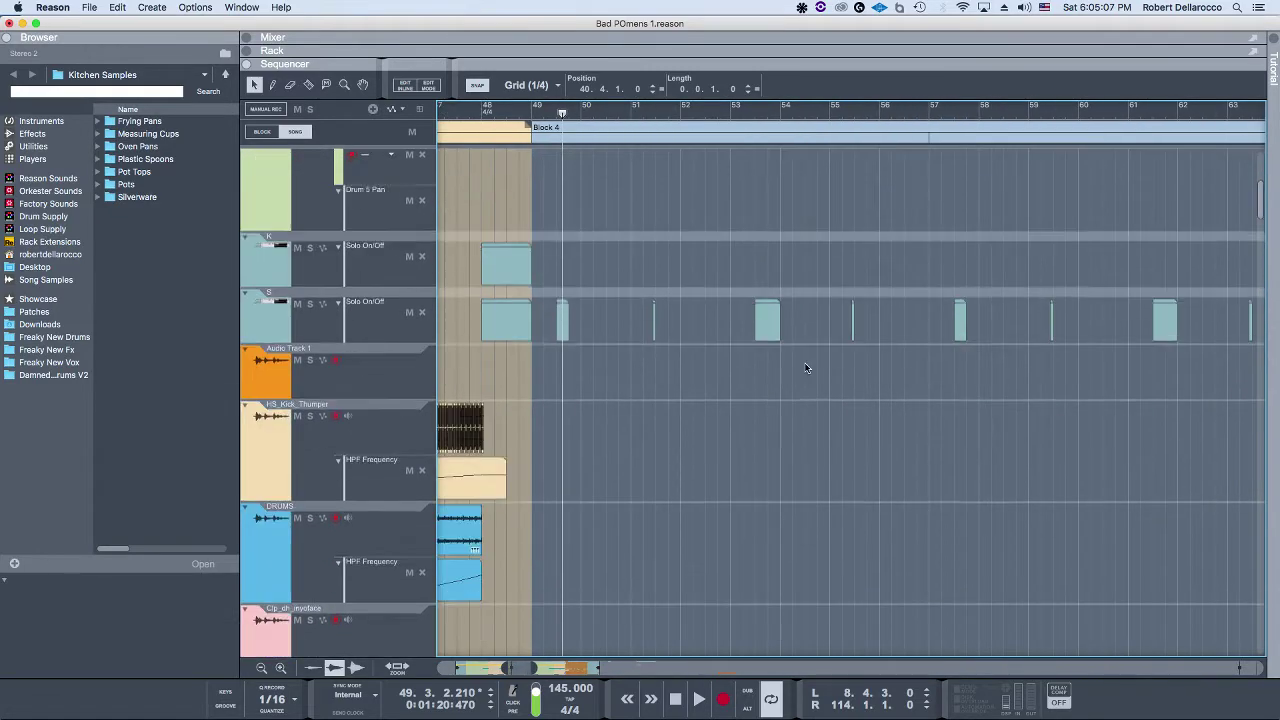
Step: Play Block 4 from bar 49 while surveying its drum, vocal, Combinator and SuperSubt clips, then stop and return to the first tracks
key("space")
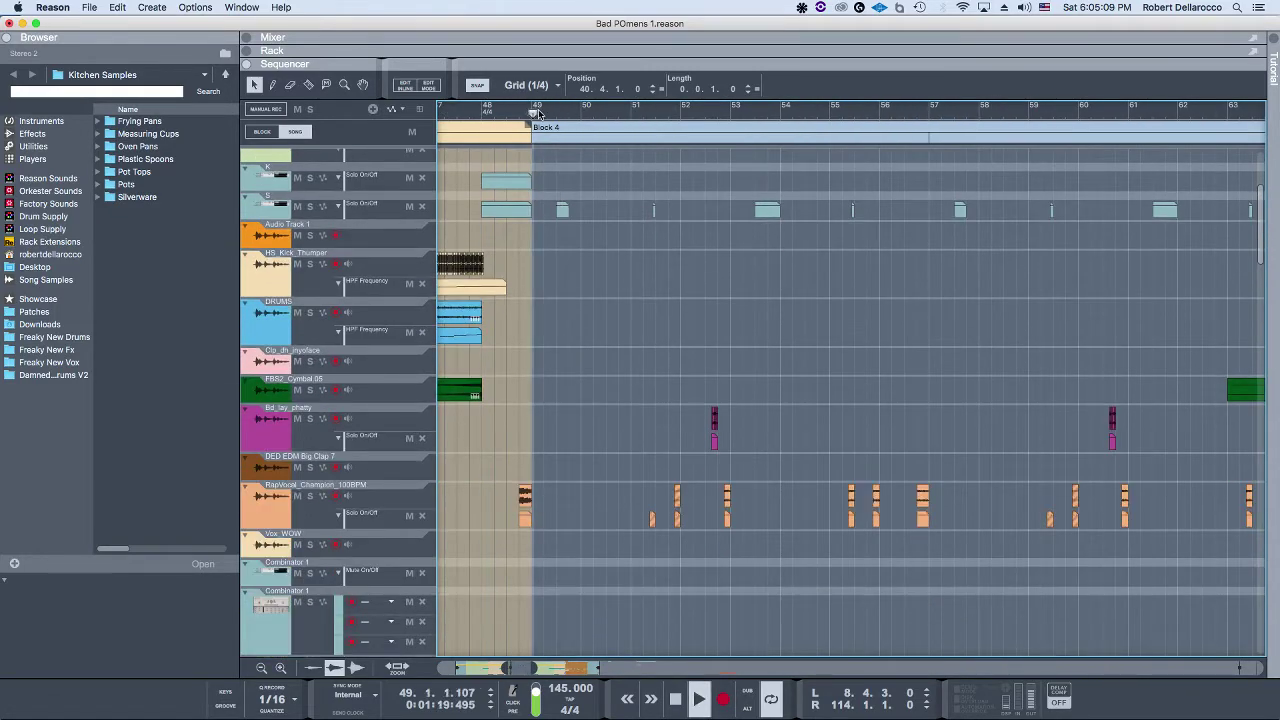
scroll(726, 327, "down", 10)
scroll(726, 327, "down", 15)
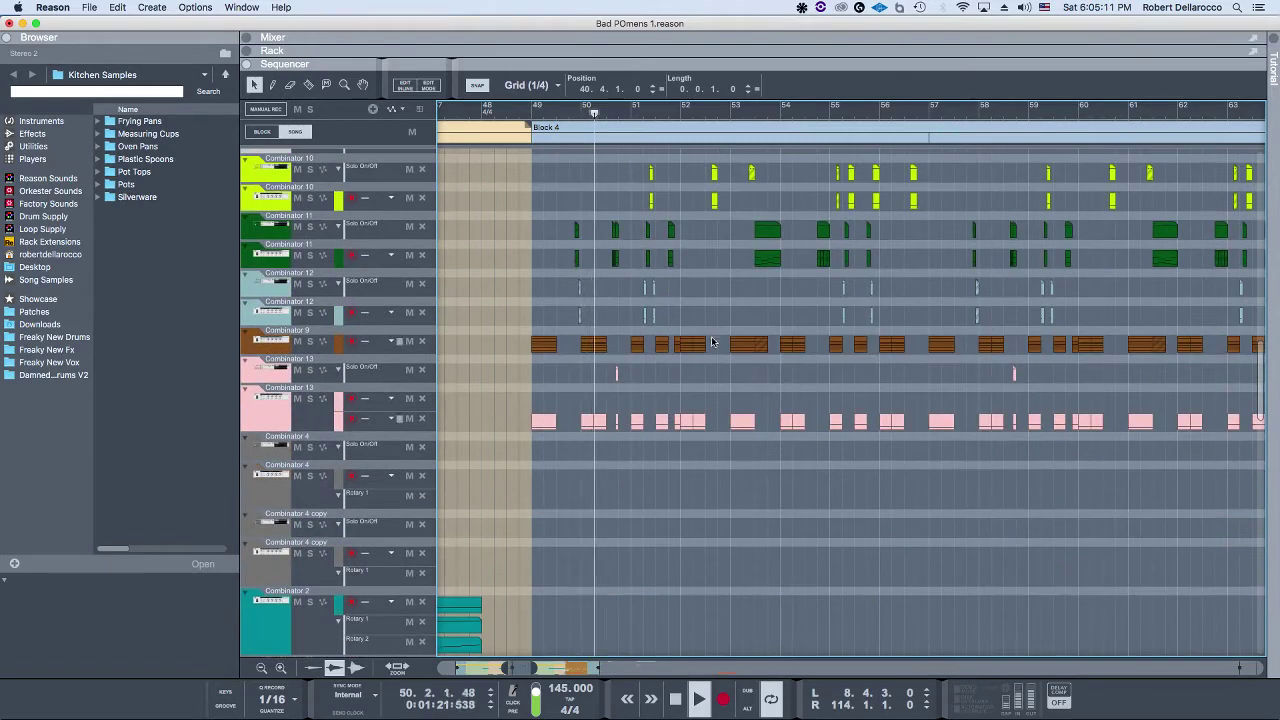
scroll(722, 340, "down", 8)
scroll(735, 348, "up", 20)
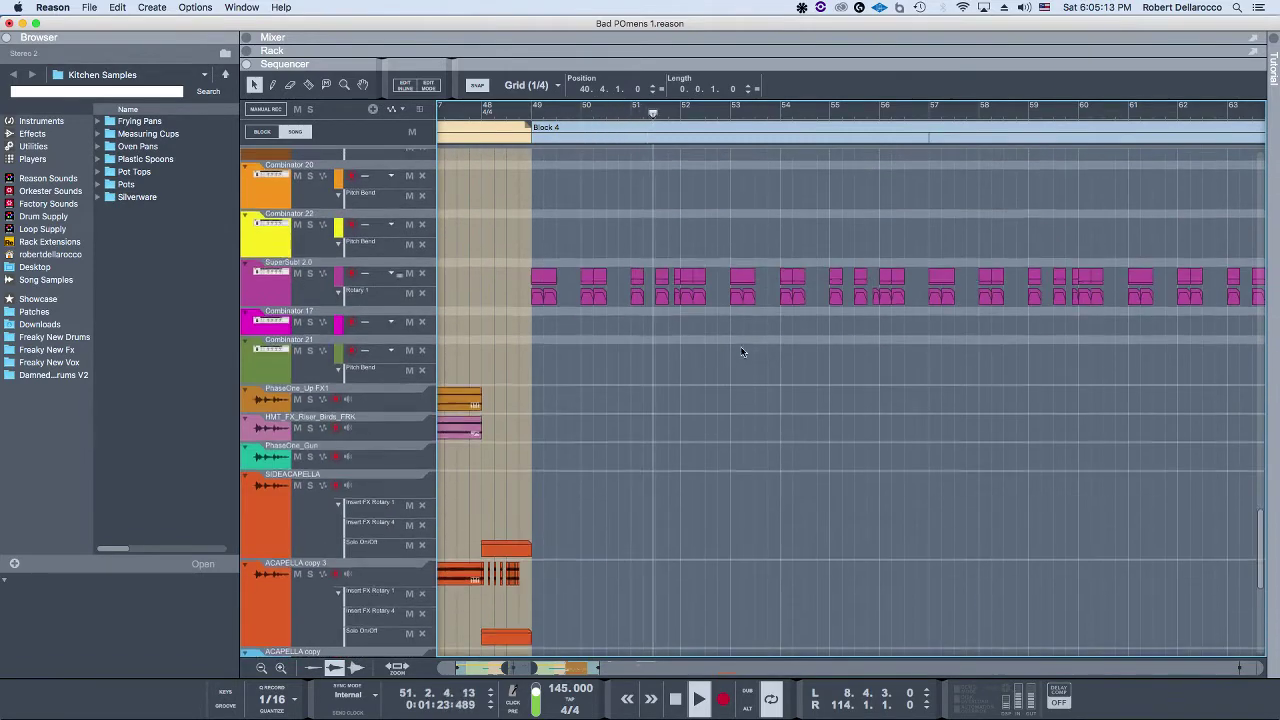
scroll(736, 345, "up", 20)
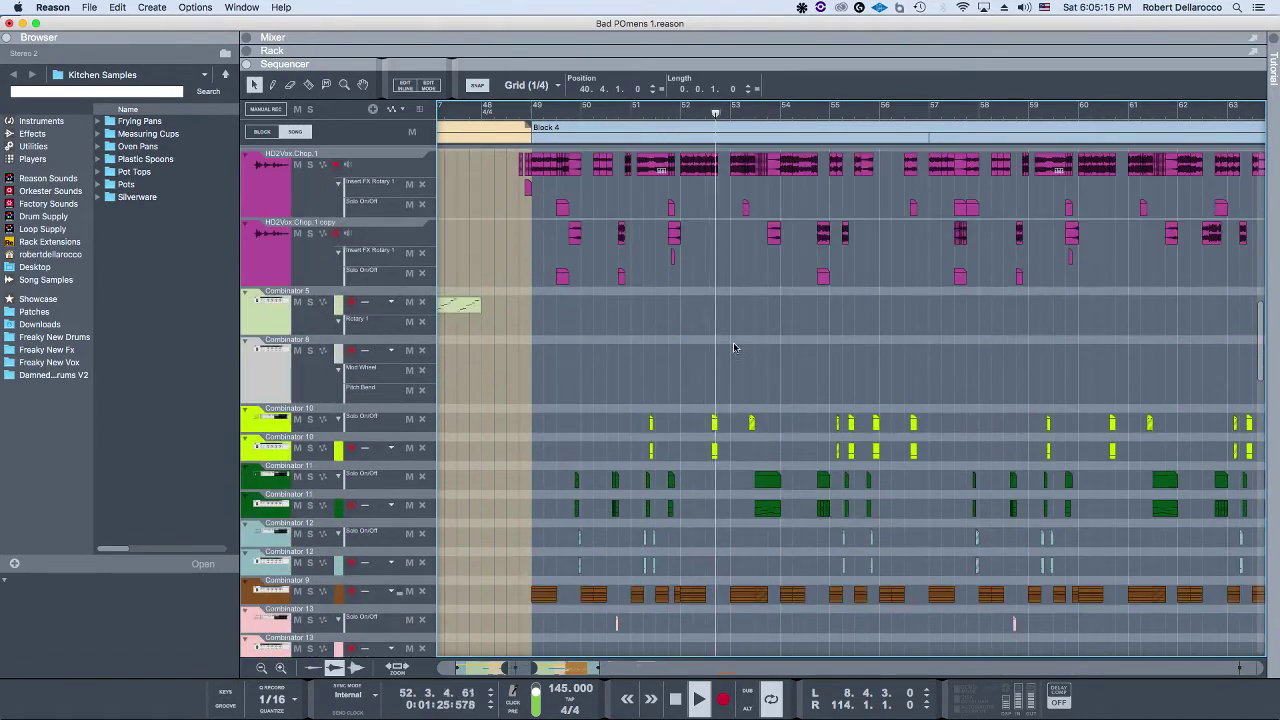
scroll(725, 350, "up", 12)
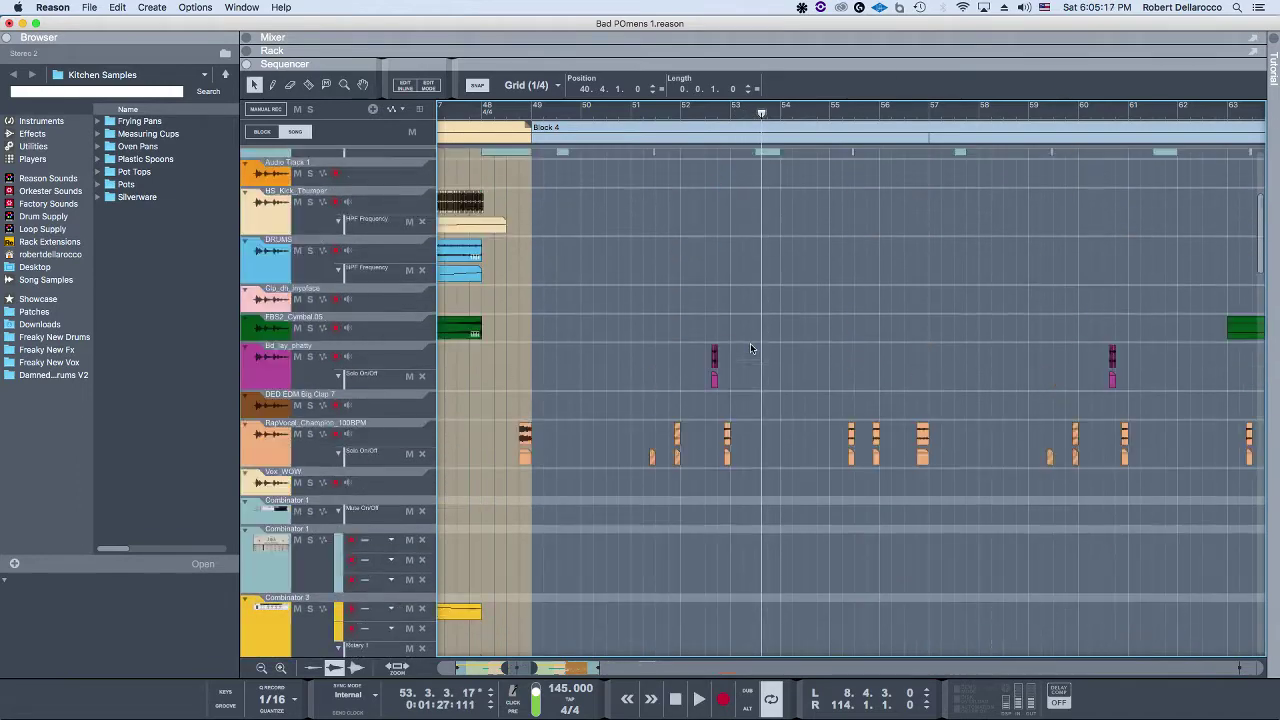
scroll(713, 363, "down", 3)
scroll(706, 363, "down", 5)
scroll(700, 358, "up", 14)
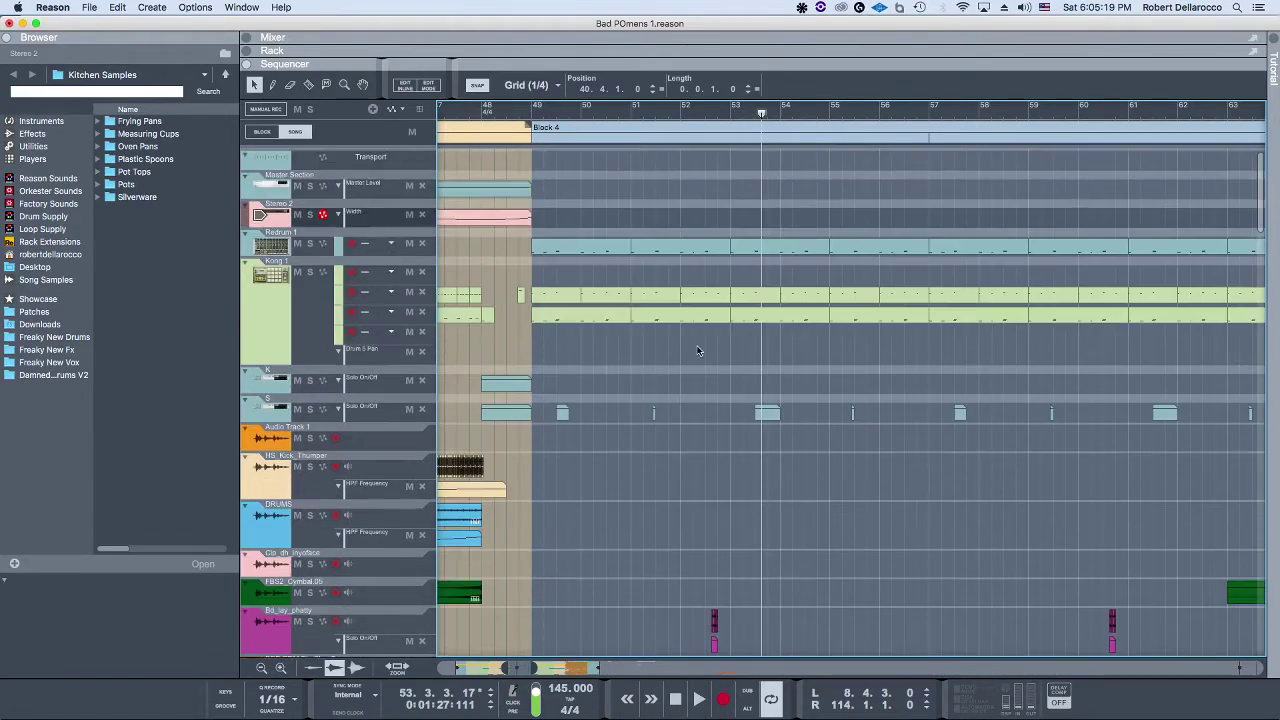
Step: Solo Kong 1 and play it from bar 49, then clear all solos and stop playback
key("h")
left_click(310, 269)
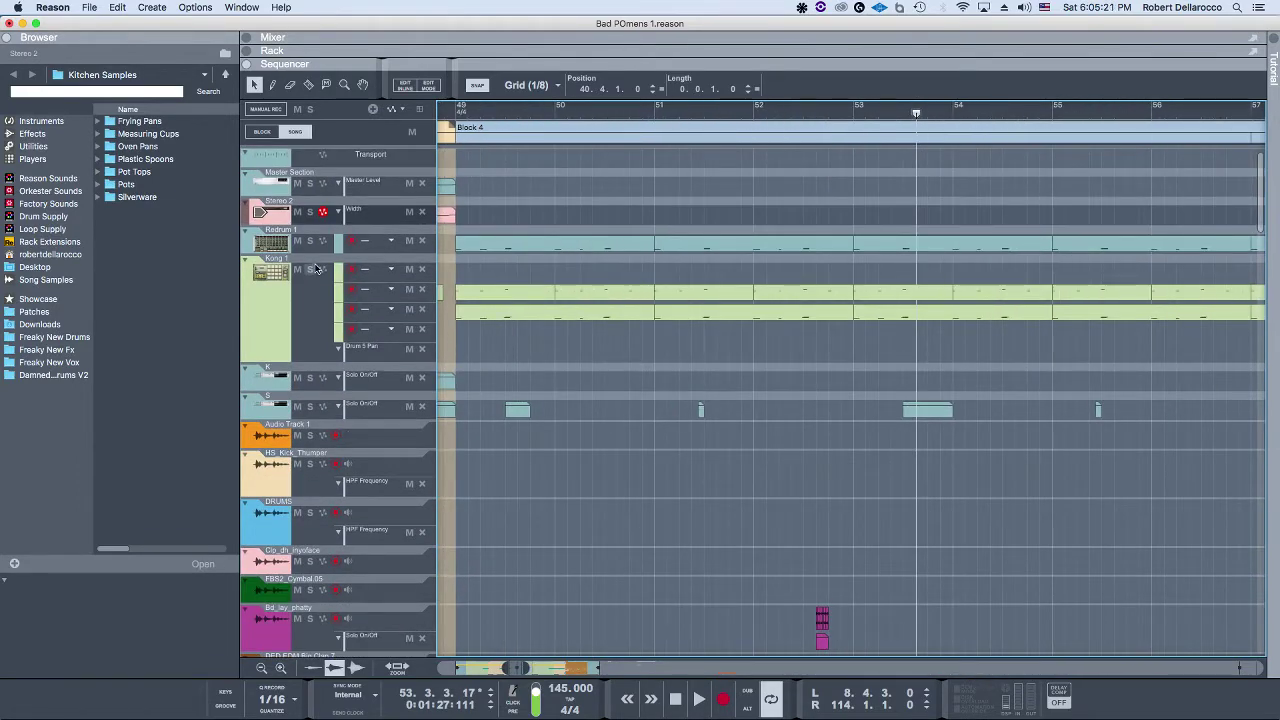
left_click(452, 110)
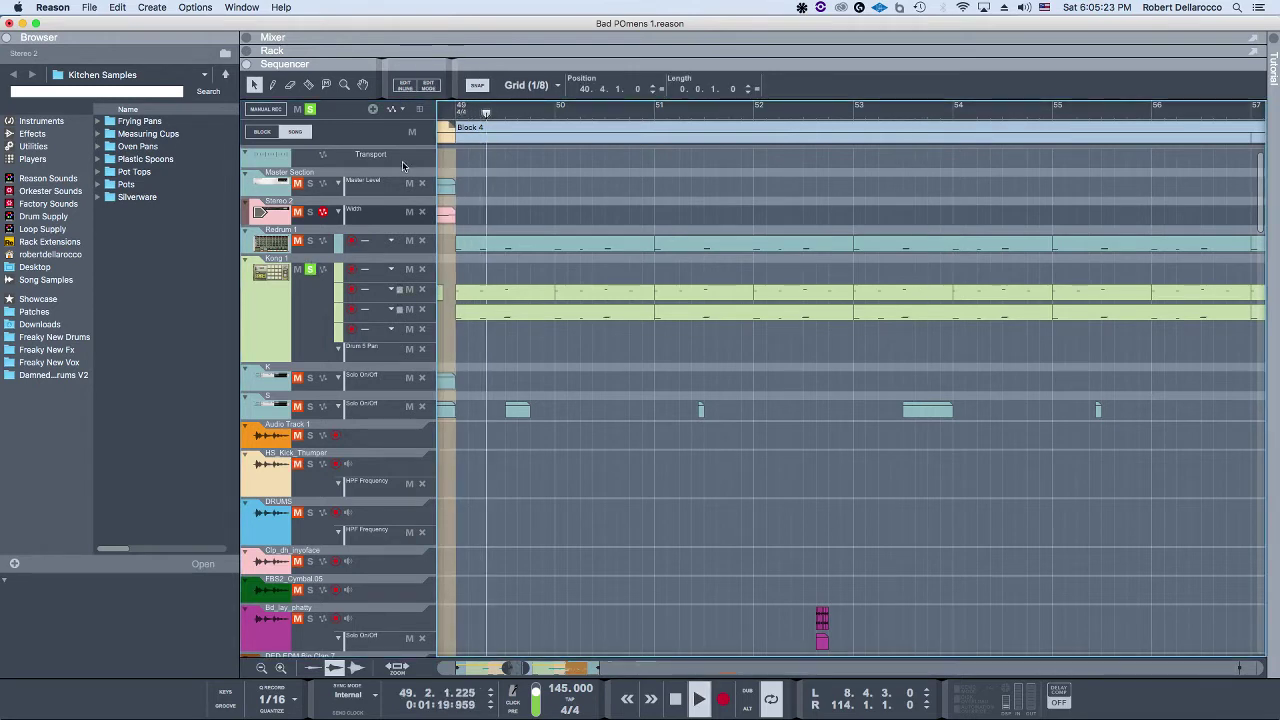
left_click(310, 109)
key("space")
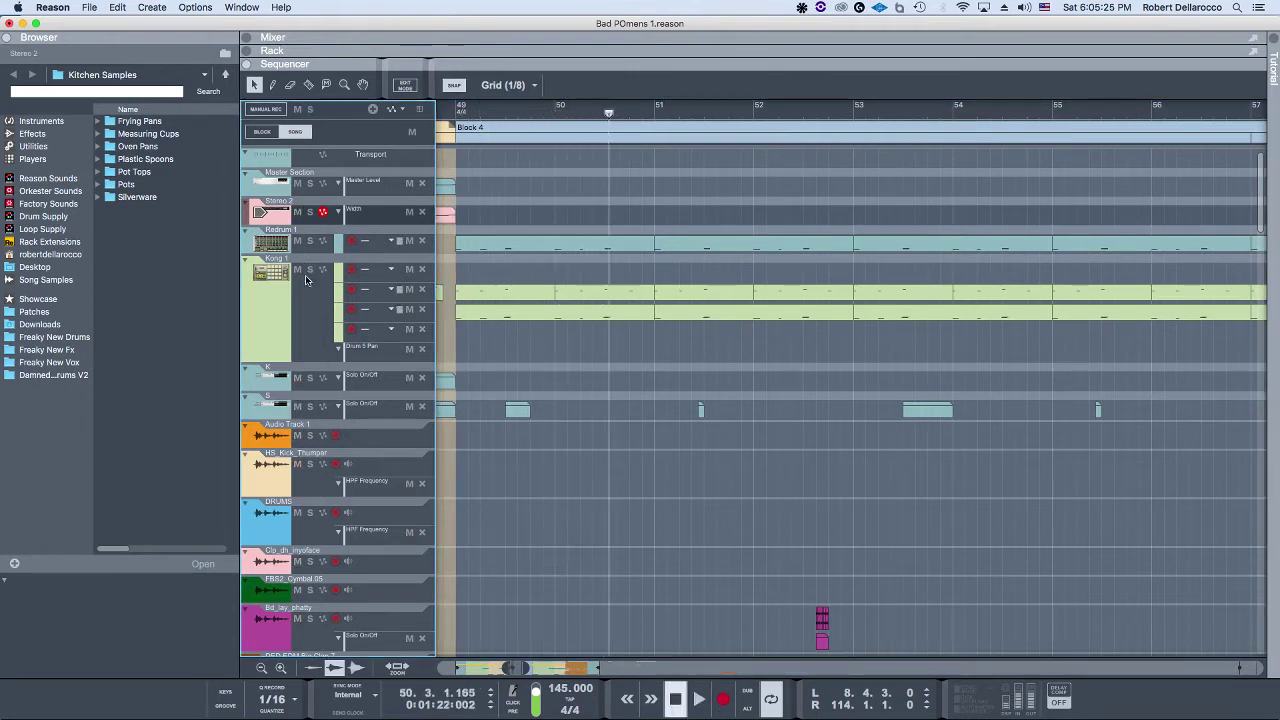
Step: Return to bar 49, solo Kong 1 again and play its Block 4 drum pattern
left_click(458, 110)
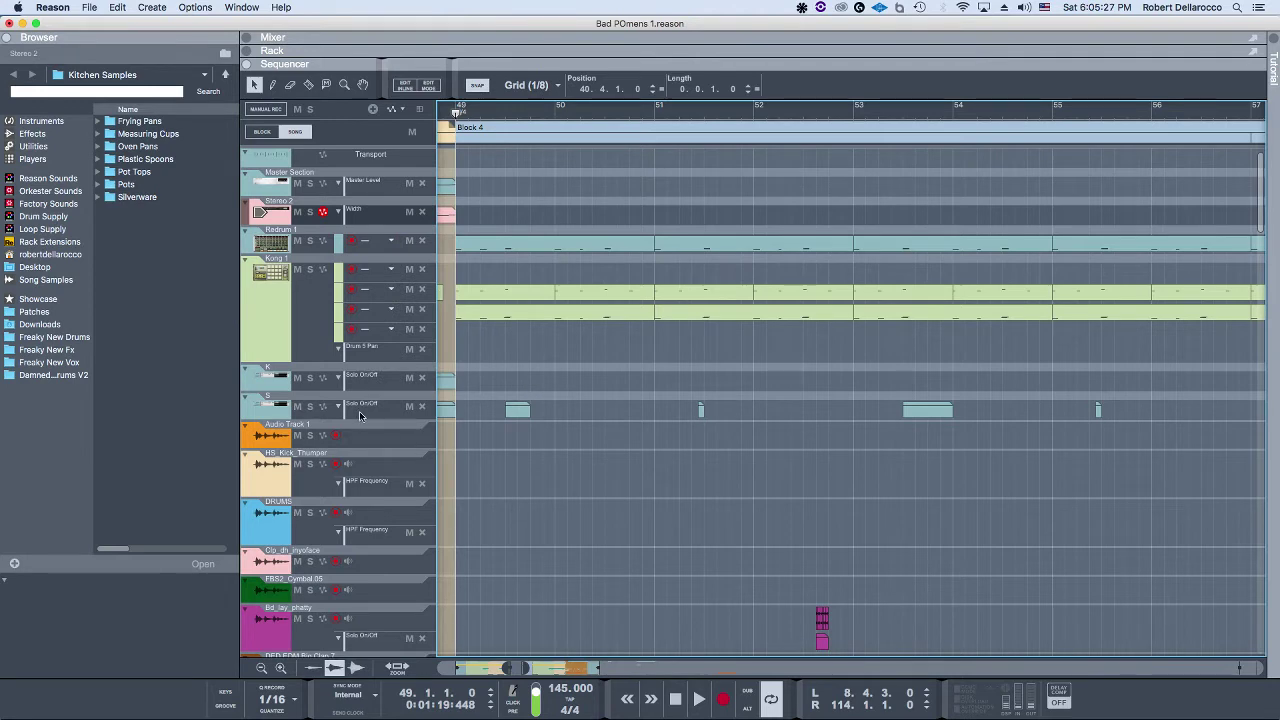
left_click(310, 269)
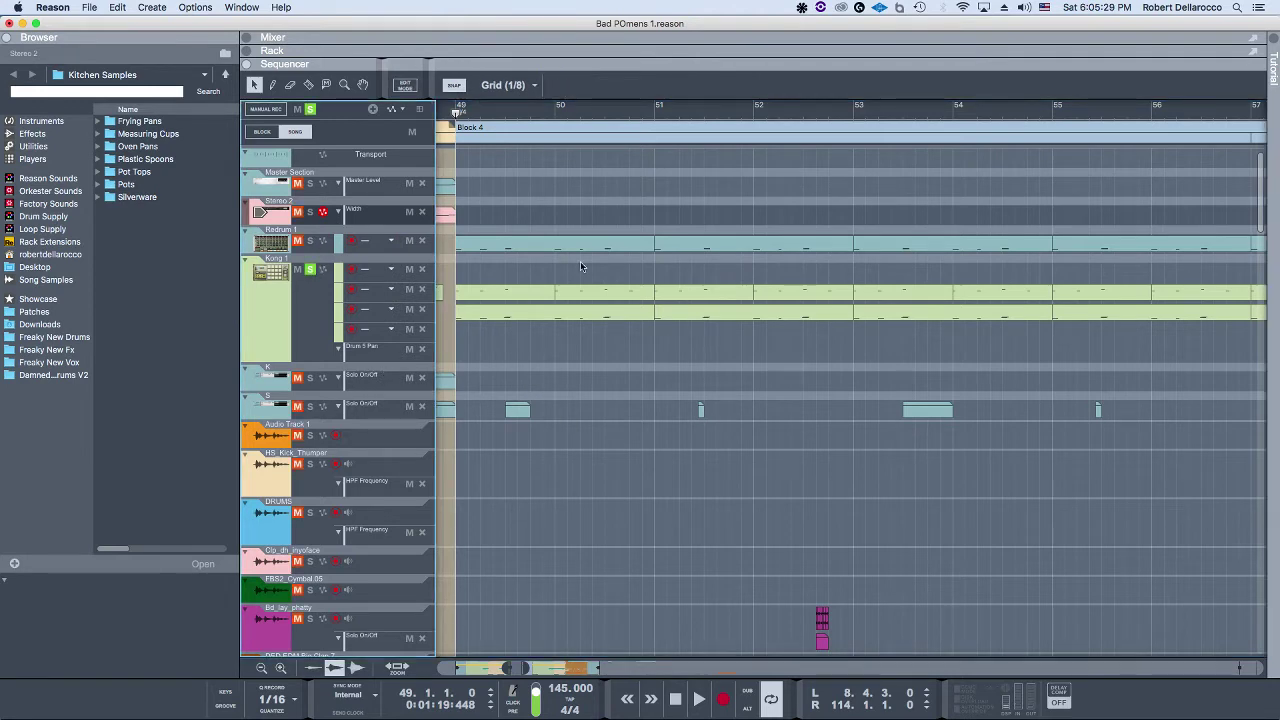
key("space")
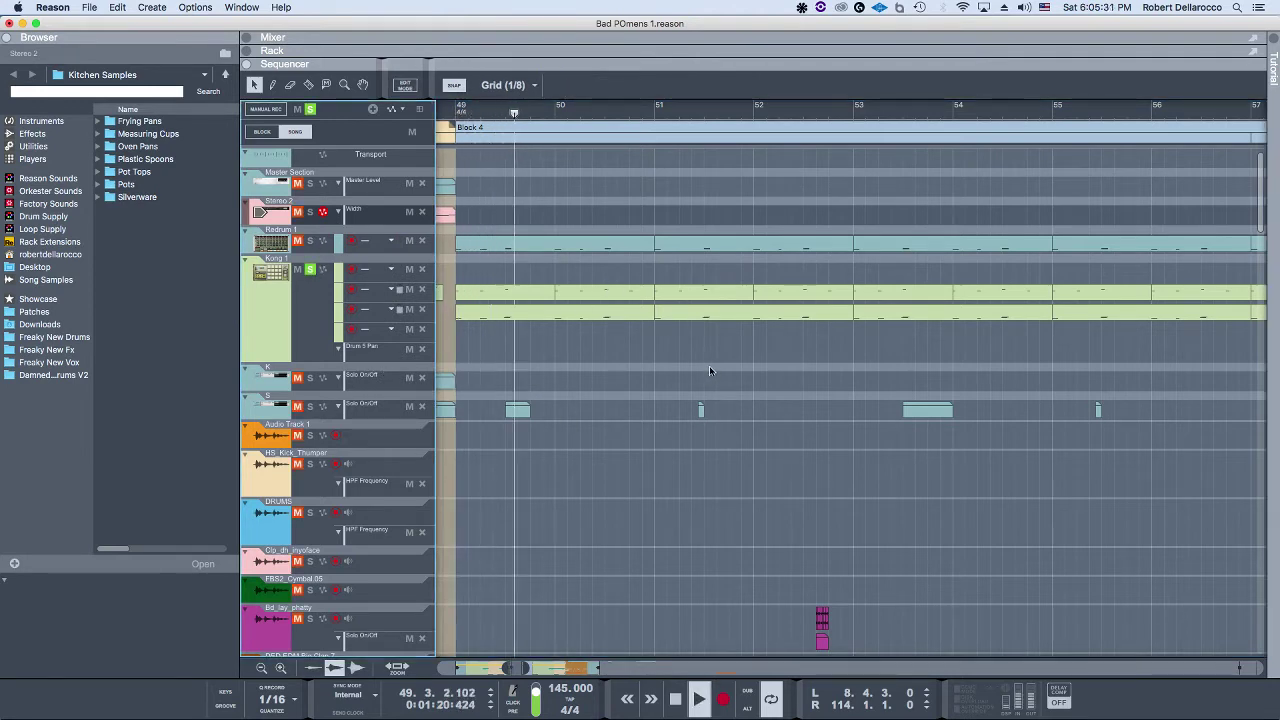
Step: Show the Kong 1 device in the rack and audition the samples on pads 2 and 3
left_click(267, 286)
double_click(267, 286)
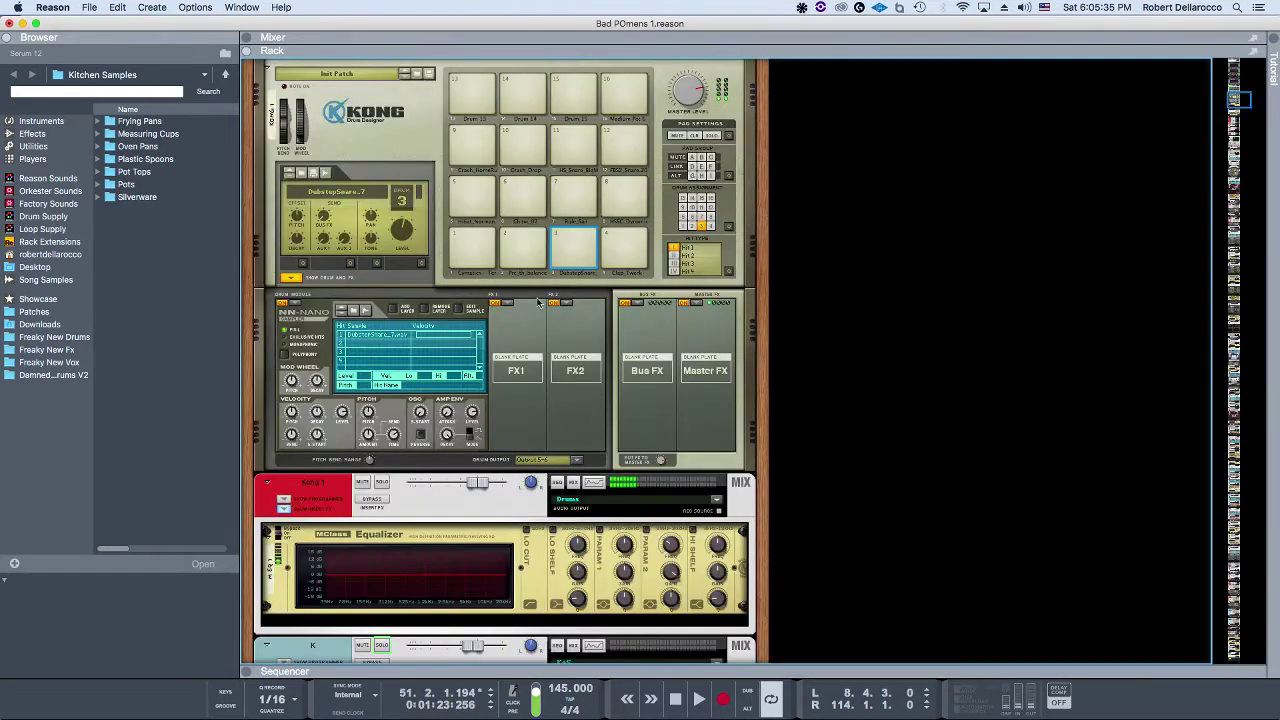
left_click(521, 250)
left_click(521, 250)
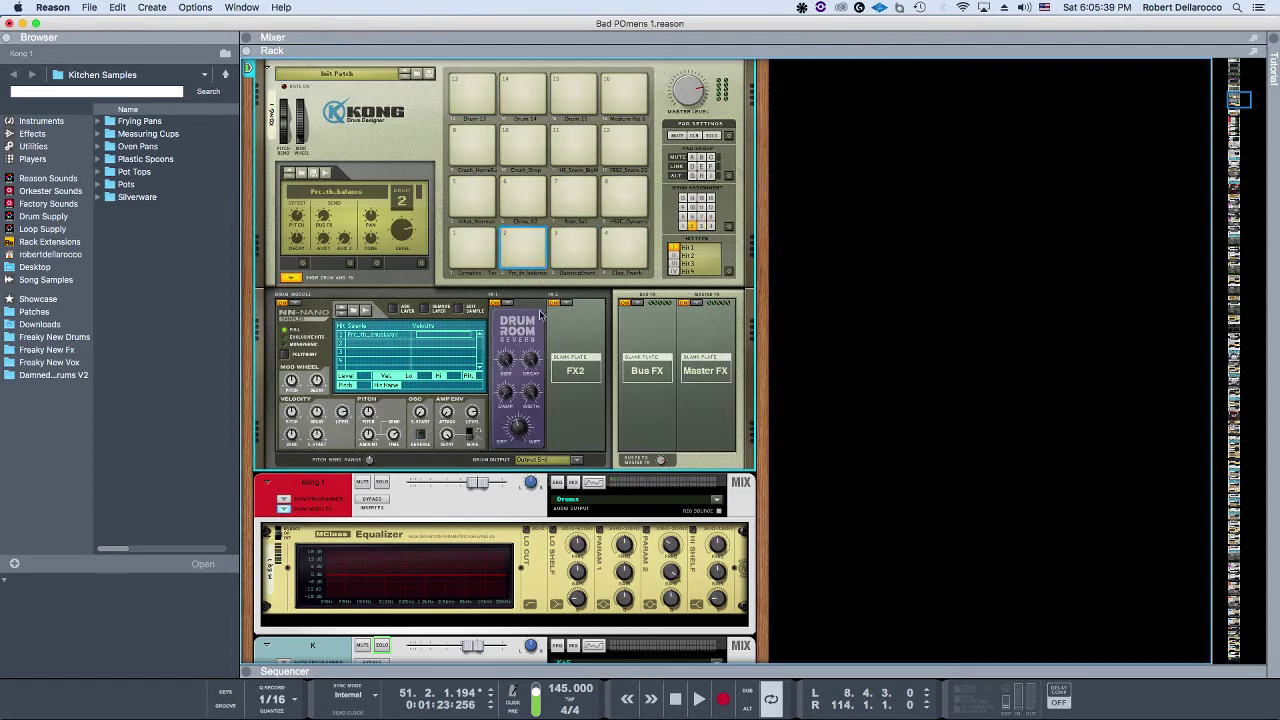
left_click(525, 244)
left_click(575, 241)
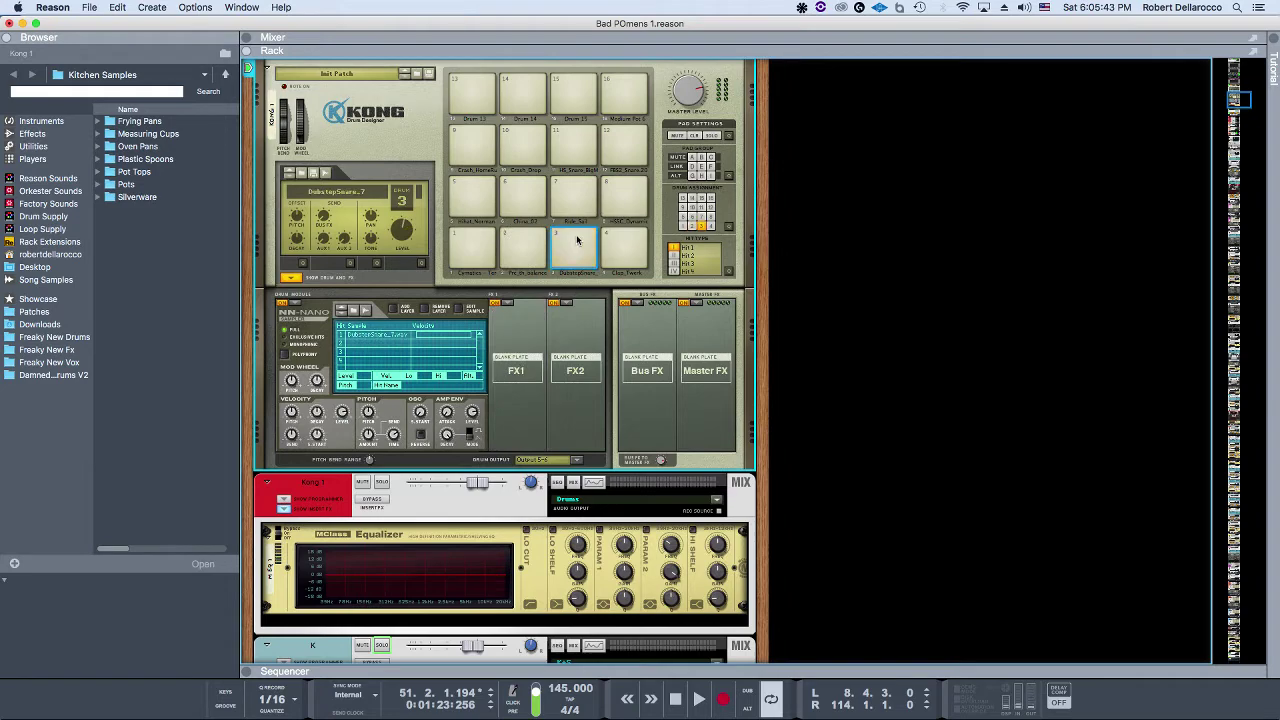
Step: View the insert effects on the K and S mix channels, return to the sequencer and clear all solos
scroll(572, 478, "down", 10)
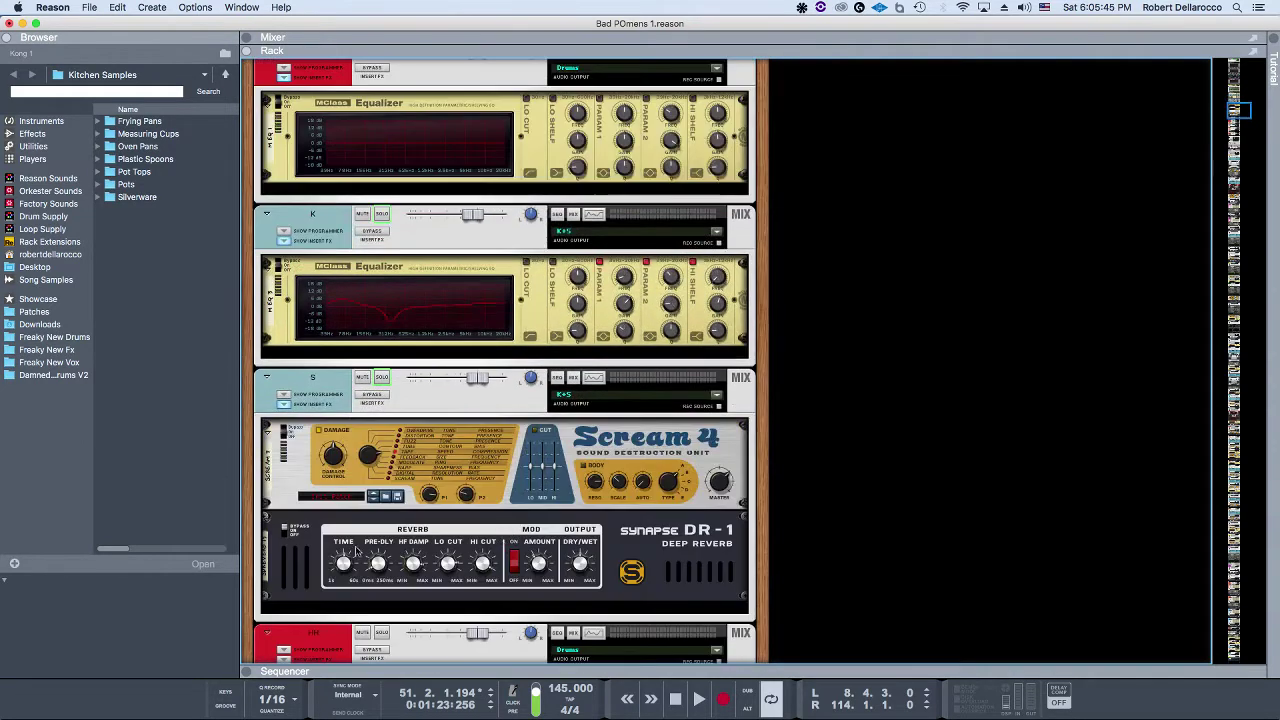
scroll(603, 394, "up", 10)
key("F6")
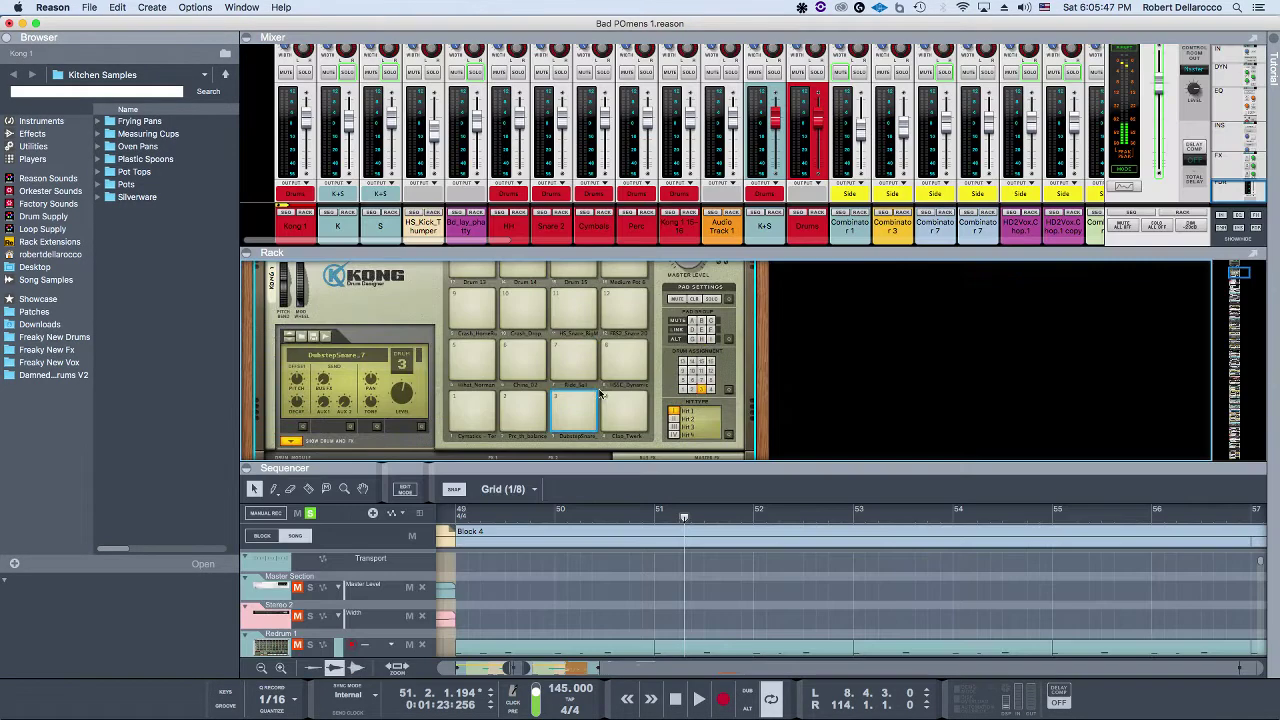
key("F7")
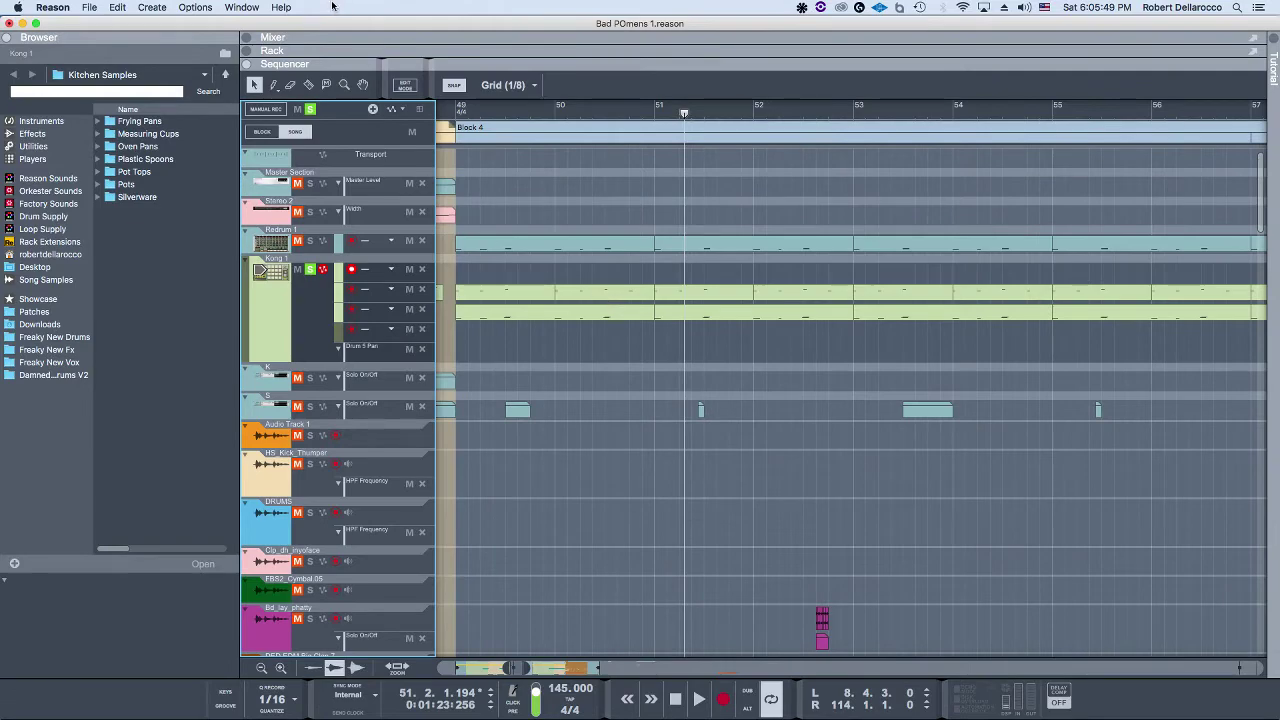
left_click(311, 110)
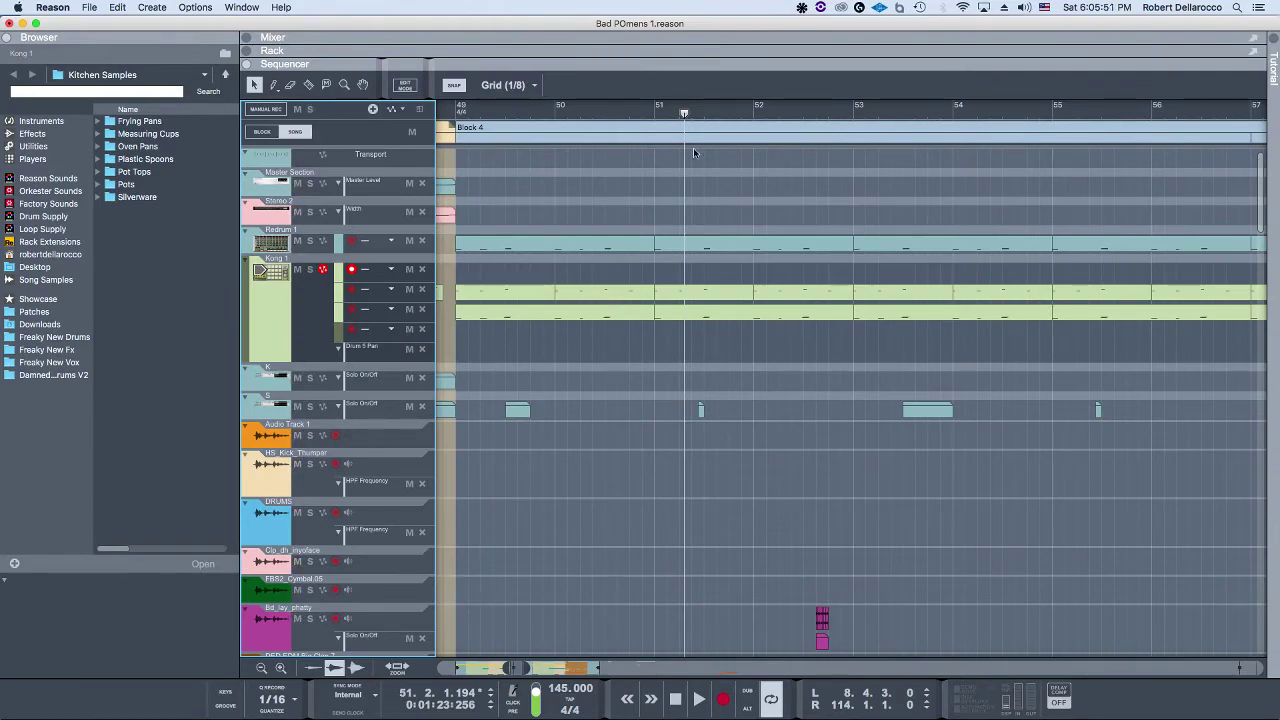
Step: Select the Combinator 9 track and place the playhead at beat 2 of bar 49, over its first Block 4 clip
scroll(680, 170, "down", 15)
scroll(705, 214, "down", 8)
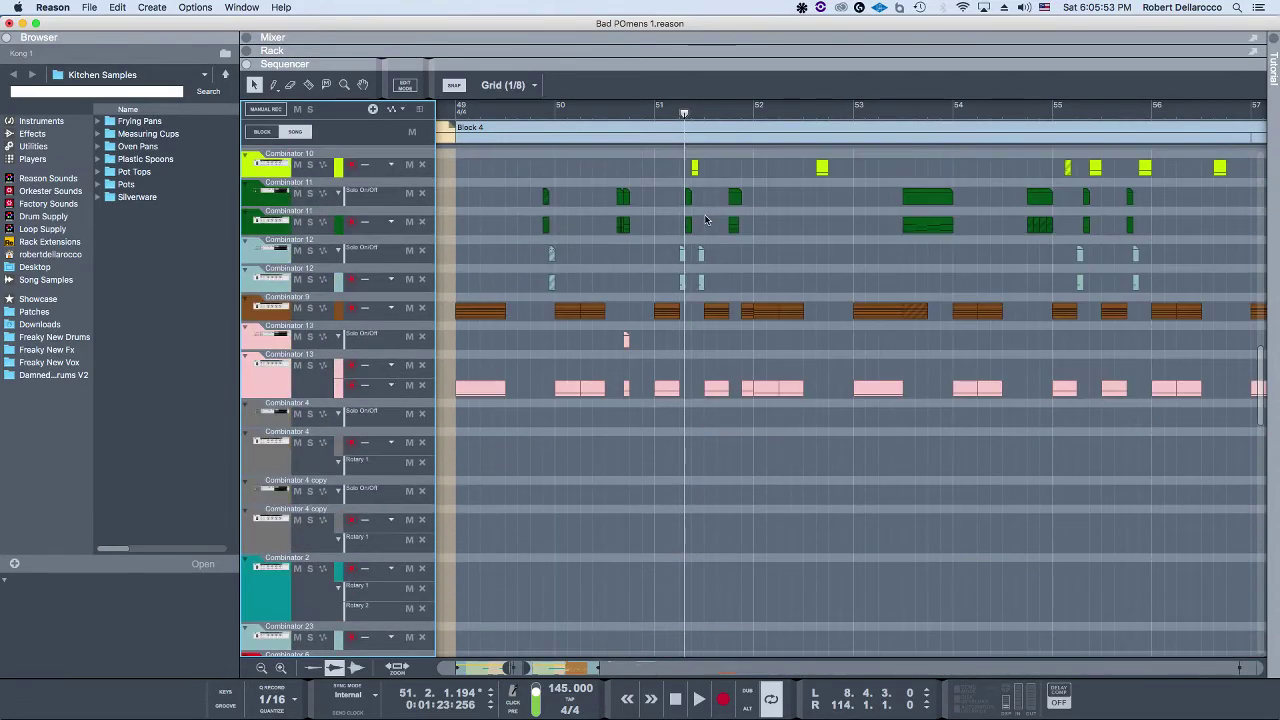
left_click(265, 312)
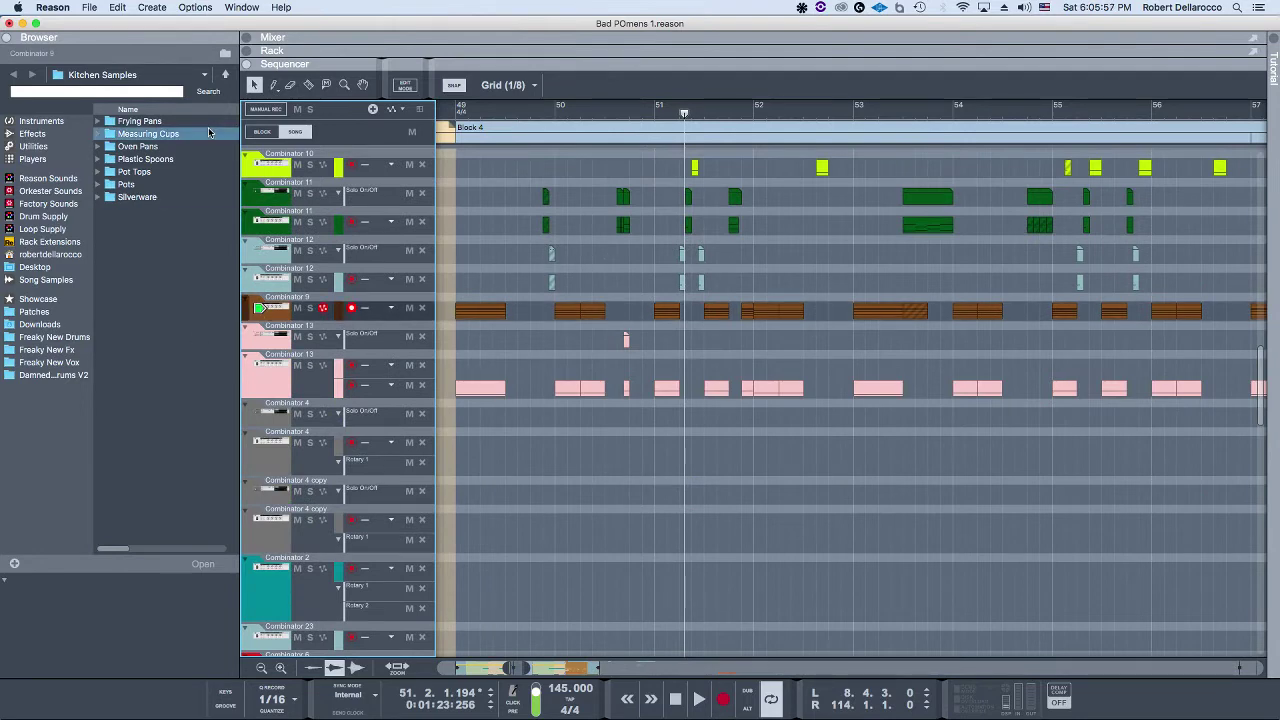
left_click(519, 106)
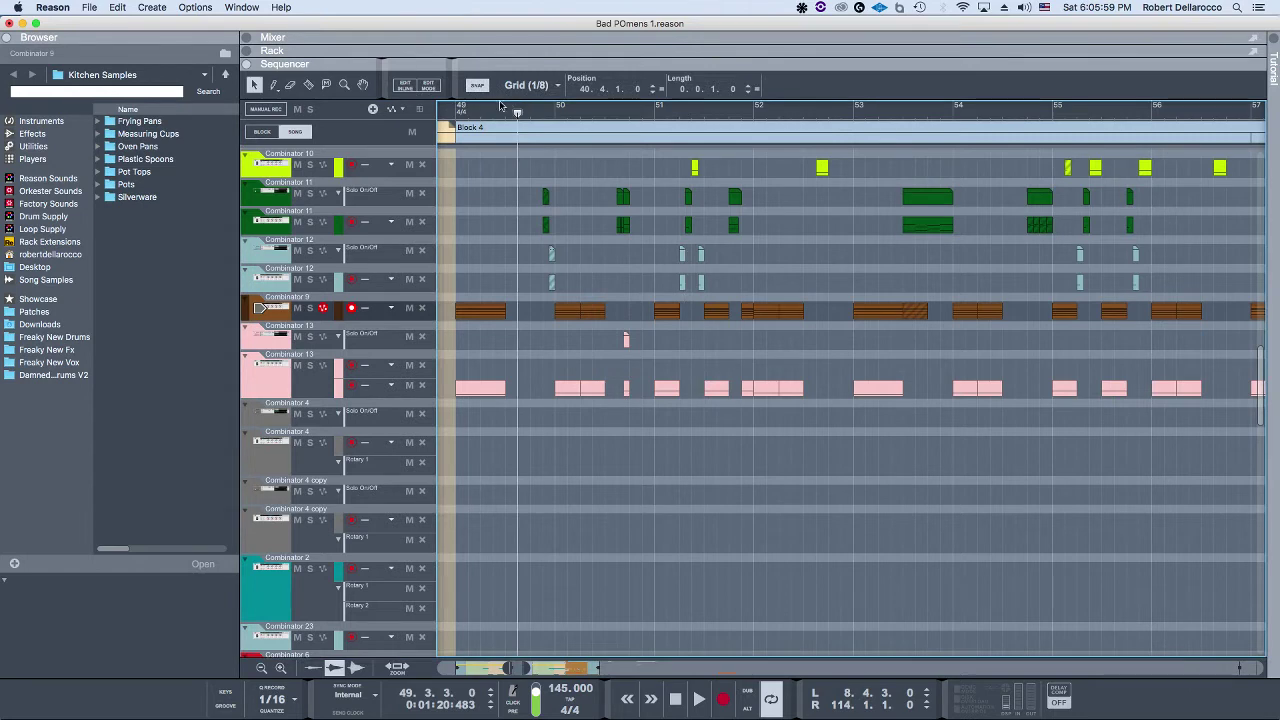
left_click(477, 110)
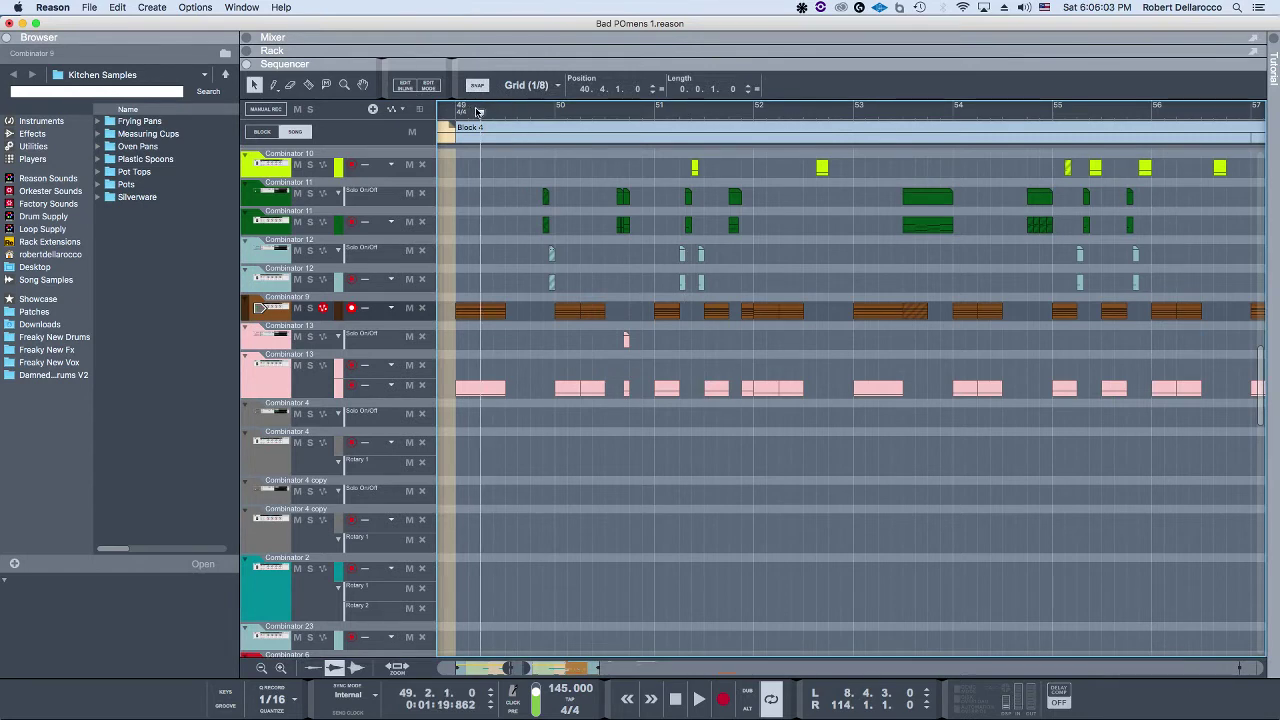
Step: Show Combinator 9 in the rack and examine its Expanse synthesizer, SerumFX and DR-1 reverb devices
left_click(440, 50)
scroll(500, 230, "down", 5)
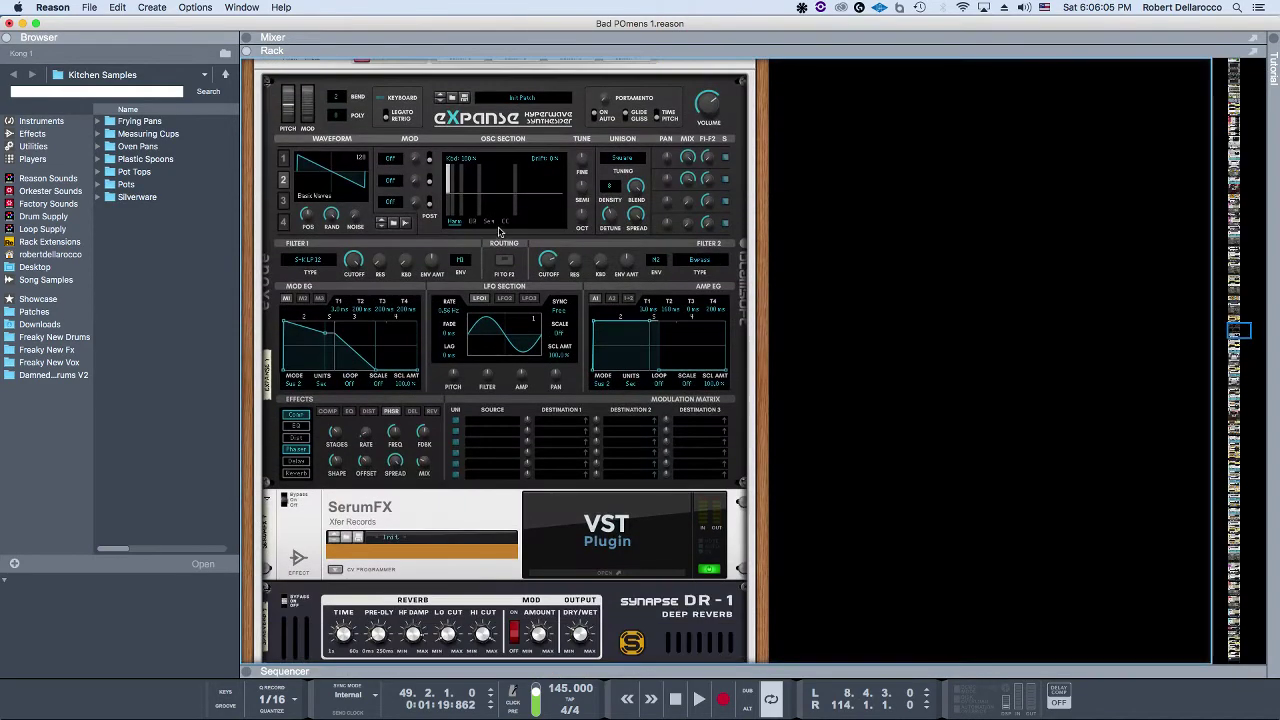
scroll(688, 430, "up", 3)
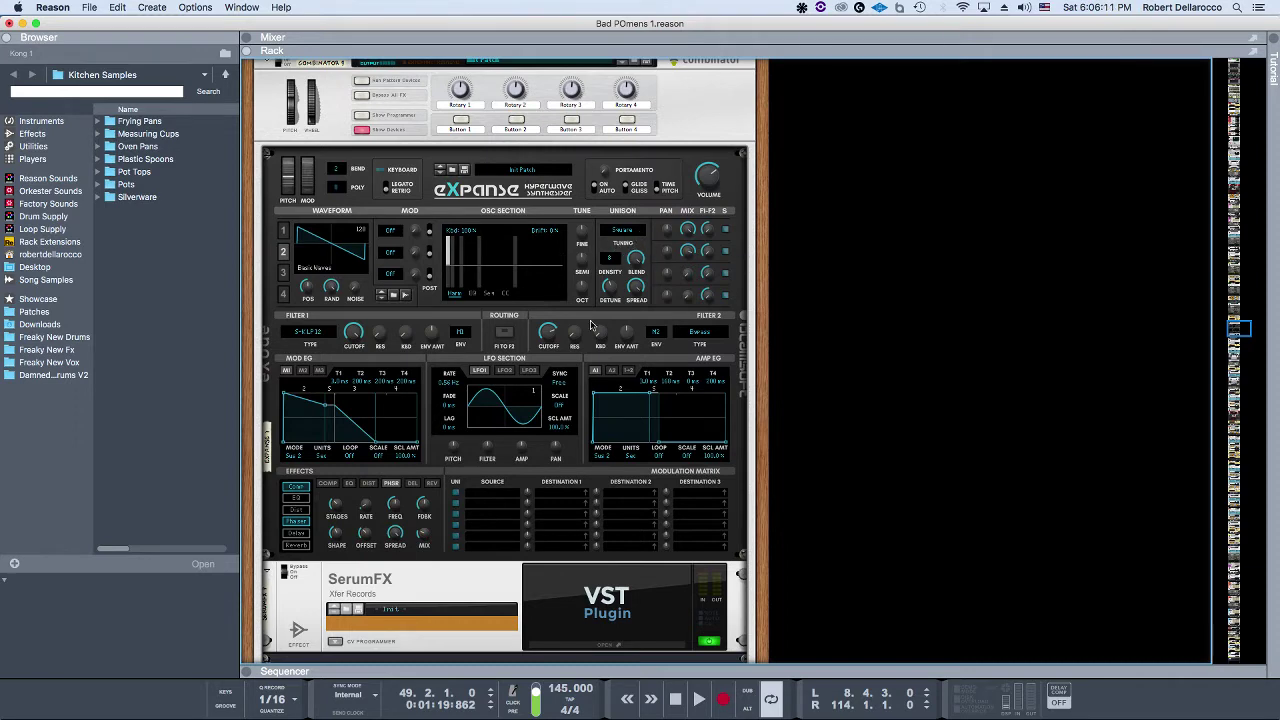
scroll(524, 378, "down", 3)
Step: Open the SerumFX plugin window to inspect its effects, close it and return to the sequencer
left_click(619, 468)
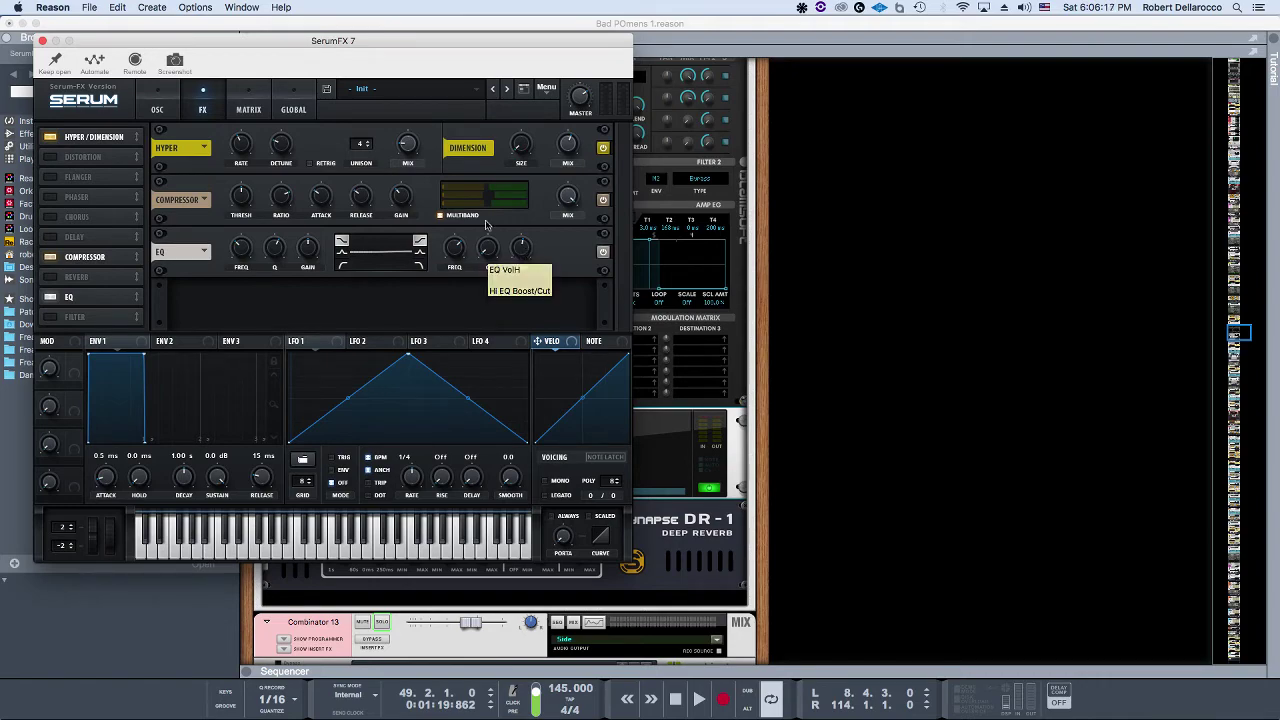
left_click(42, 41)
key("F6")
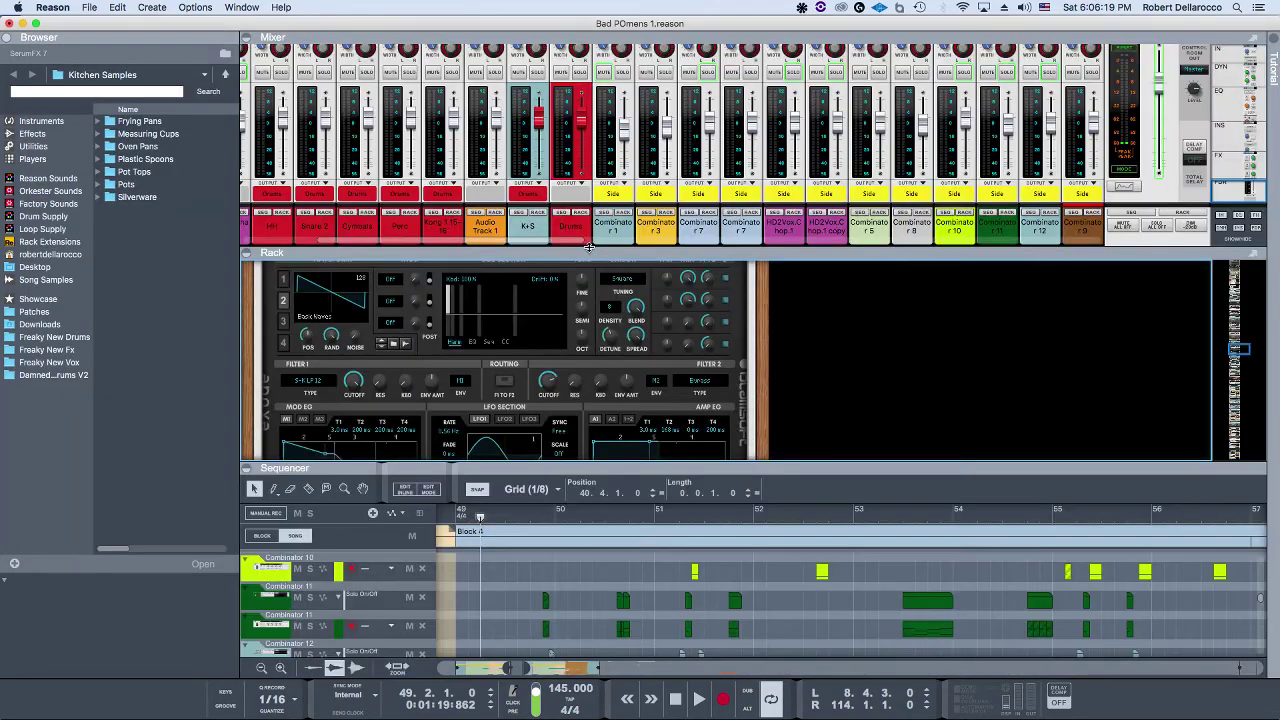
key("F6")
key("F7")
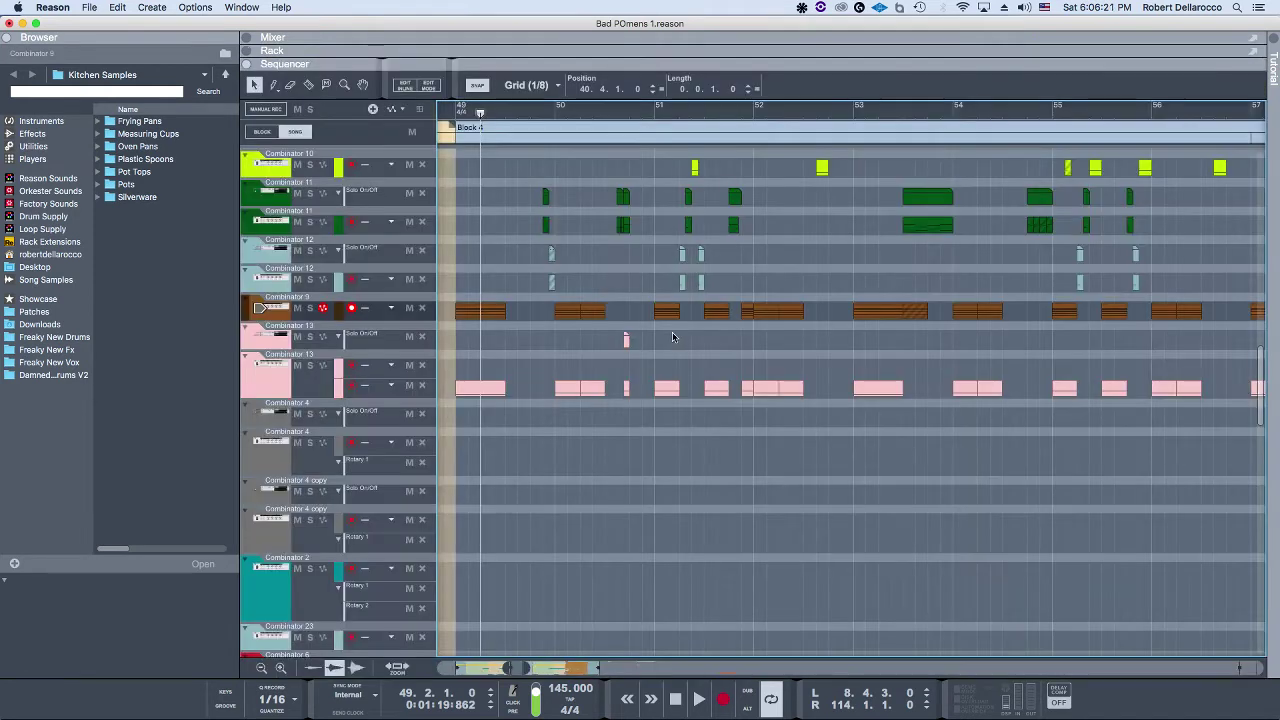
Step: Open Combinator 9's first Block 4 clip at bar 49 for note editing and view its stacked chord notes
double_click(487, 312)
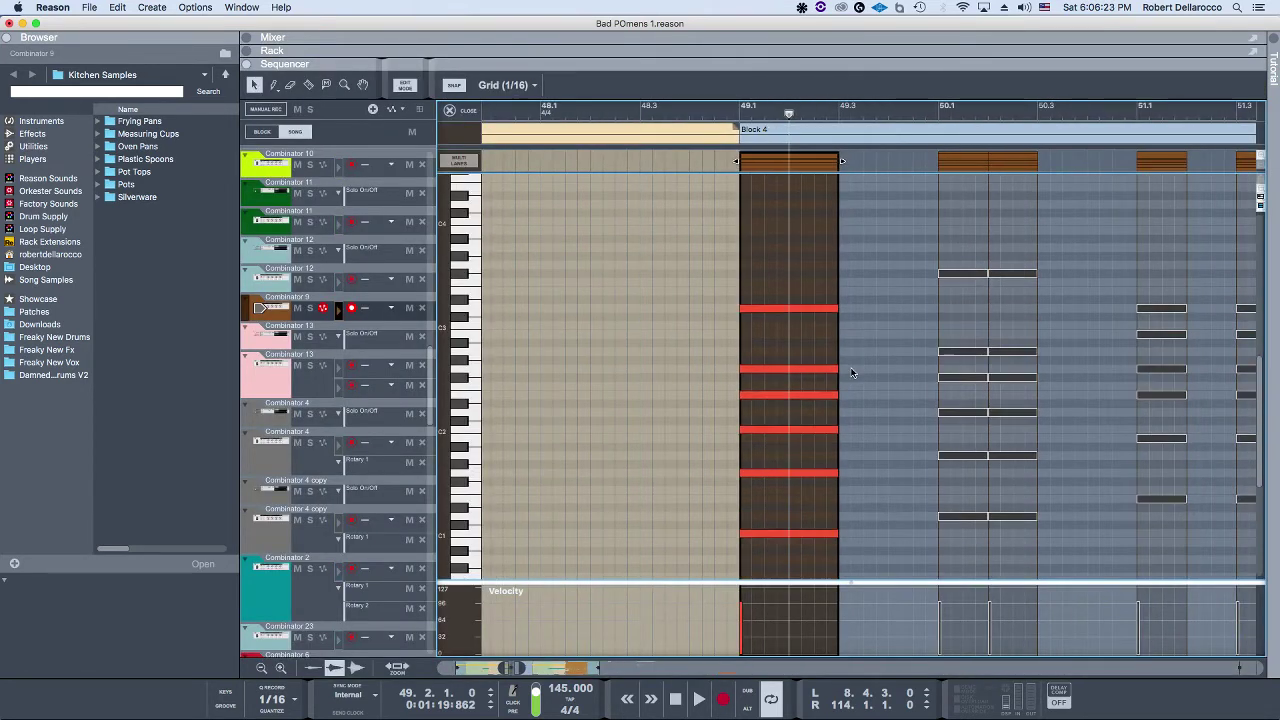
scroll(852, 373, "down", 2)
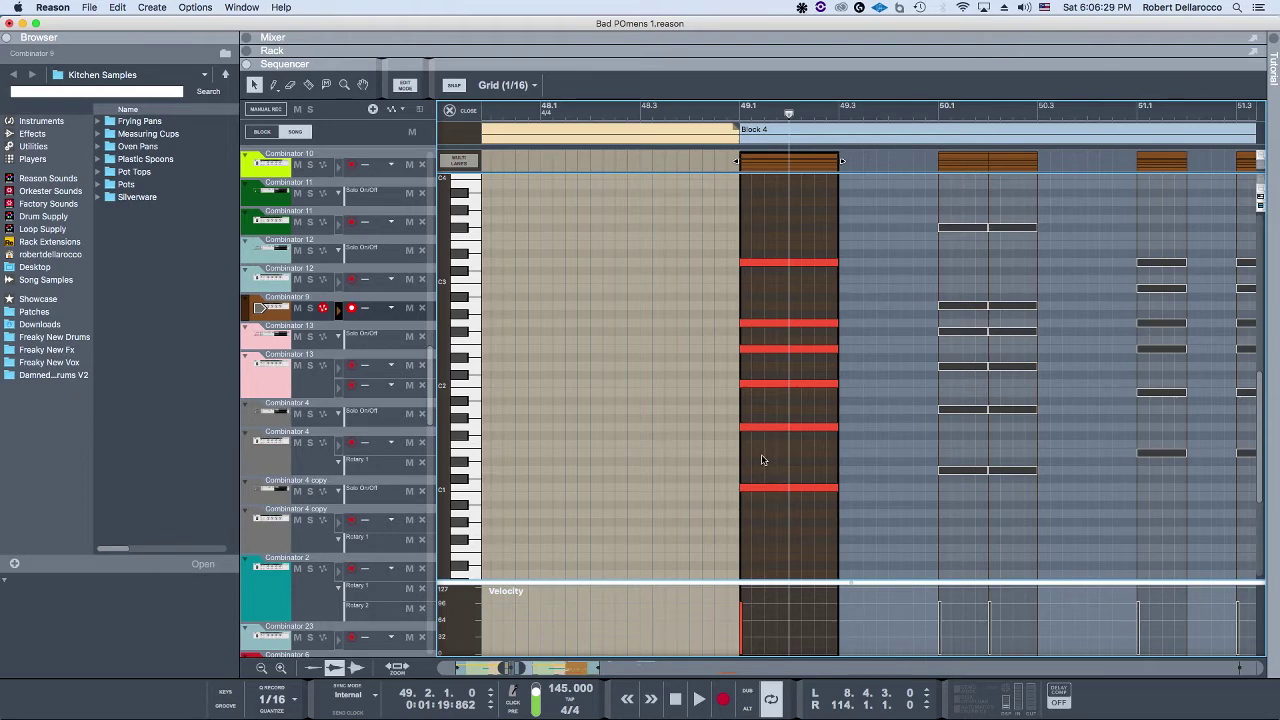
Step: Leave Combinator 9's note view, enlarge the sequencer and select the Combinator 13 track to show its devices in the rack
key("F7")
key("F6")
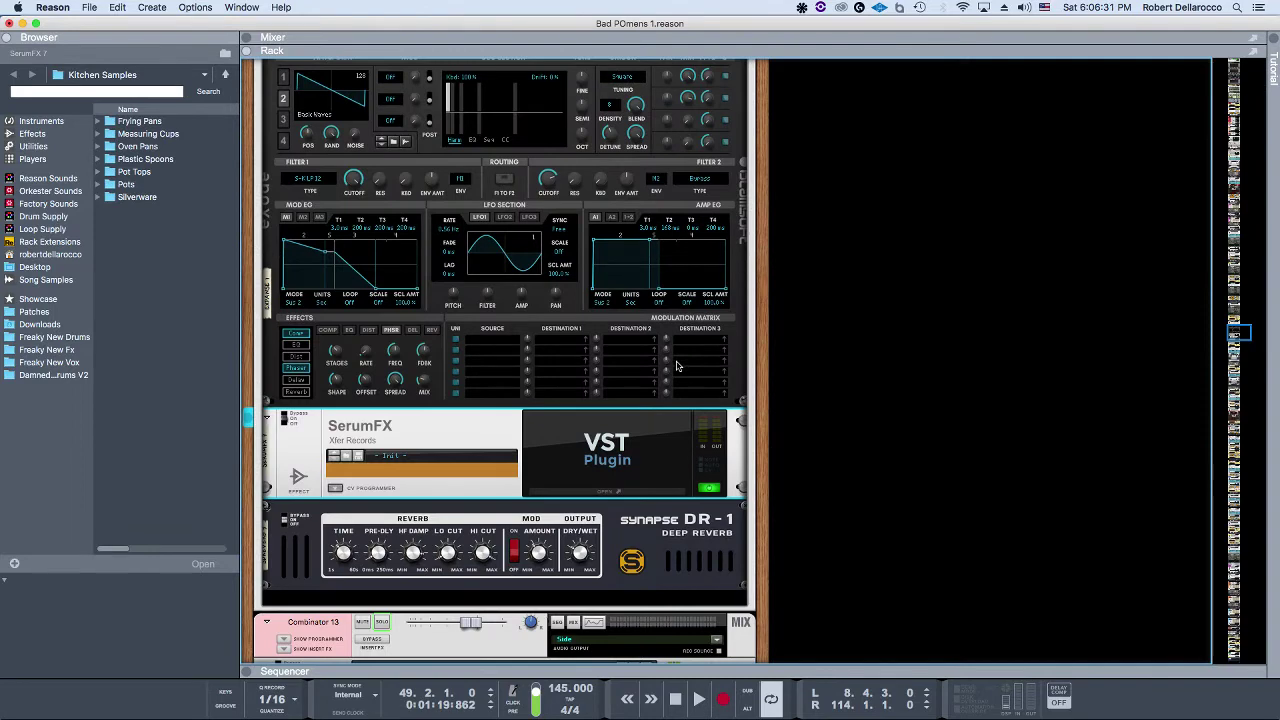
key("F6")
left_click(450, 514)
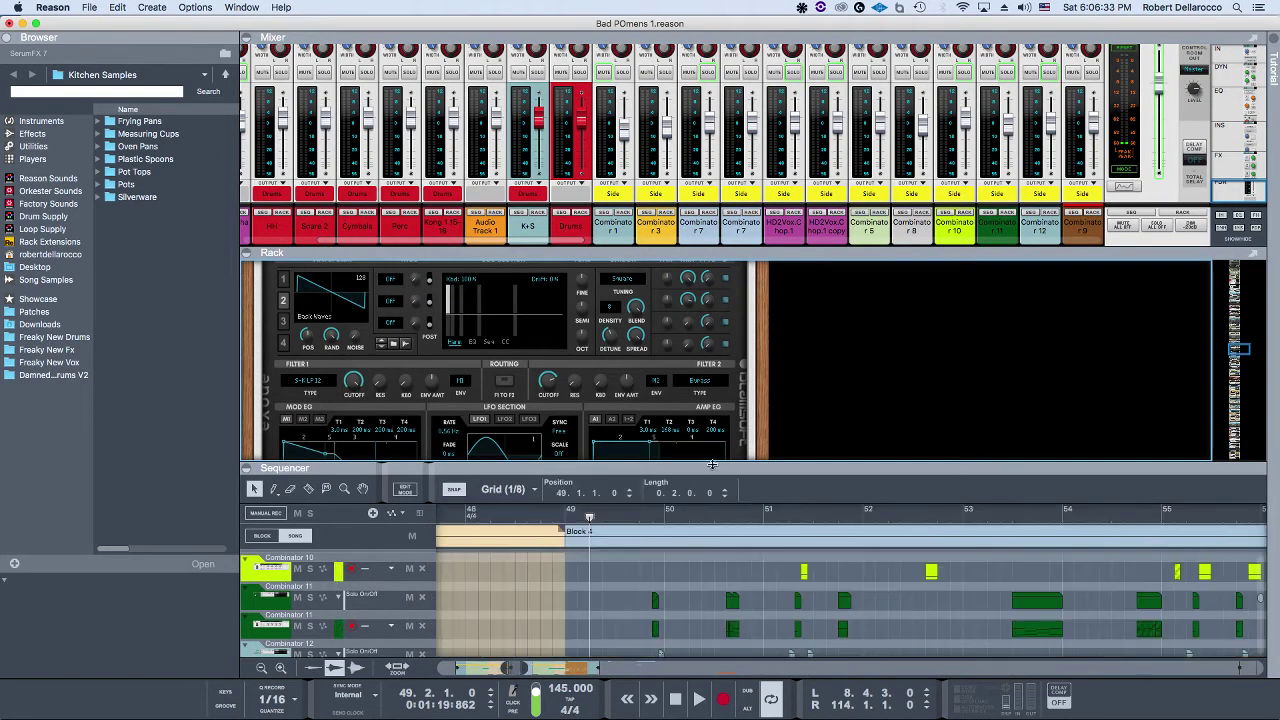
left_click_drag(712, 466, 658, 62)
left_click(266, 384)
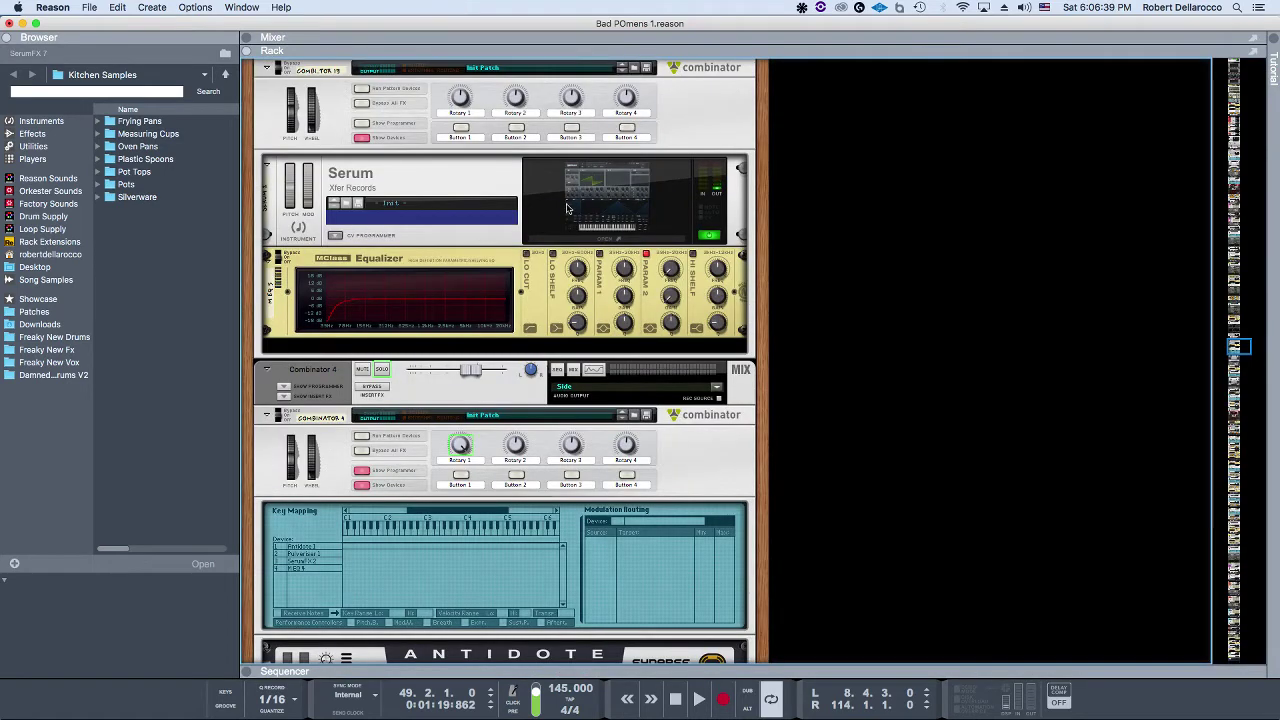
Step: Open Combinator 13's Serum plugin window, inspect its oscillator and FX pages, close it and return to the sequencer
left_click(628, 168)
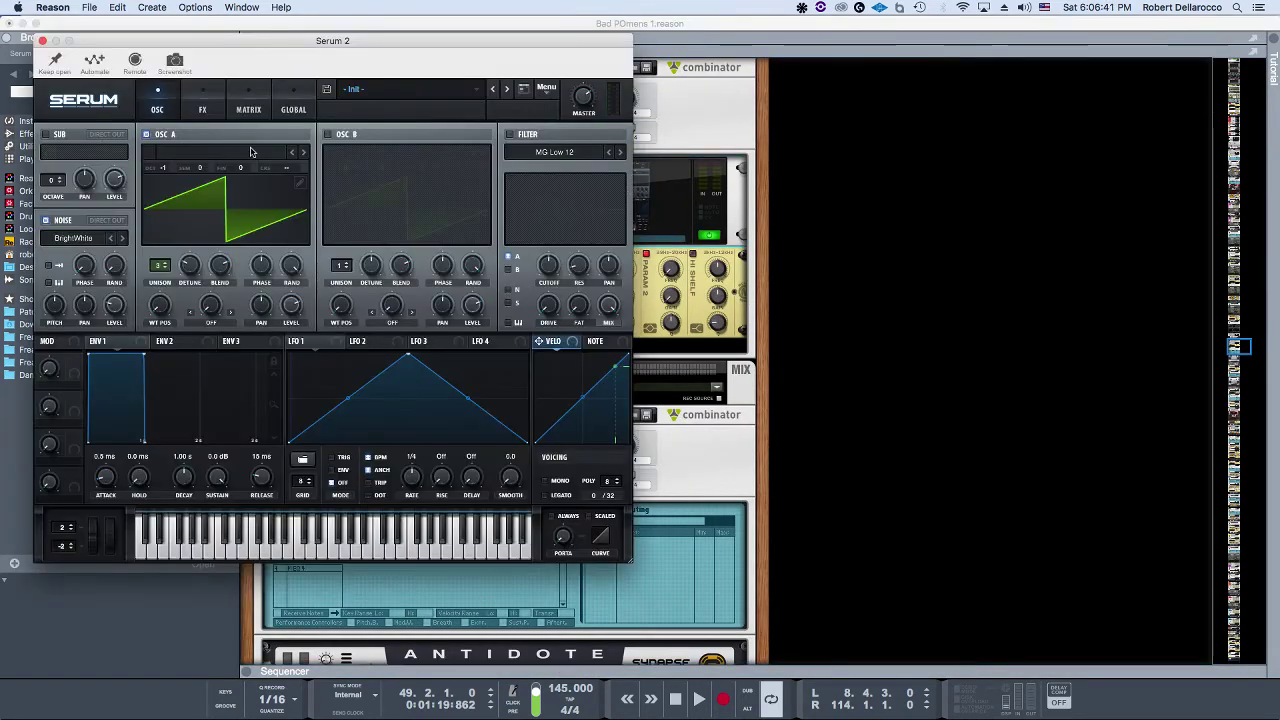
left_click(202, 106)
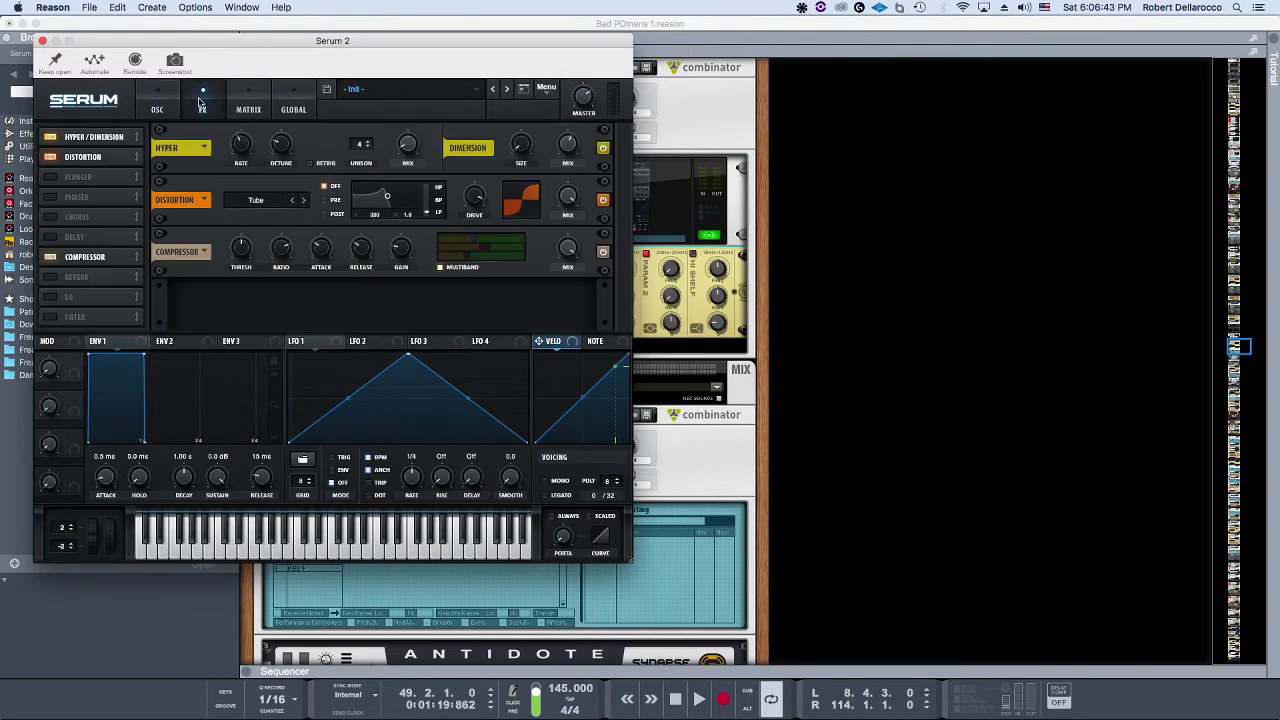
left_click(42, 40)
key("F6")
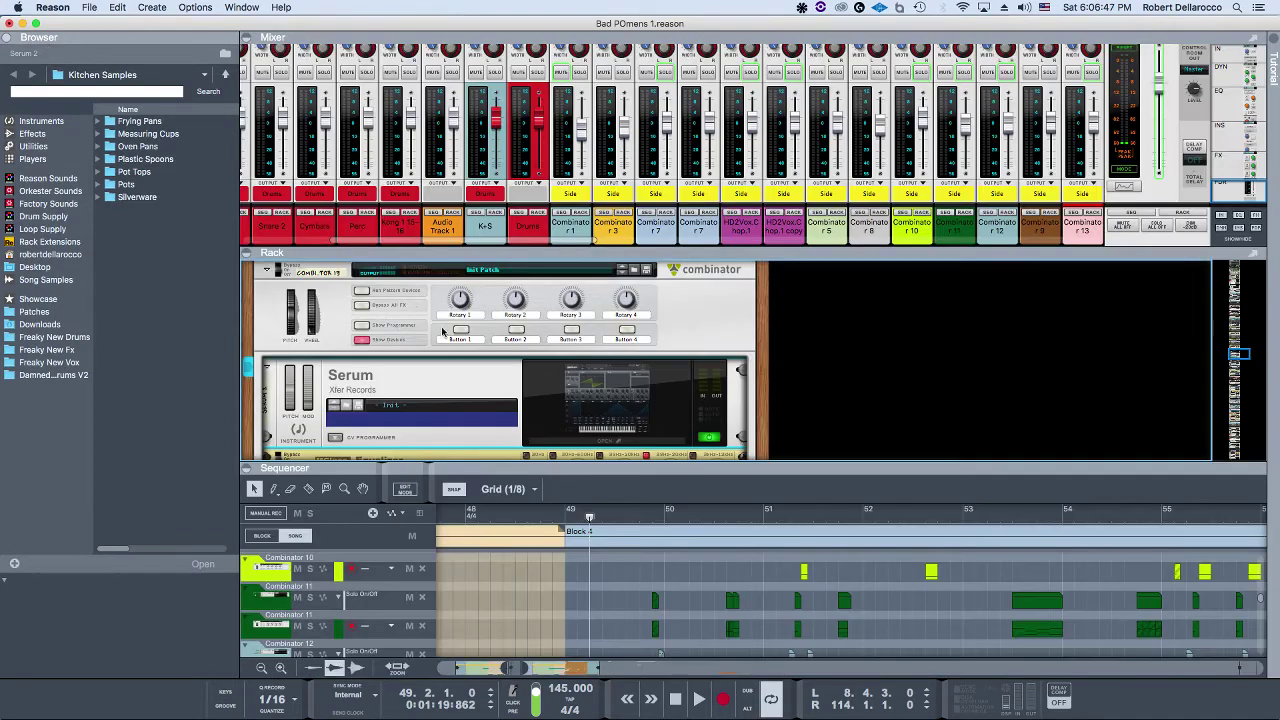
key("F7")
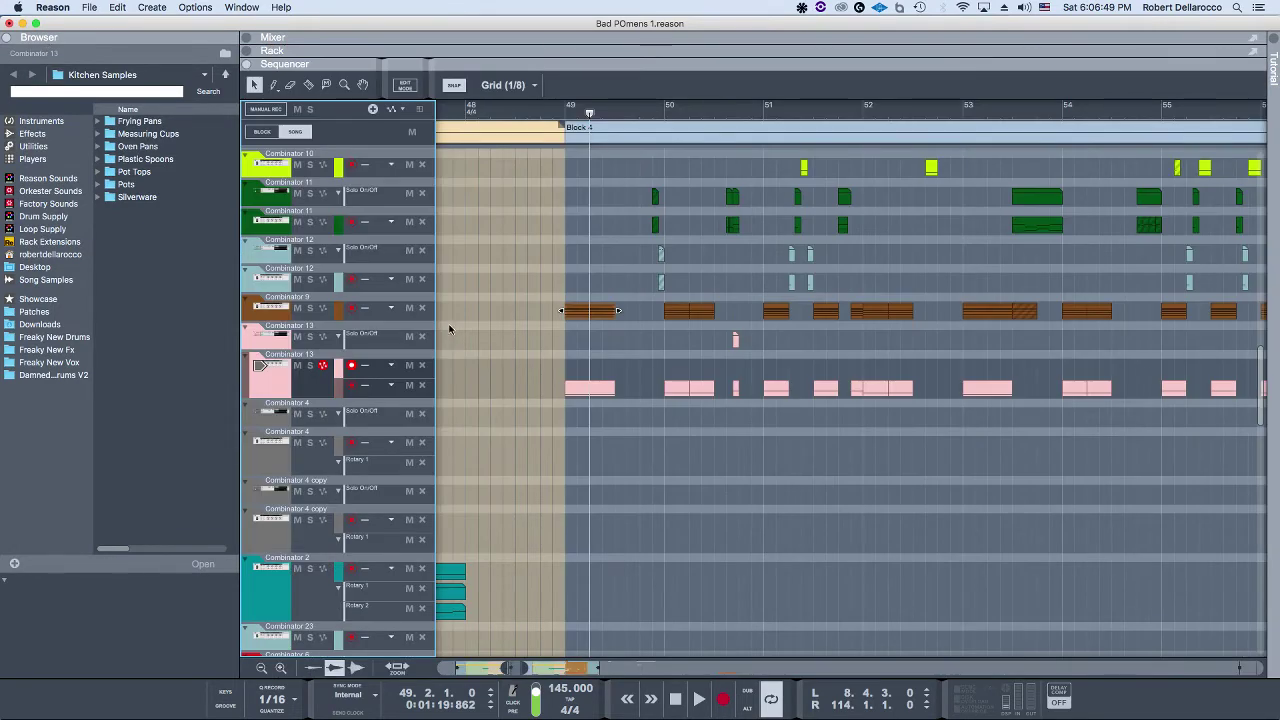
Step: Find the SuperSub! 2.0 track, place the playhead at 49.1.3 over its first Block 4 clip and select the track
scroll(492, 381, "down", 15)
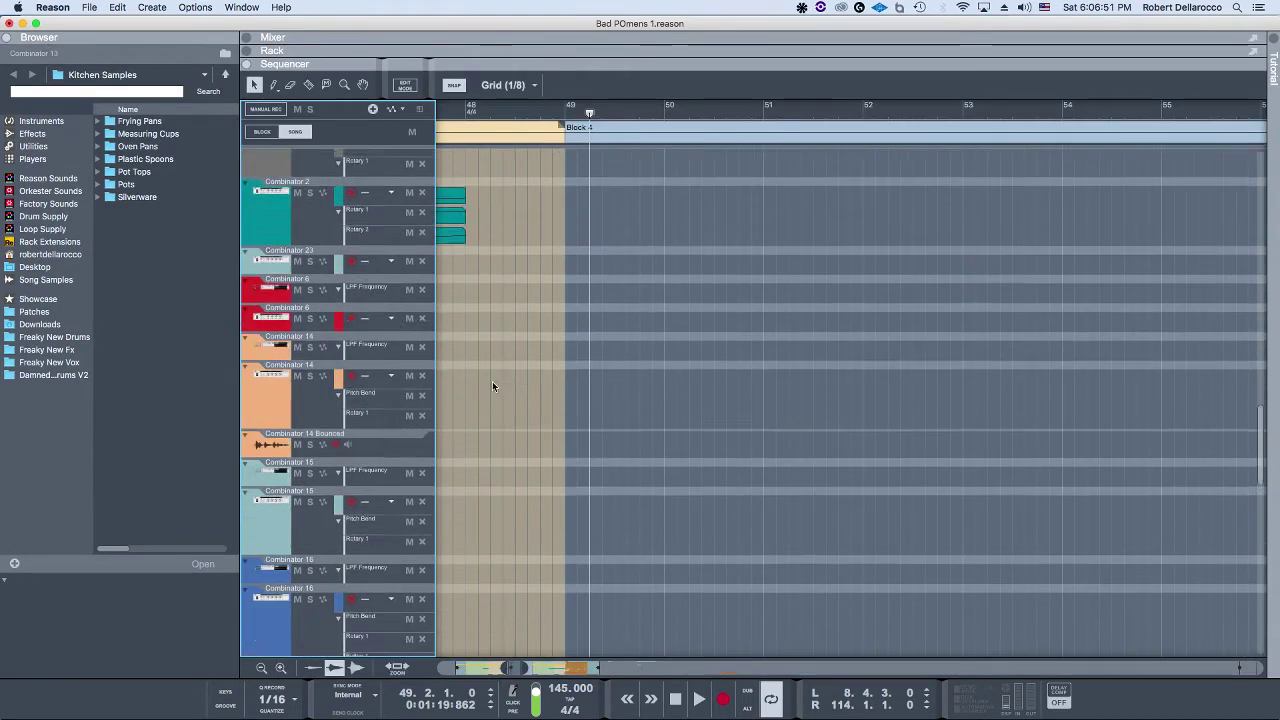
scroll(506, 381, "down", 3)
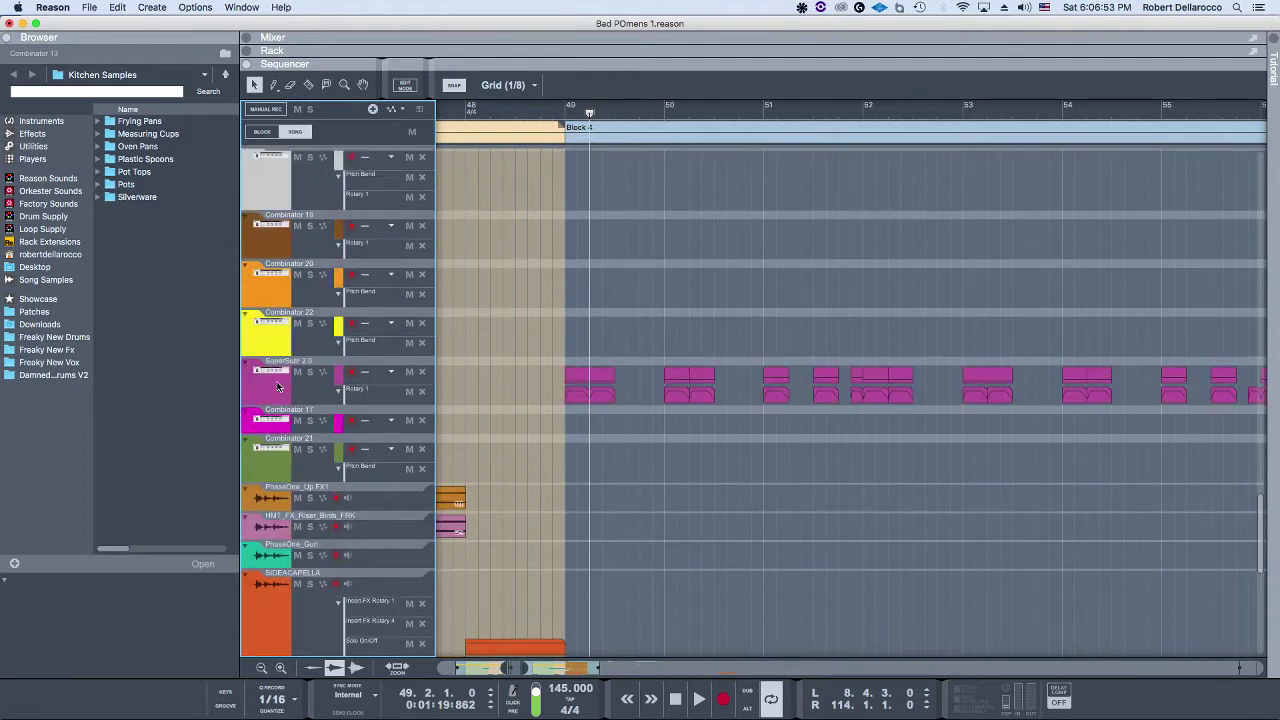
left_click_drag(592, 110, 577, 116)
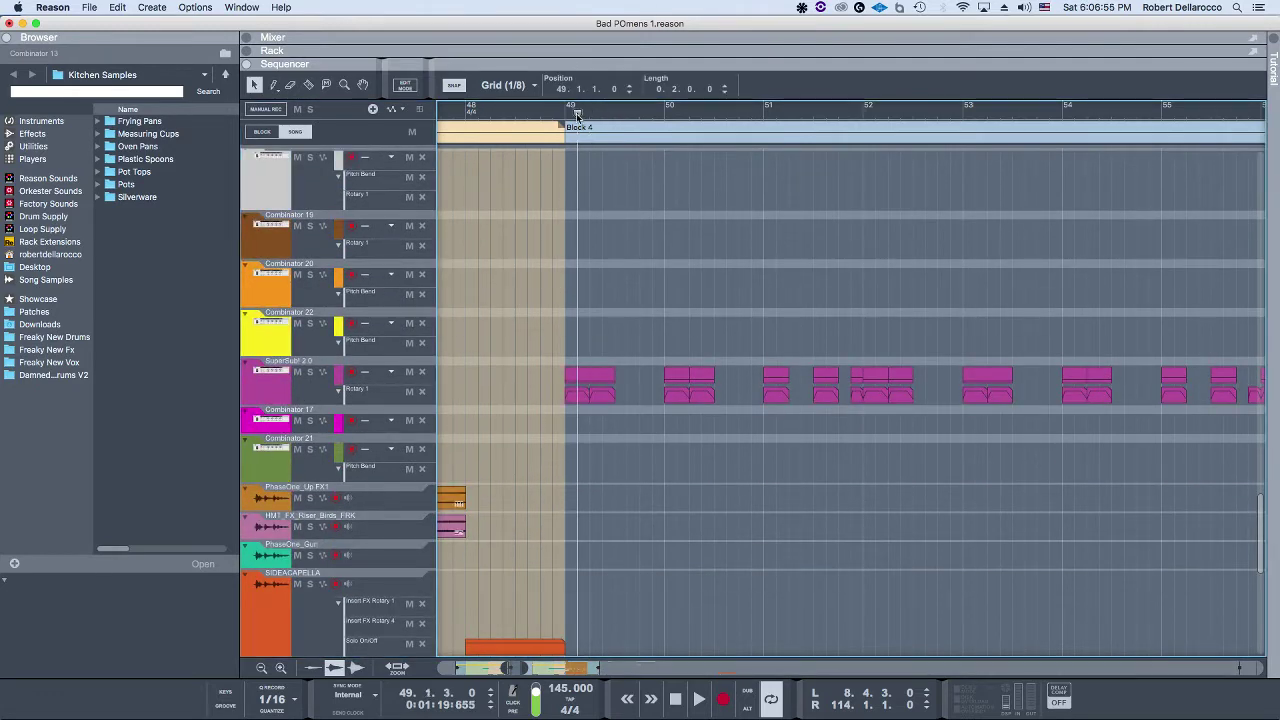
left_click(269, 376)
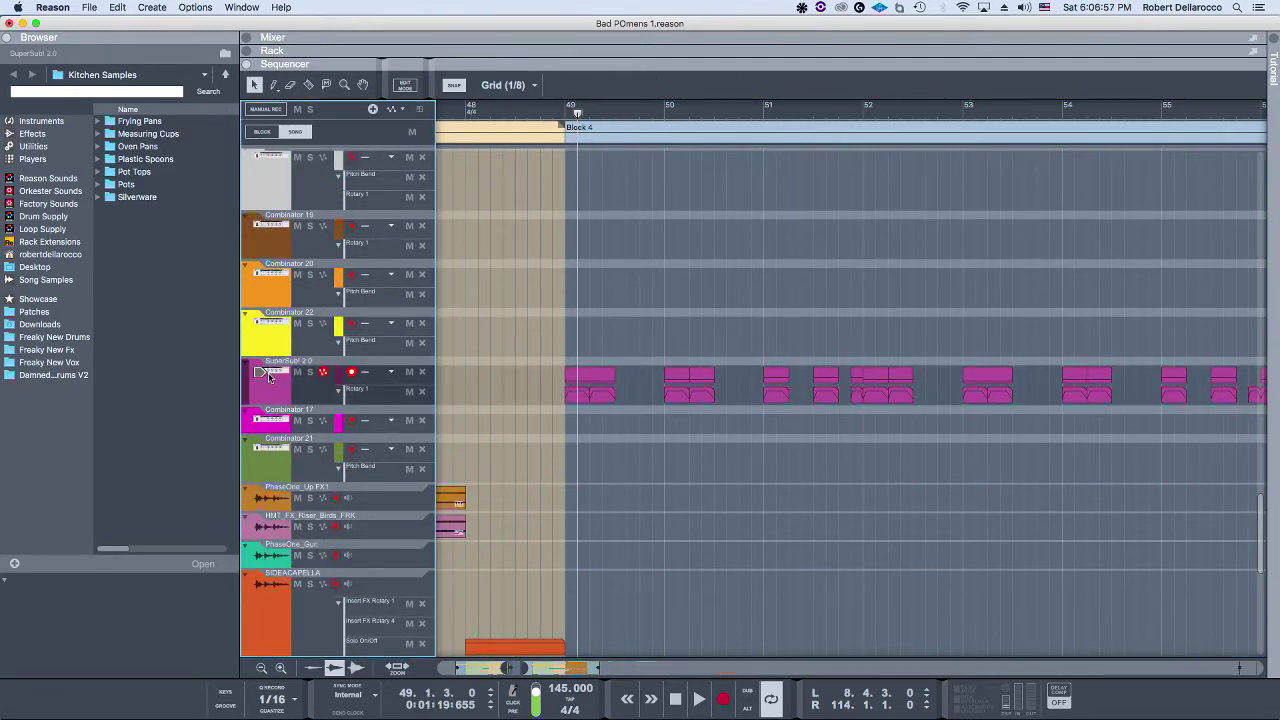
Step: Select the Combinator 7 track for live playing, switch to Combinator 1 and return to Combinator 7
scroll(550, 320, "up", 15)
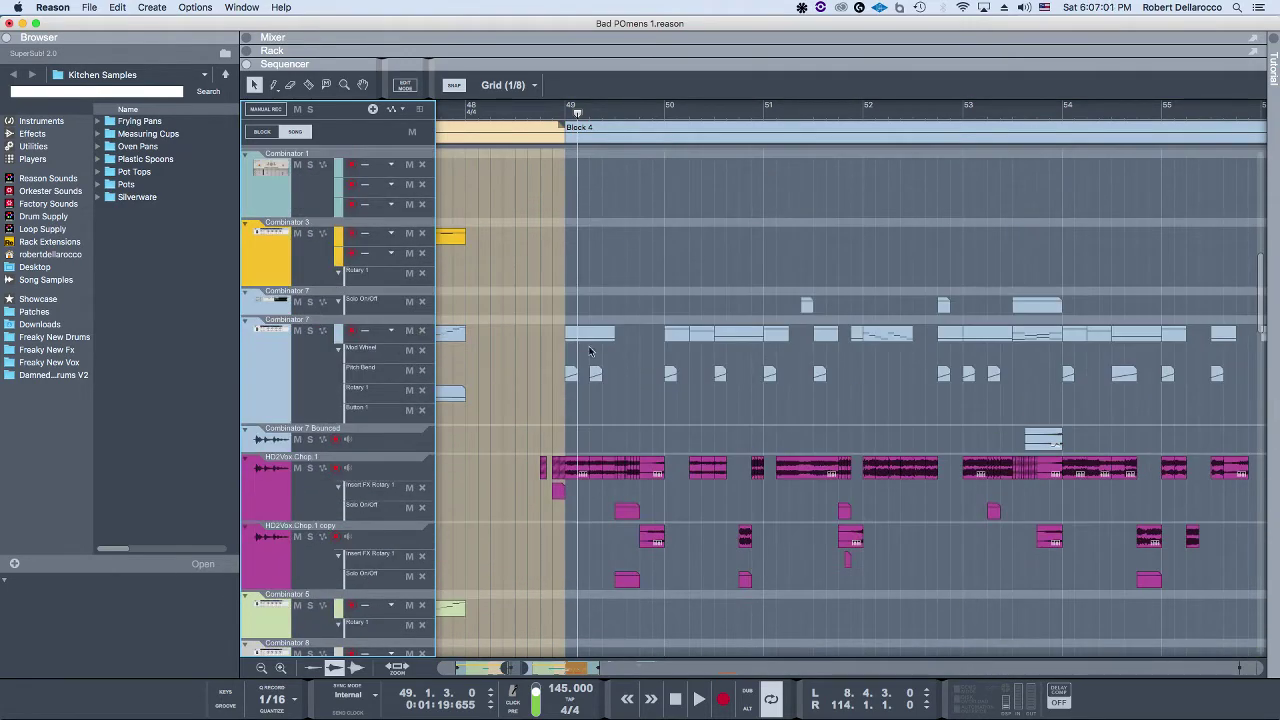
left_click(293, 360)
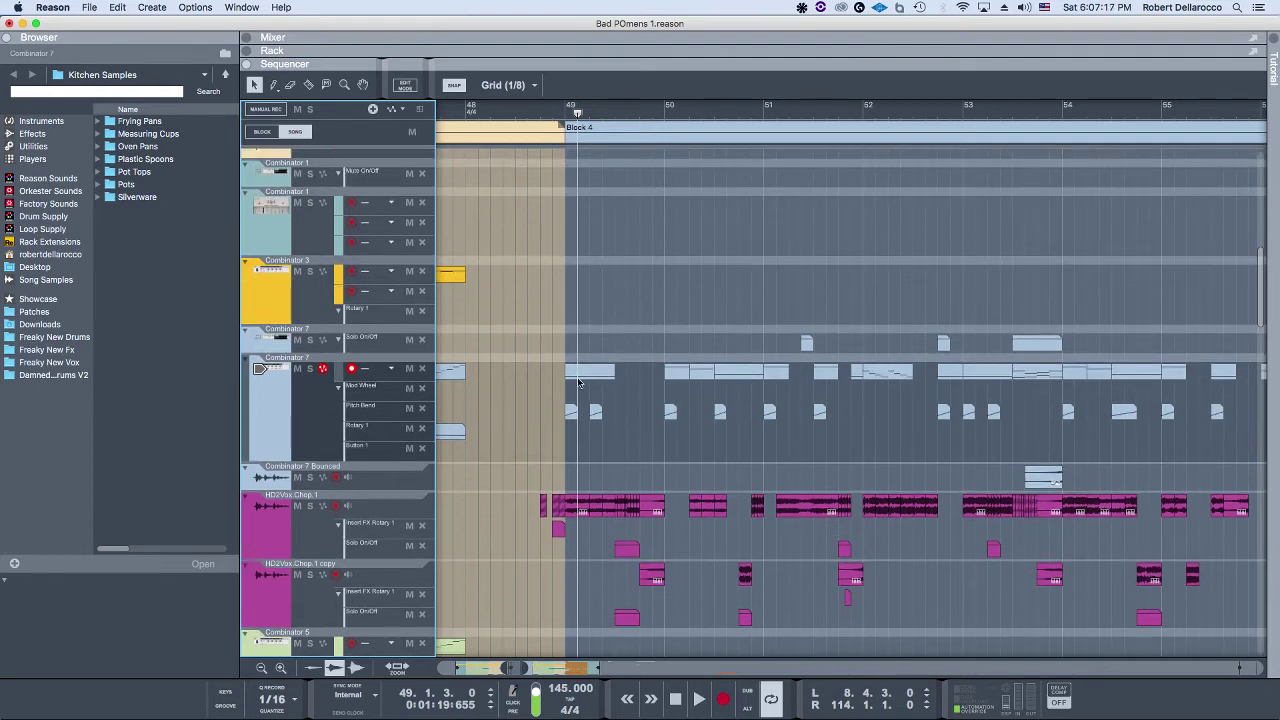
scroll(578, 388, "up", 4)
left_click(275, 276)
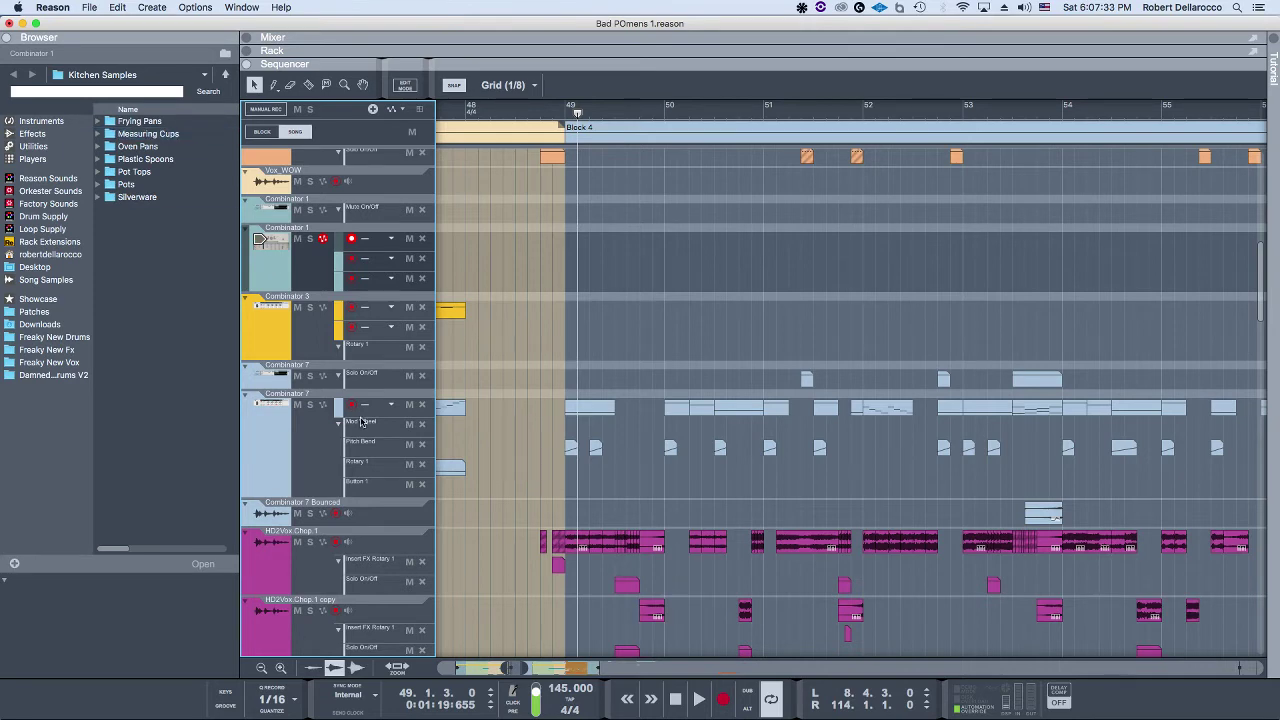
left_click(276, 443)
scroll(491, 451, "down", 1)
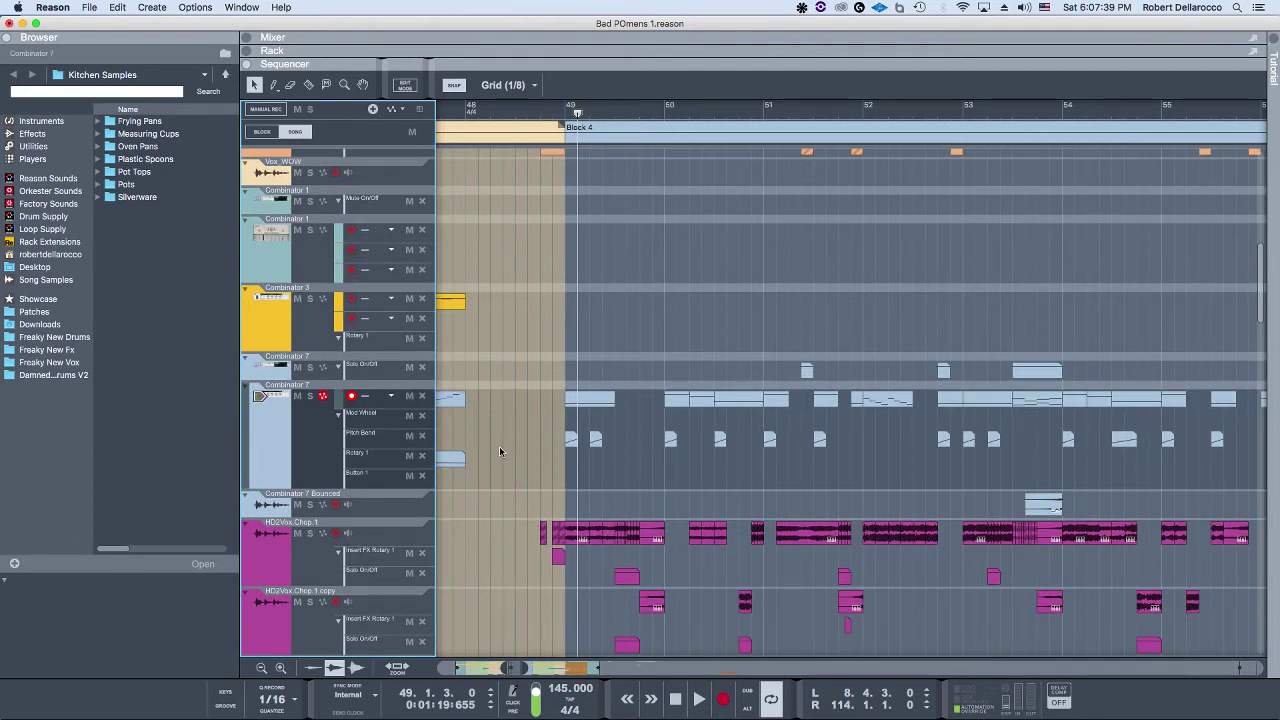
Step: Look over the Block 4 instrument tracks and play the first beats of the block from bar 49
scroll(508, 451, "down", 10)
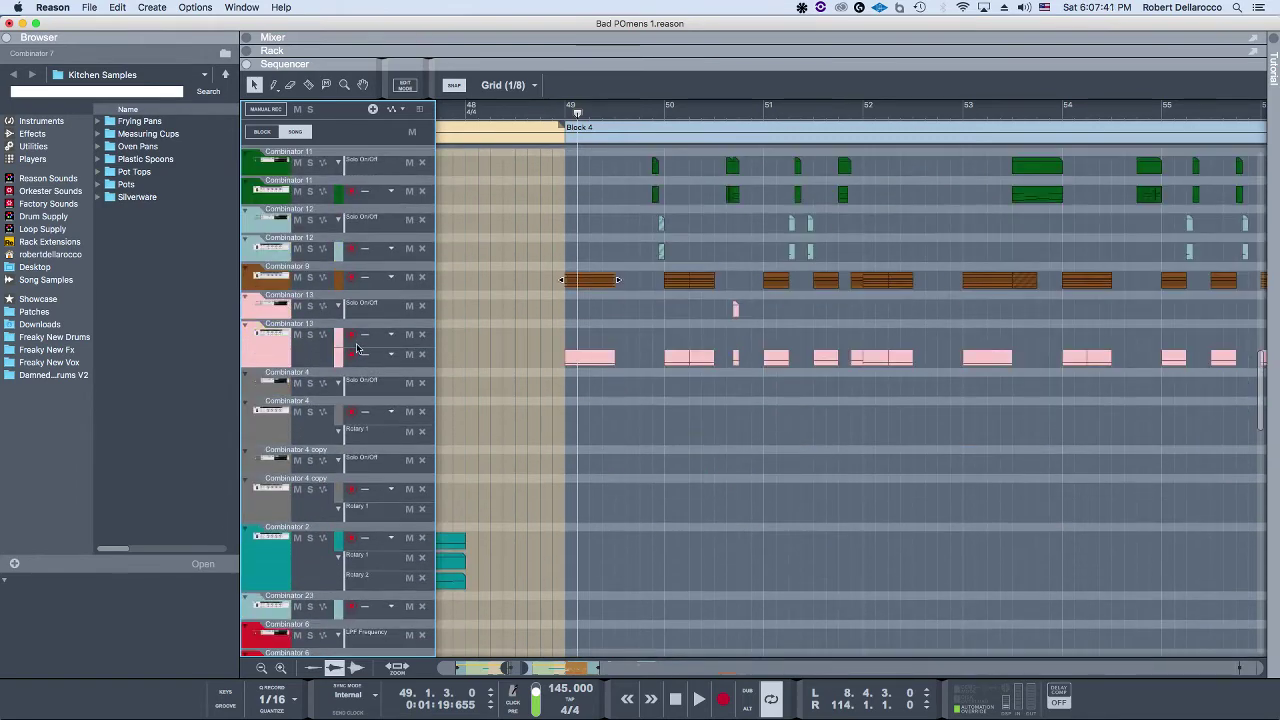
scroll(491, 429, "up", 8)
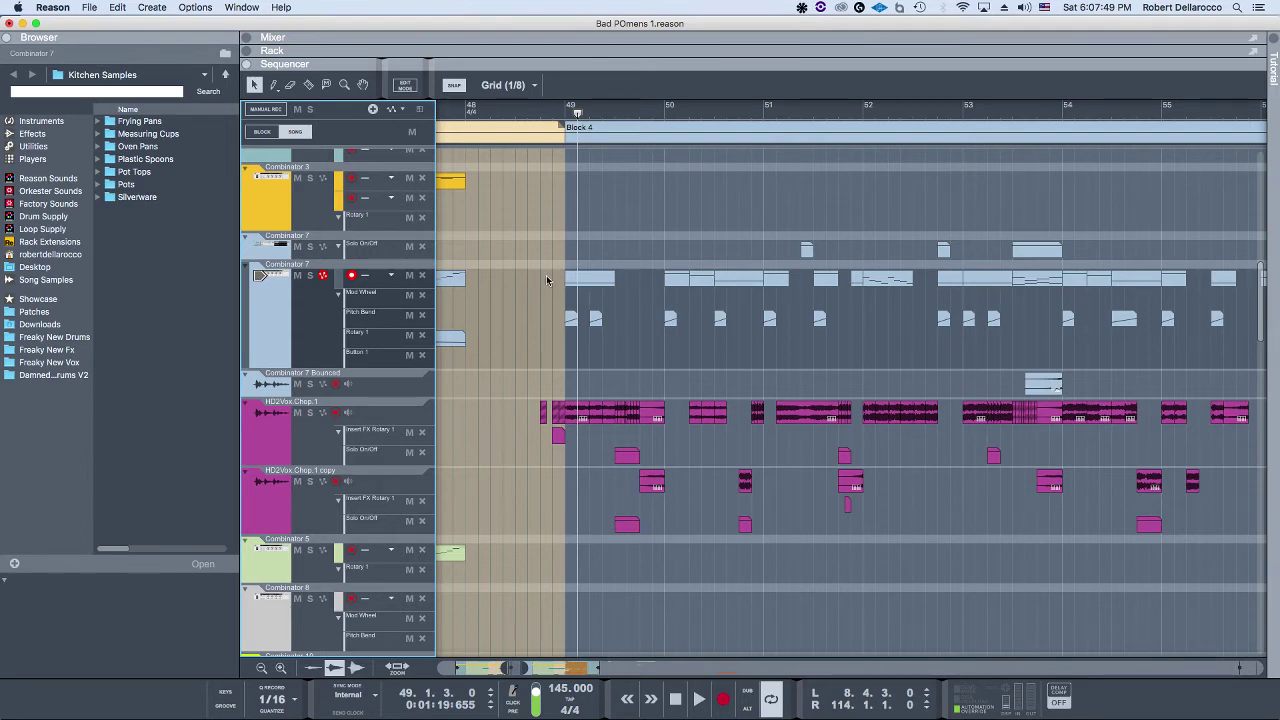
scroll(557, 538, "down", 10)
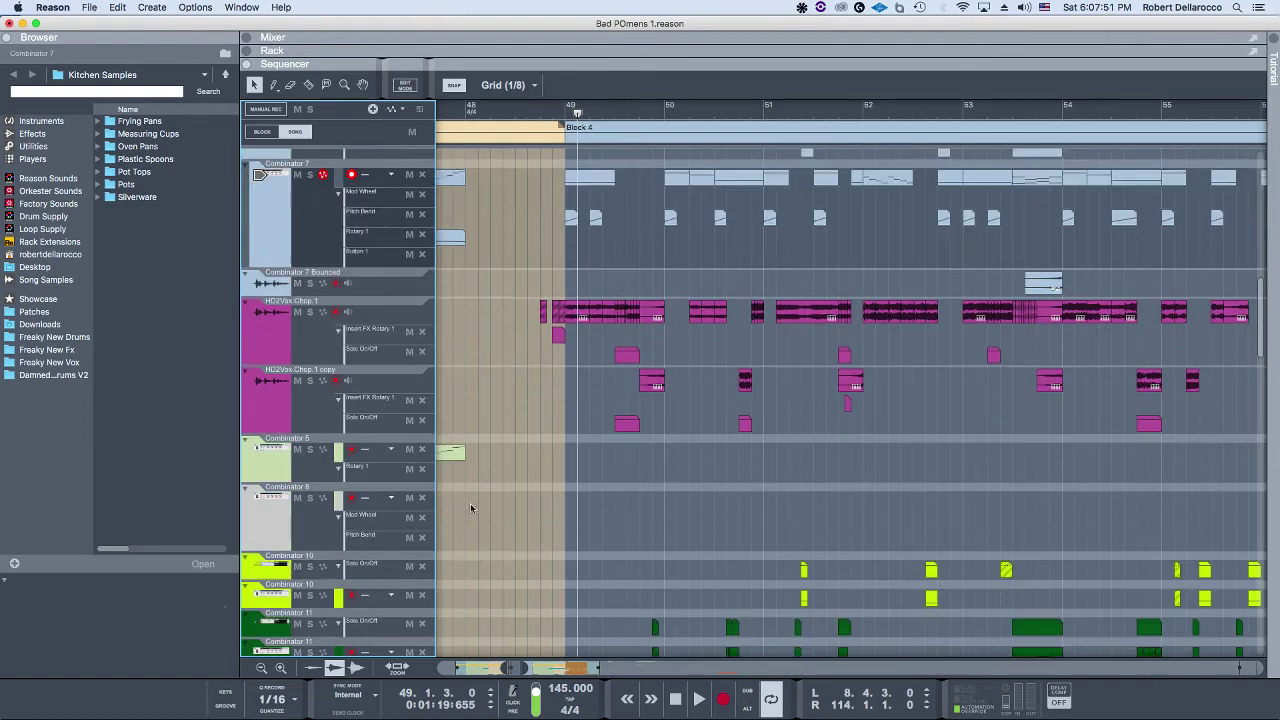
scroll(539, 538, "up", 10)
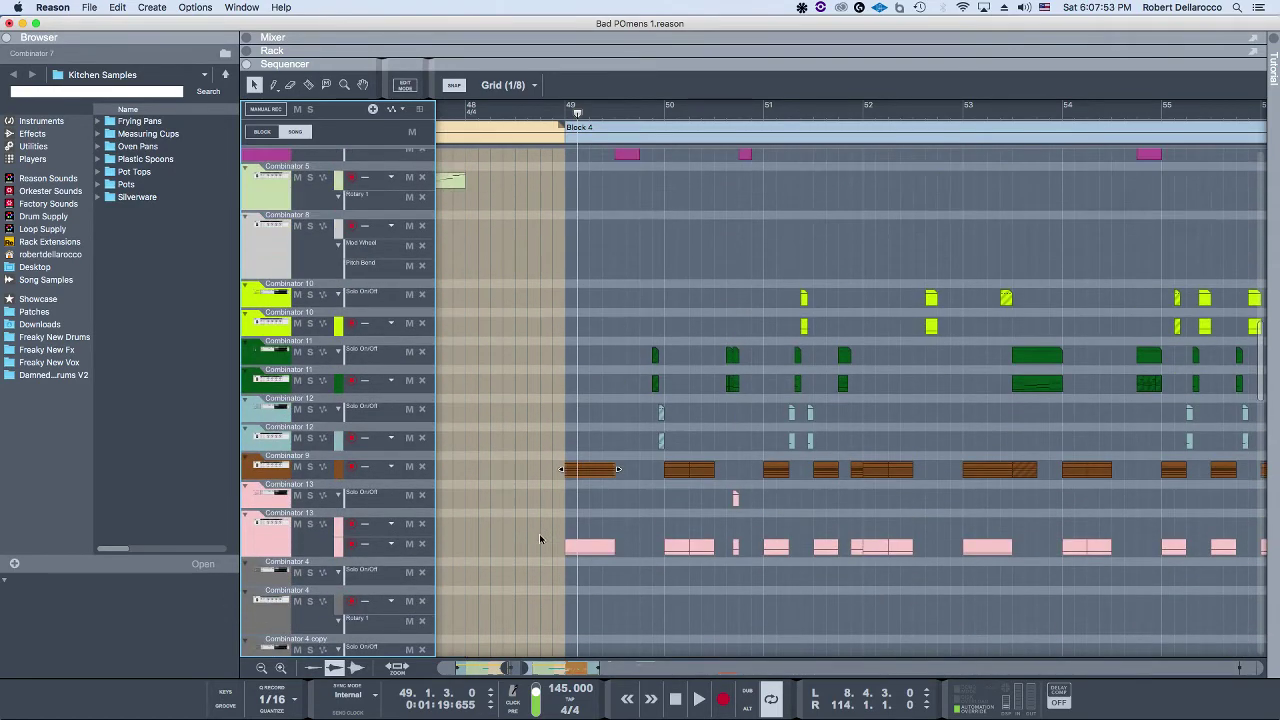
left_click(566, 113)
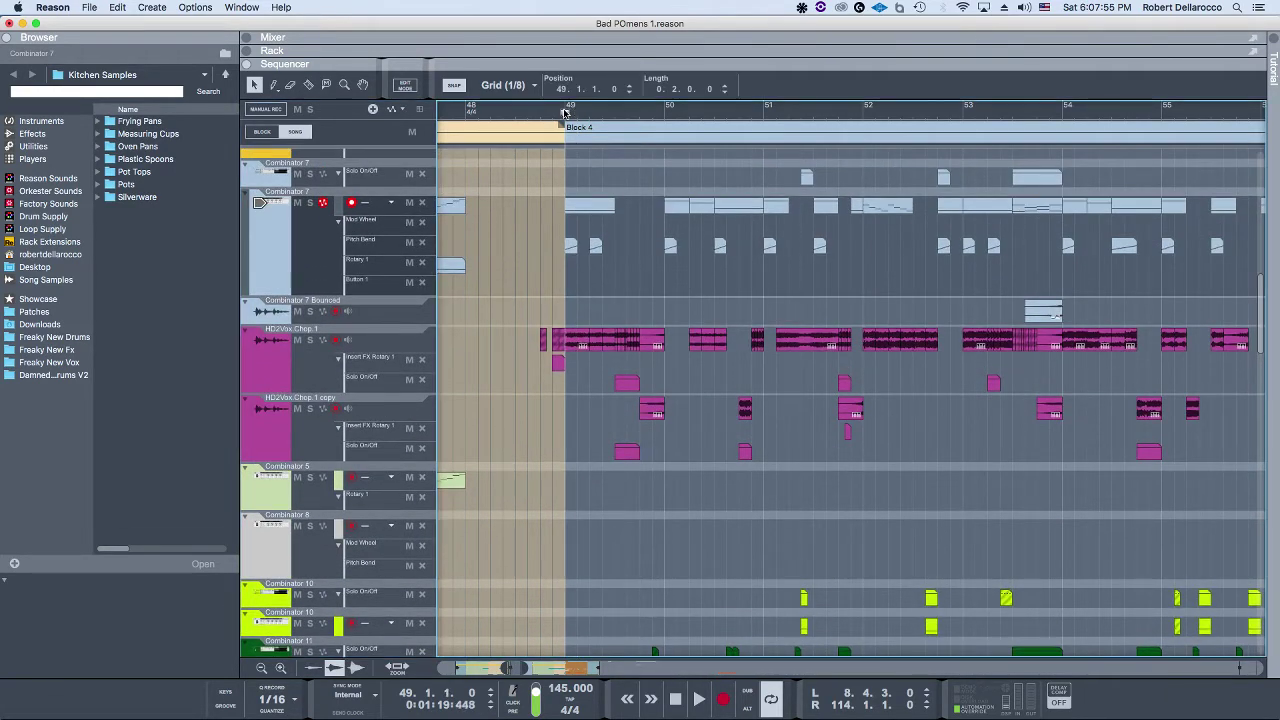
key("space")
key("space")
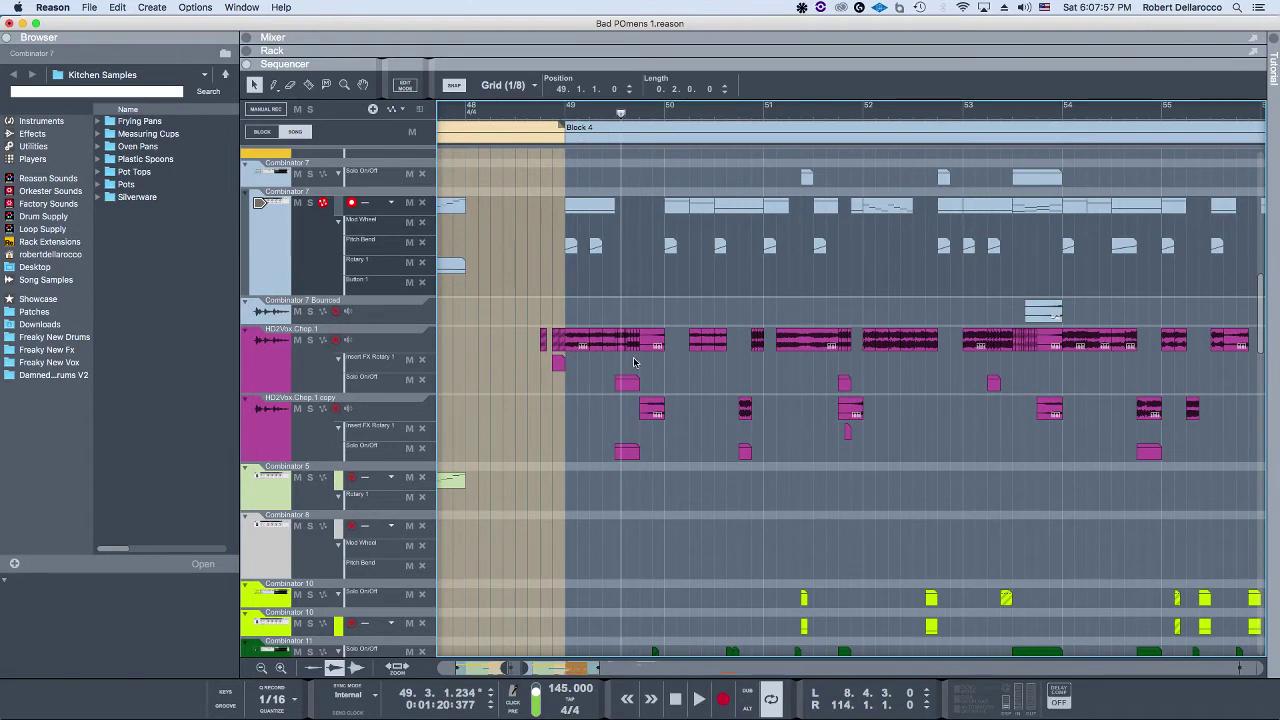
Step: Solo the HD2Vox.Chop.1 vocal track and play it from bar 49 to about the middle of bar 51
left_click(284, 348)
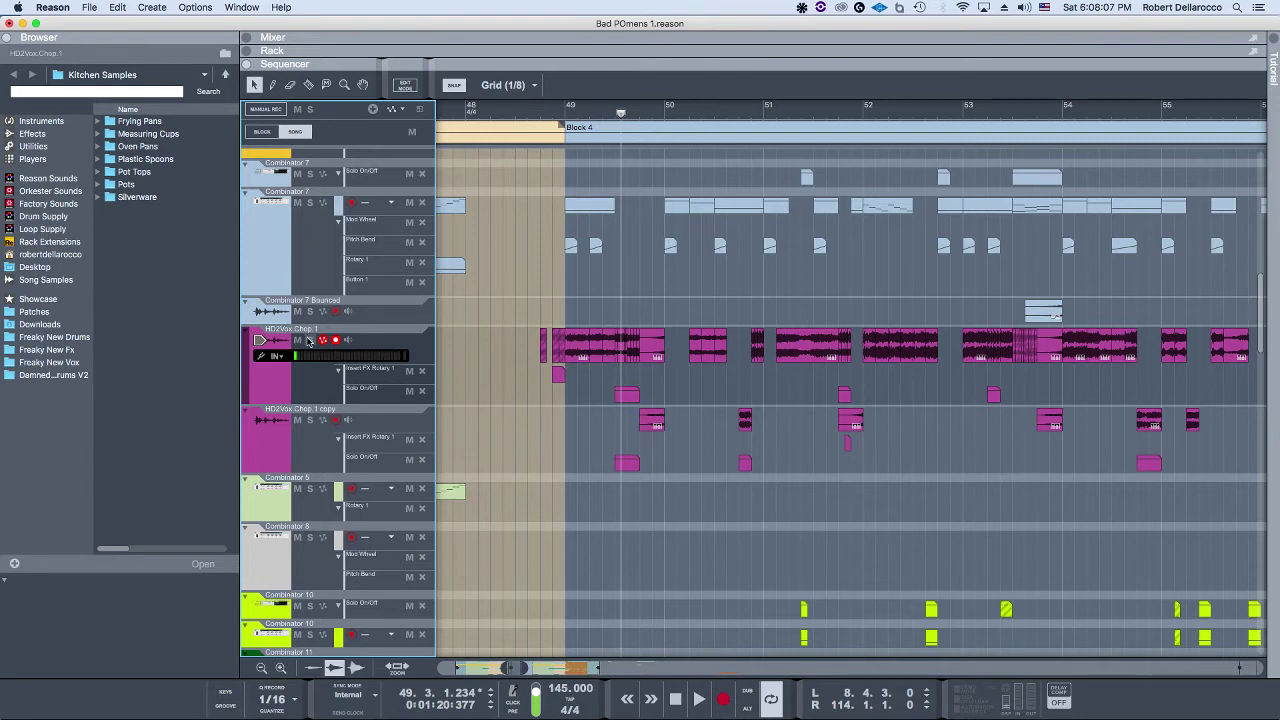
left_click(310, 340)
left_click(564, 114)
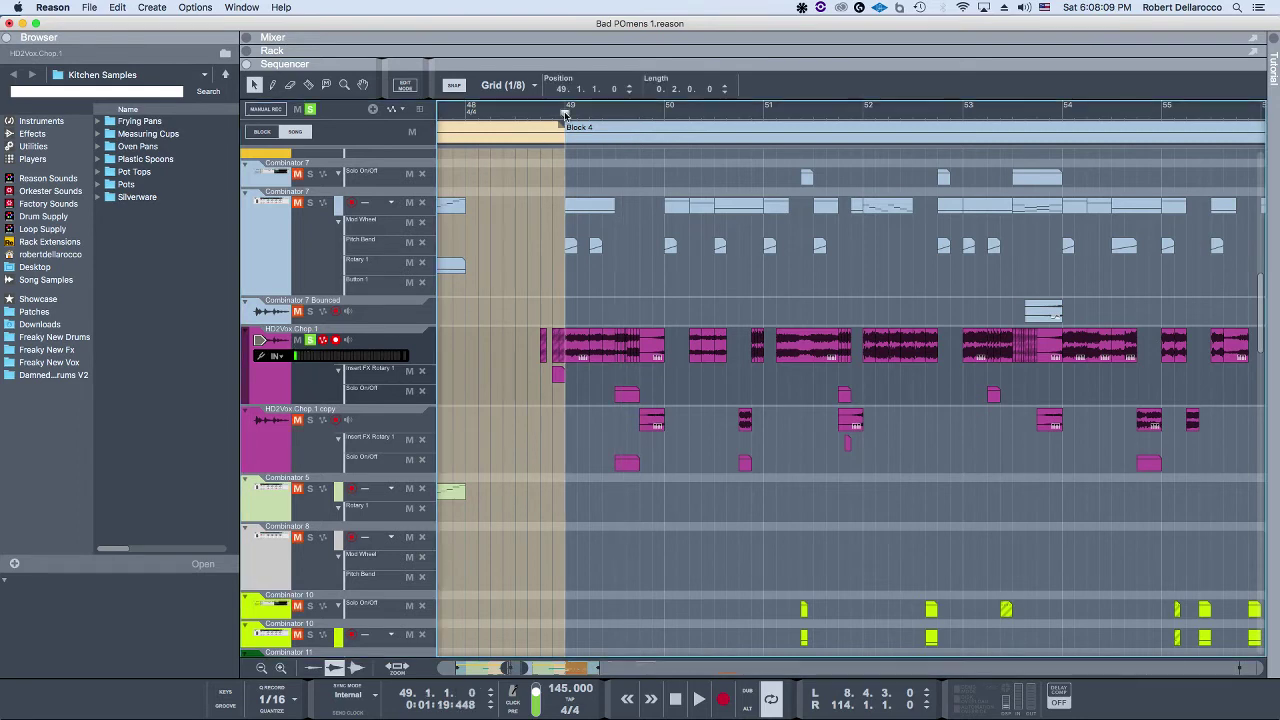
left_click(310, 109)
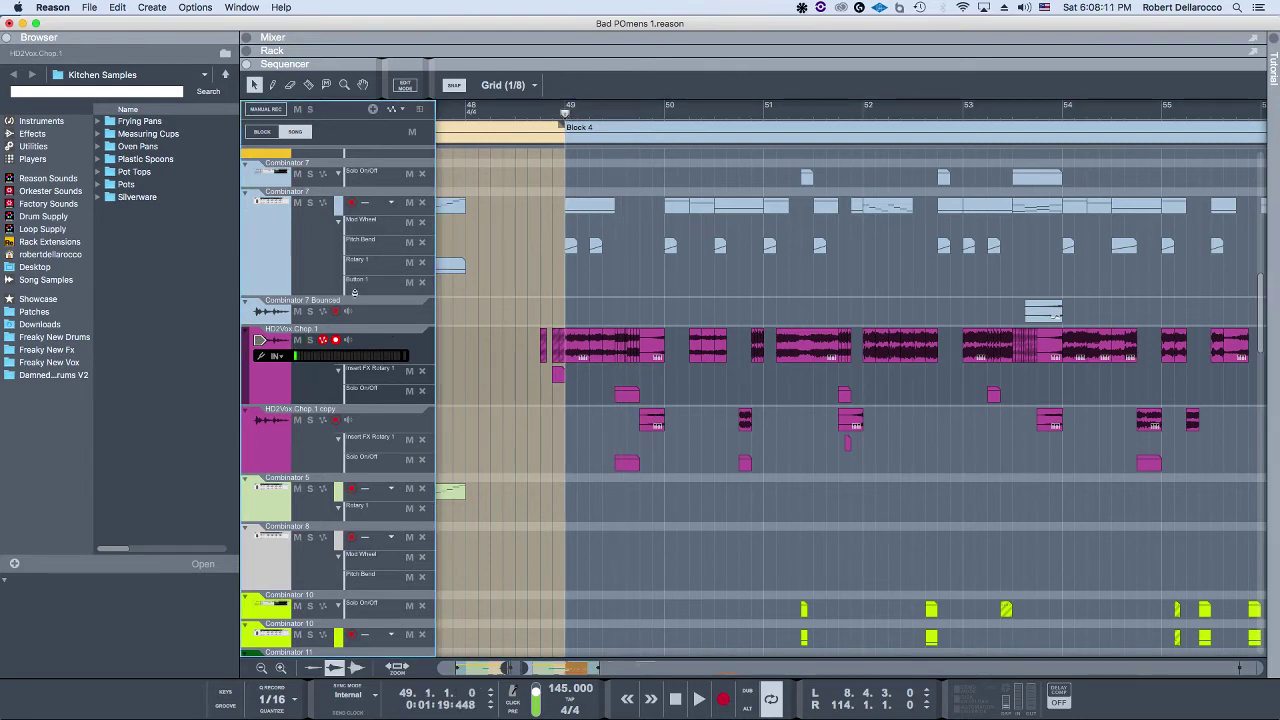
left_click(310, 341)
key("space")
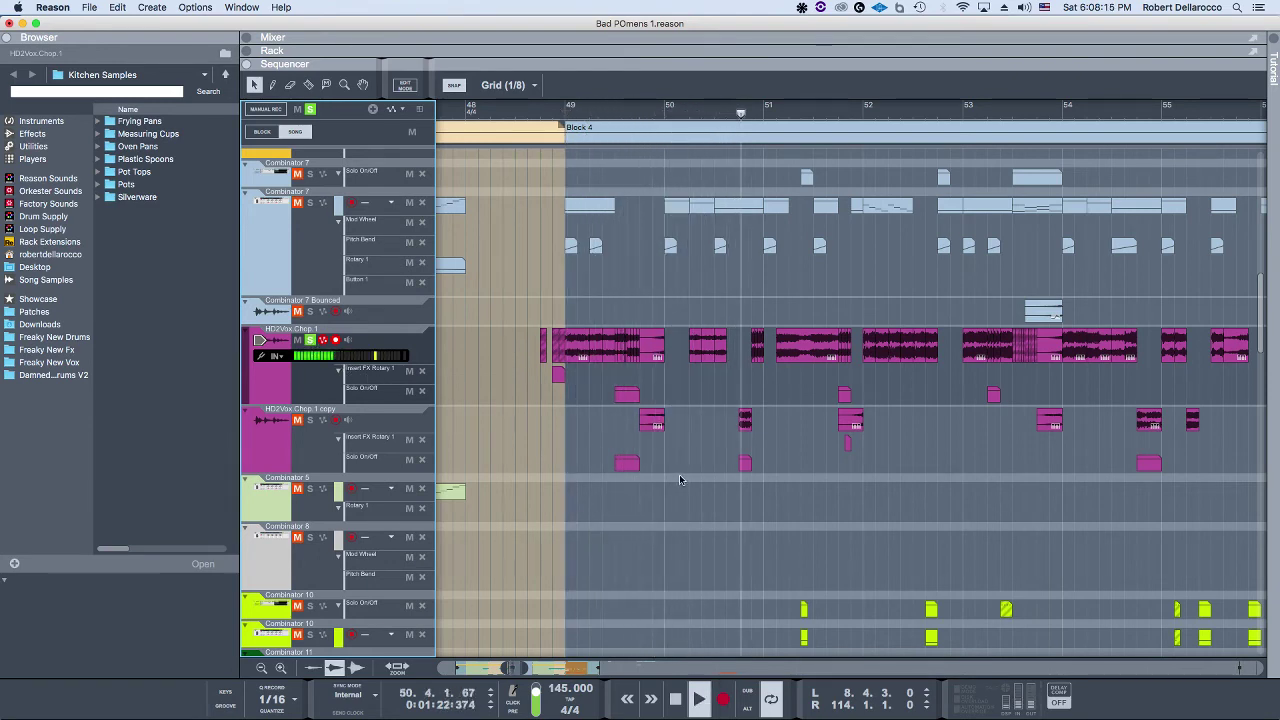
key("space")
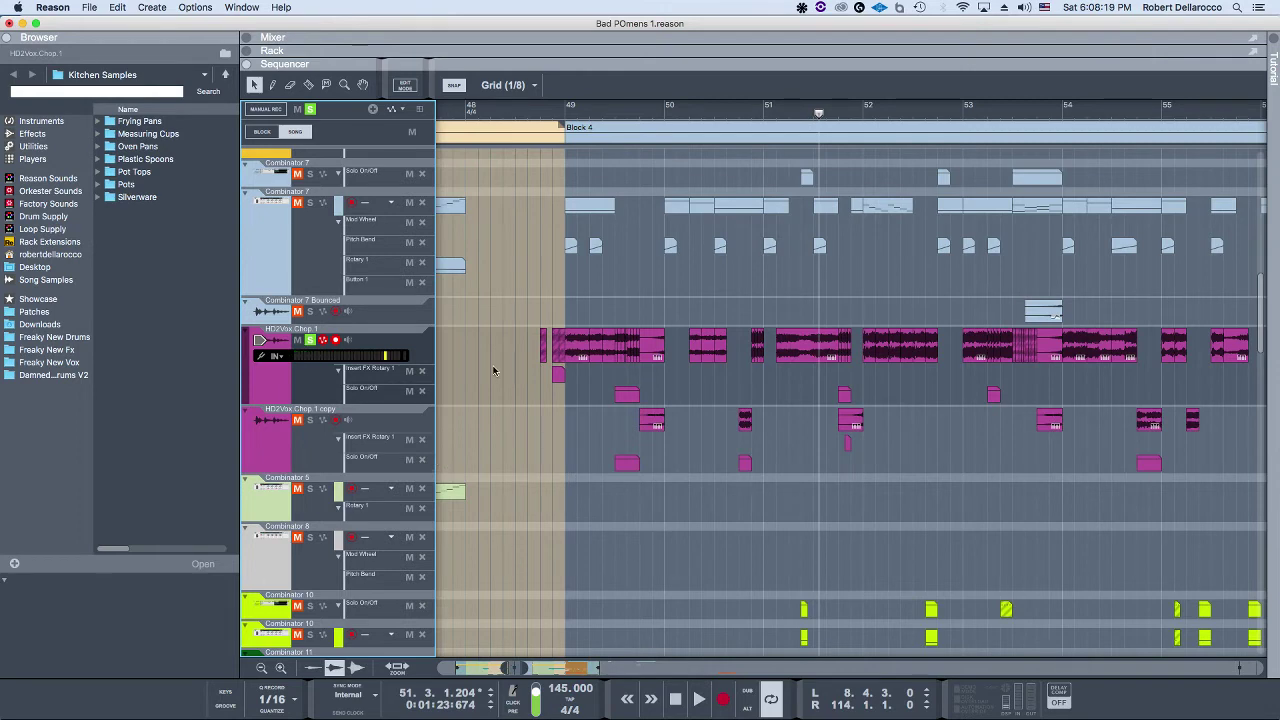
Step: Select HD2Vox.Chop.1's clips in the first two beats of bar 49 one by one to examine their transpose settings and chopped waveforms
left_click(579, 359)
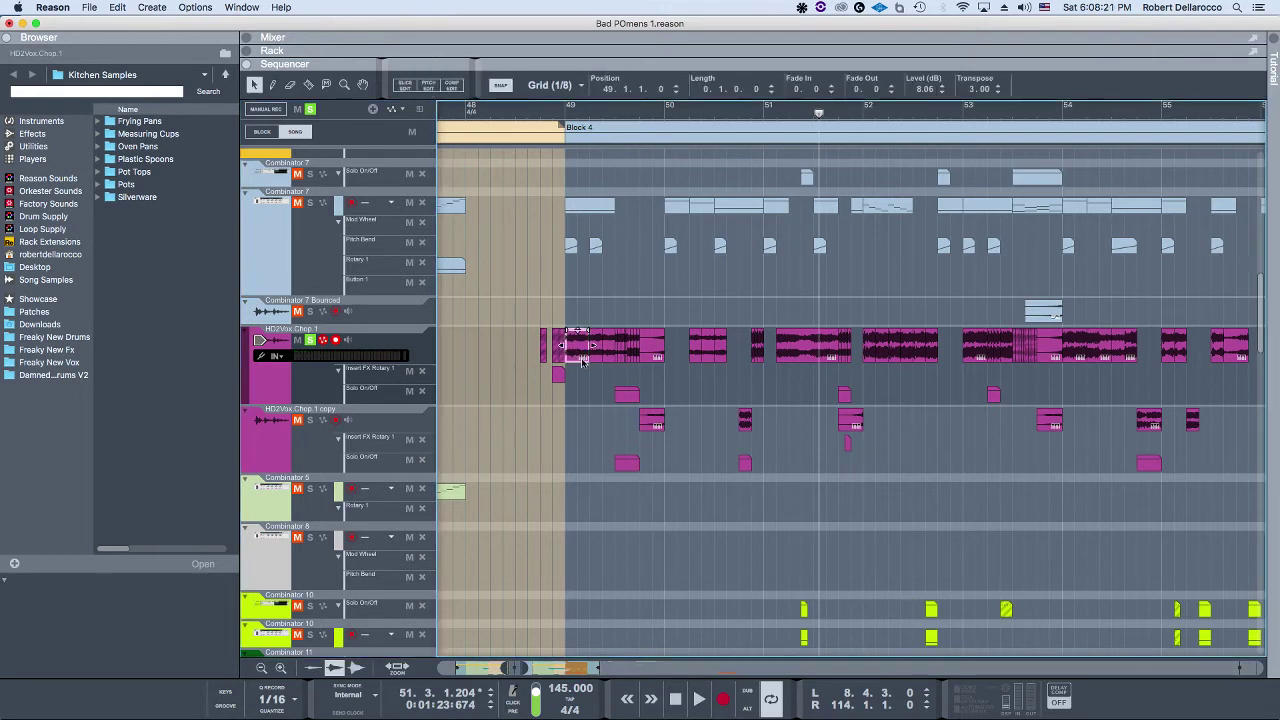
left_click(603, 352)
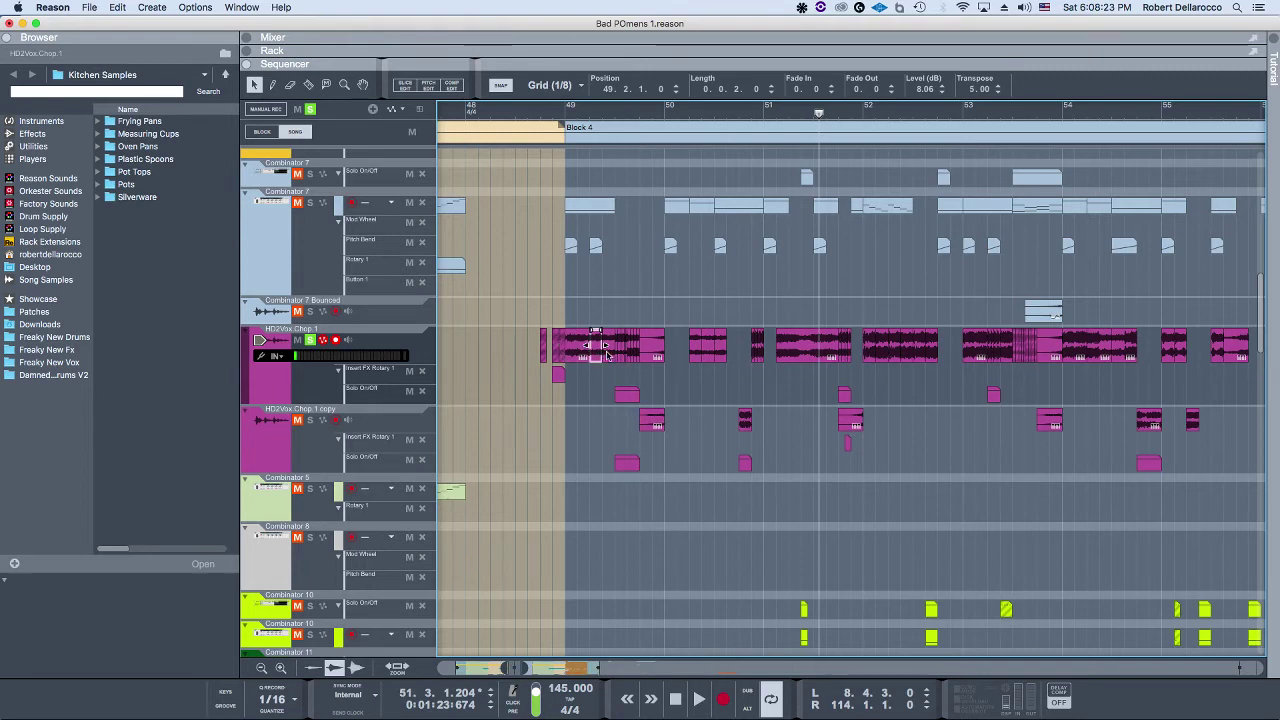
left_click(609, 352)
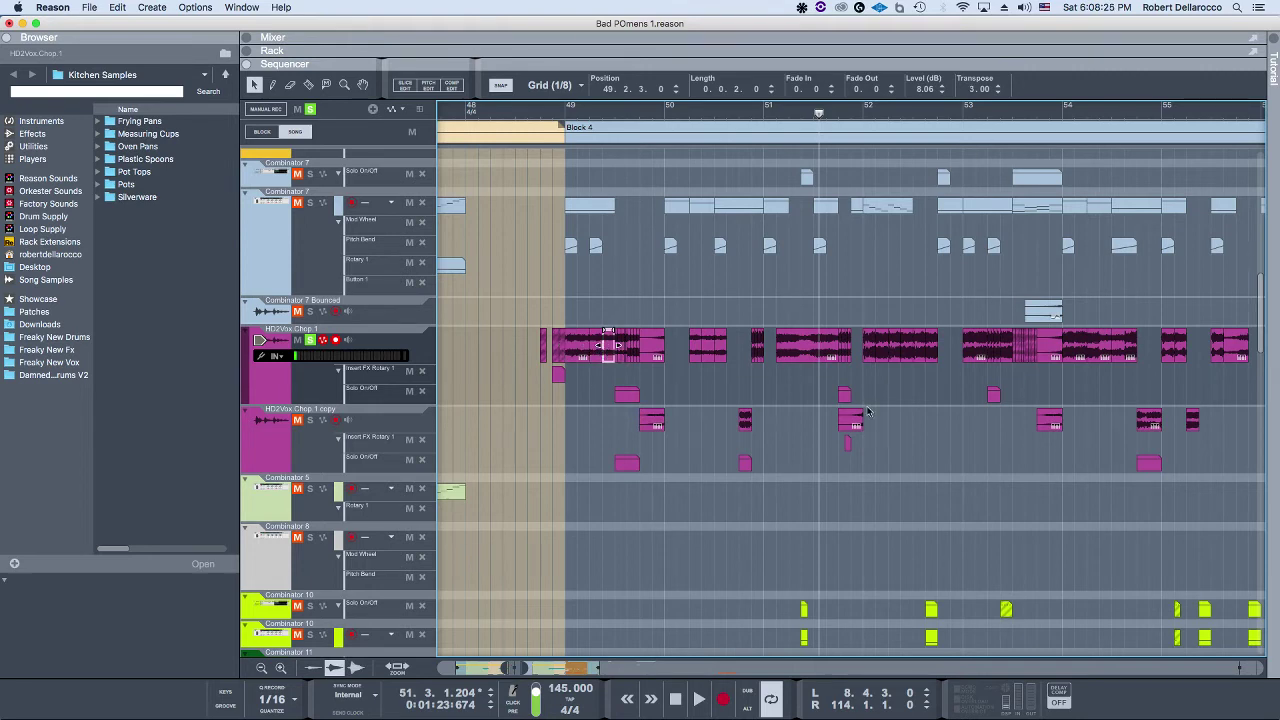
scroll(620, 395, "up", 2)
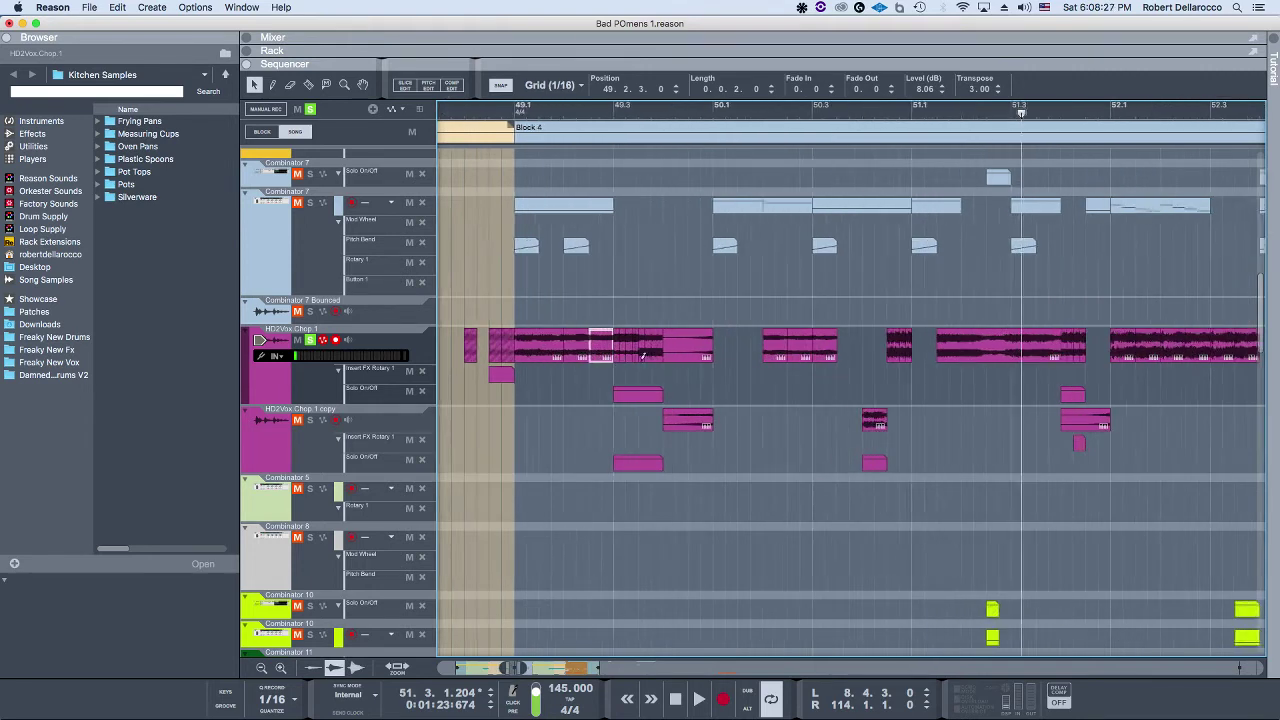
scroll(640, 368, "down", 2)
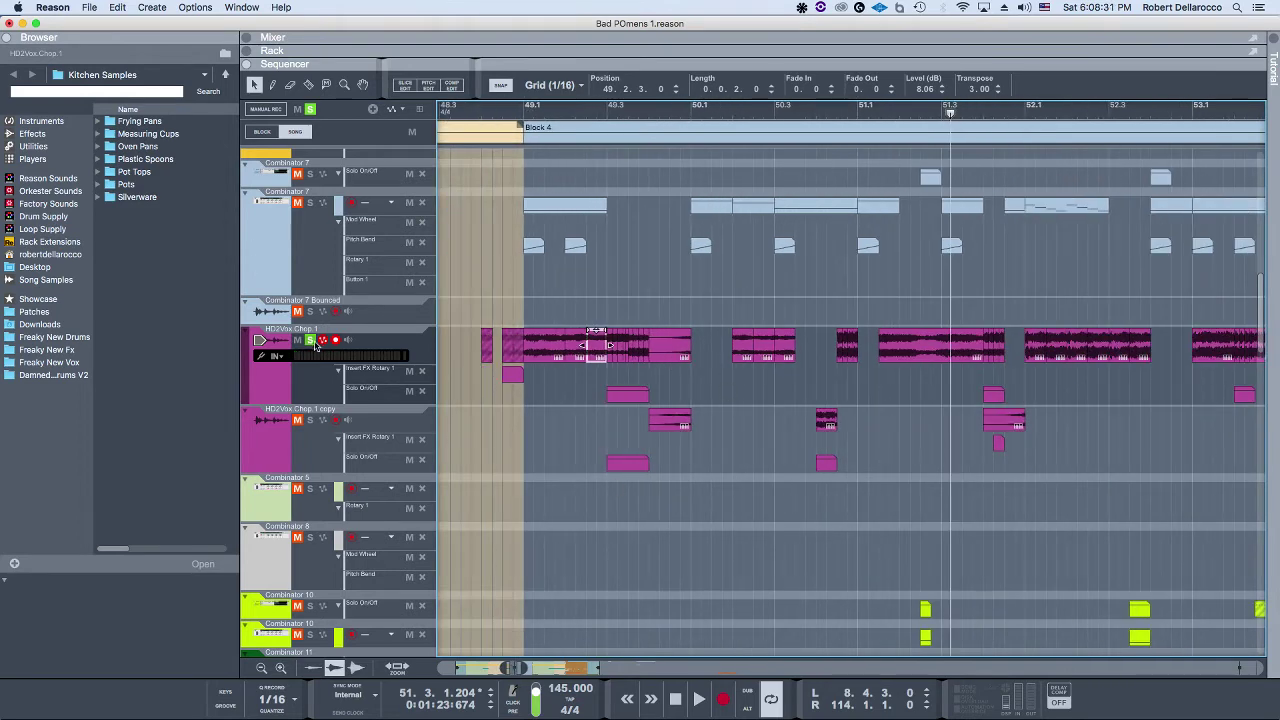
Step: Show HD2Vox.Chop.1's insert effects in the rack, open its SerumFX window, review the whole effects chain and bring back the sequencer
key("F6")
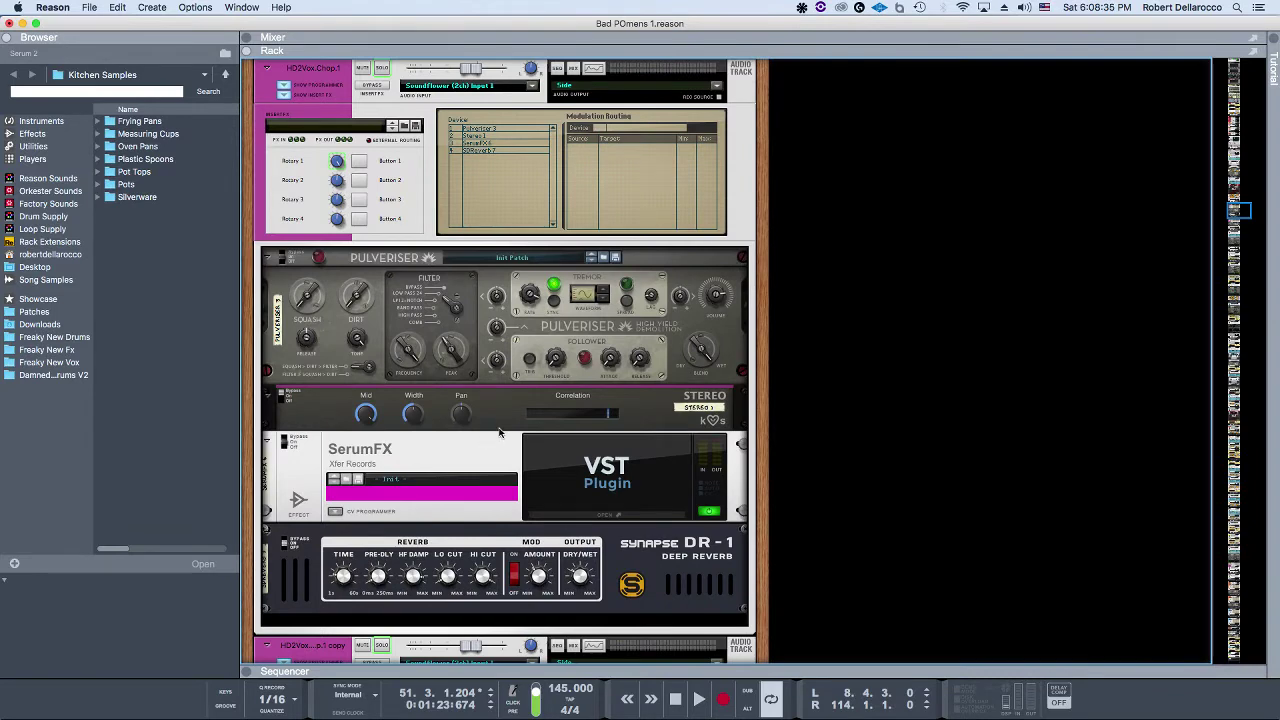
scroll(489, 441, "down", 1)
left_click(615, 462)
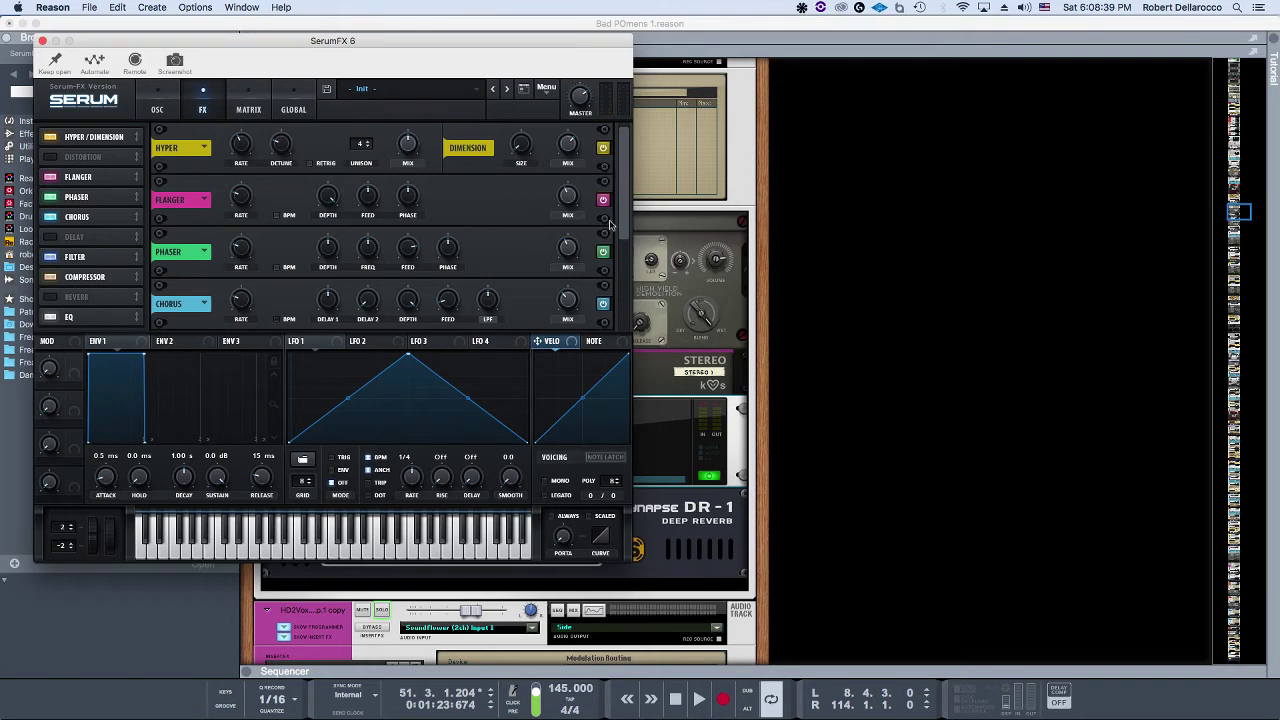
scroll(620, 242, "down", 2)
left_click_drag(620, 242, 614, 186)
scroll(623, 193, "down", 2)
scroll(623, 193, "down", 6)
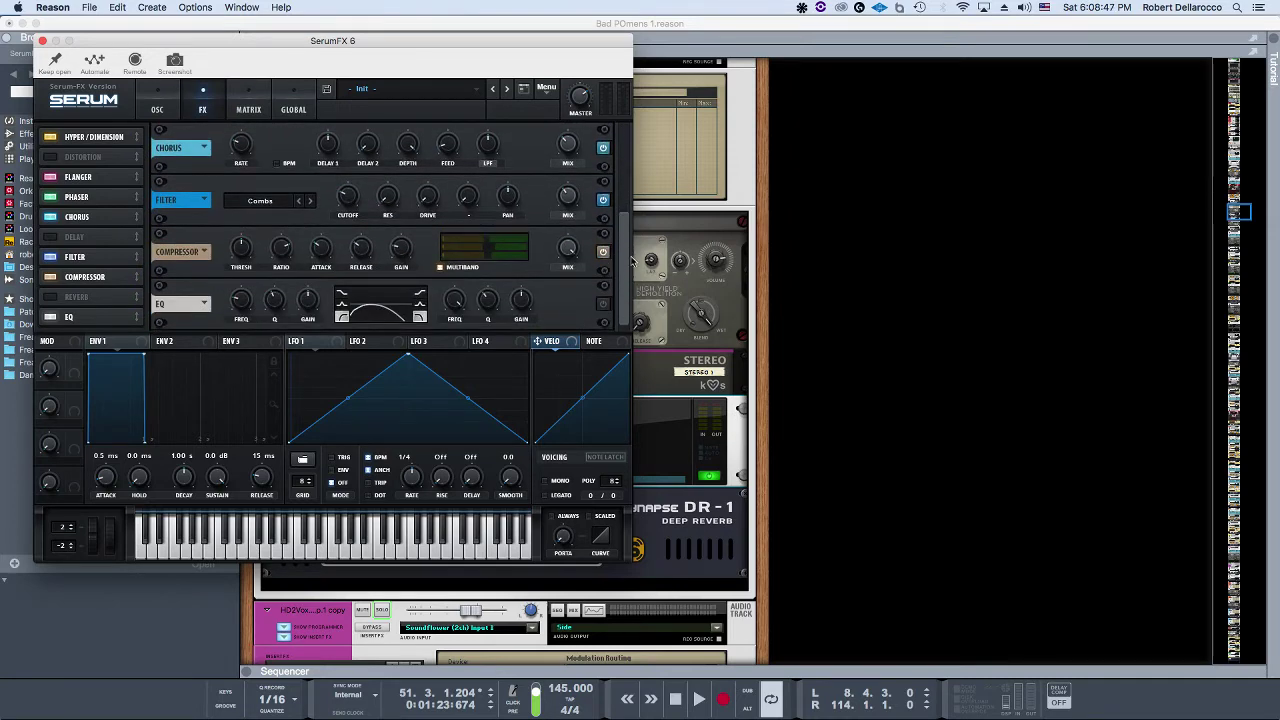
key("F7")
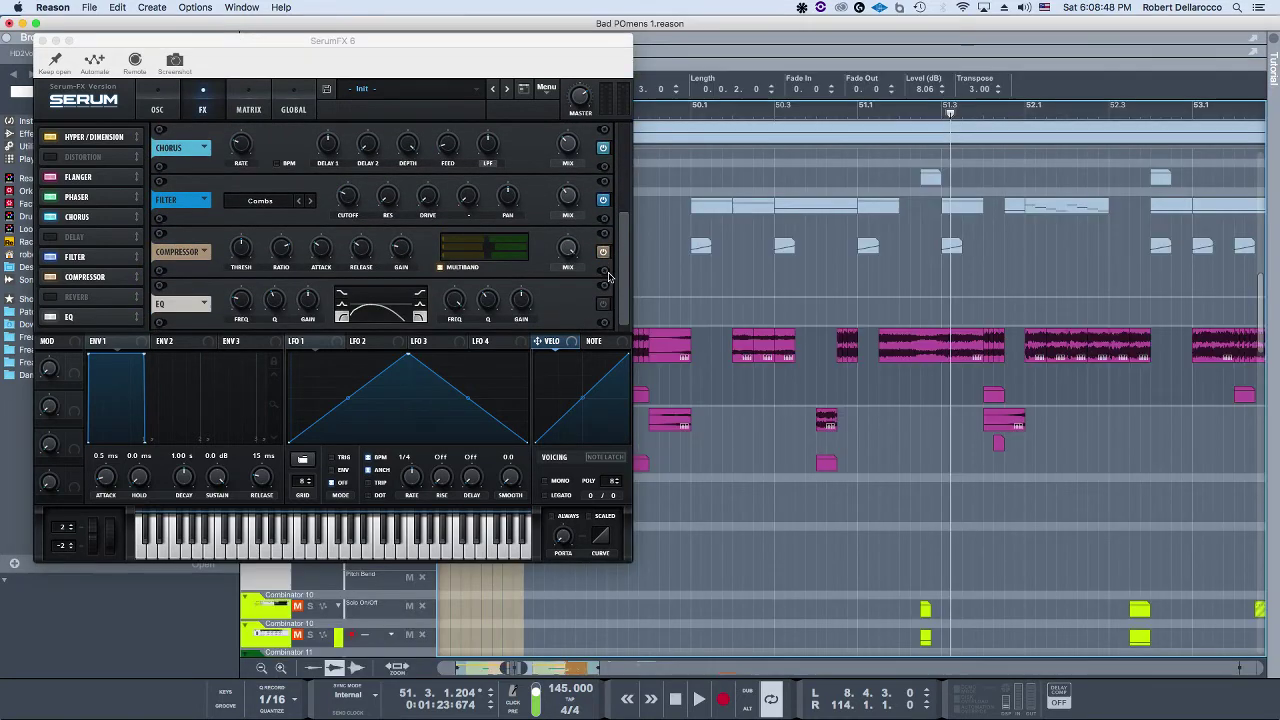
Step: Close the SerumFX window and clear all track solos so the full arrangement is heard
left_click(42, 40)
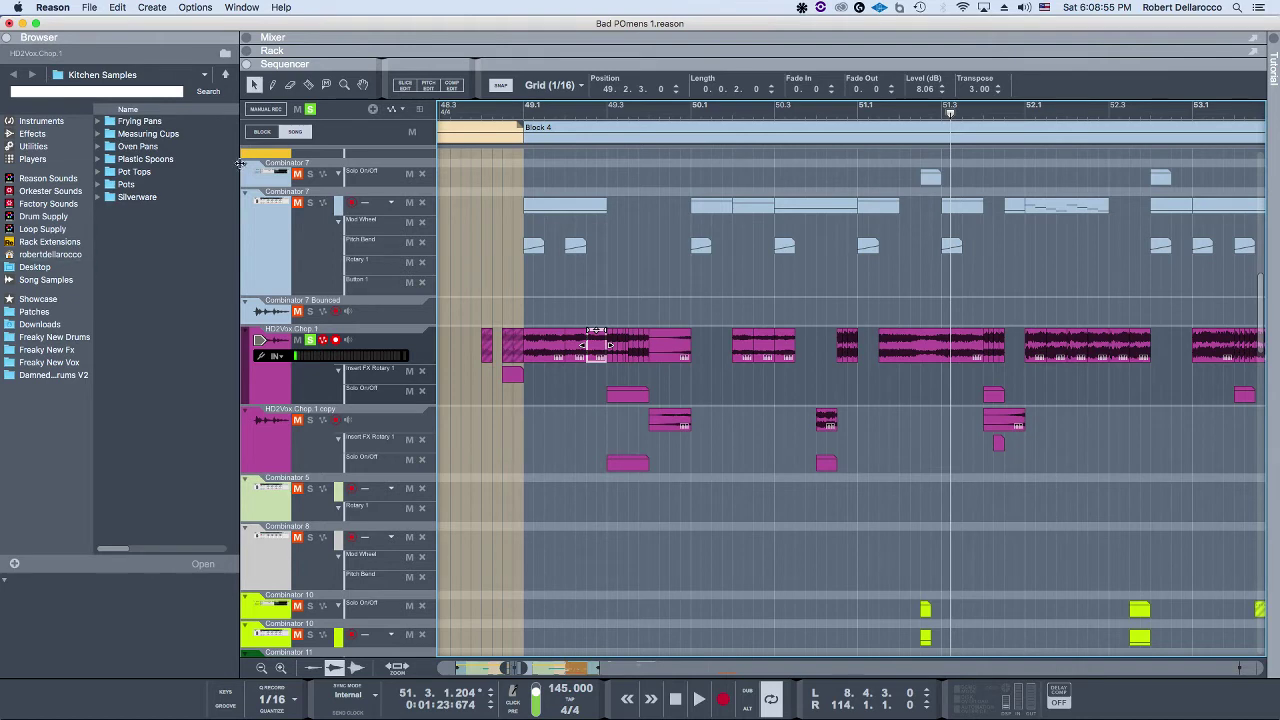
left_click(309, 109)
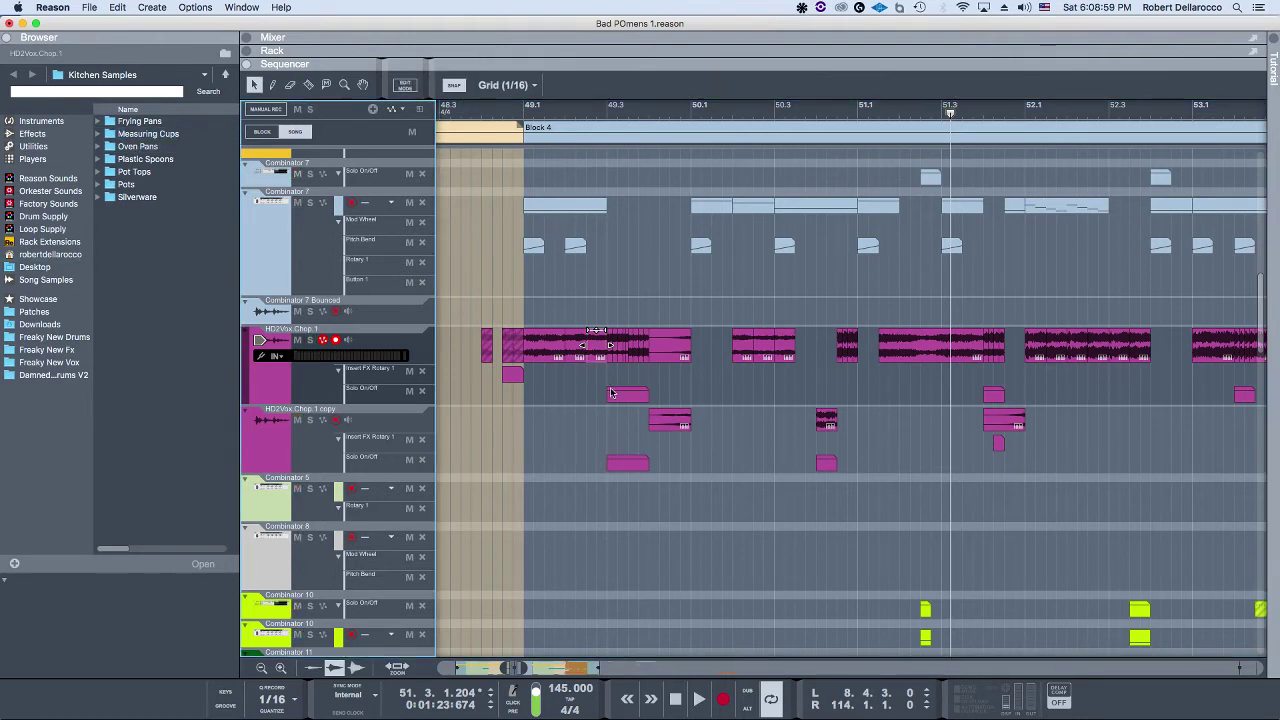
Step: Select the Solo On/Off clips at 49.3 on HD2Vox.Chop.1 and its copy and look over the surrounding Block 4 tracks
left_click_drag(619, 371, 633, 470)
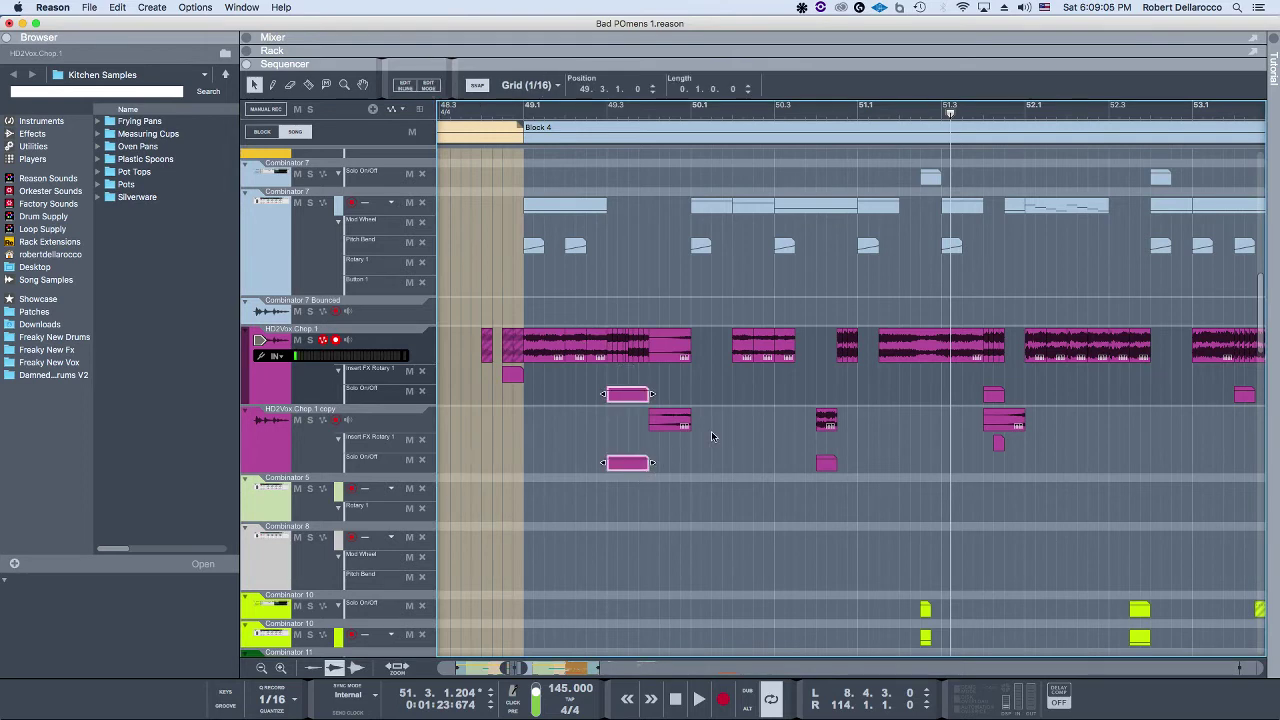
scroll(678, 458, "up", 10)
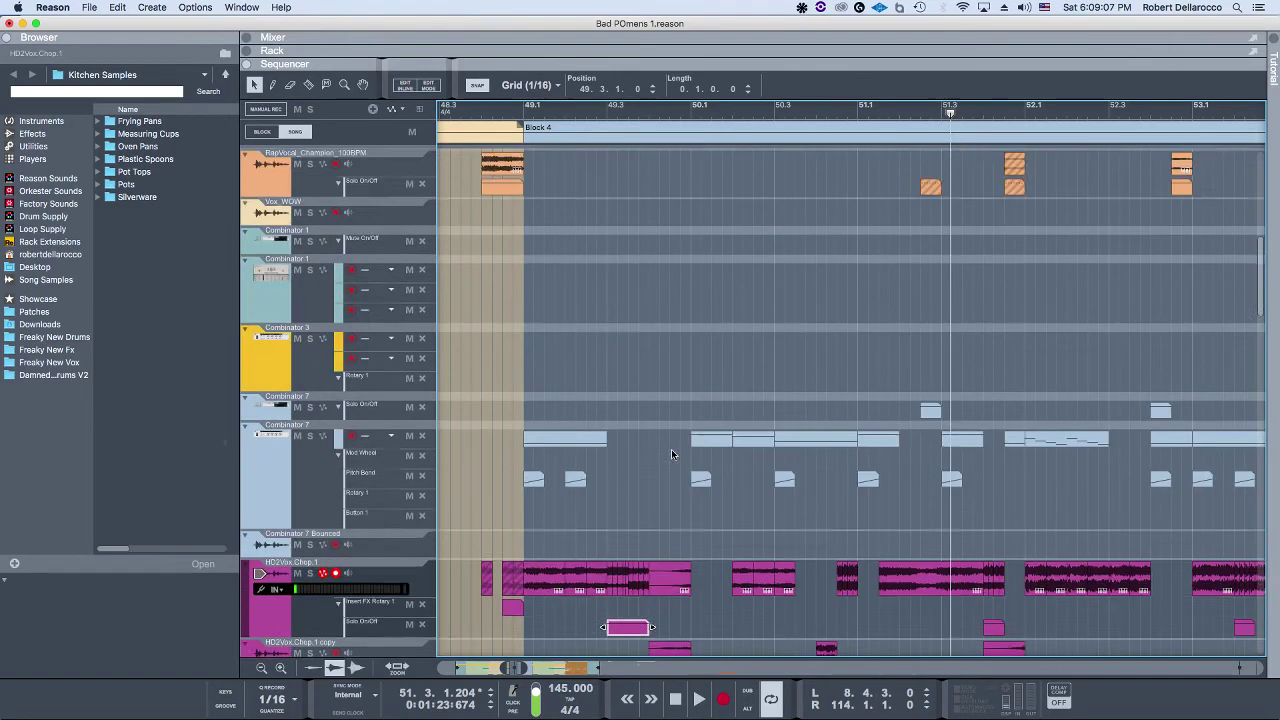
scroll(688, 484, "down", 15)
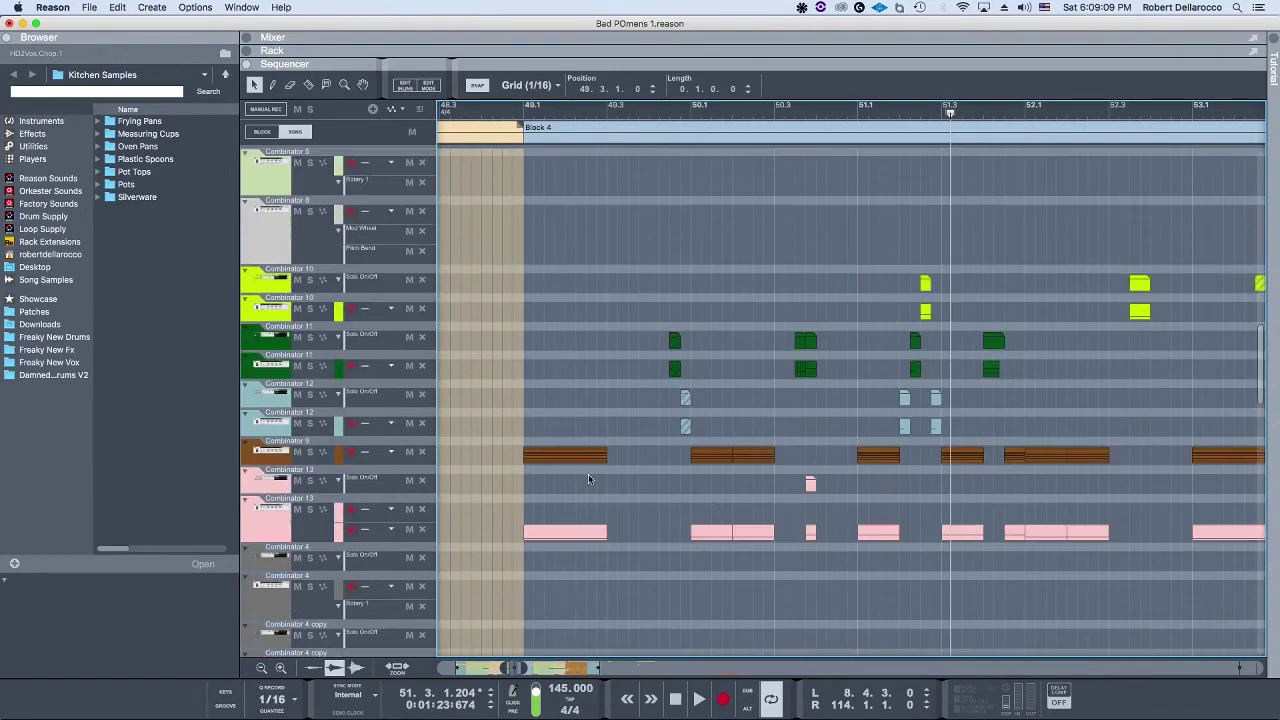
scroll(632, 432, "up", 10)
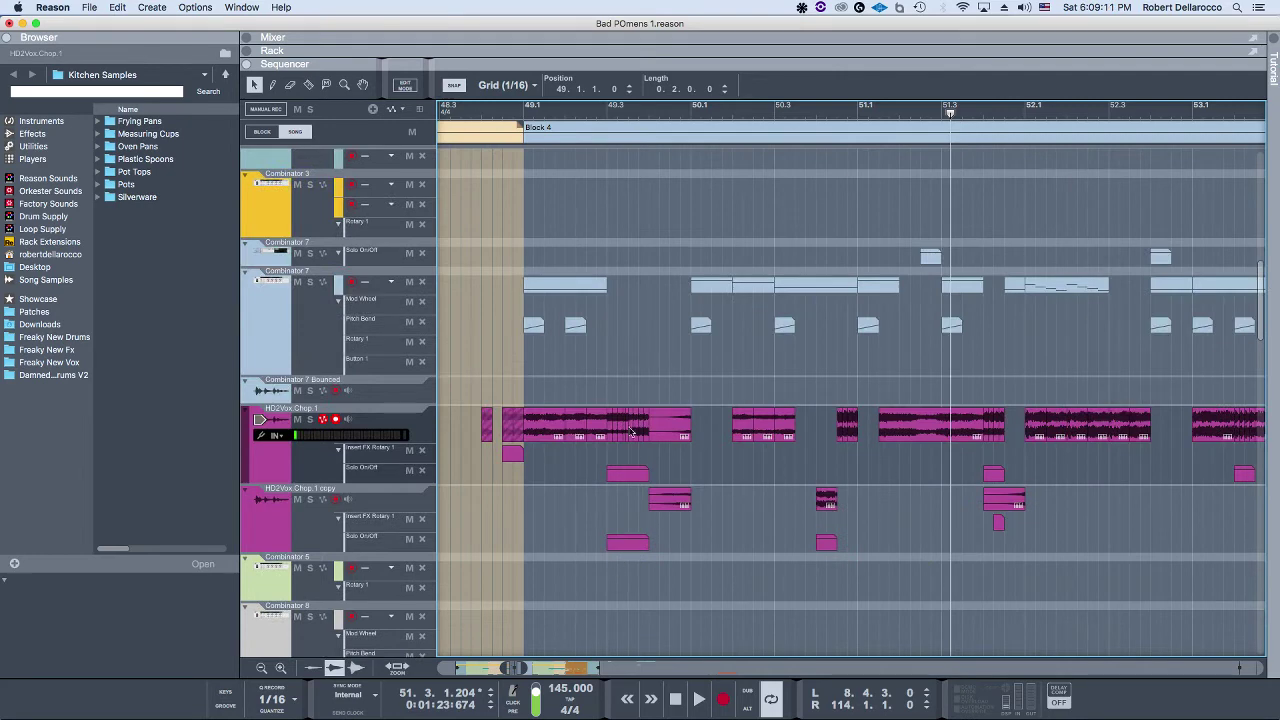
Step: Play a short passage of Block 4 from the second beat of bar 51 with Combinator 9 to 13 in view
scroll(650, 420, "right", 5)
scroll(690, 300, "down", 10)
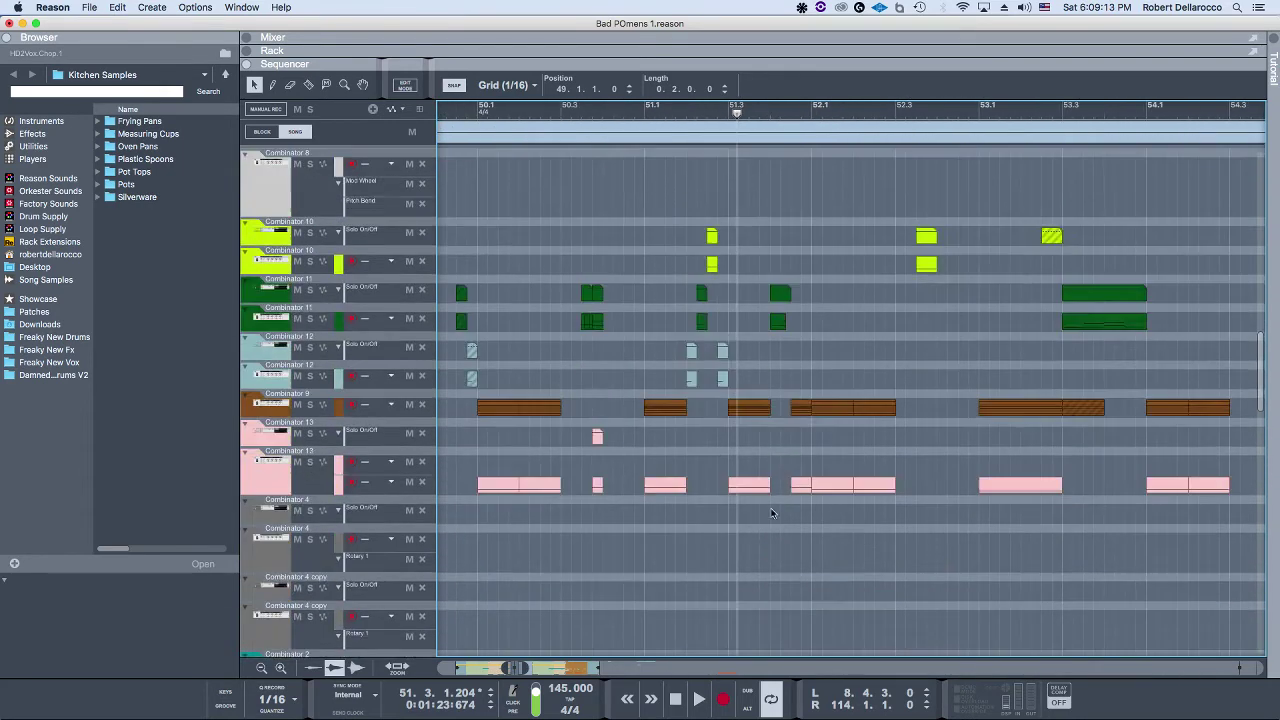
left_click(687, 112)
key("space")
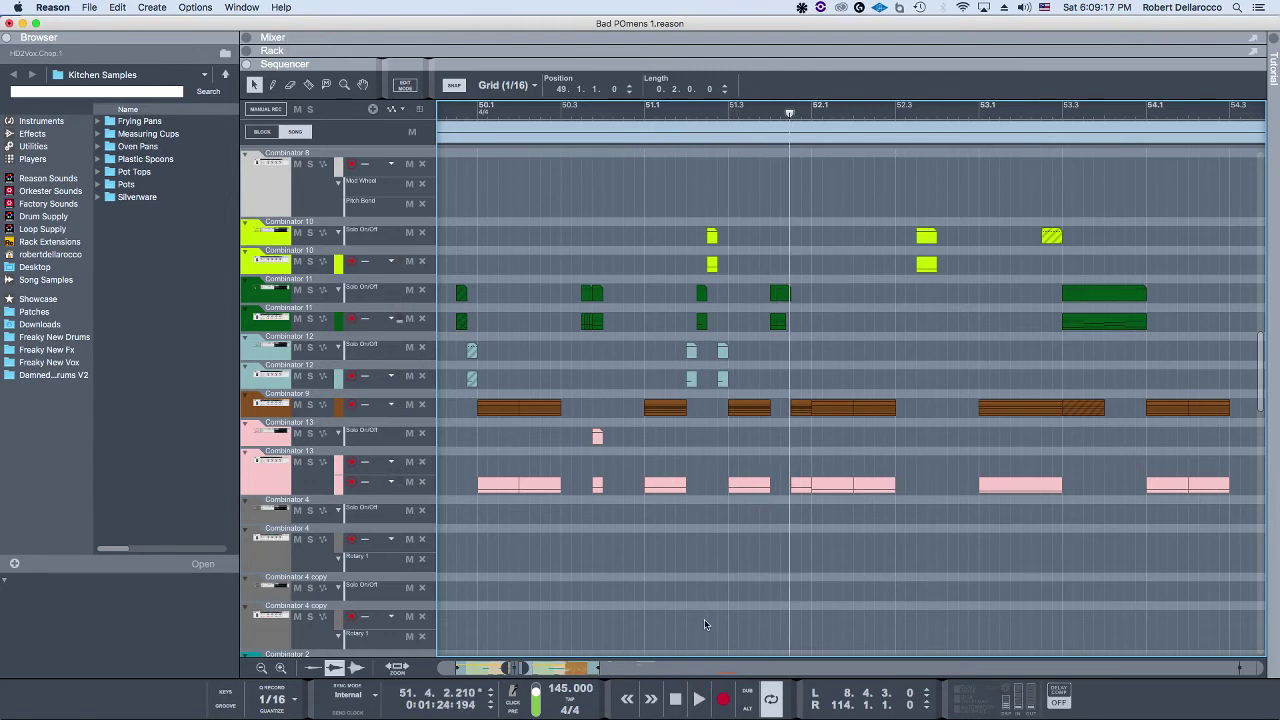
Step: Examine the first Combinator 9 and Combinator 13 clips of Block 4 and the tracks above them up to the drums
scroll(458, 403, "left", 5)
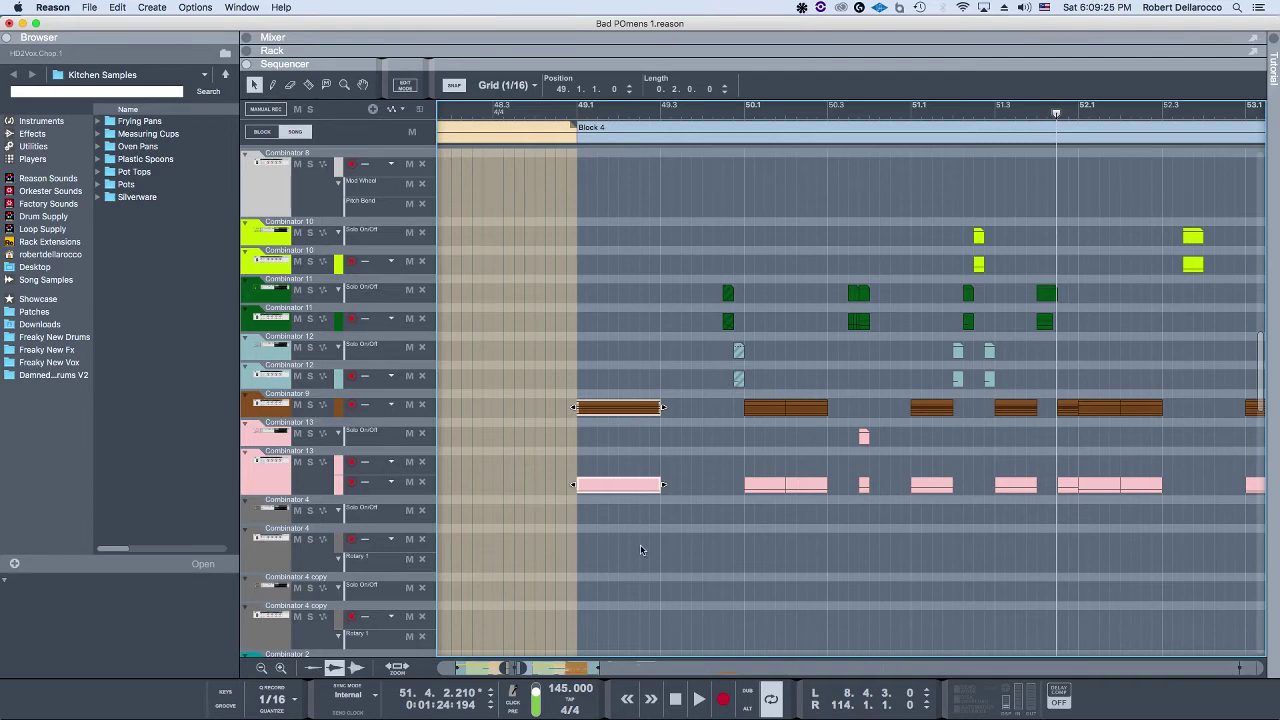
scroll(640, 544, "up", 10)
scroll(690, 593, "right", 2)
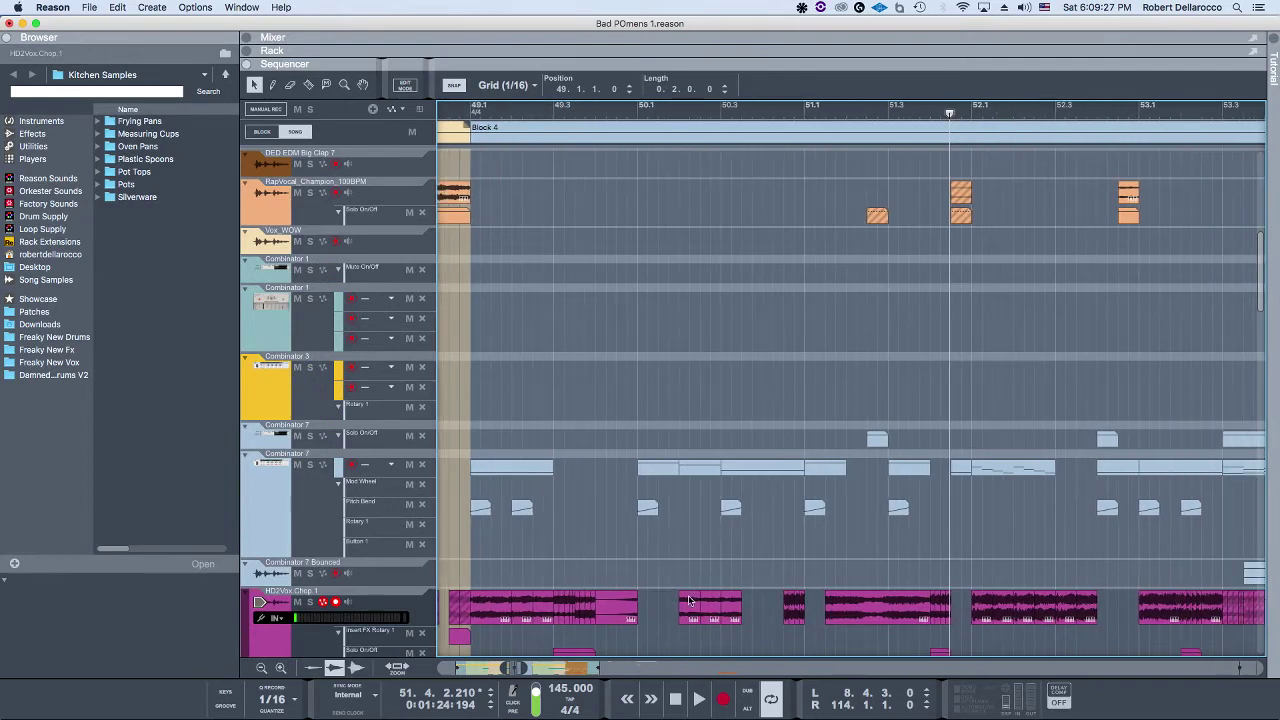
scroll(688, 600, "down", 2)
scroll(690, 602, "right", 2)
scroll(738, 632, "up", 4)
scroll(738, 632, "up", 2)
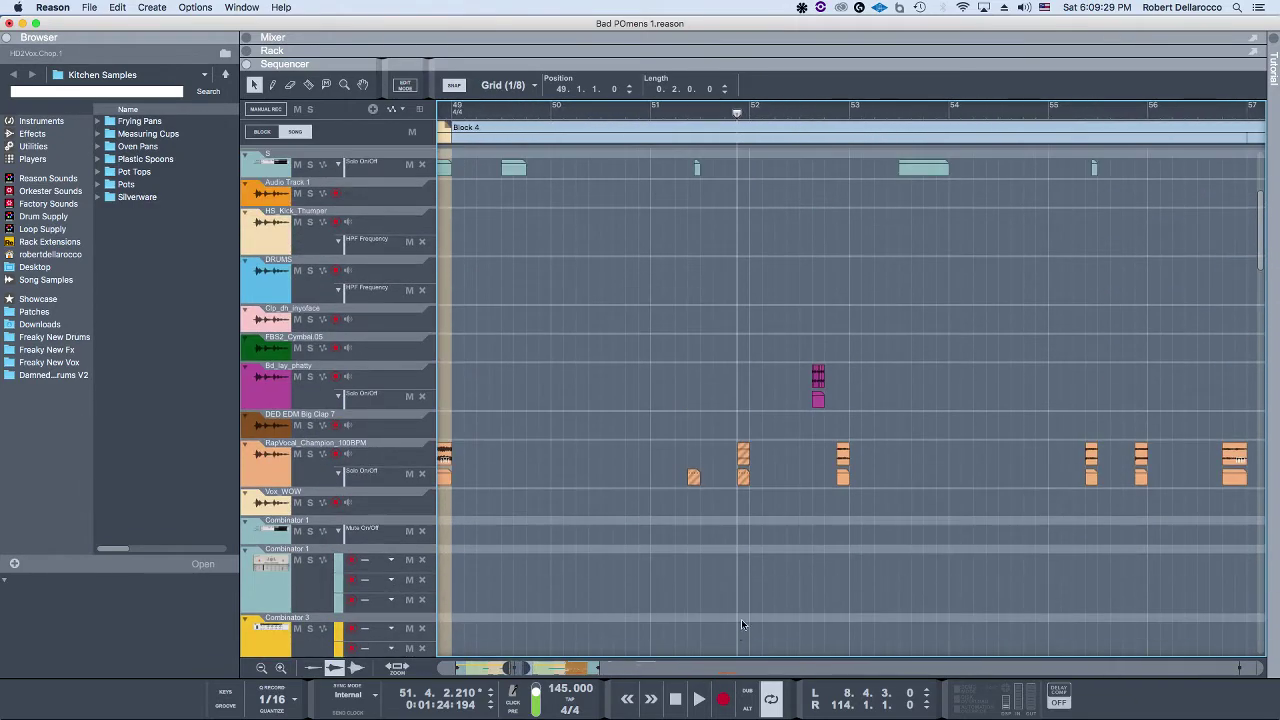
scroll(750, 652, "left", 2)
scroll(648, 503, "up", 4)
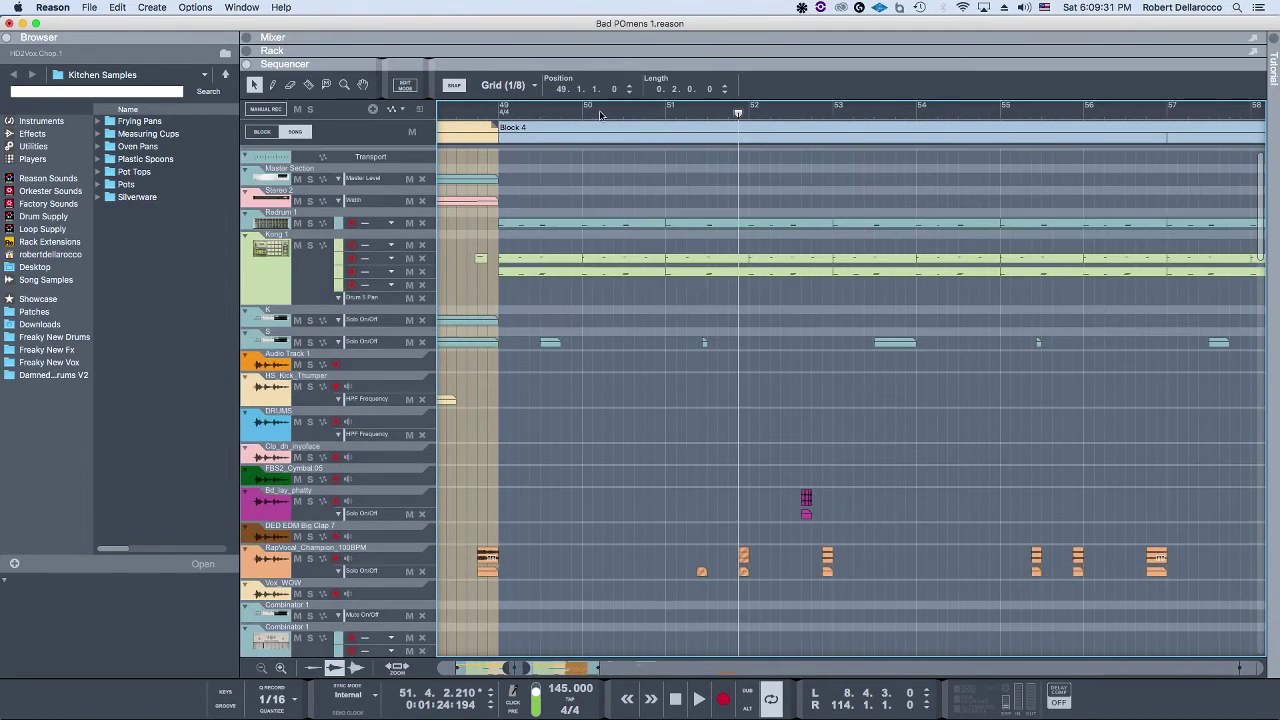
Step: Play Block 4 from bar 49 to about the middle of bar 57, following the drum, vocal chop and Combinator clips
left_click(503, 110)
key("space")
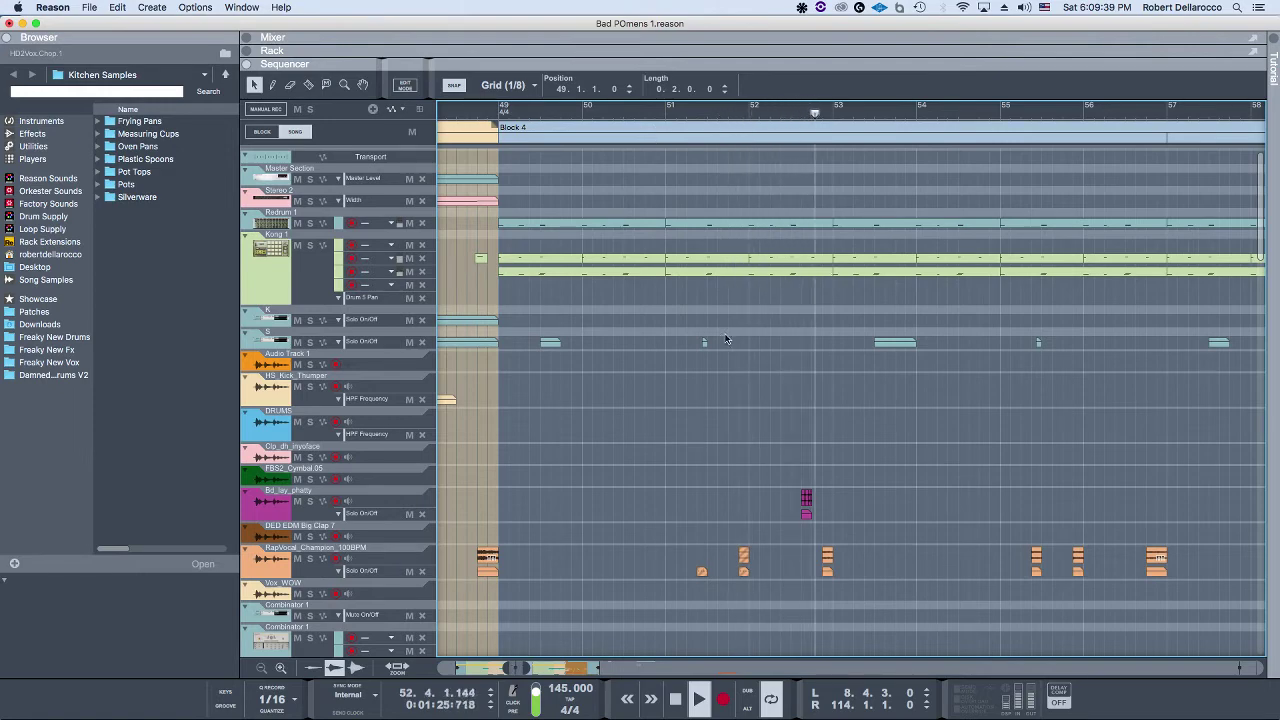
scroll(735, 341, "right", 3)
scroll(792, 399, "down", 4)
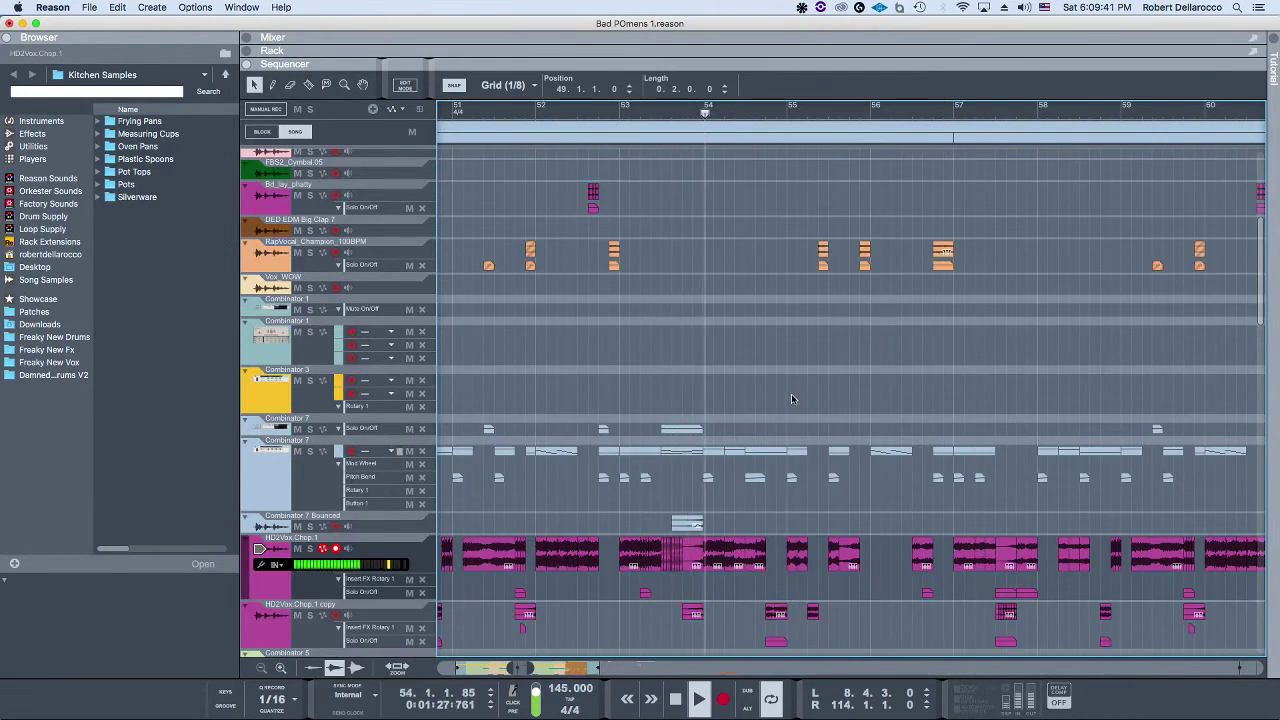
scroll(800, 403, "down", 5)
scroll(808, 408, "up", 1)
scroll(808, 412, "right", 2)
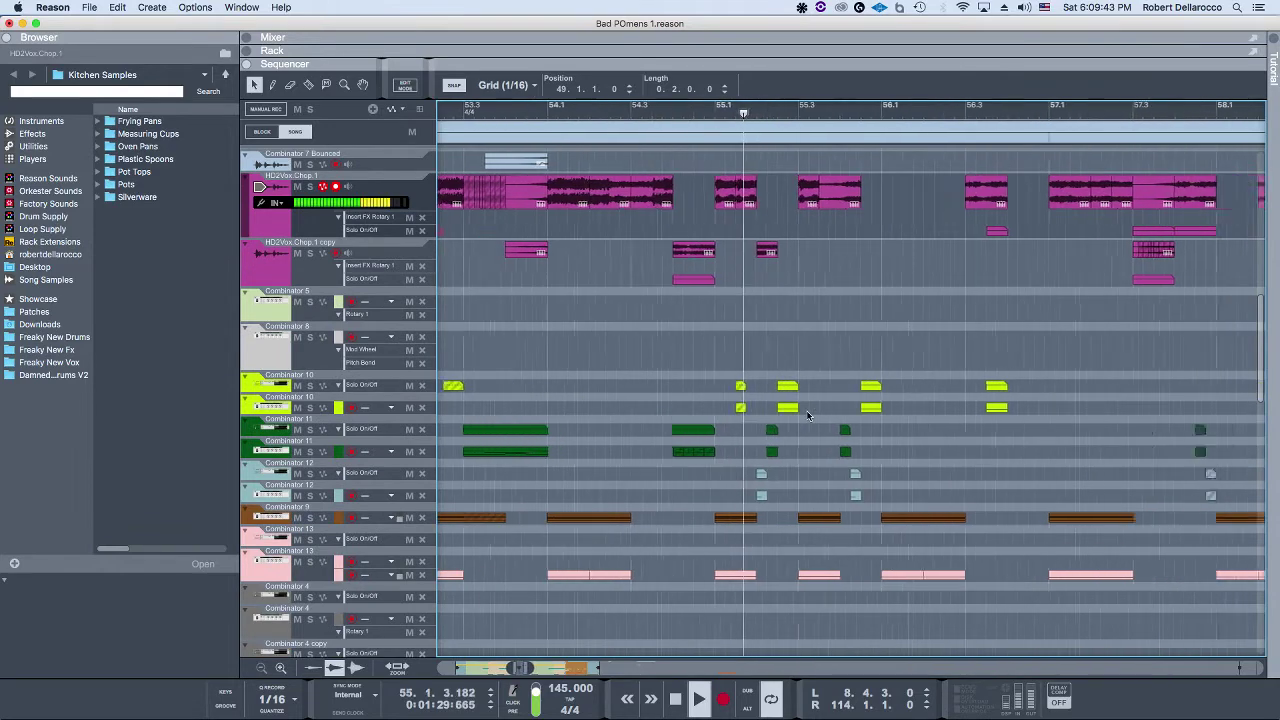
scroll(818, 412, "right", 3)
scroll(818, 413, "right", 2)
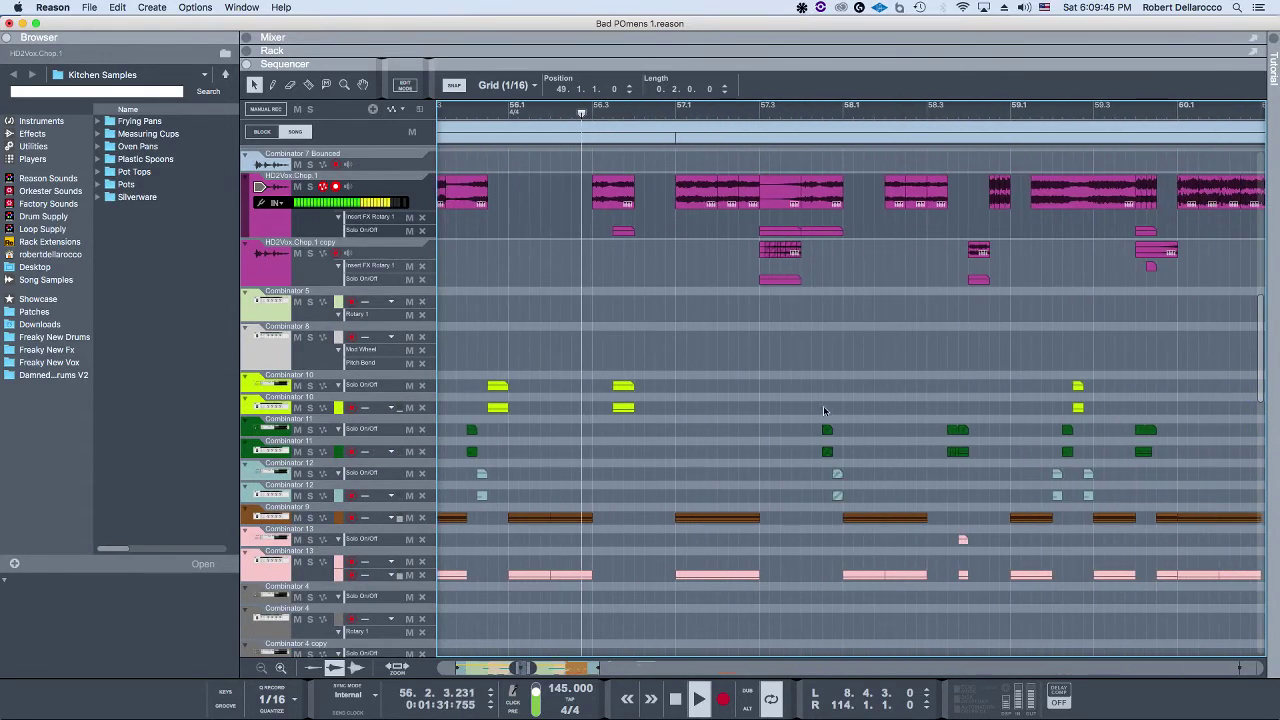
scroll(822, 412, "up", 3)
scroll(826, 411, "right", 2)
key("space")
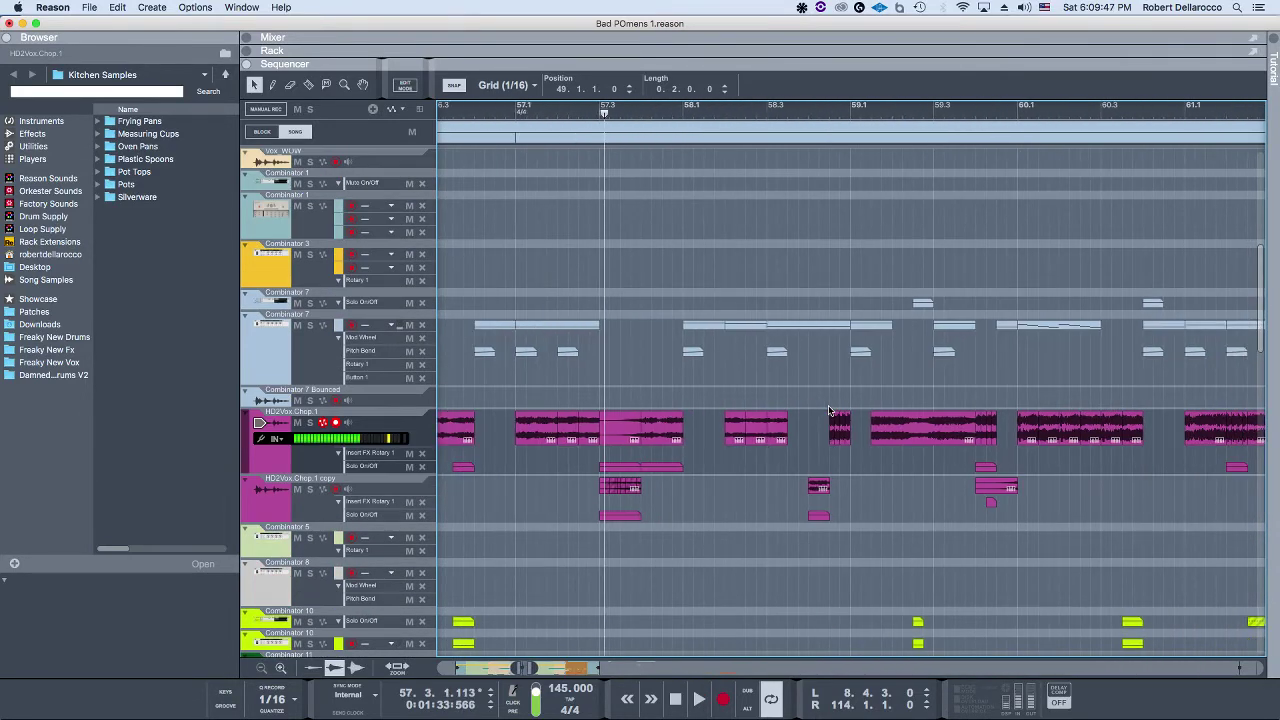
Step: Place the playhead at the start of bar 57 and look over the drum and RapVocal_Champion_100BPM clips leading up to it
left_click(518, 106)
scroll(592, 225, "up", 5)
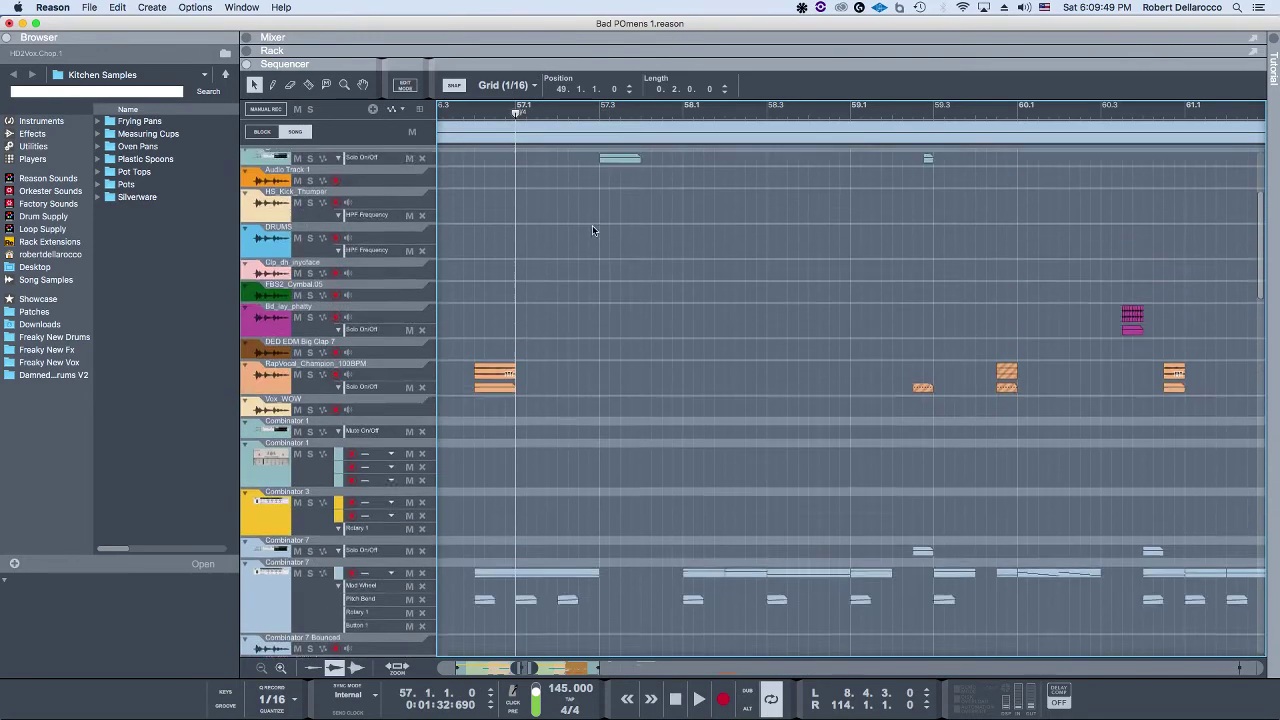
scroll(636, 274, "left", 3)
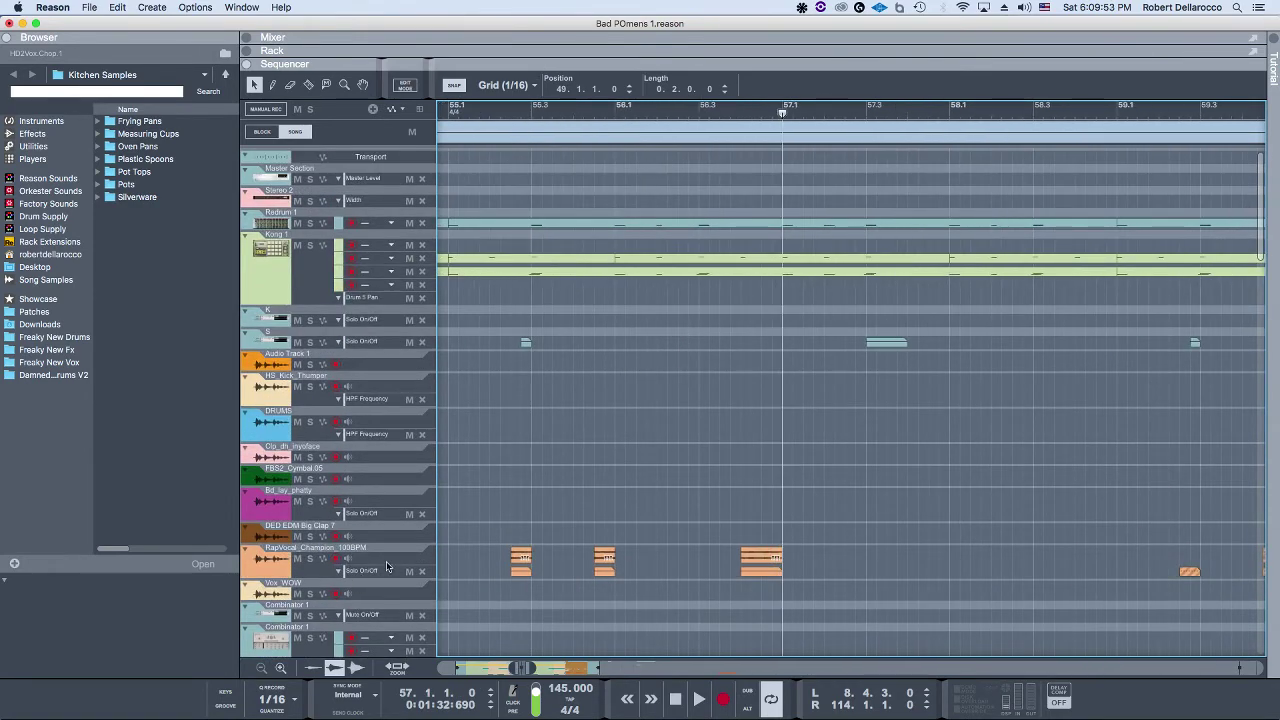
scroll(632, 520, "left", 2)
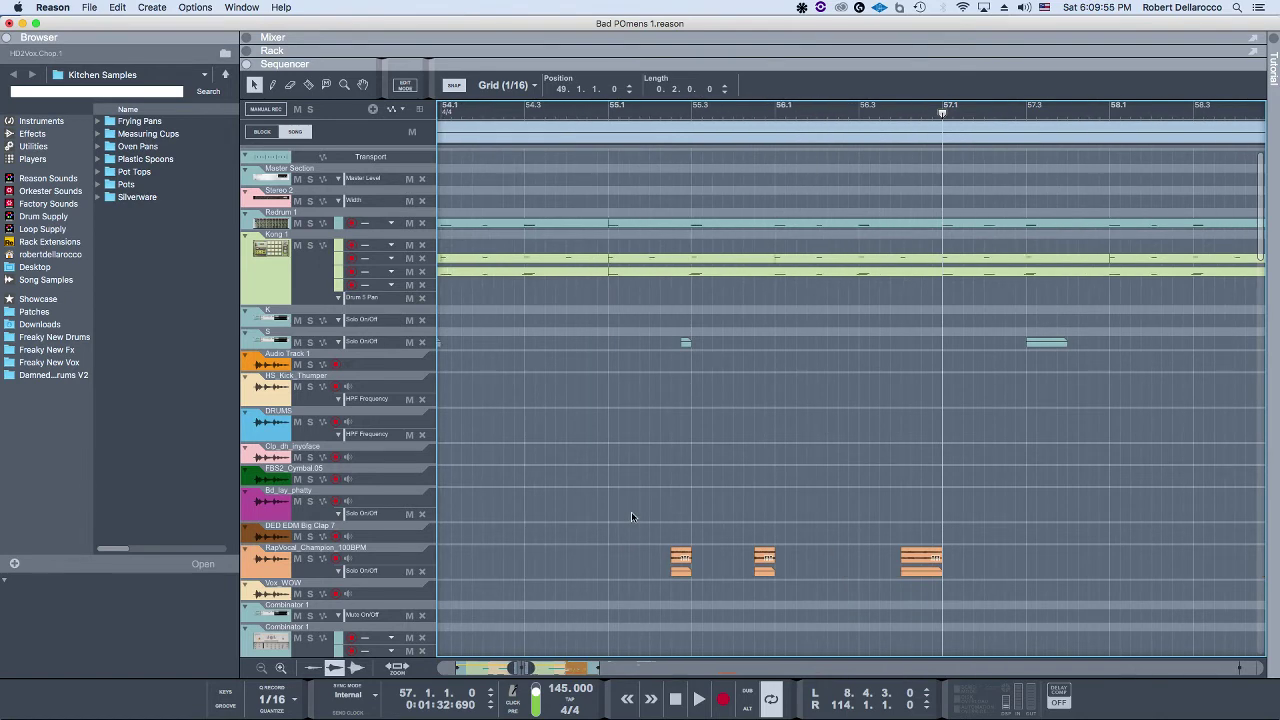
Step: Select the Combinator 7 instrument track in Block 4 to examine its note and automation clips from bar 52
scroll(631, 511, "left", 4)
scroll(628, 516, "down", 5)
scroll(628, 516, "down", 1)
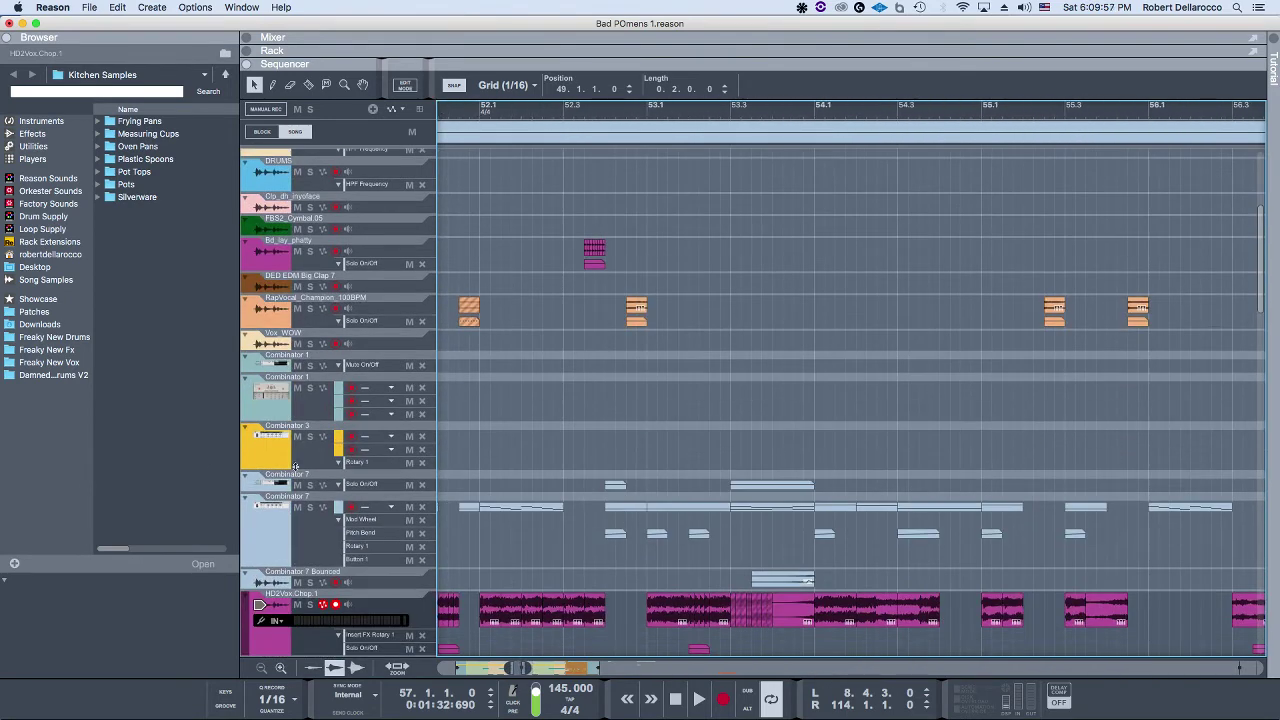
left_click(275, 518)
left_click(323, 507)
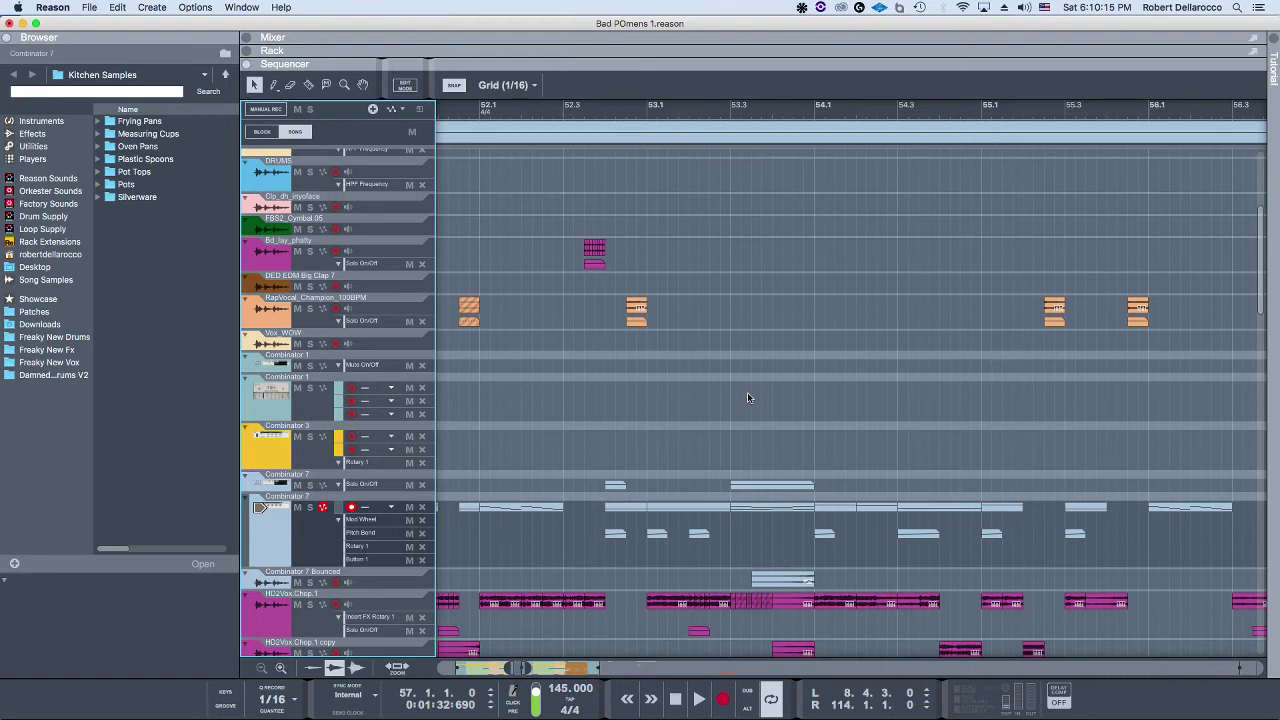
Step: Open Kong 1's Lane 2 clip at bar 53, examine the layered snare notes around 53.3 and return to the arrangement
scroll(747, 397, "up", 5)
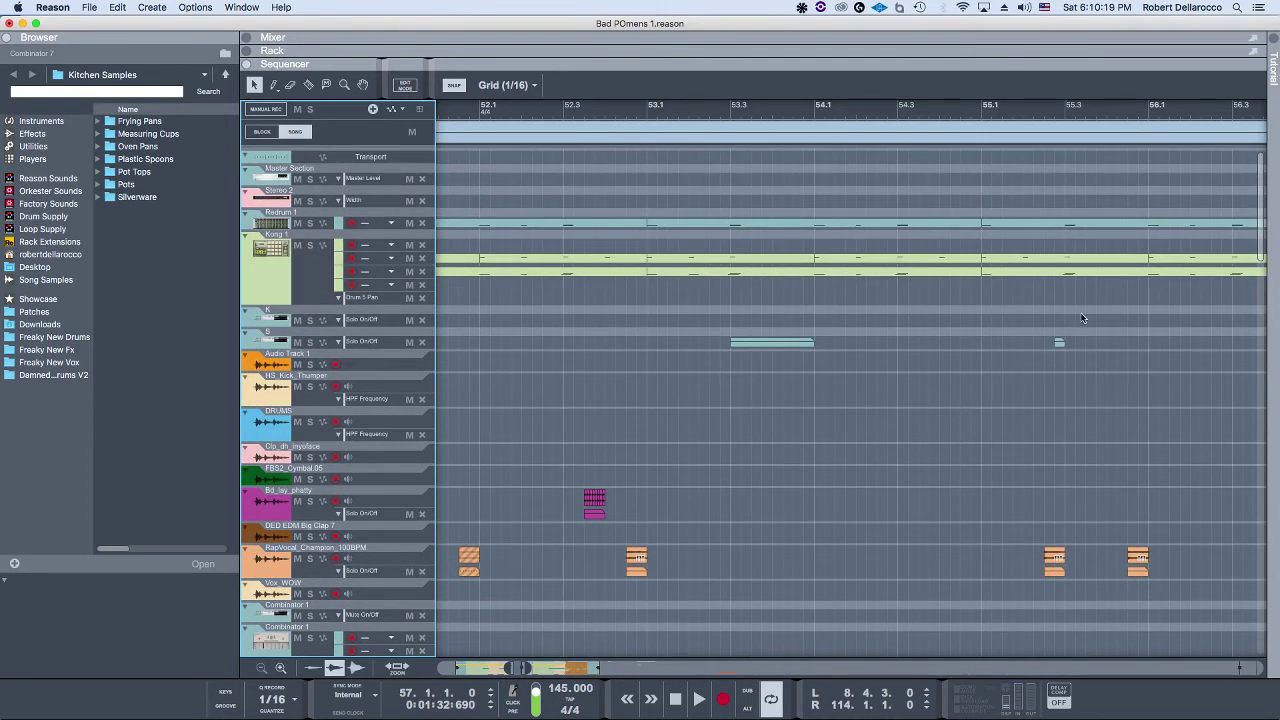
scroll(760, 290, "up", 2)
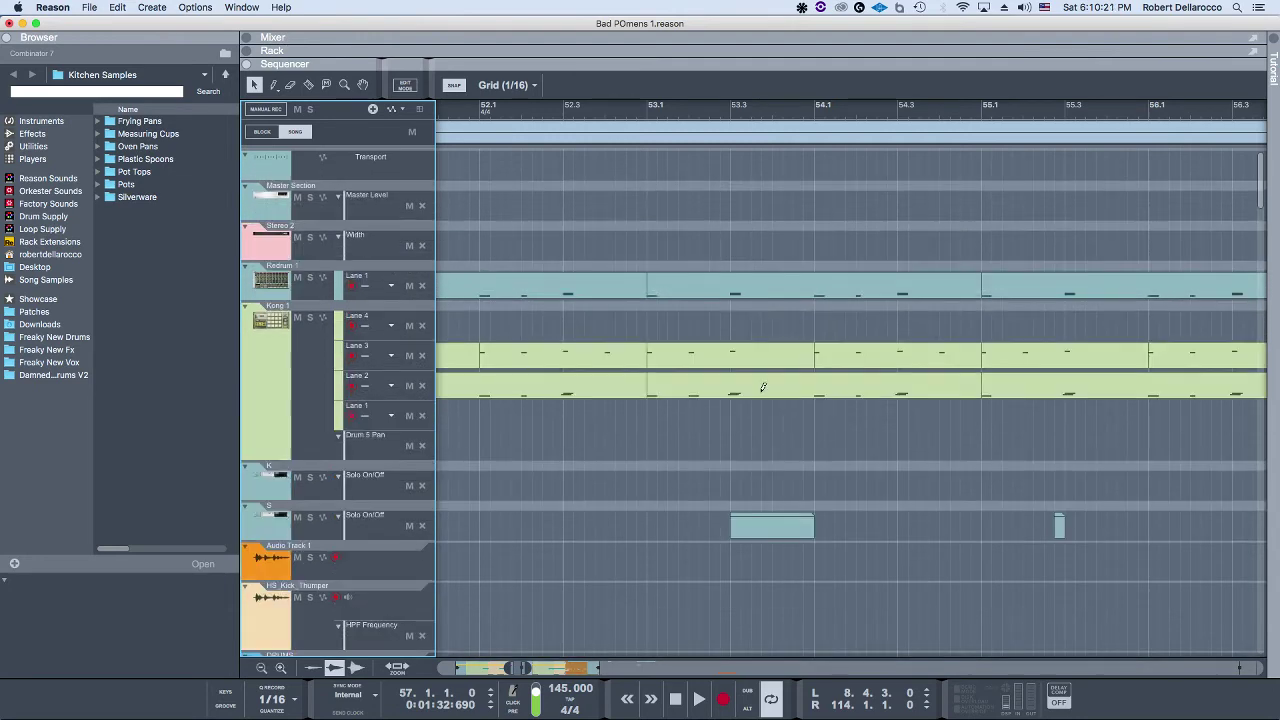
scroll(762, 388, "up", 2)
scroll(618, 400, "up", 3)
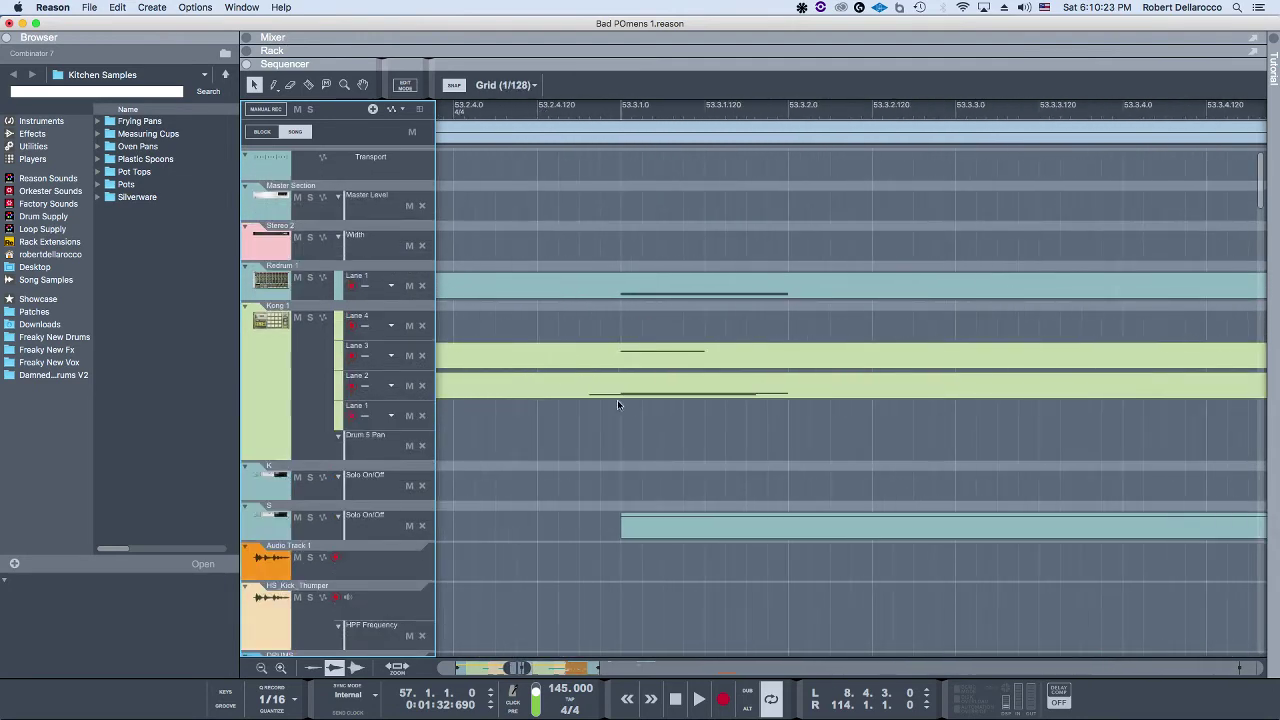
double_click(642, 391)
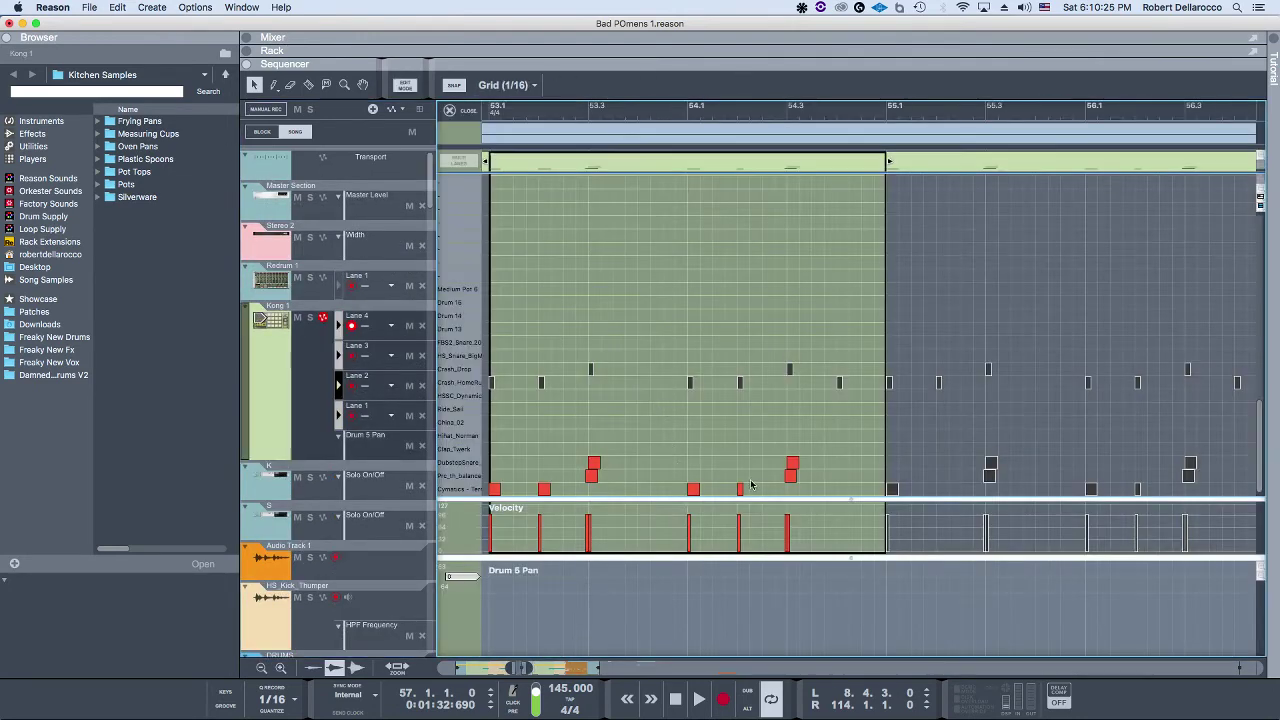
scroll(565, 472, "up", 4)
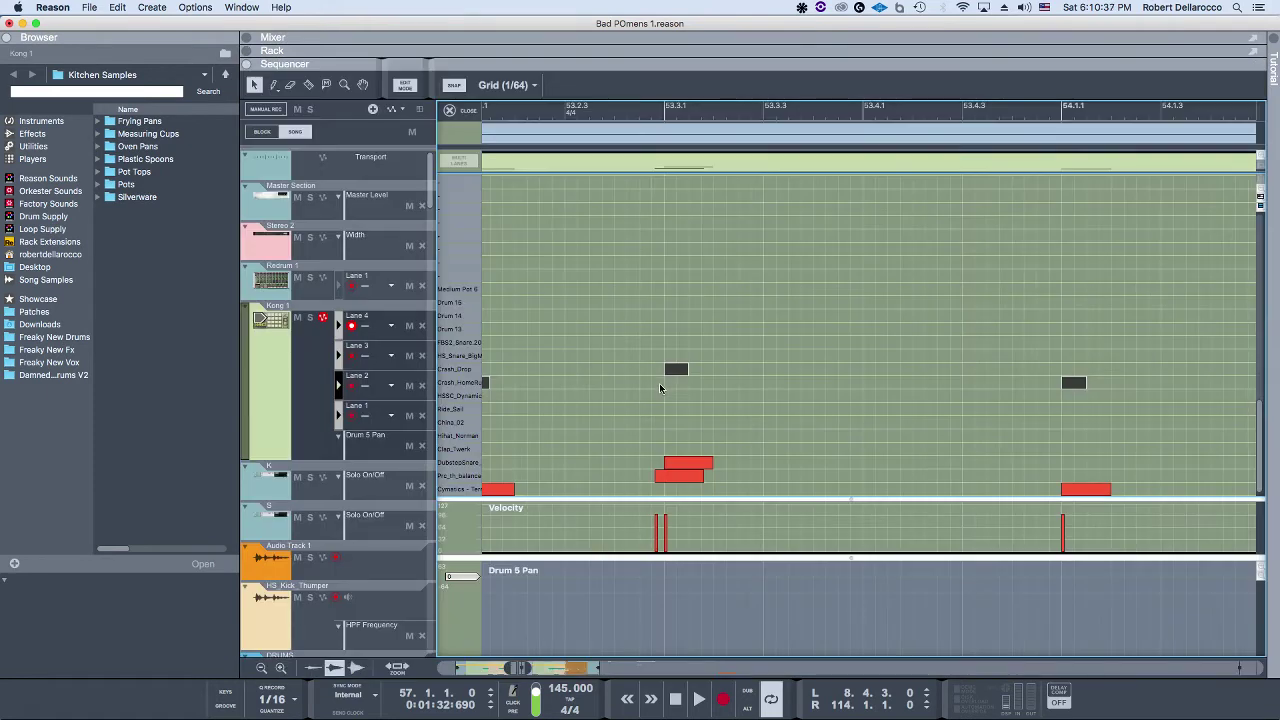
key("shift+Tab")
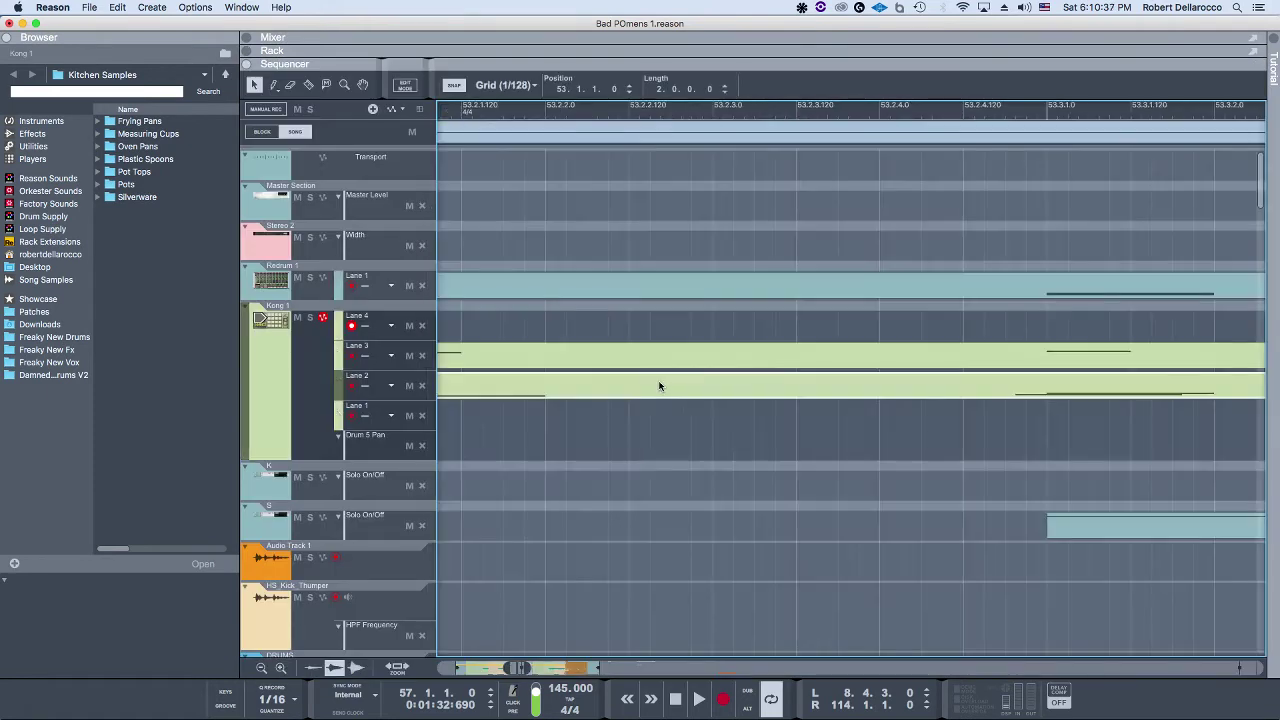
Step: Show the mixer to view the drum and instrument channels, then collapse it to give the sequencer the full height
scroll(757, 405, "down", 3)
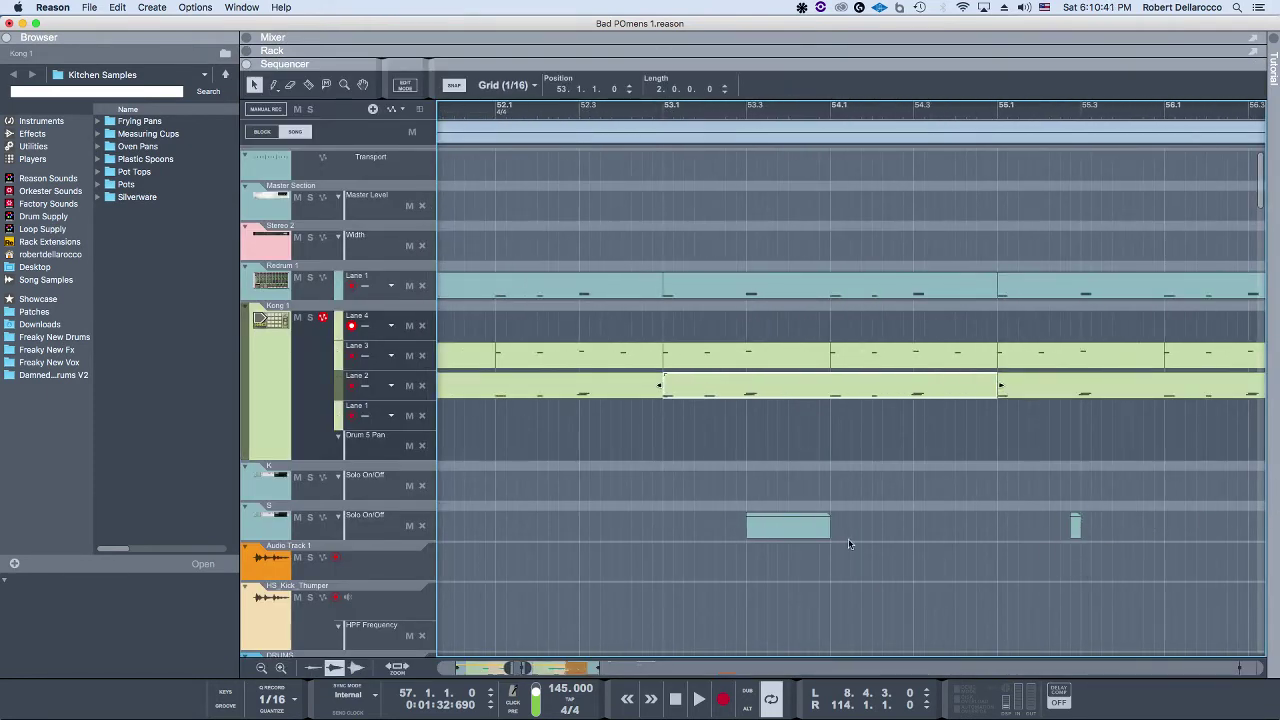
scroll(670, 392, "right", 2)
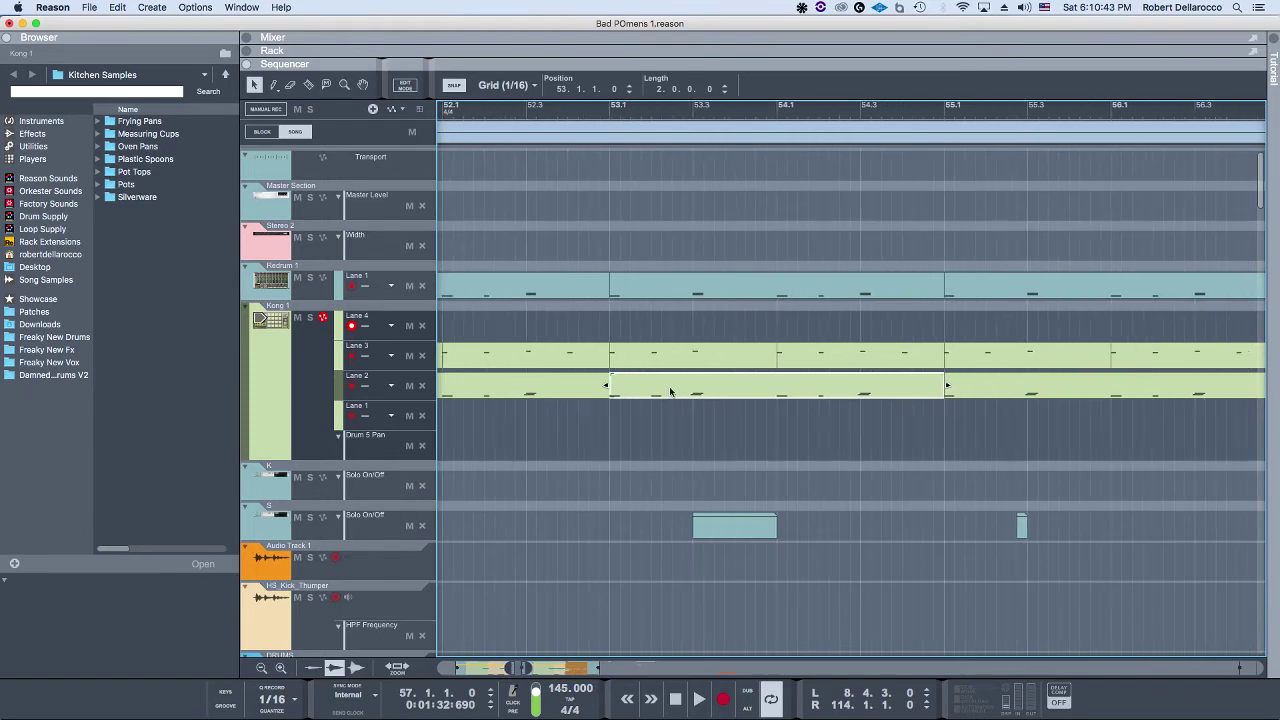
left_click(256, 38)
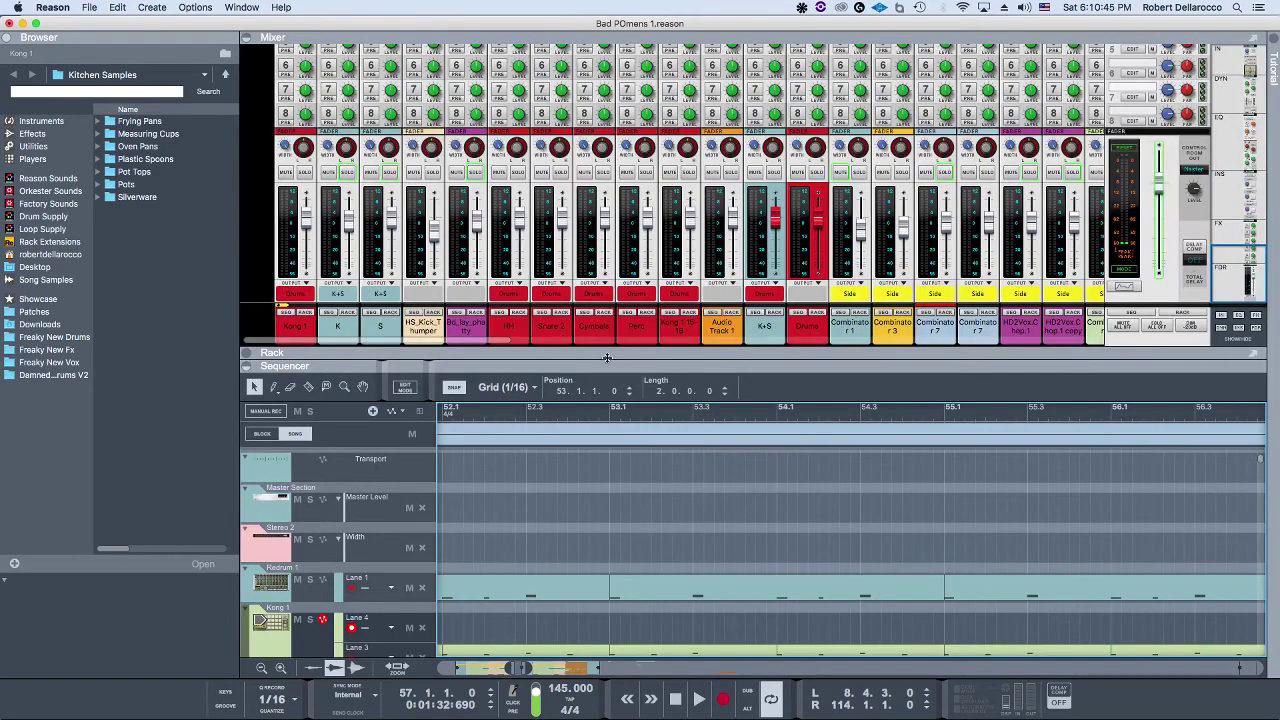
left_click_drag(607, 358, 612, 58)
Step: Play Block 2 from about bar 67 to bar 70 while looking over its drum, Combinator and HD2Vox.Chop.1 tracks
scroll(733, 373, "down", 2)
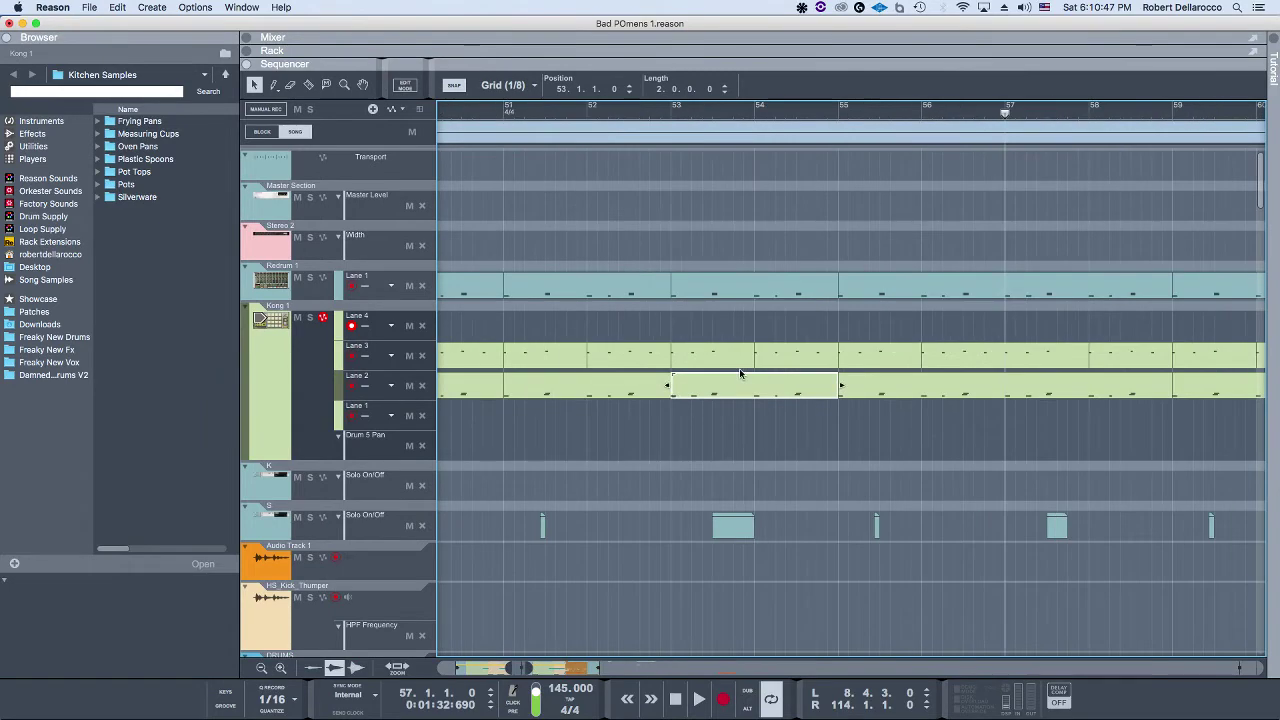
scroll(740, 373, "down", 4)
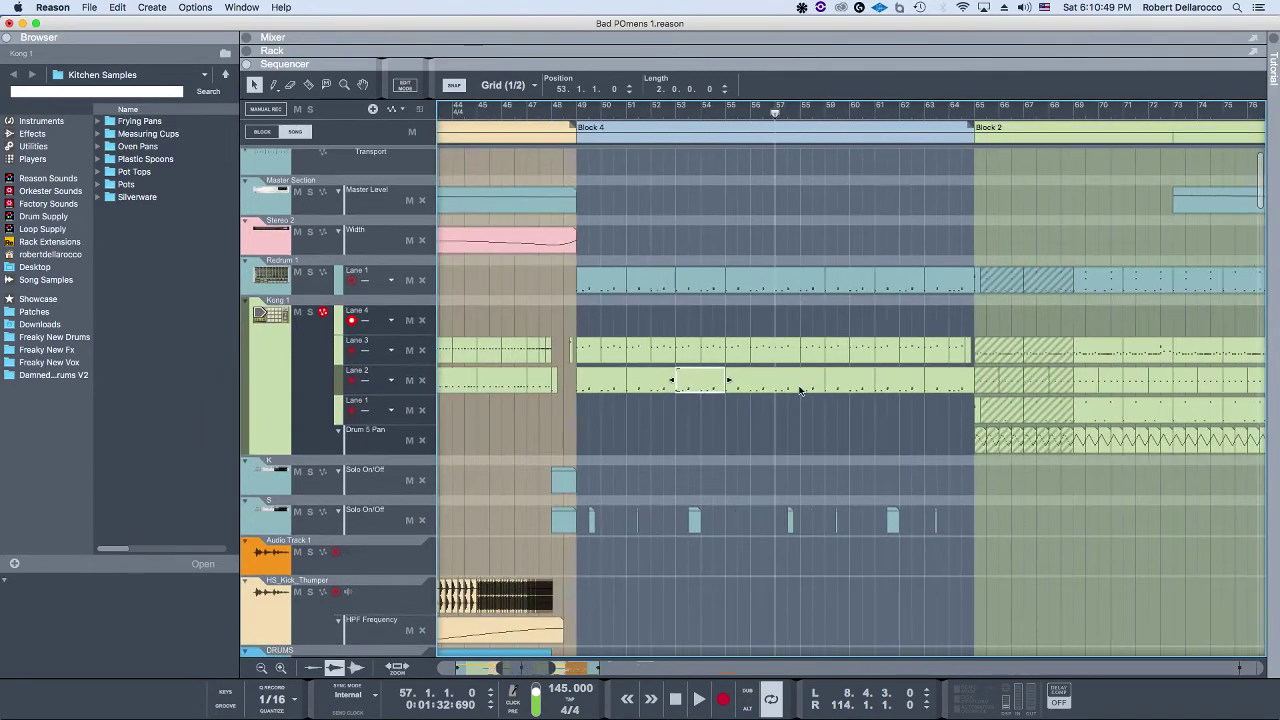
scroll(820, 384, "right", 2)
scroll(866, 368, "down", 2)
scroll(869, 372, "right", 4)
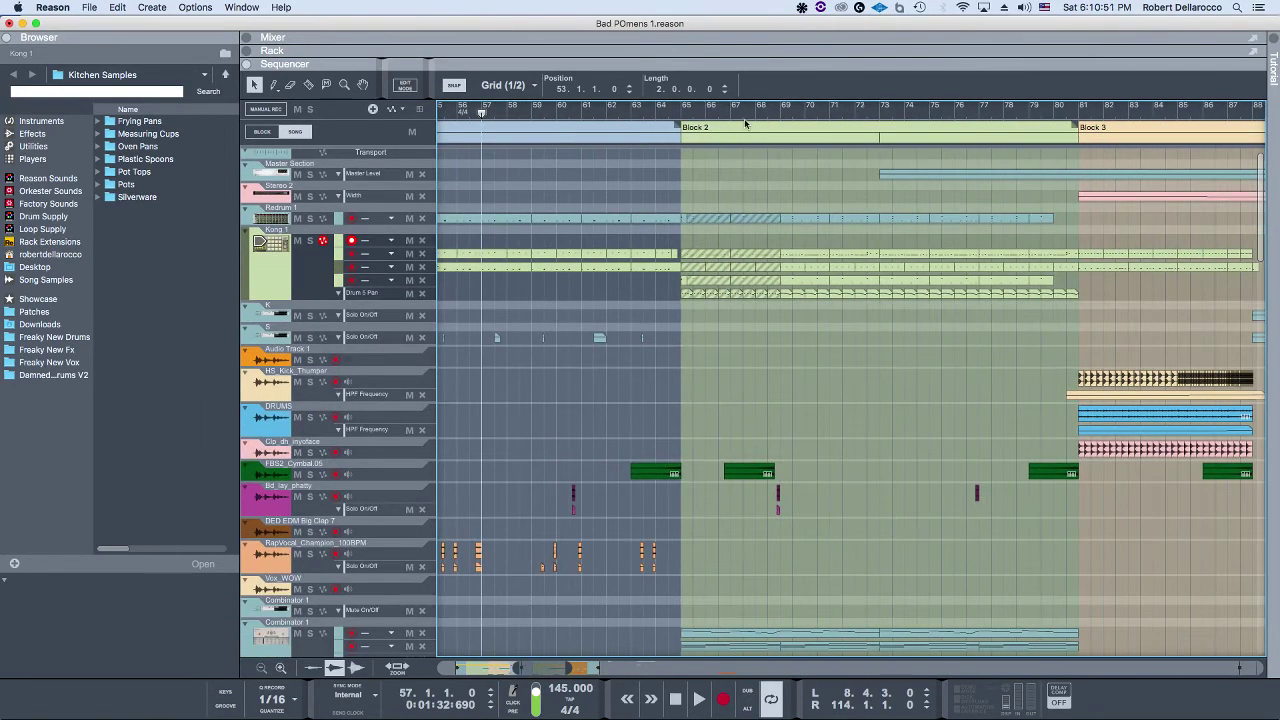
left_click(744, 121)
key("space")
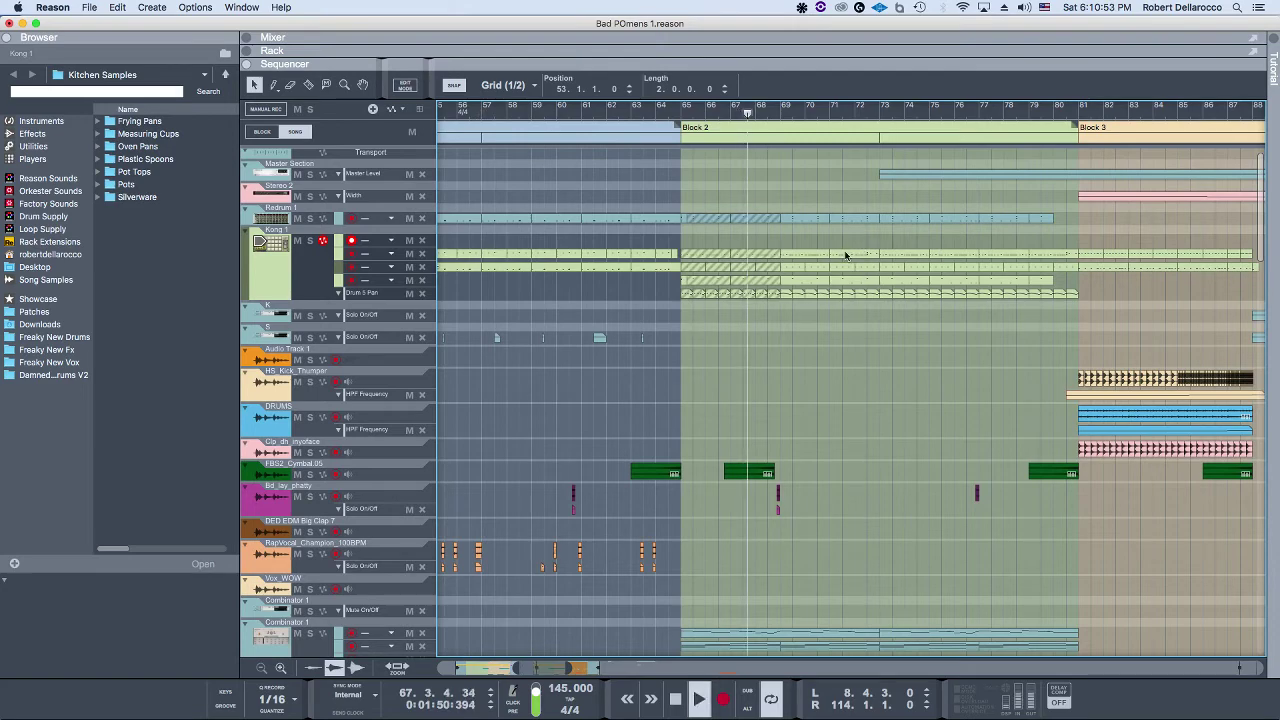
scroll(845, 300, "down", 8)
scroll(851, 377, "up", 3)
scroll(828, 387, "down", 2)
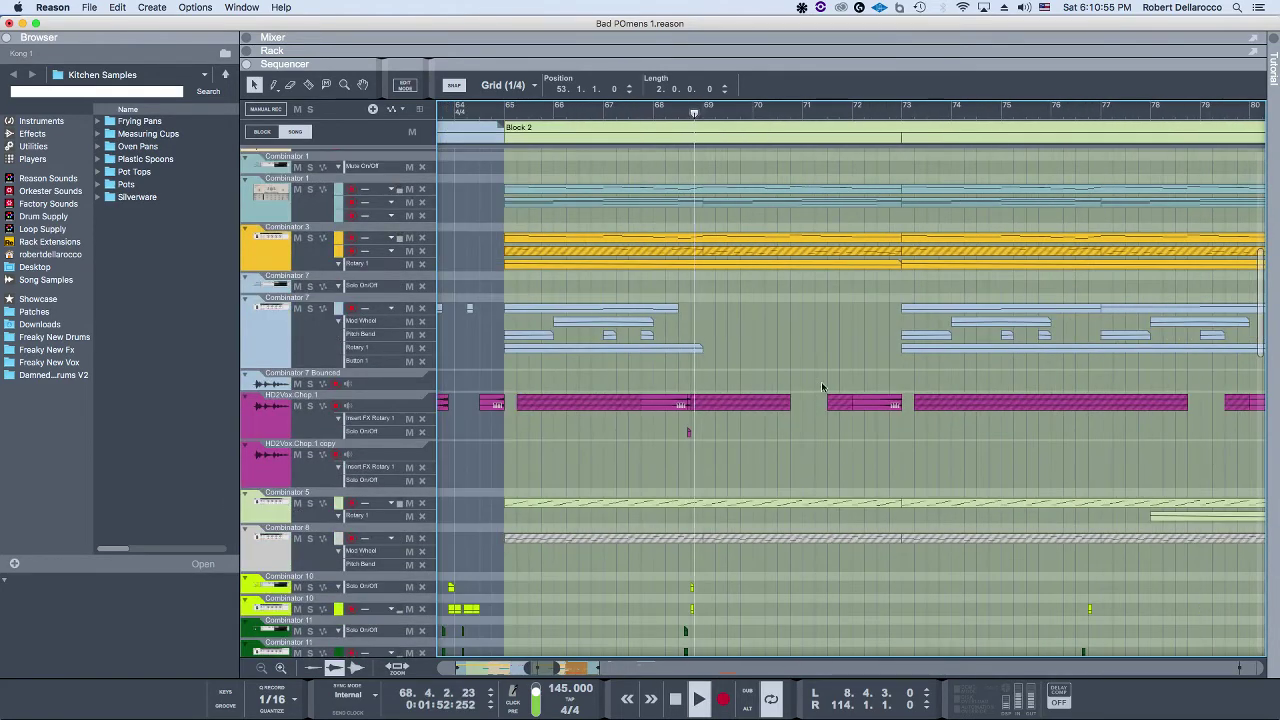
scroll(822, 384, "down", 4)
scroll(822, 383, "down", 2)
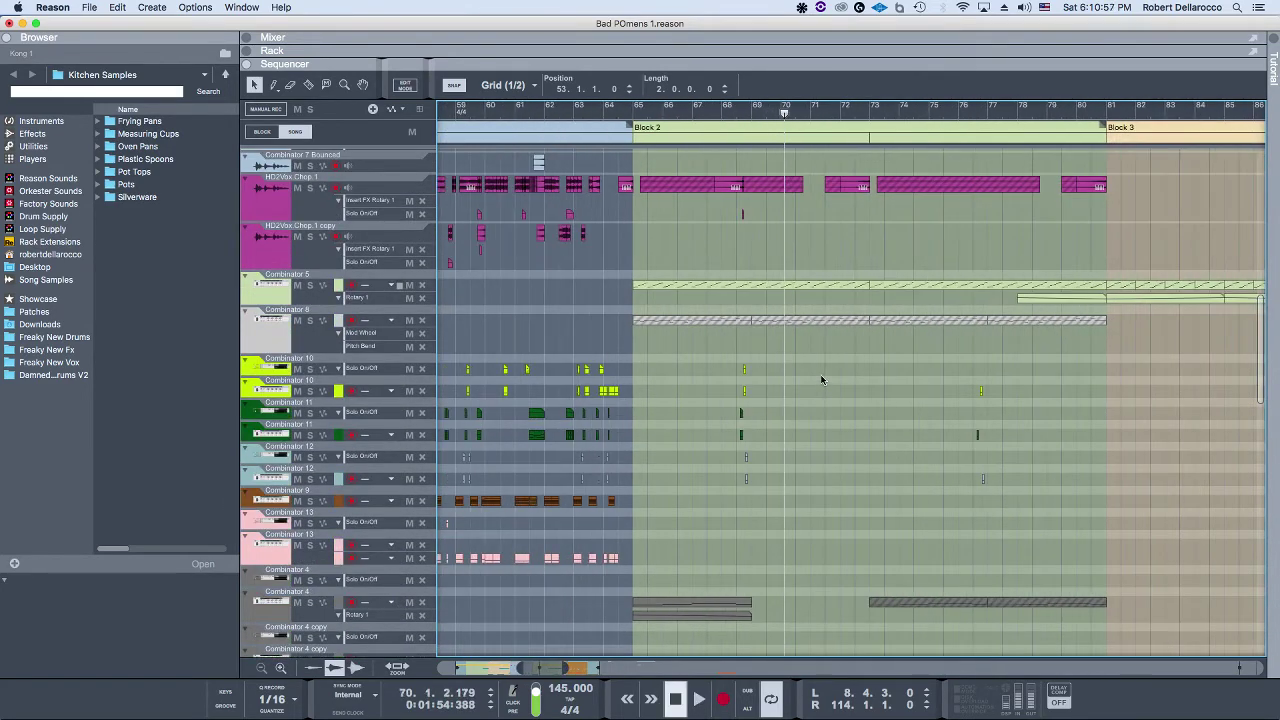
Step: Play the opening of Block 3 from bar 81 to bar 82 with its Kong, HS_Kick_Thumper and DRUMS clips in view
scroll(851, 343, "right", 3)
scroll(851, 343, "up", 5)
left_click(953, 113)
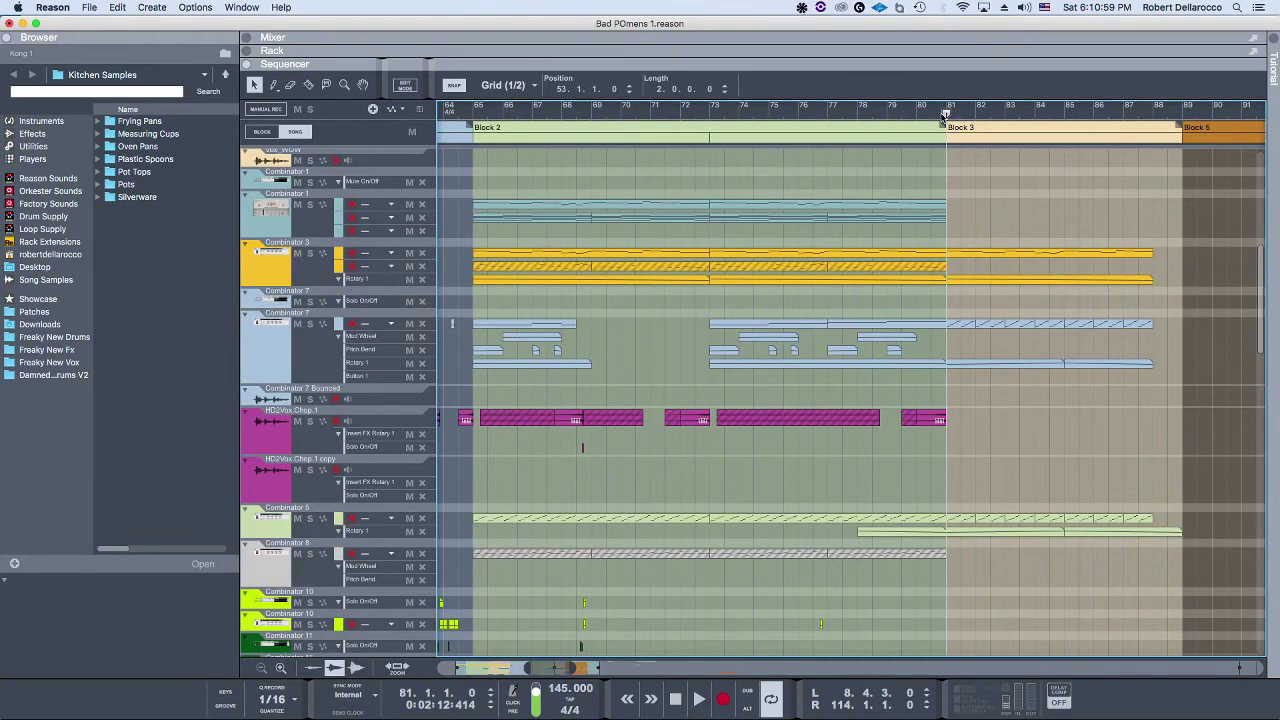
scroll(911, 325, "up", 10)
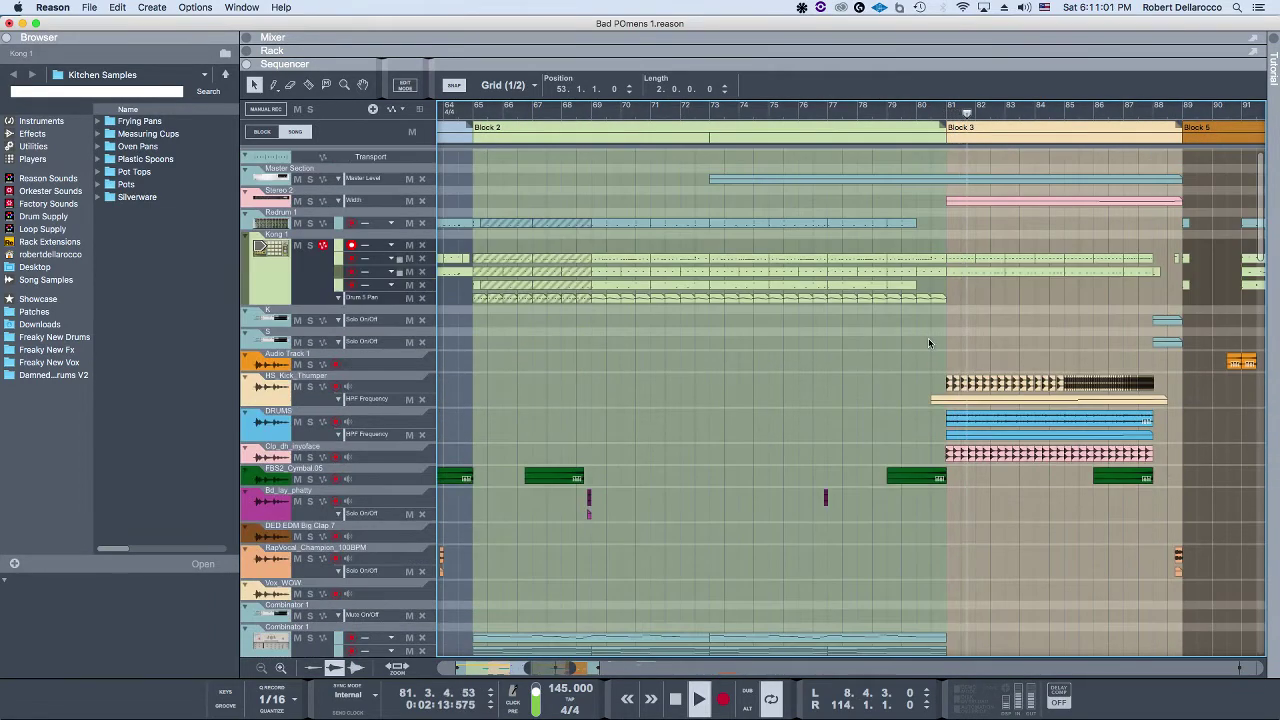
scroll(922, 342, "right", 4)
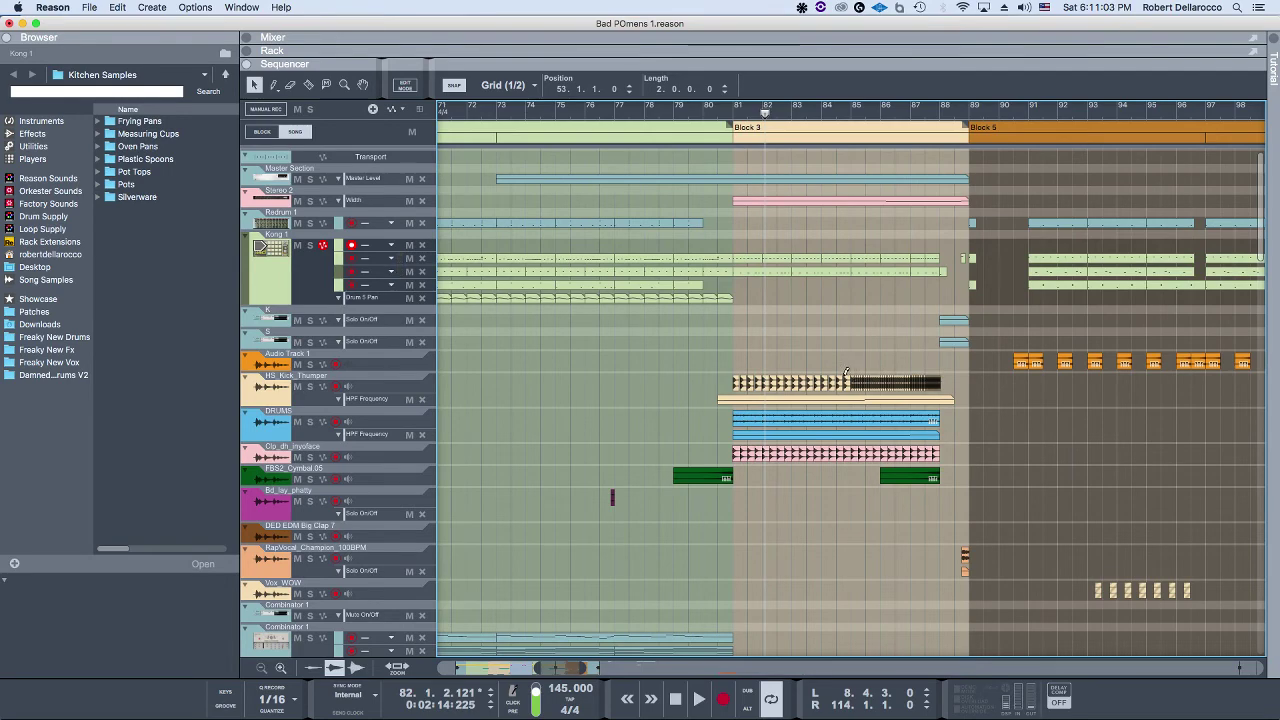
Step: Play Block 3 from just before bar 85 with its riser, downlifter and ACAPELLA tracks in view
key("h")
scroll(826, 436, "down", 15)
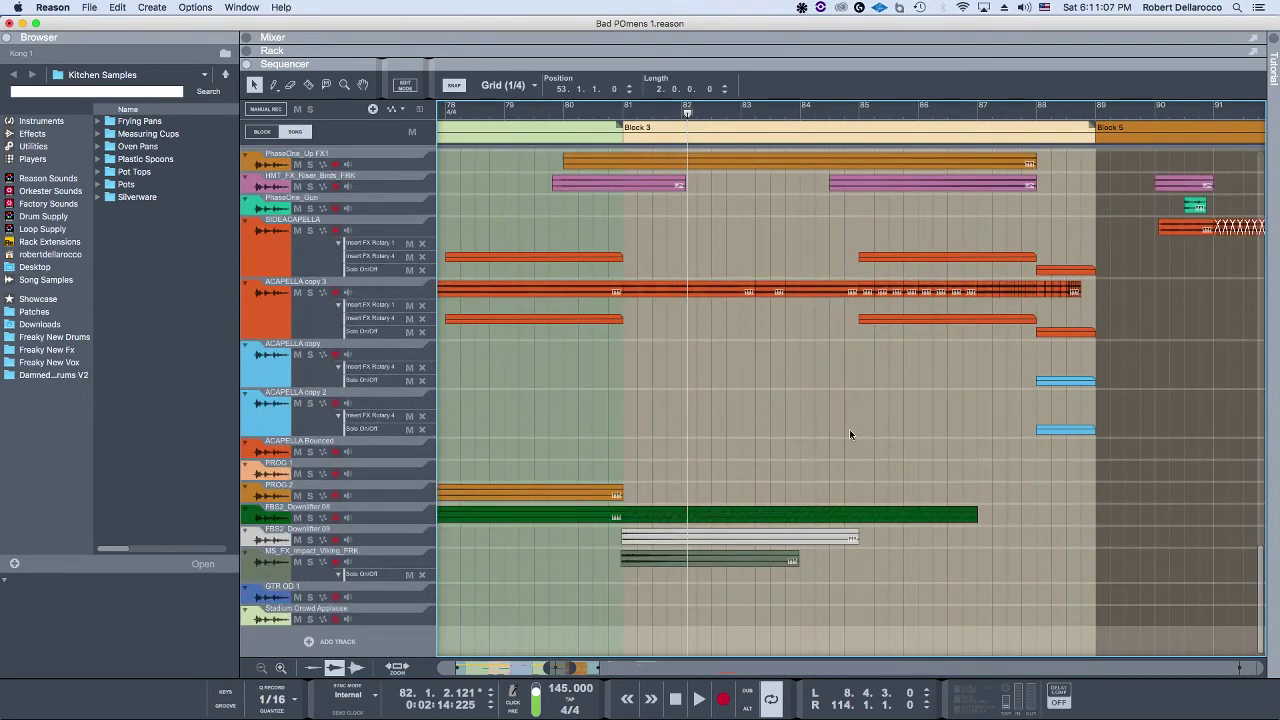
left_click(844, 108)
key("space")
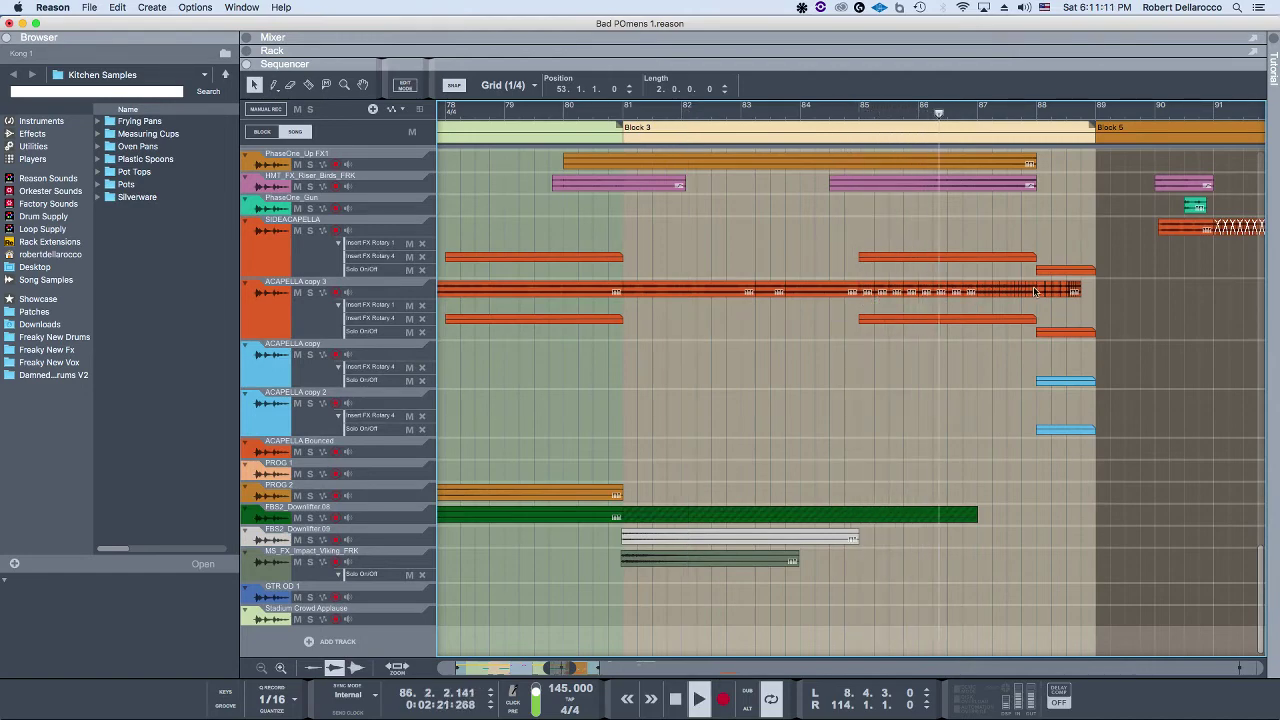
Step: Stop playback near bar 87 and examine the Master Level and Stereo 2 Width automation towards the end of Block 3
scroll(937, 337, "up", 15)
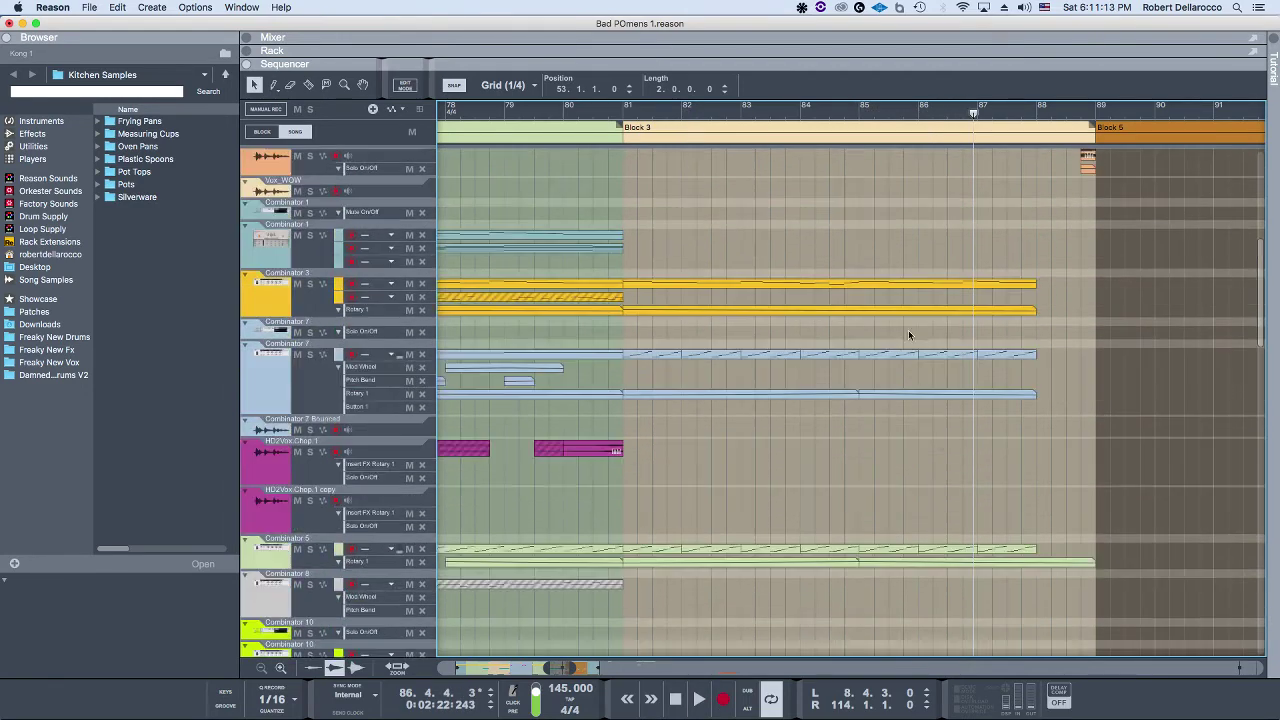
scroll(797, 198, "up", 5)
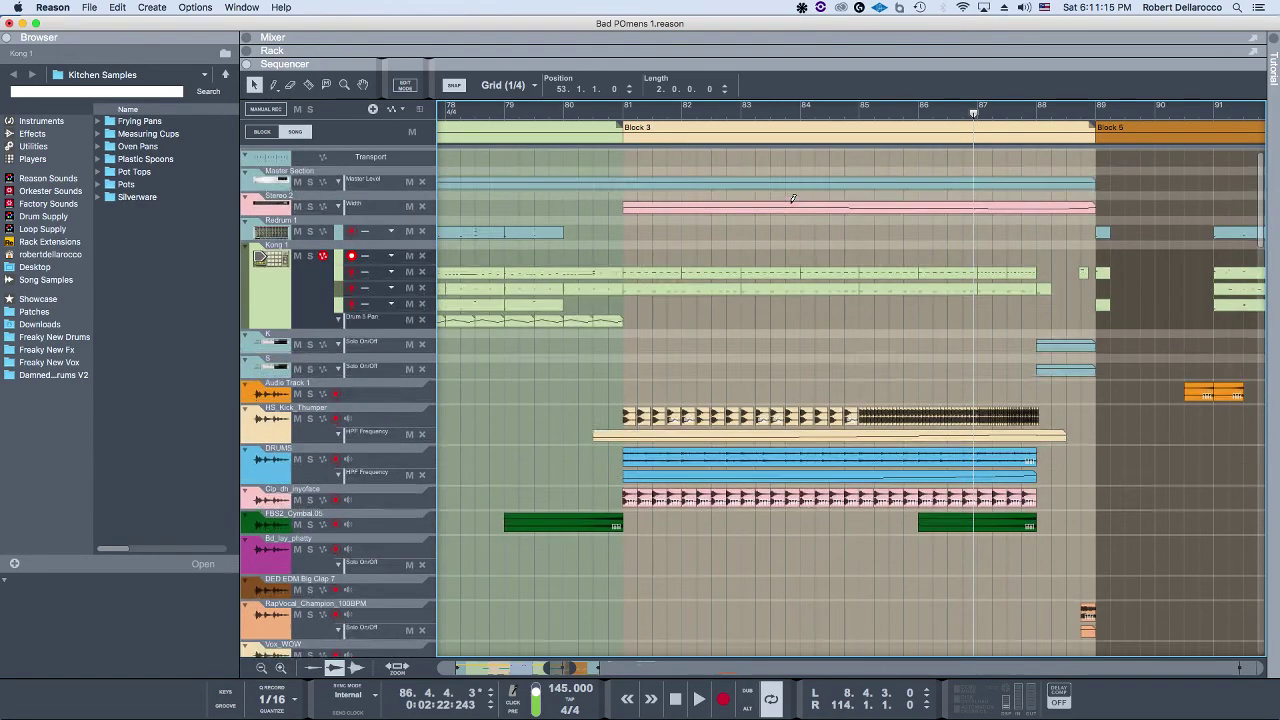
scroll(700, 213, "right", 5)
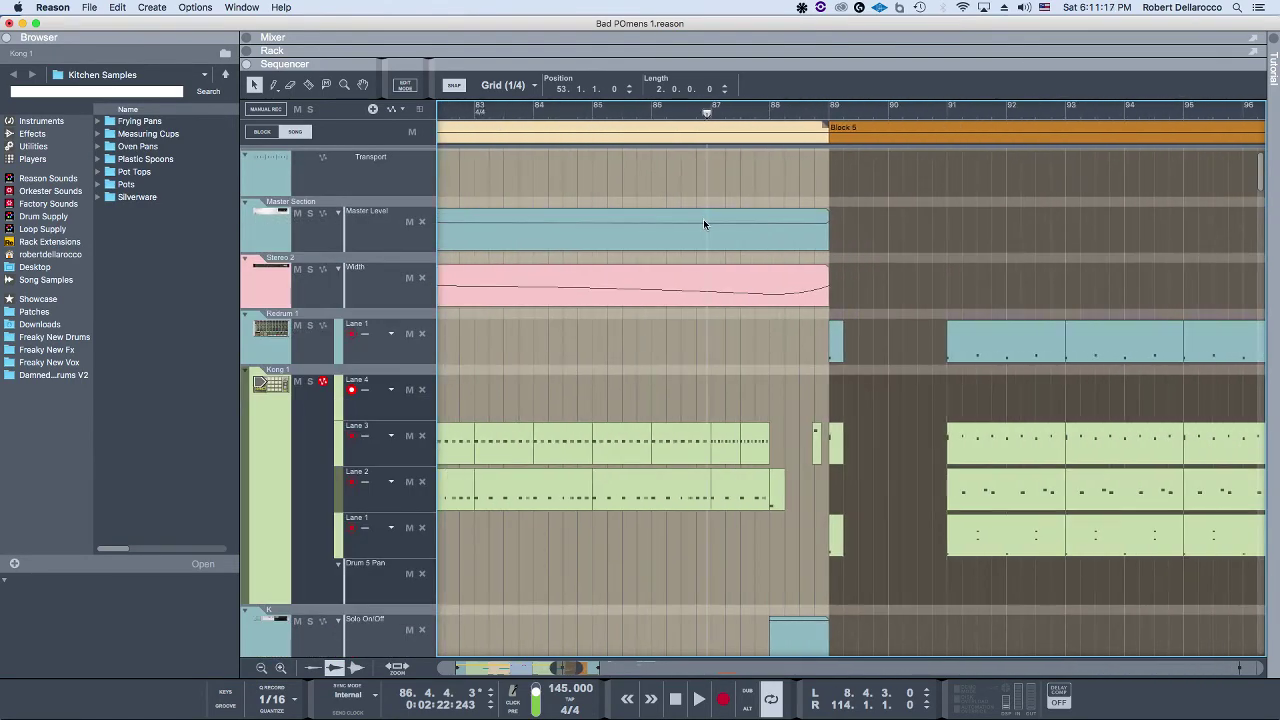
scroll(680, 220, "left", 1)
scroll(717, 229, "down", 4)
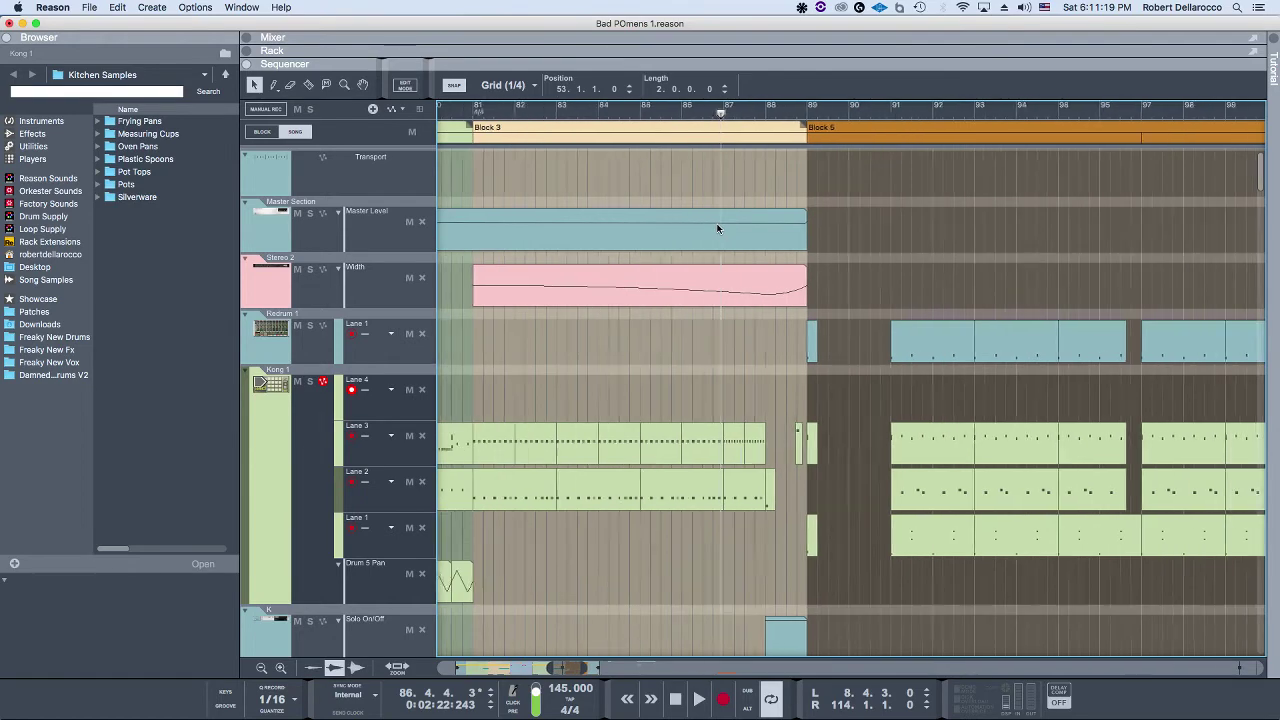
Step: Play the start of Block 5 from bar 89 to midway through bar 92 with the drum tracks in view
scroll(717, 229, "down", 5)
scroll(713, 222, "up", 4)
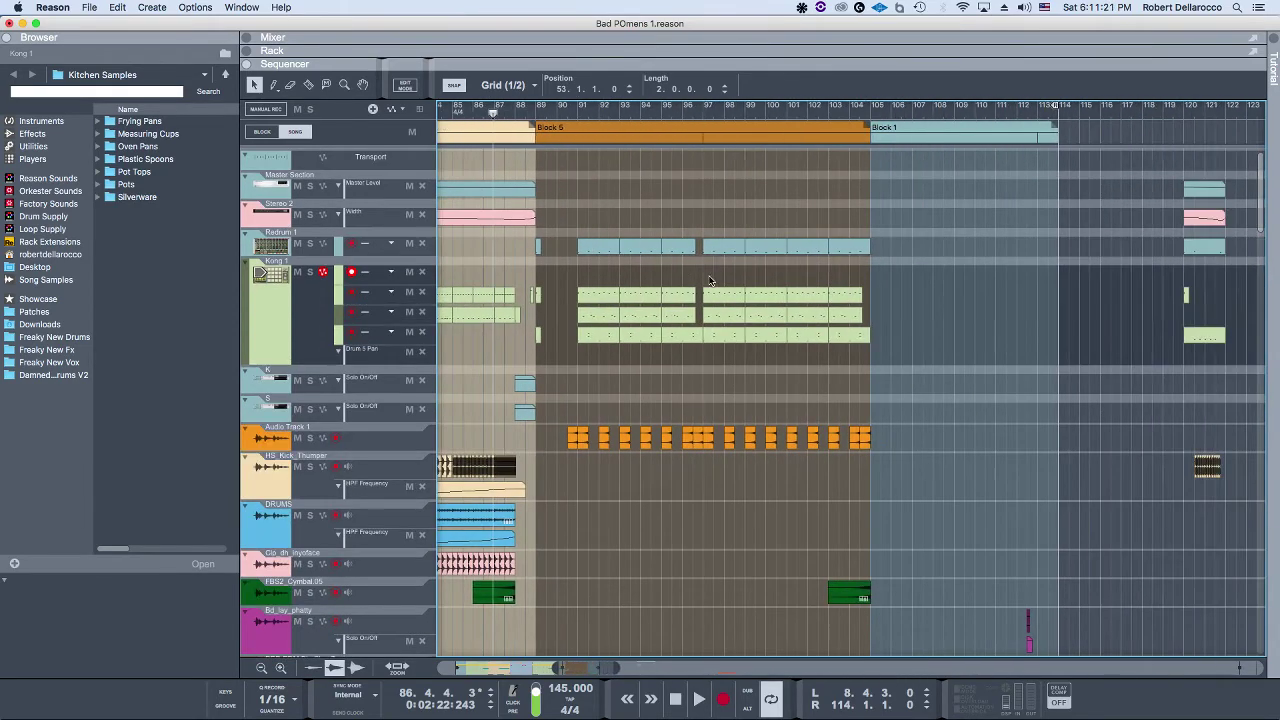
scroll(703, 275, "left", 3)
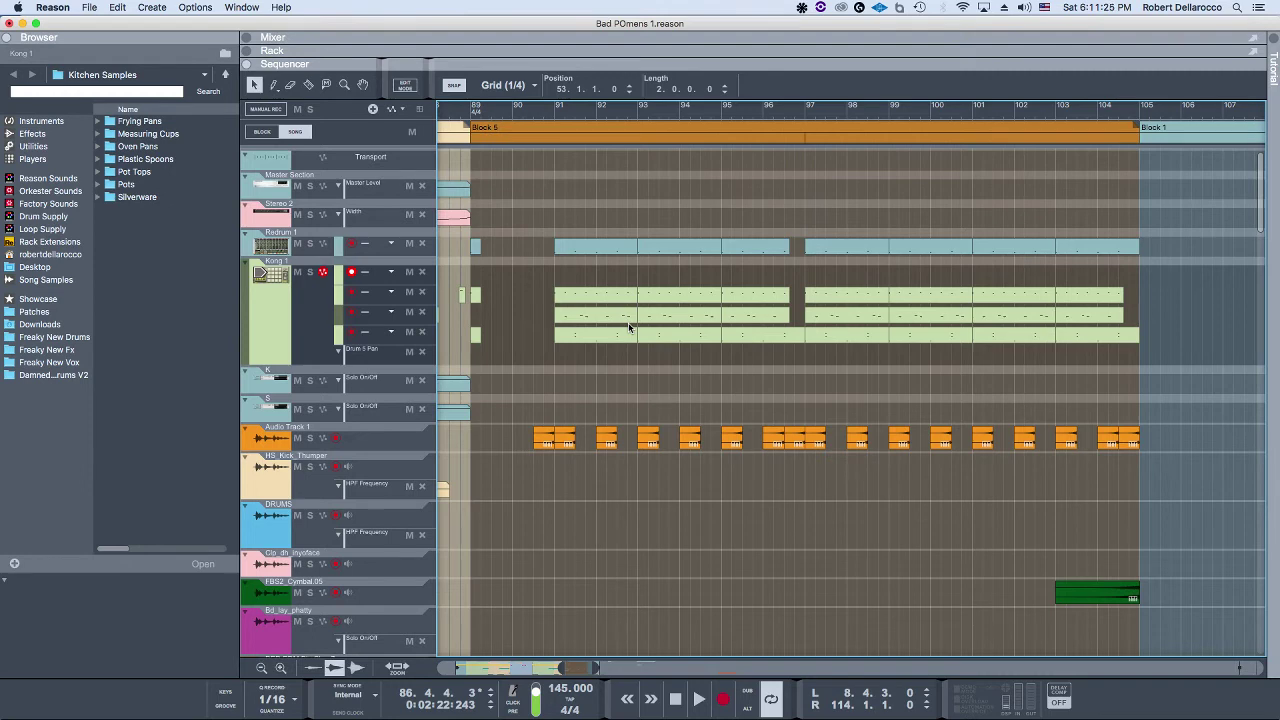
left_click(470, 111)
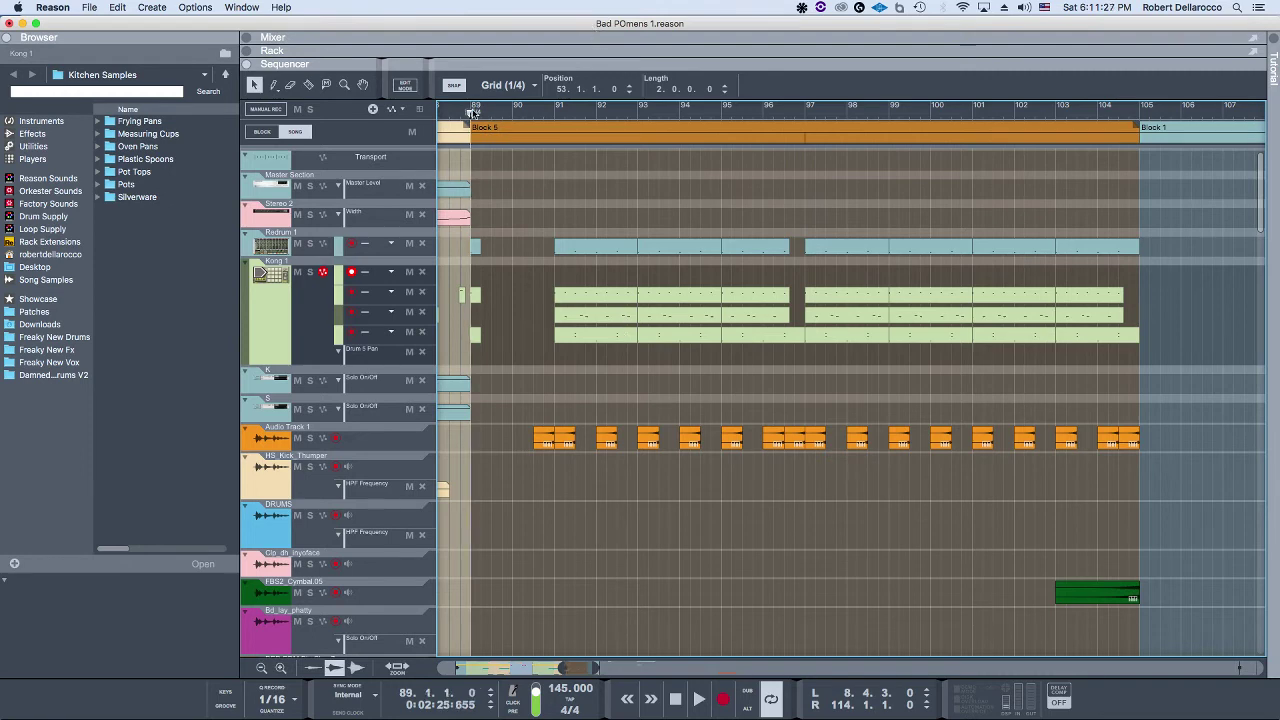
key("space")
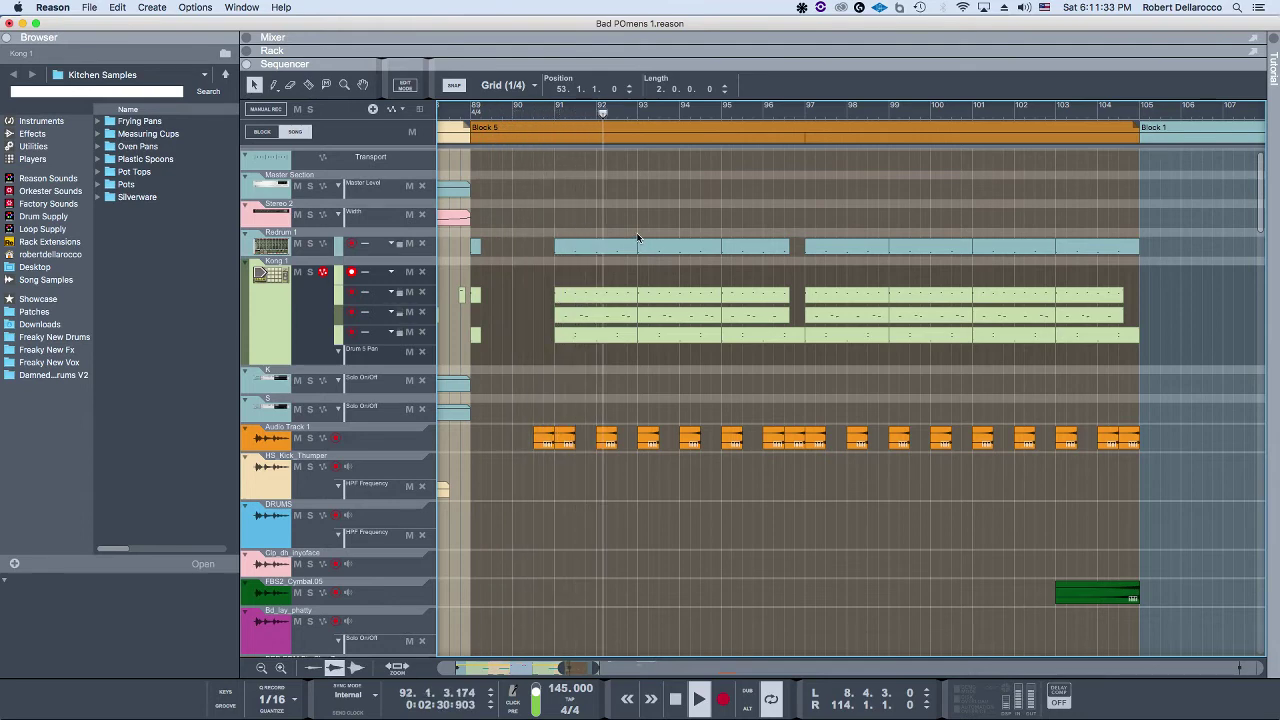
key("space")
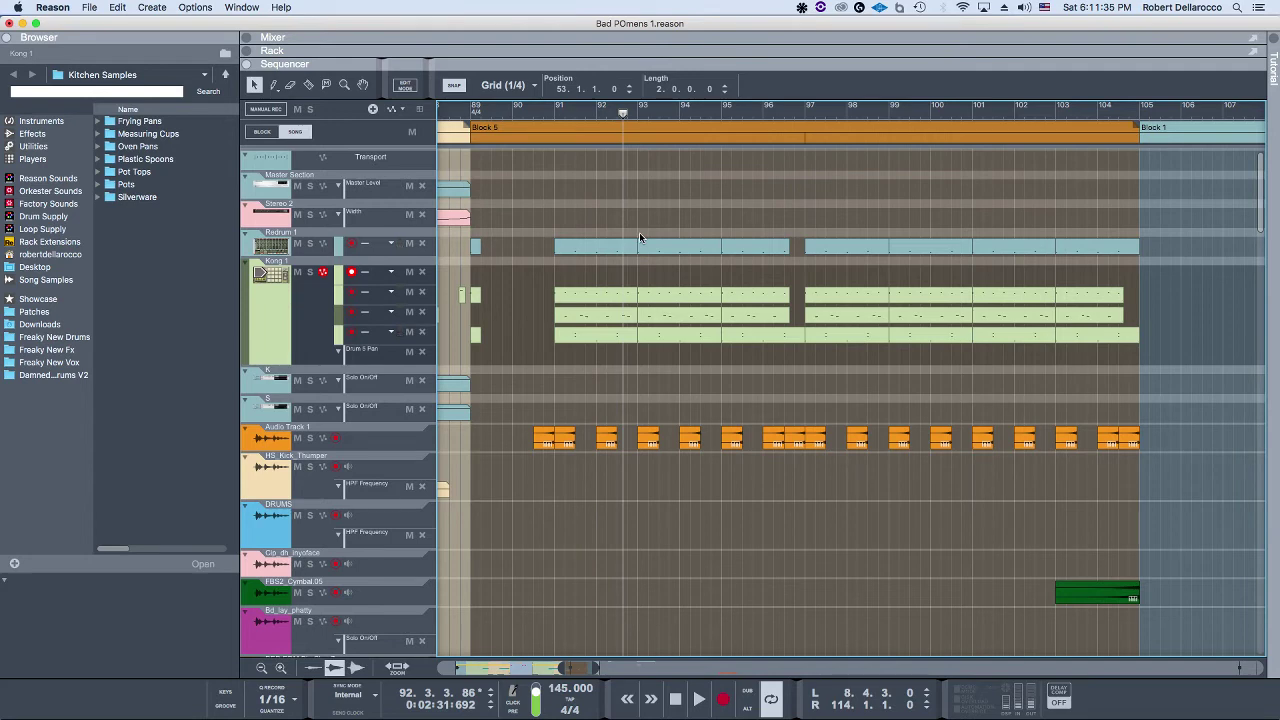
Step: Open Kong 1's Lane 1 clip at bar 91, look through the Patches folder for sample packs and patches, and return to the arrangement
double_click(586, 335)
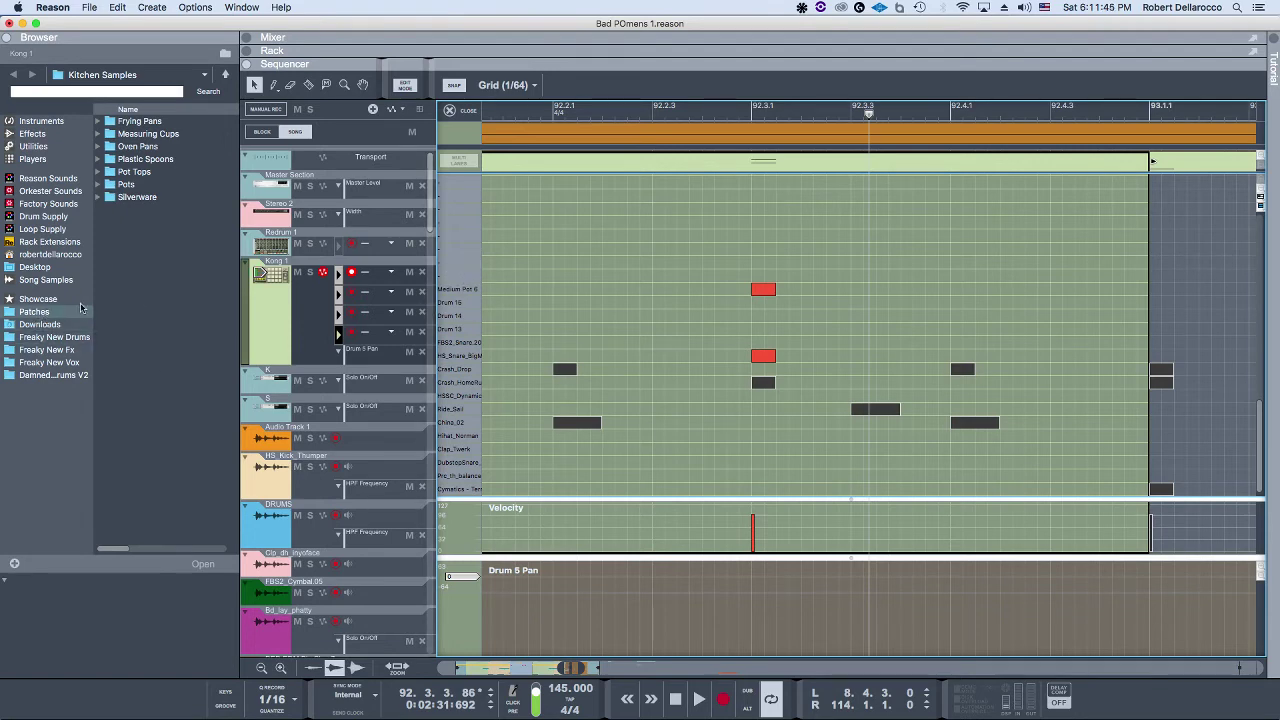
left_click(34, 311)
scroll(170, 357, "down", 10)
scroll(165, 358, "down", 10)
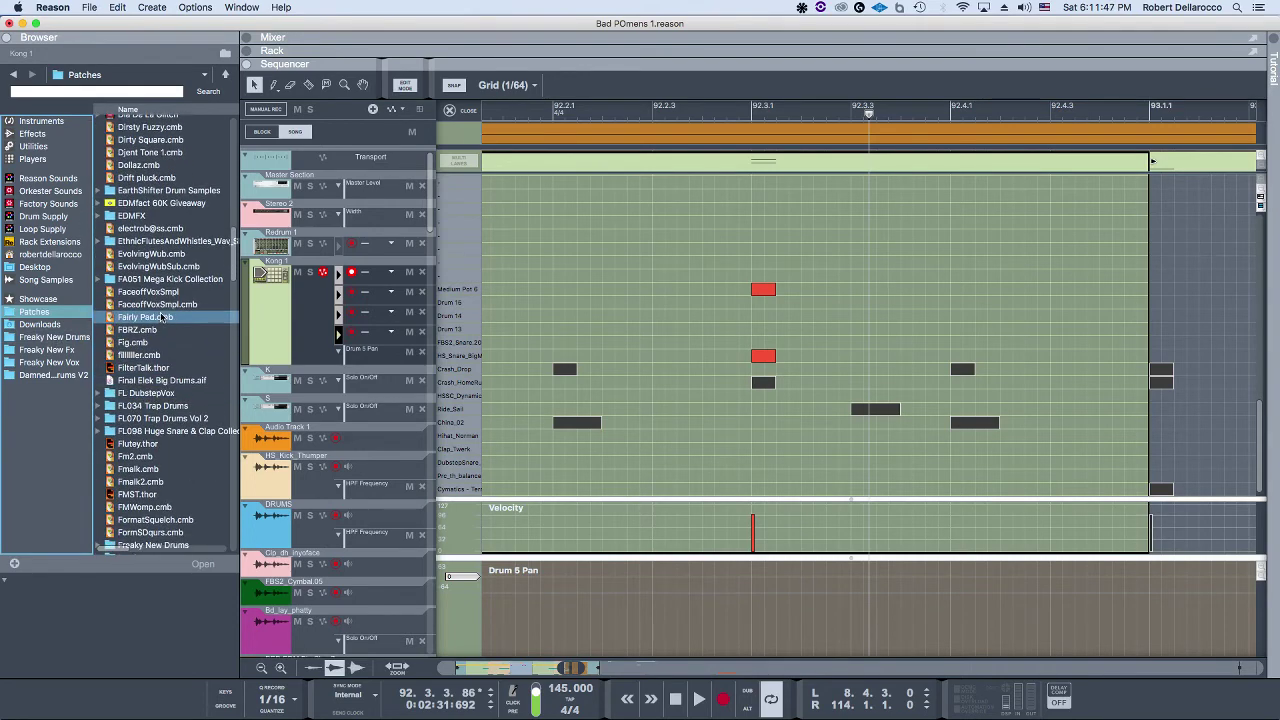
scroll(157, 360, "down", 9)
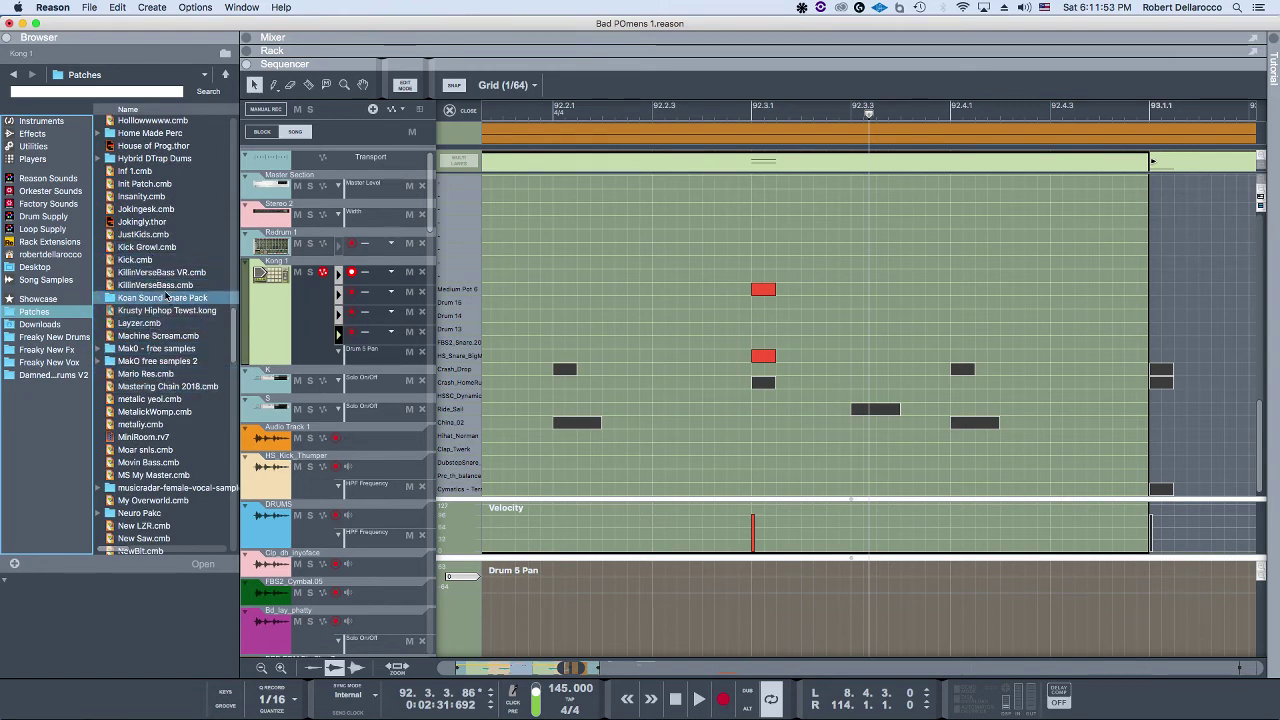
scroll(150, 318, "up", 10)
scroll(150, 318, "up", 11)
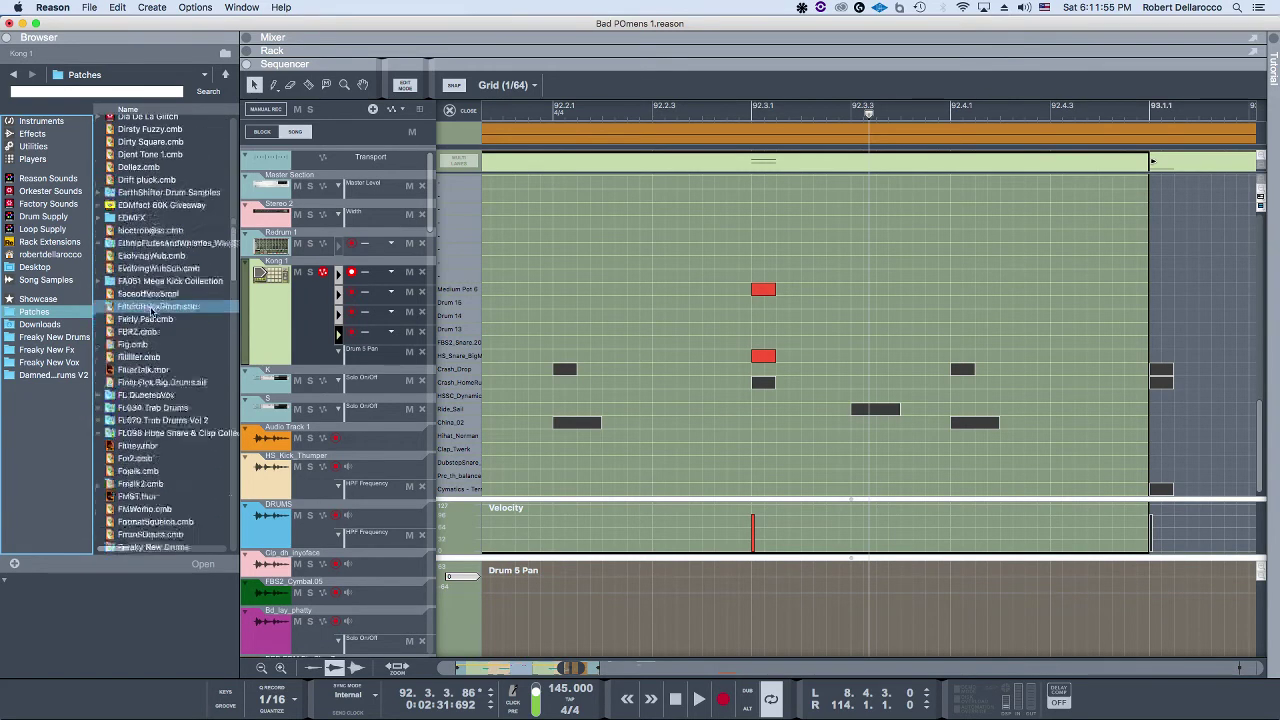
scroll(142, 254, "up", 3)
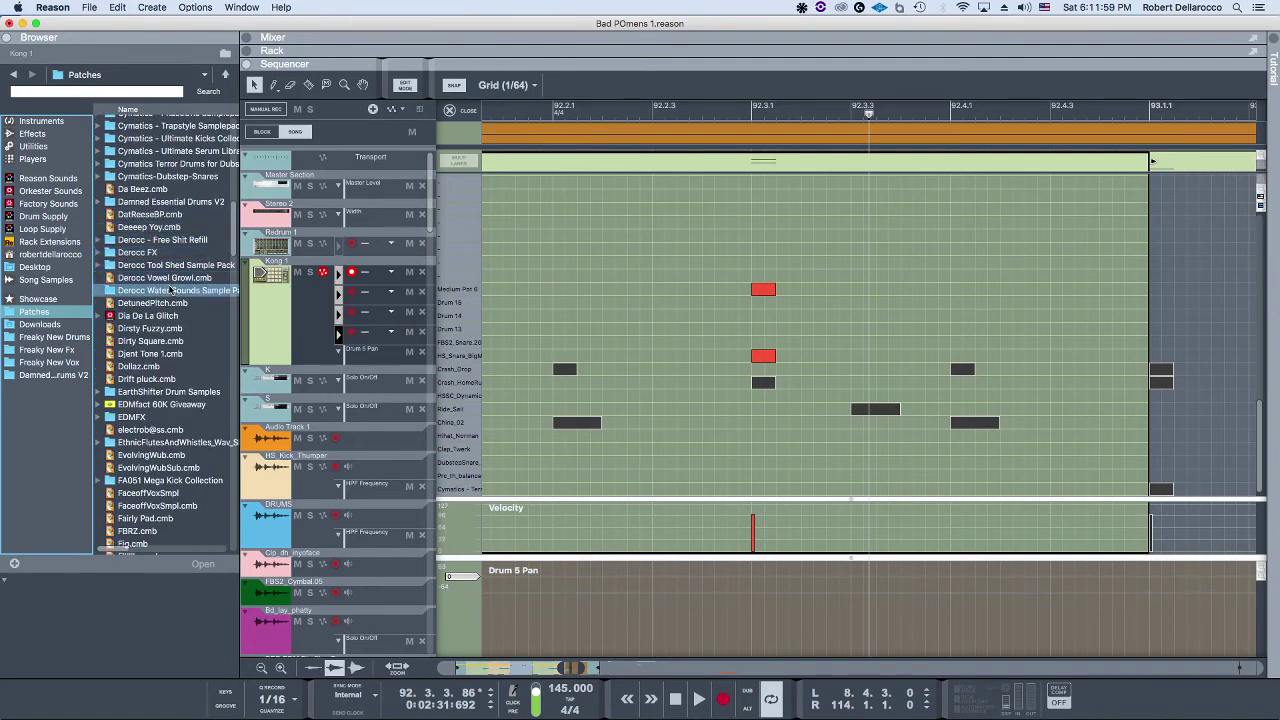
scroll(169, 324, "down", 20)
scroll(169, 323, "down", 20)
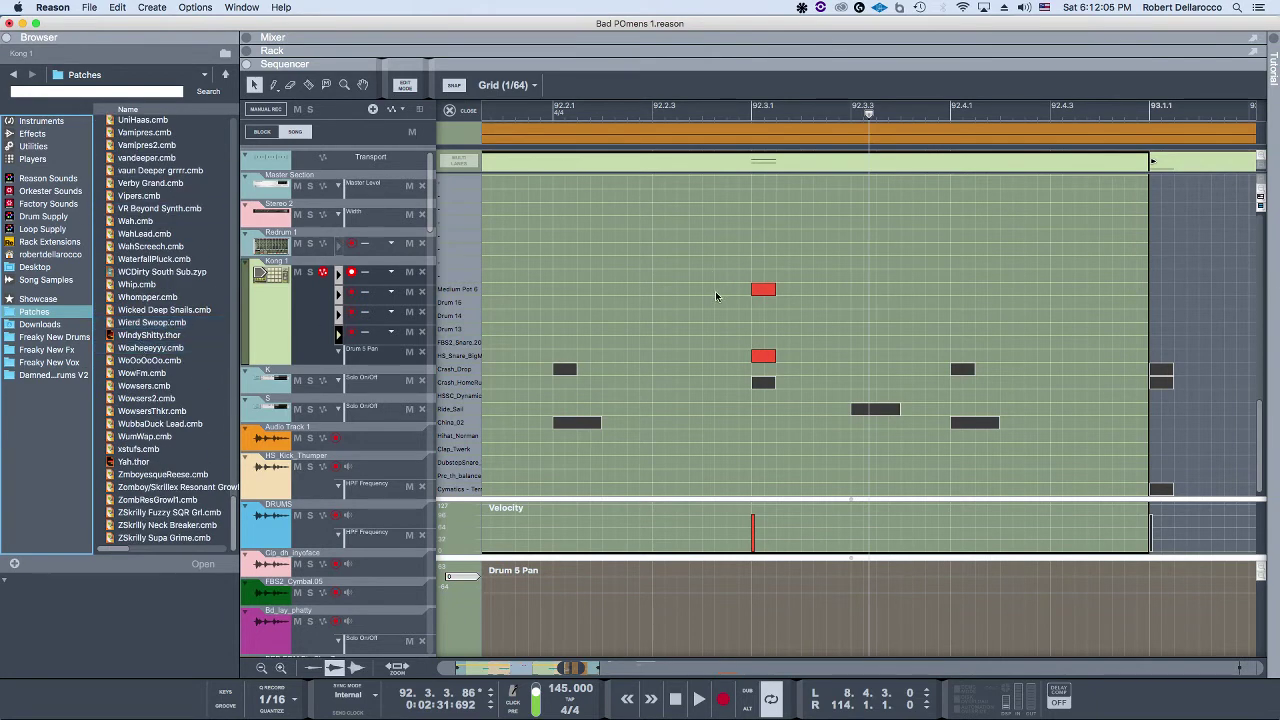
left_click(449, 111)
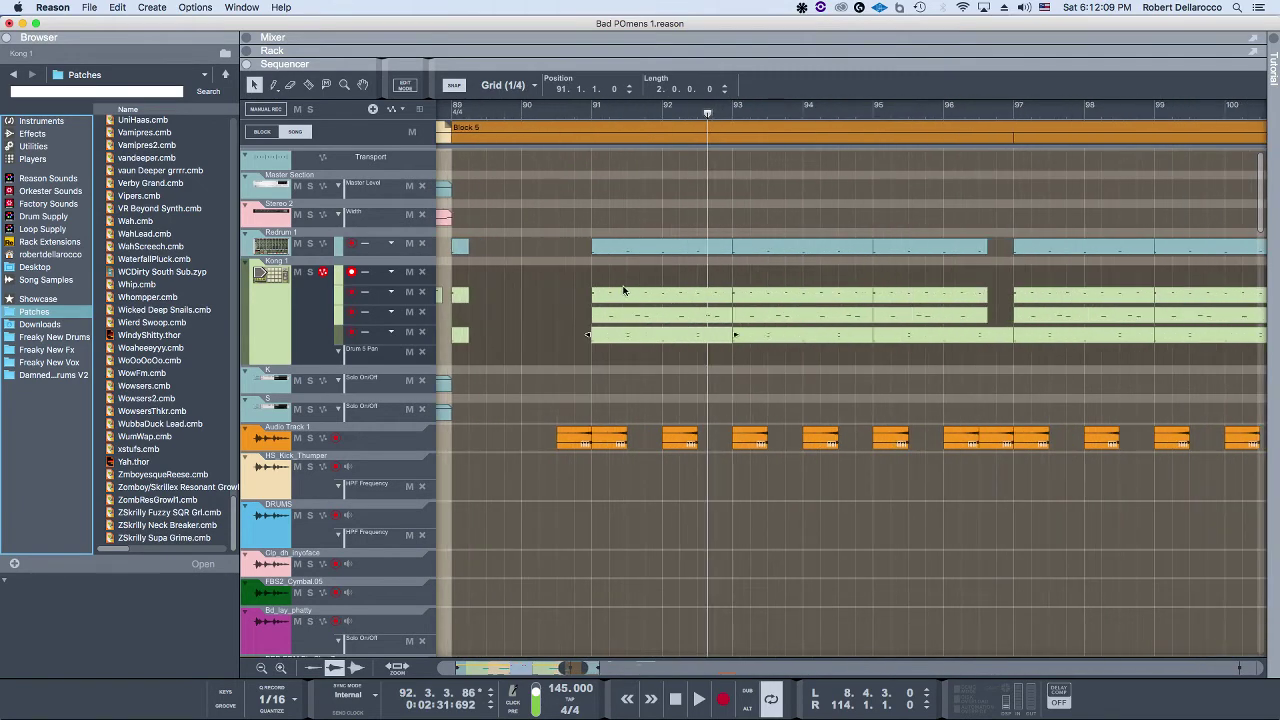
Step: Solo Kong 1, play its drums from bar 92 to bar 94, and turn the solo off
scroll(624, 291, "right", 6)
scroll(683, 297, "down", 2)
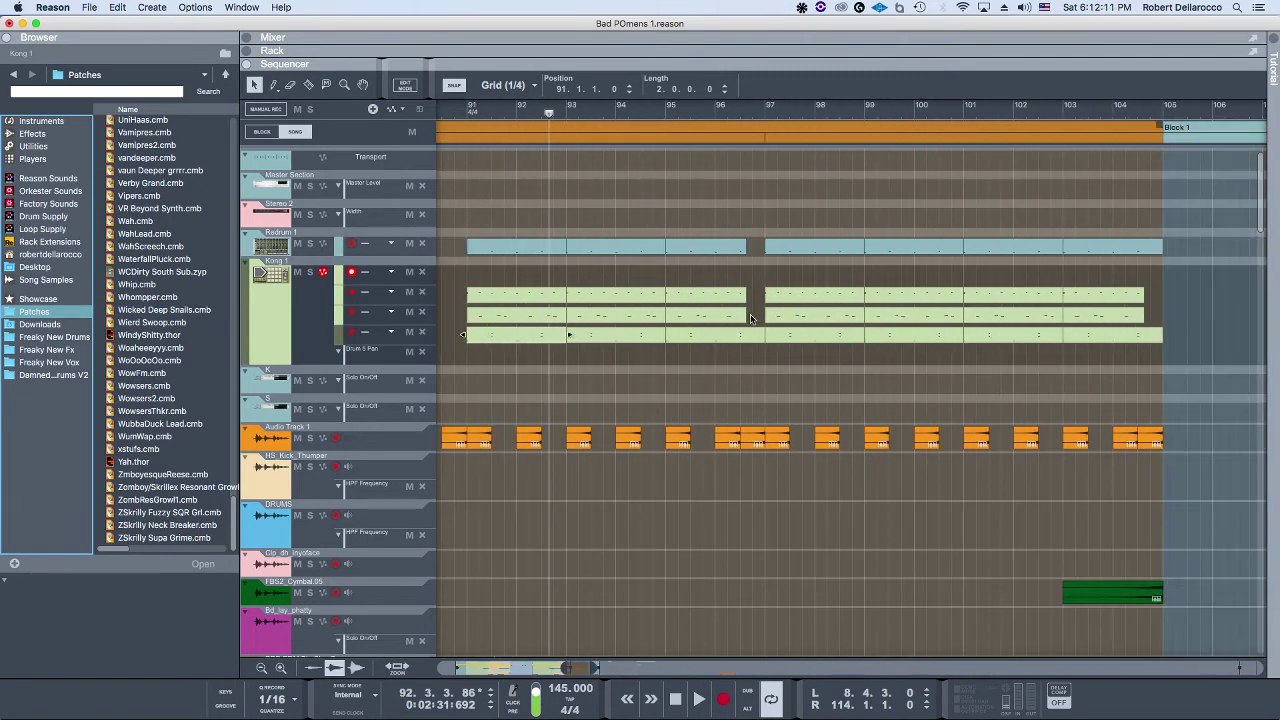
left_click(310, 272)
key("space")
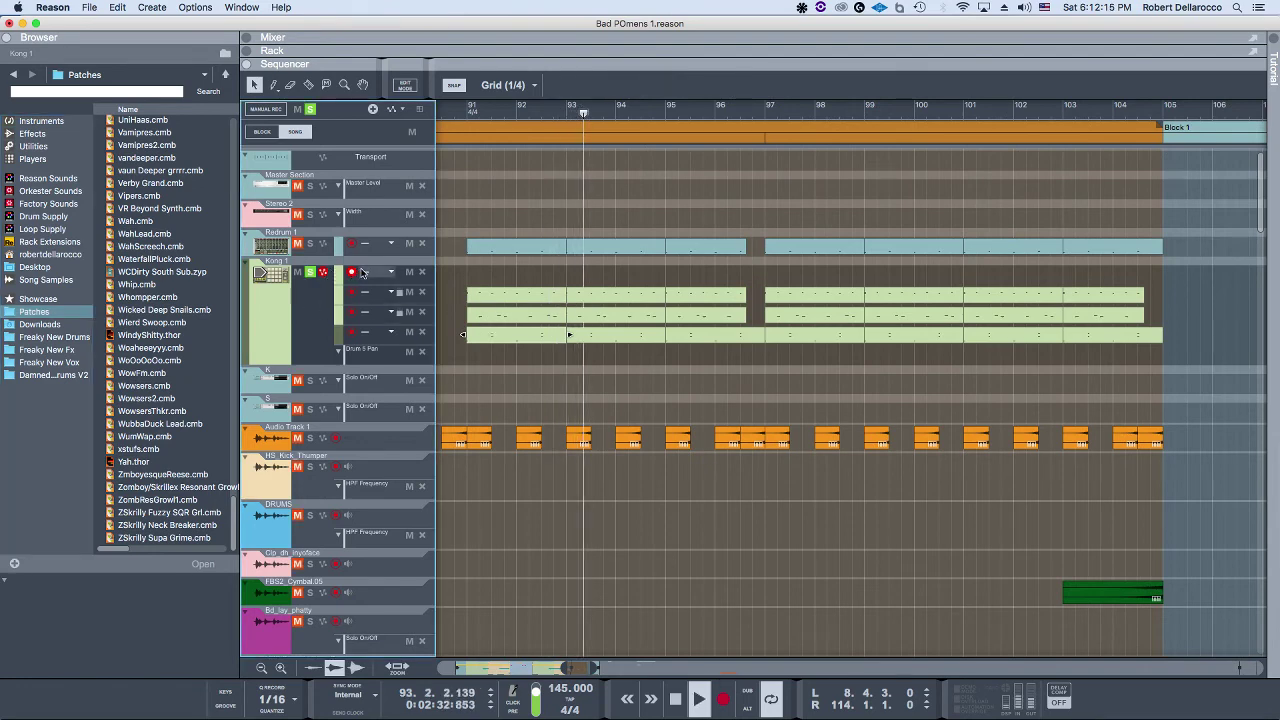
key("space")
left_click(310, 272)
Step: Look over Block 5's Combinator and SuperSub clips, selecting the Combinator 16 and Combinator 14 instrument tracks in turn
scroll(556, 356, "down", 2)
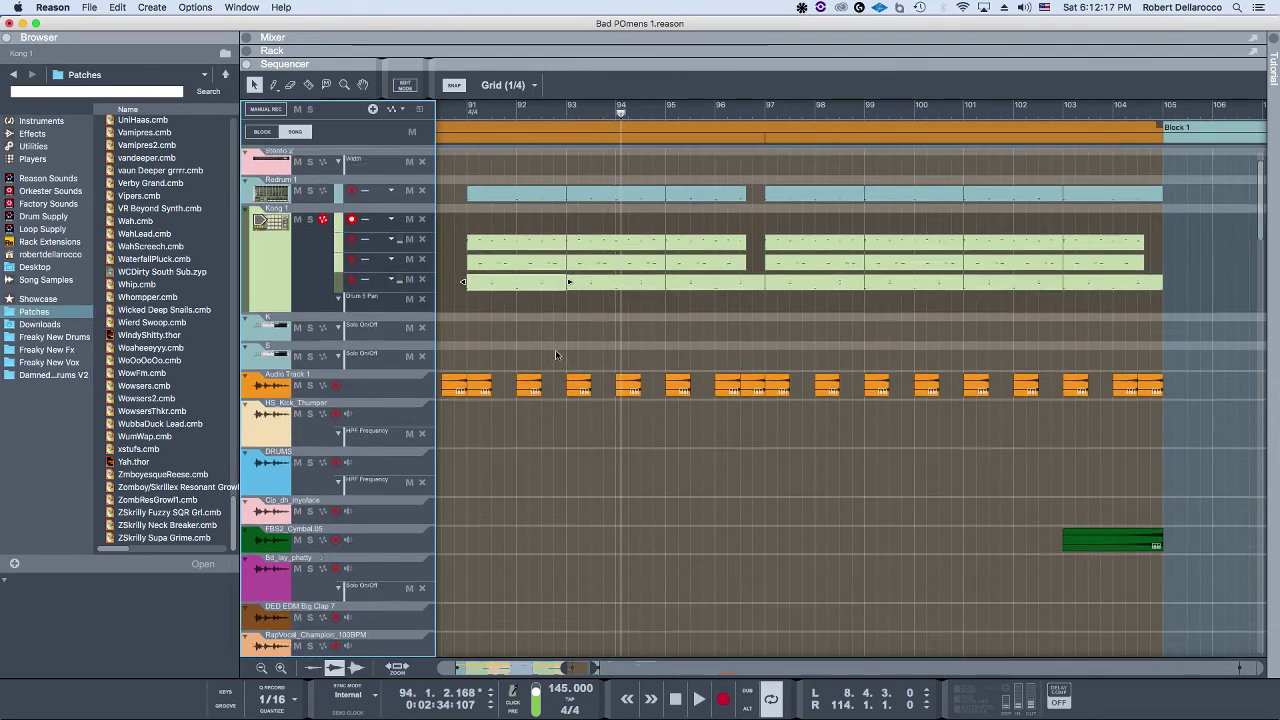
scroll(556, 356, "down", 10)
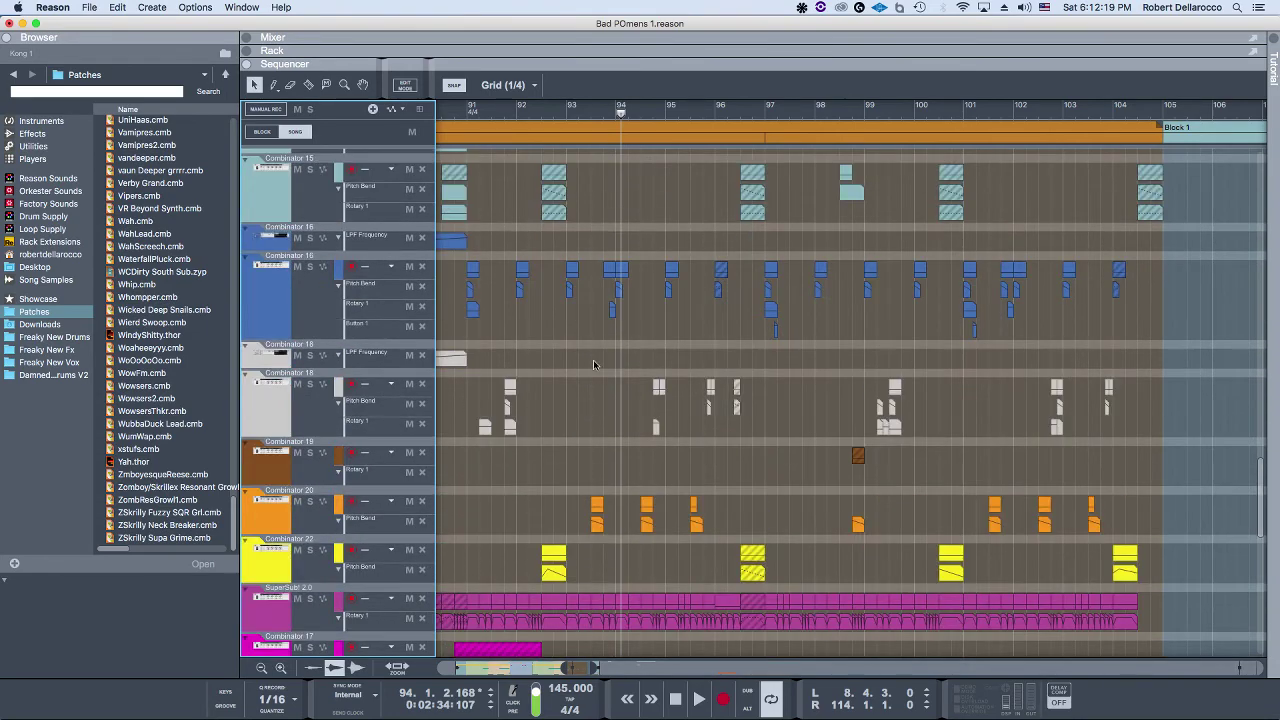
scroll(594, 365, "down", 2)
scroll(576, 373, "left", 2)
scroll(588, 369, "up", 2)
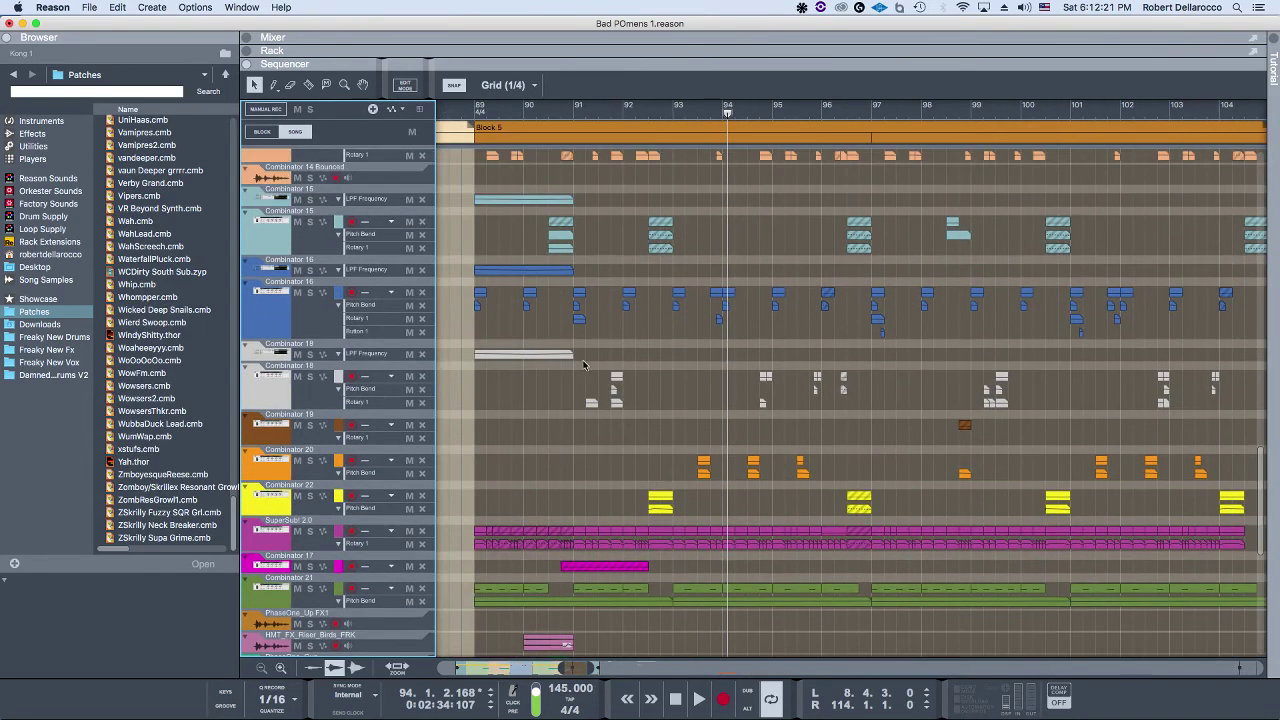
scroll(556, 364, "up", 2)
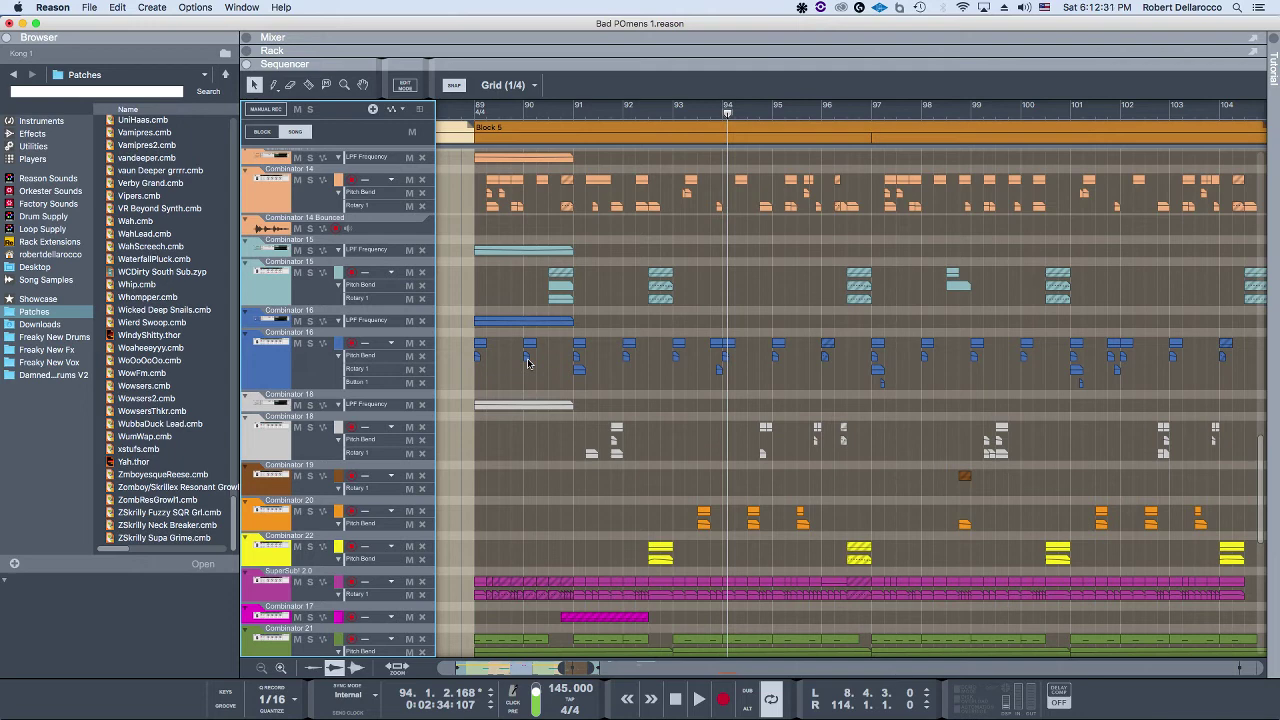
left_click(273, 354)
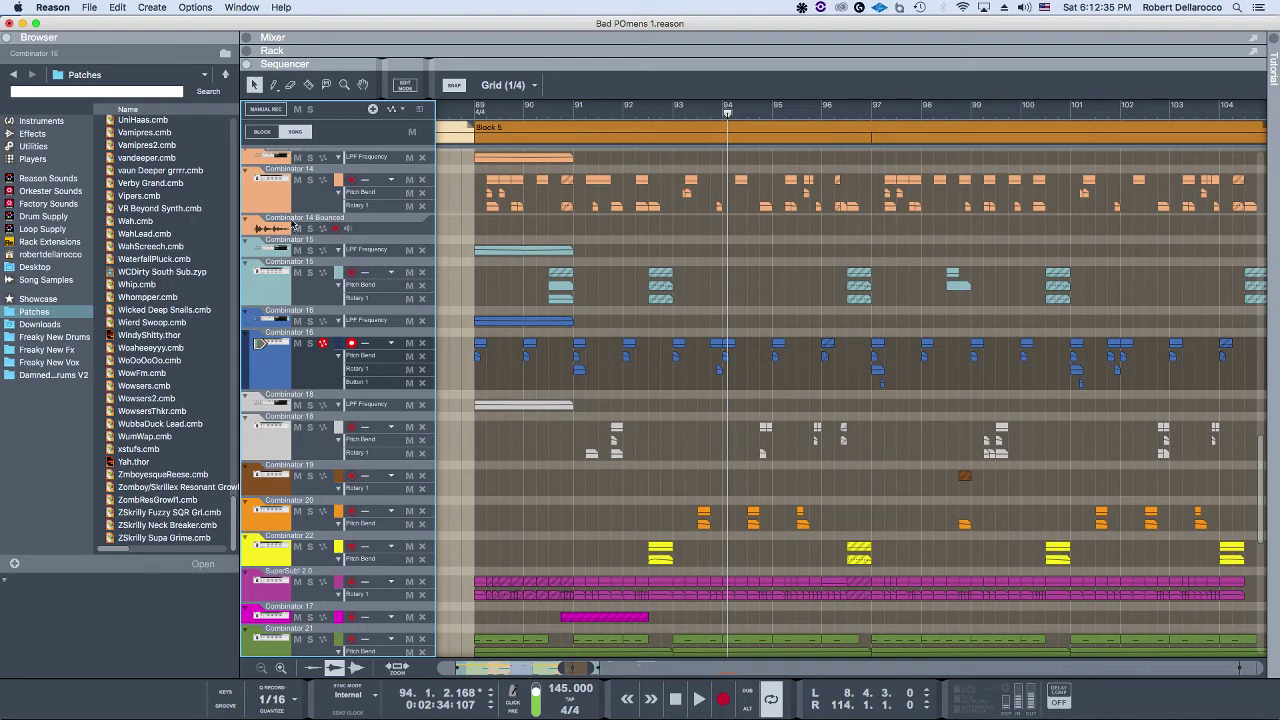
left_click(276, 190)
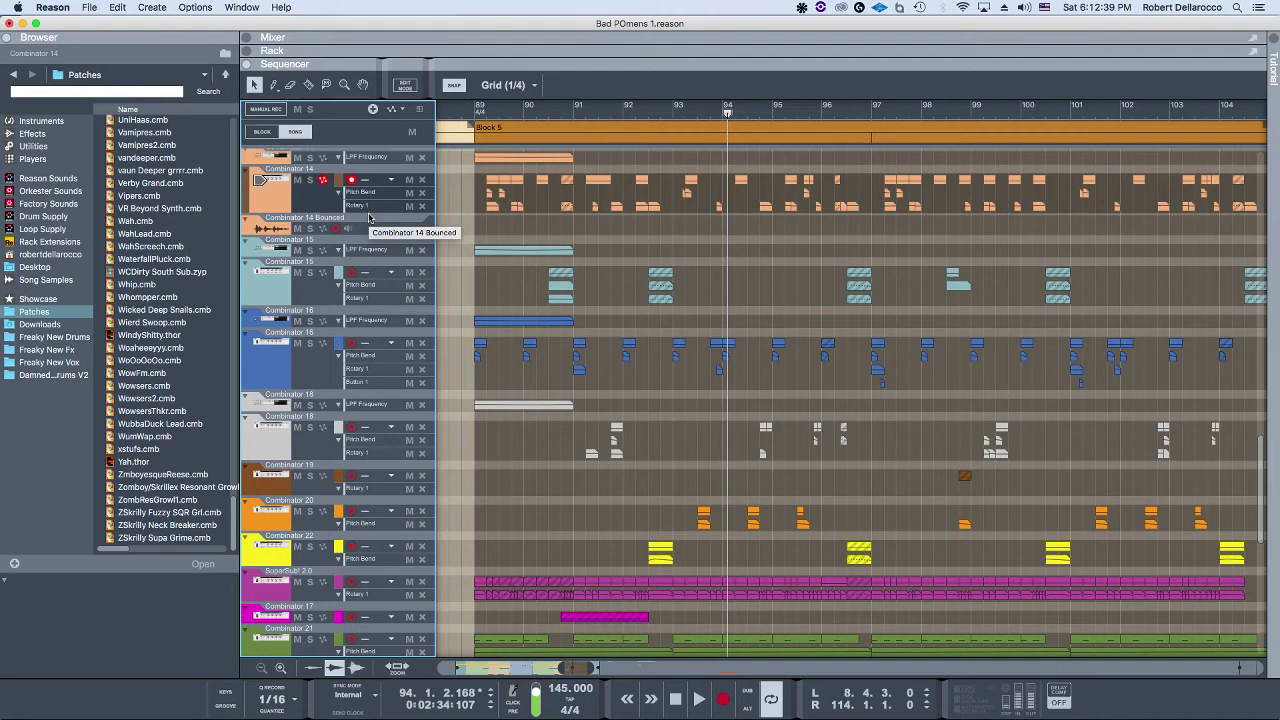
Step: Inspect the oscillator and effects pages of Combinator 16's Serum synth, and return to the arrangement
left_click(267, 441)
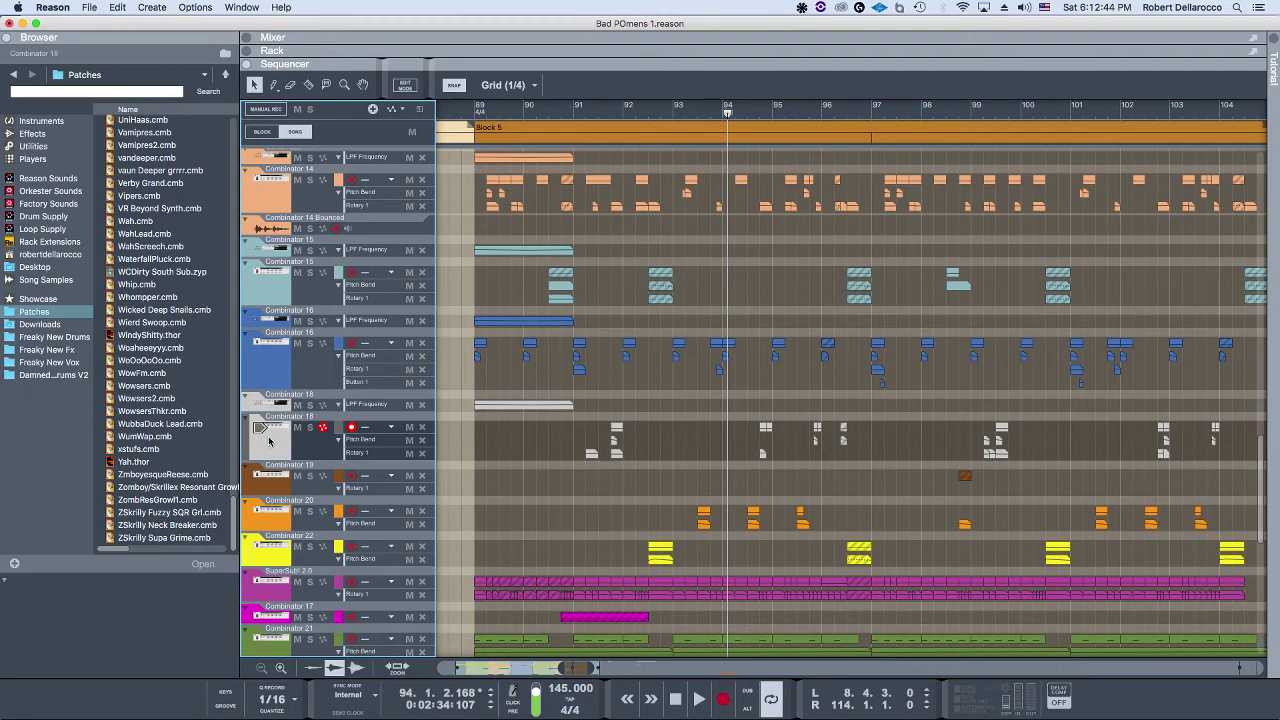
double_click(280, 352)
left_click(562, 315)
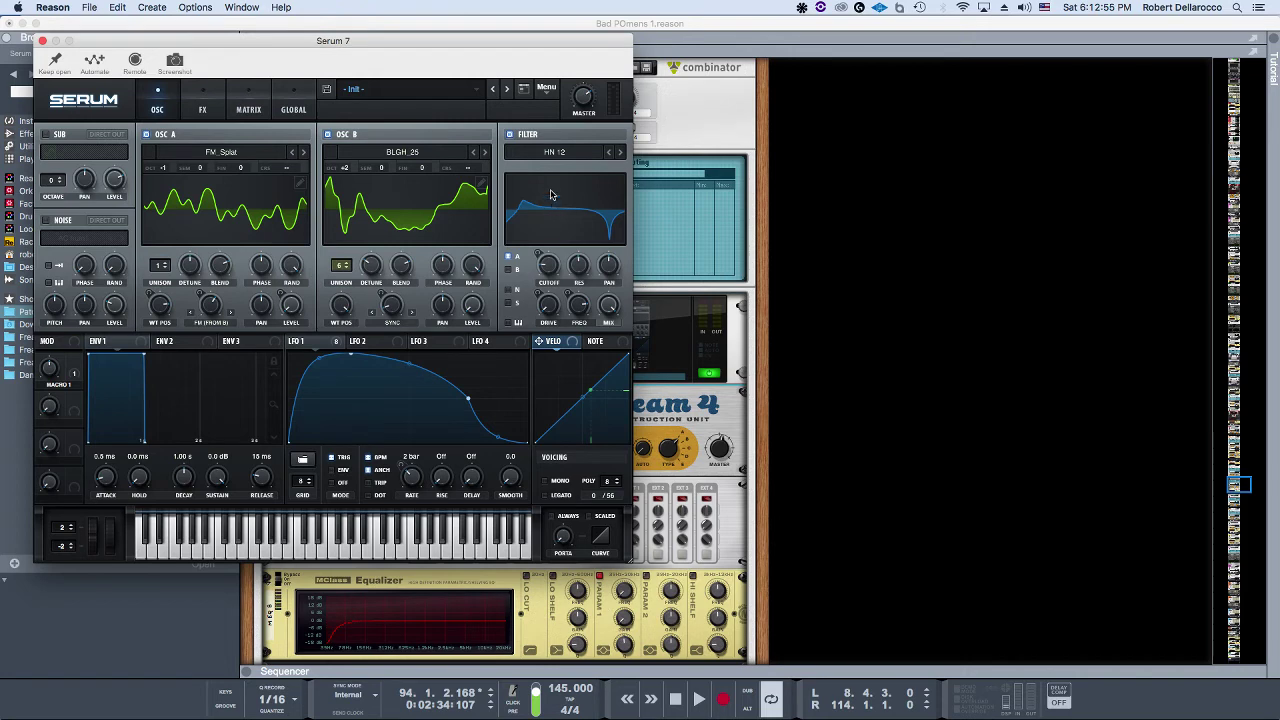
left_click(204, 109)
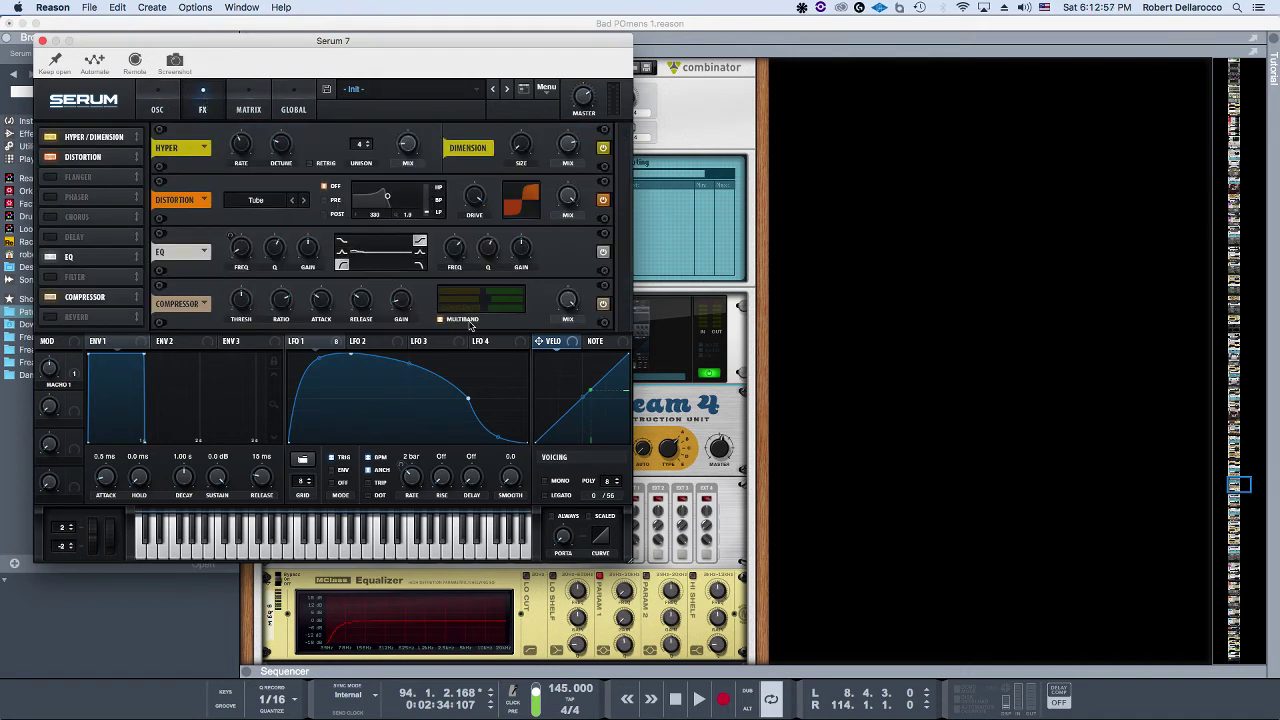
left_click(160, 110)
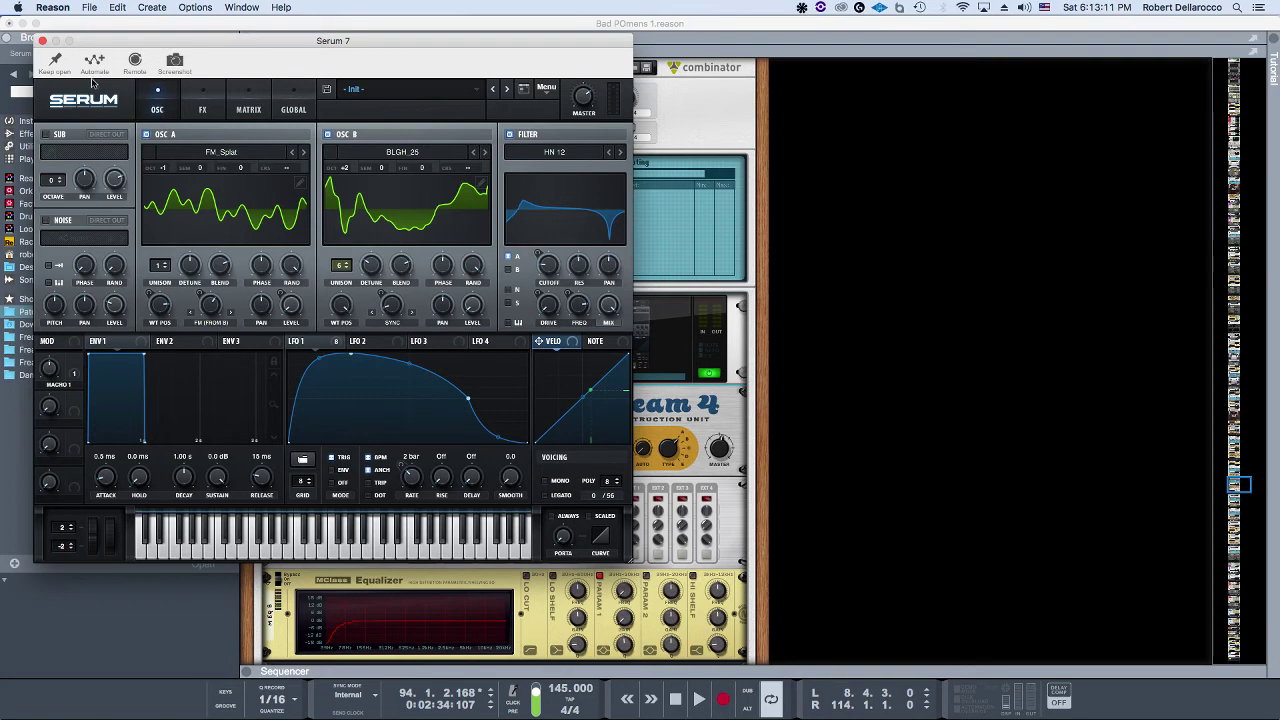
left_click(750, 322)
key("F7")
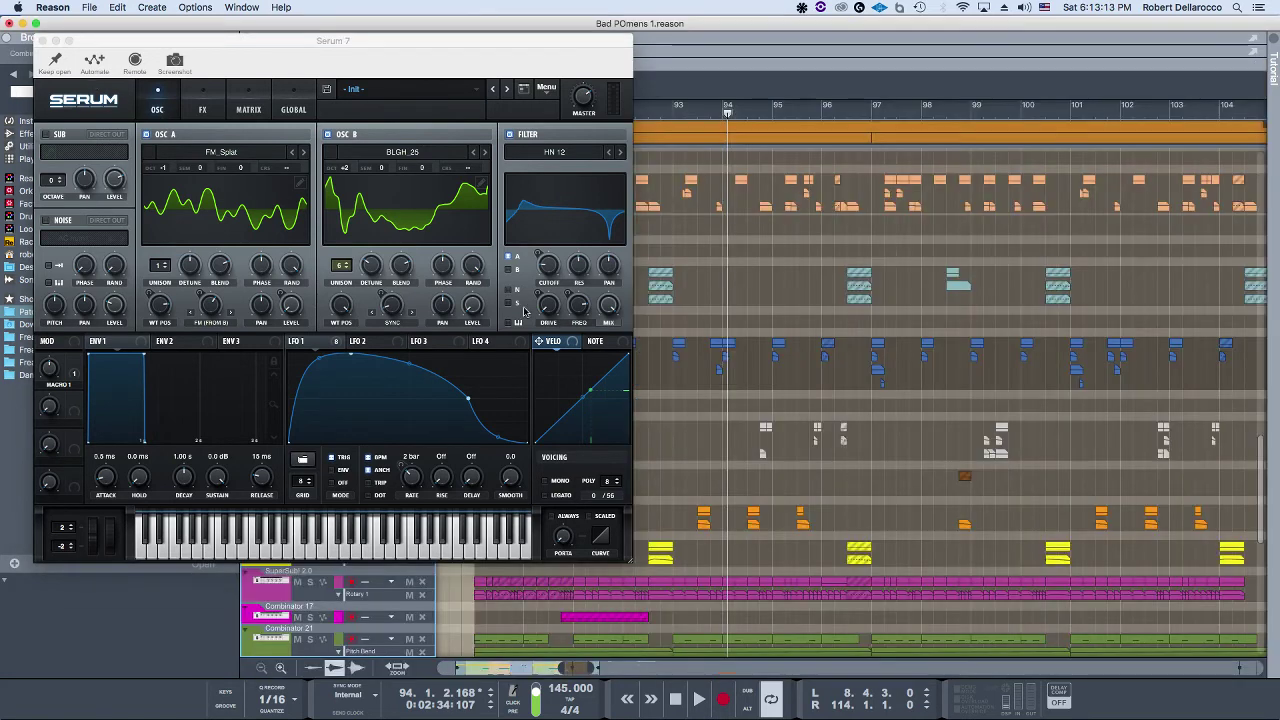
left_click(43, 41)
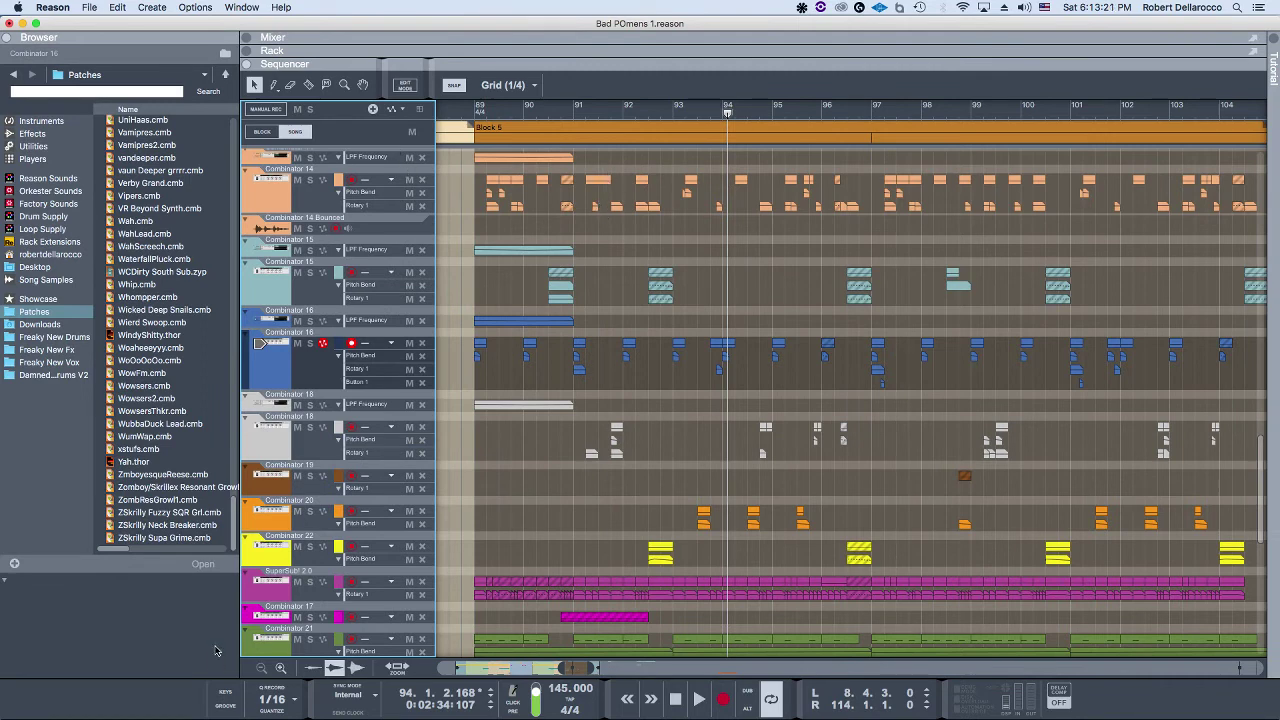
Step: Select Combinator 22, play Block 5 from bar 93 to bar 94, and view the track's Serum oscillators
left_click(267, 540)
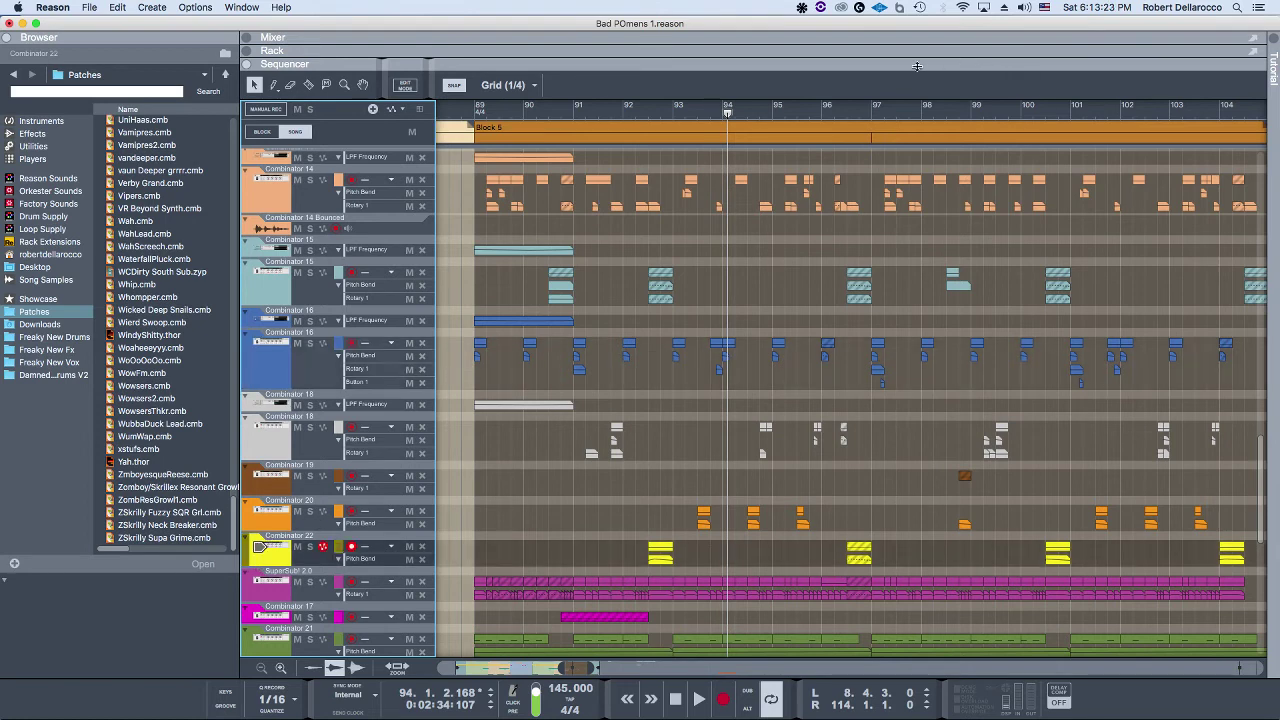
left_click(690, 112)
key("space")
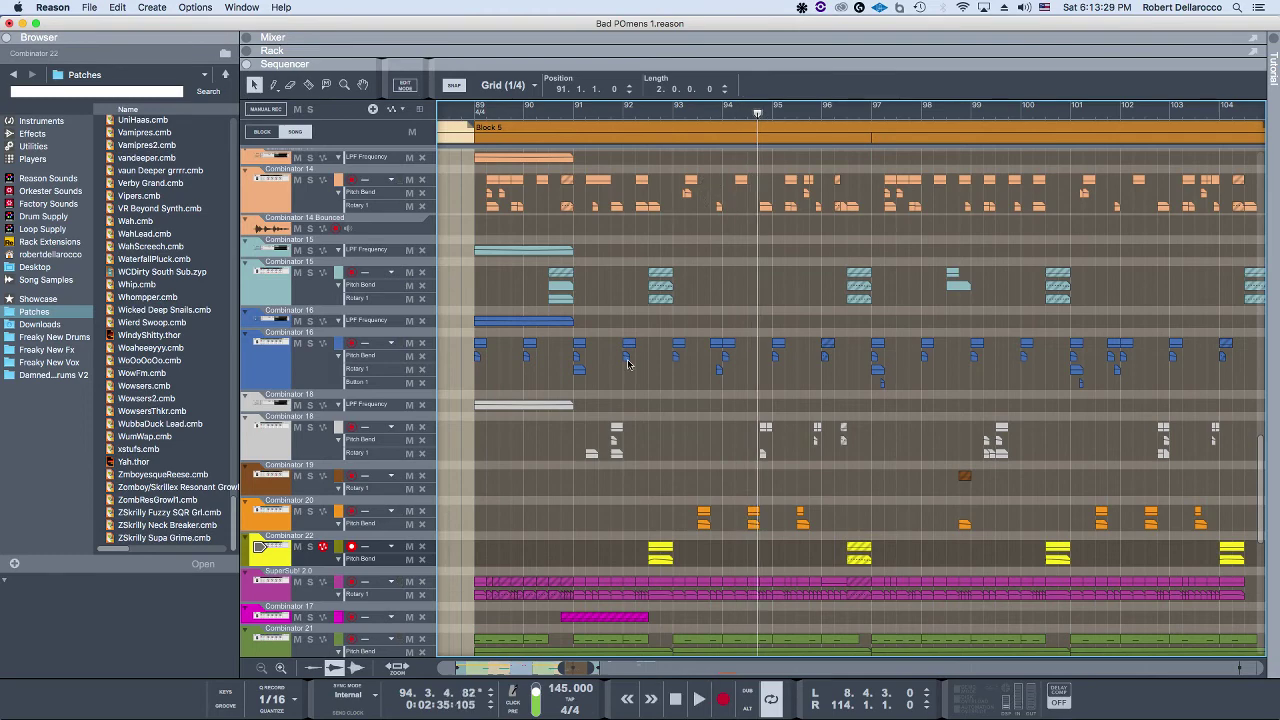
key("F6")
left_click(645, 196)
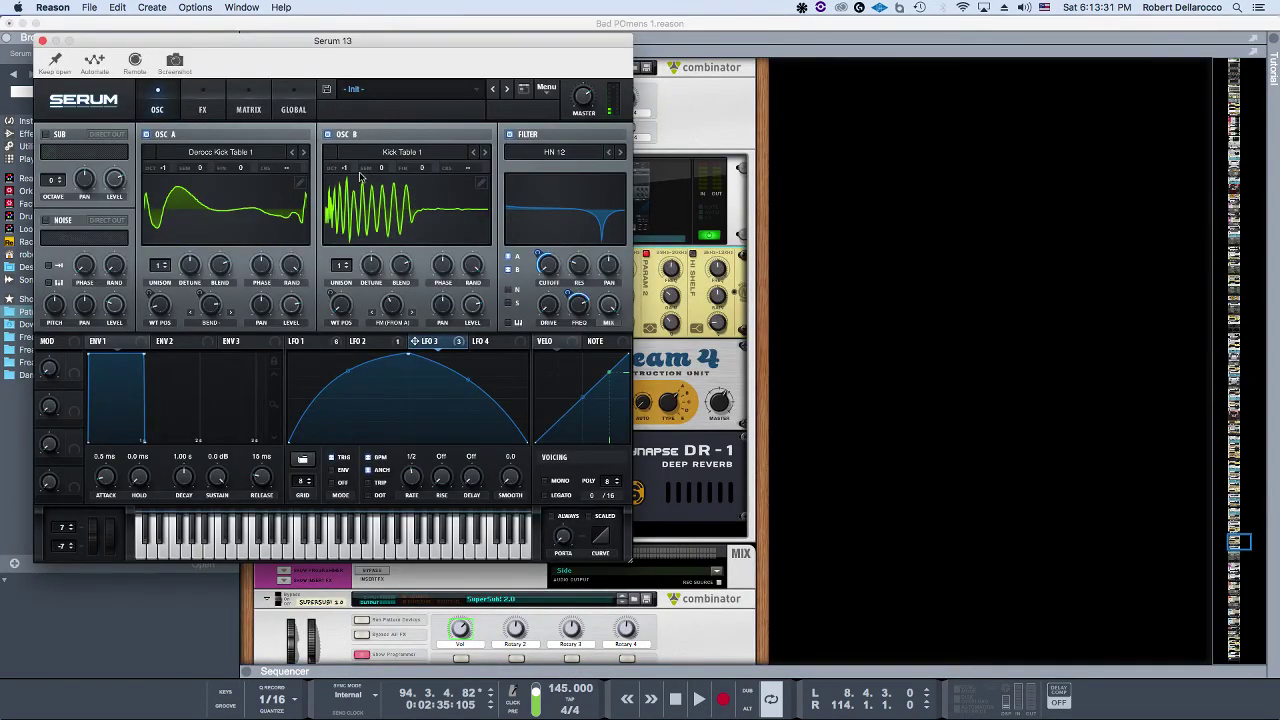
key("F7")
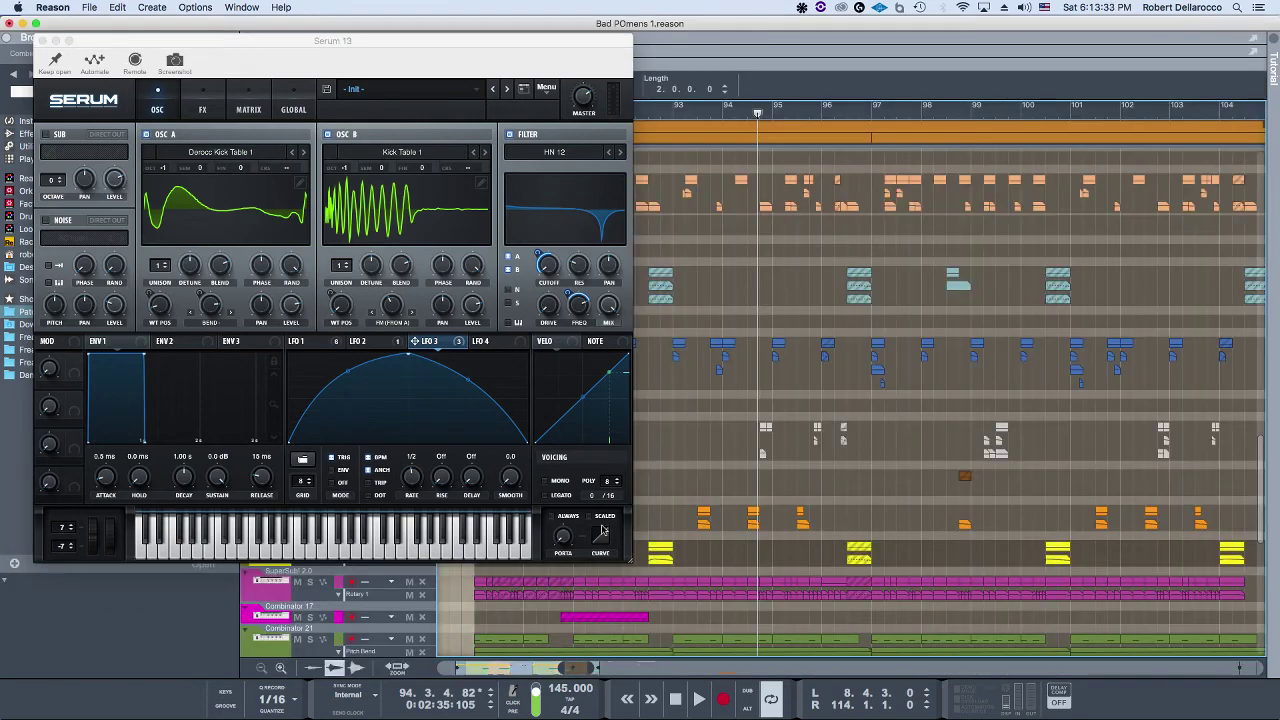
Step: Close Combinator 22's Serum and open the Serum synth of Combinator 20
scroll(298, 603, "up", 3)
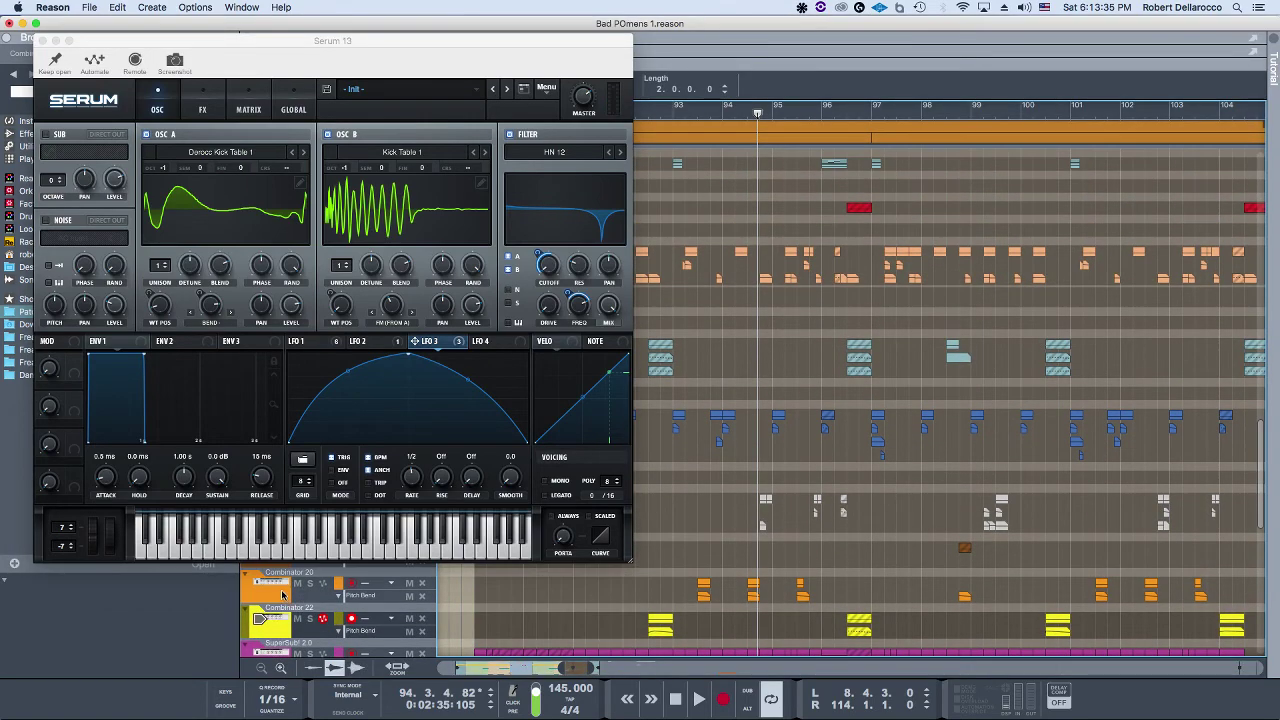
key("F6")
left_click(40, 41)
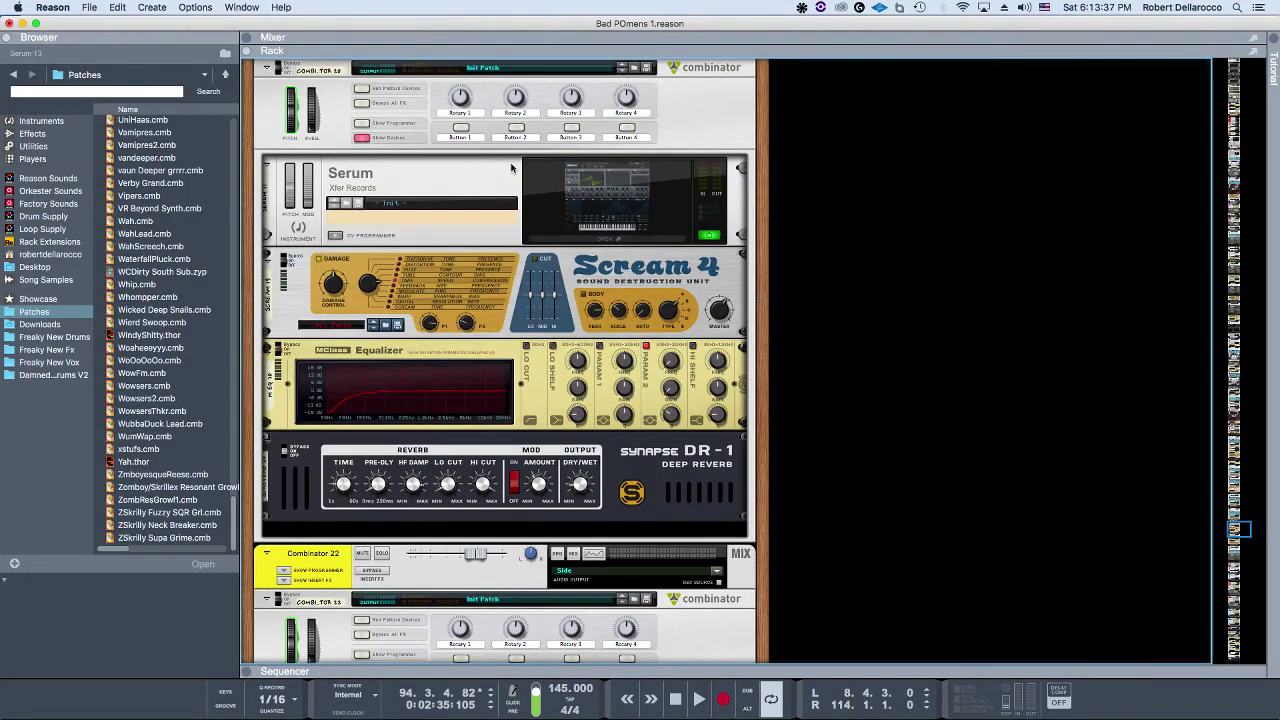
left_click(383, 224)
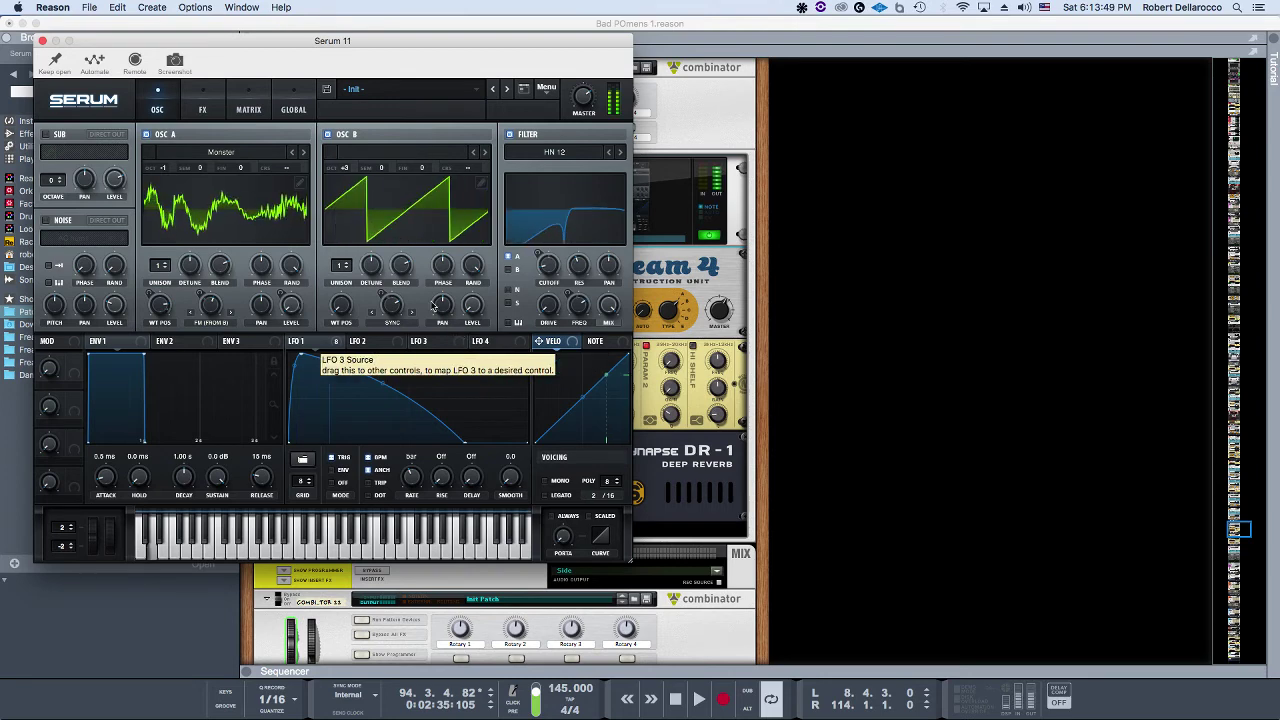
Step: Try oscillator B's octave at 0 in Combinator 20's Serum, raise it again, and return to the arrangement
left_click_drag(346, 169, 351, 238)
left_click_drag(391, 308, 363, 203)
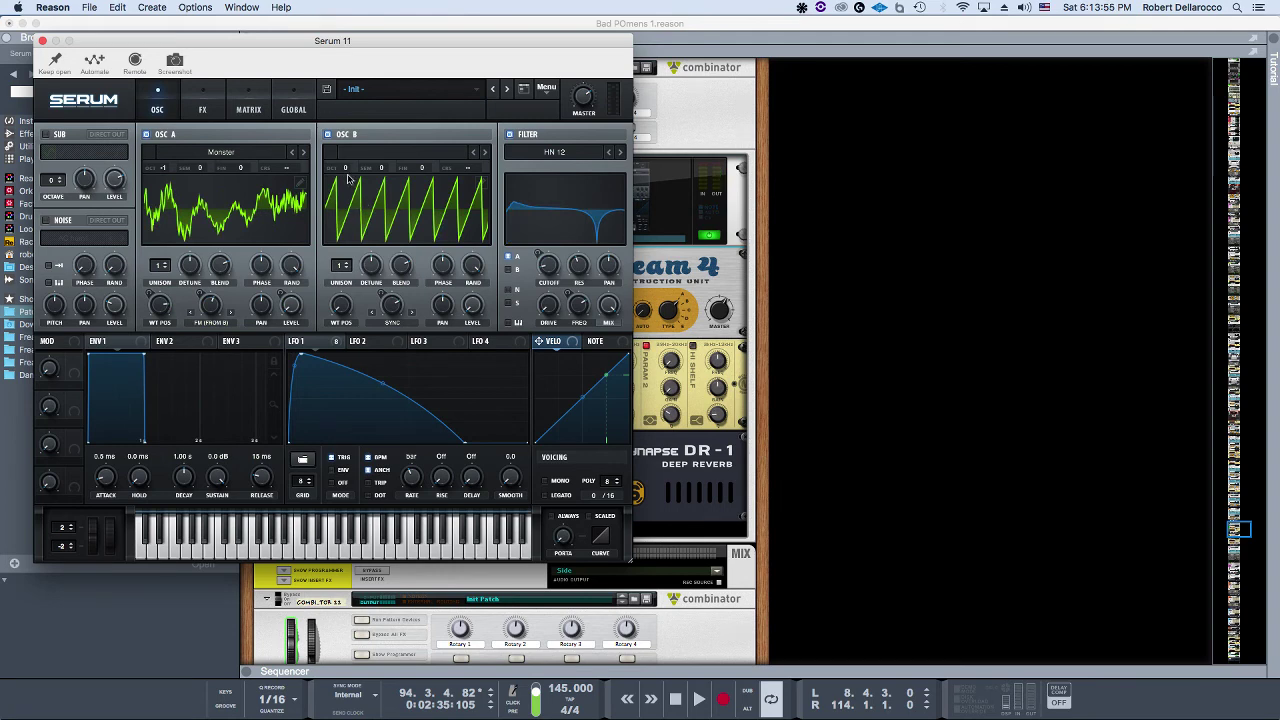
left_click_drag(350, 175, 360, 118)
left_click(42, 41)
key("F6")
key("F7")
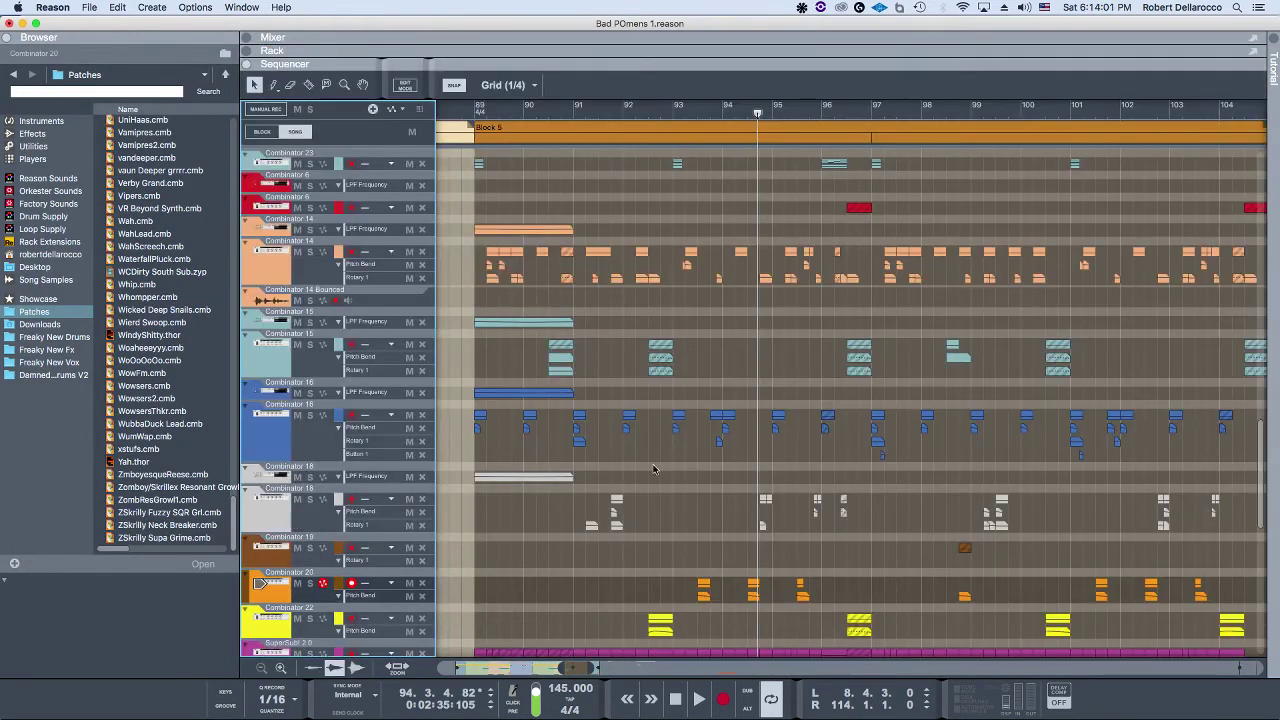
Step: Select Combinator 22 and play its first Block 5 clip from about bar 92 to bar 93
key("Down")
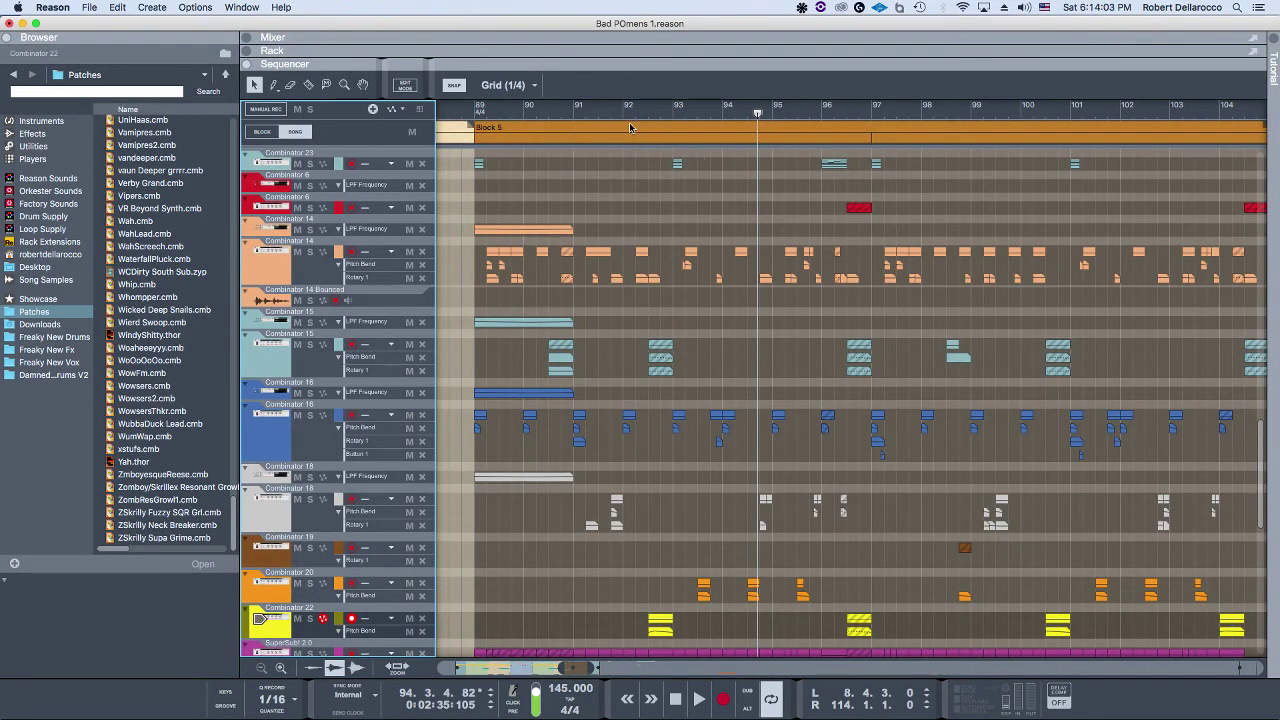
left_click(630, 127)
left_click(621, 112)
key("space")
key("h")
scroll(656, 476, "down", 5)
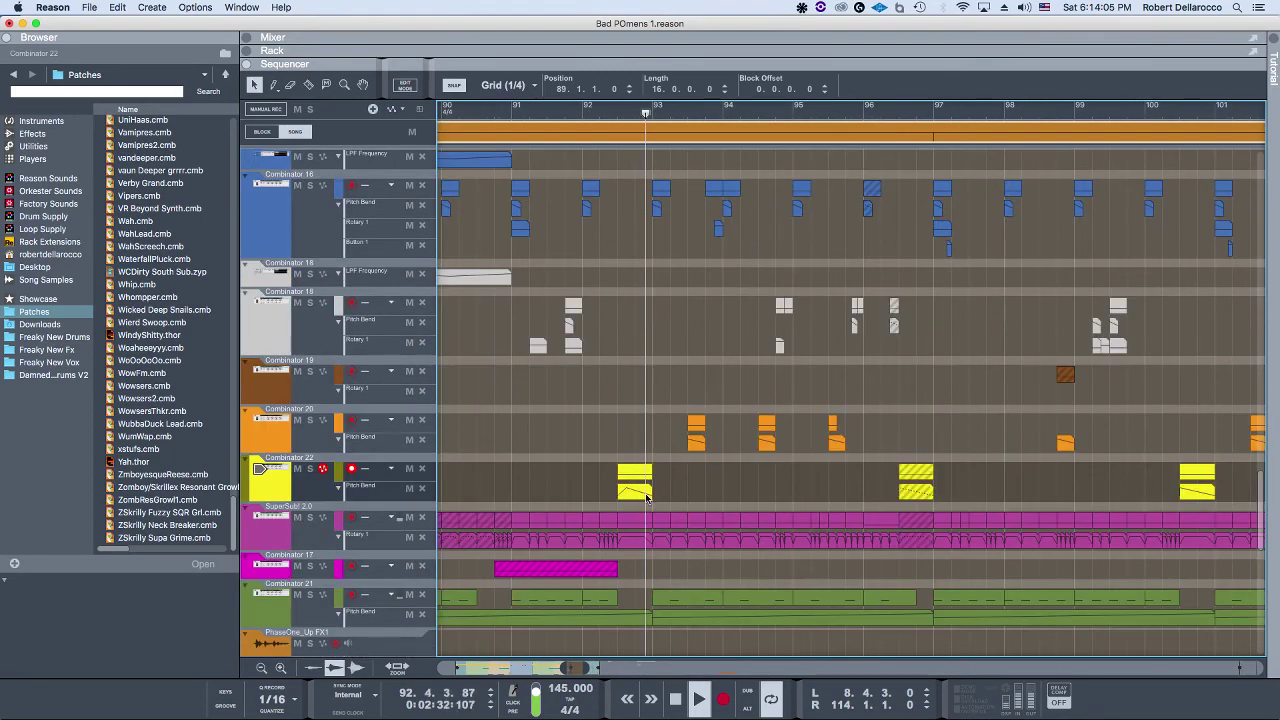
left_click(271, 488)
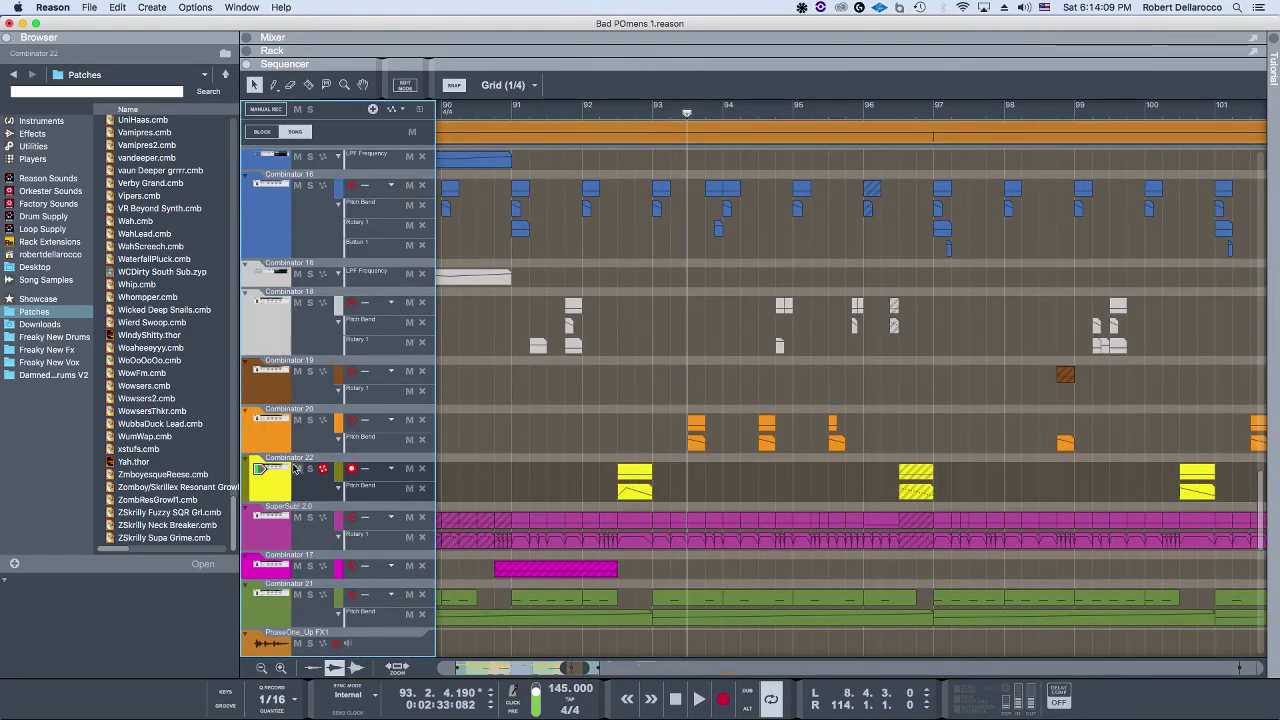
Step: Examine the oscillators, filter and LFO 3 of Combinator 22's Serum synth, and return to the arrangement
double_click(291, 470)
left_click(567, 221)
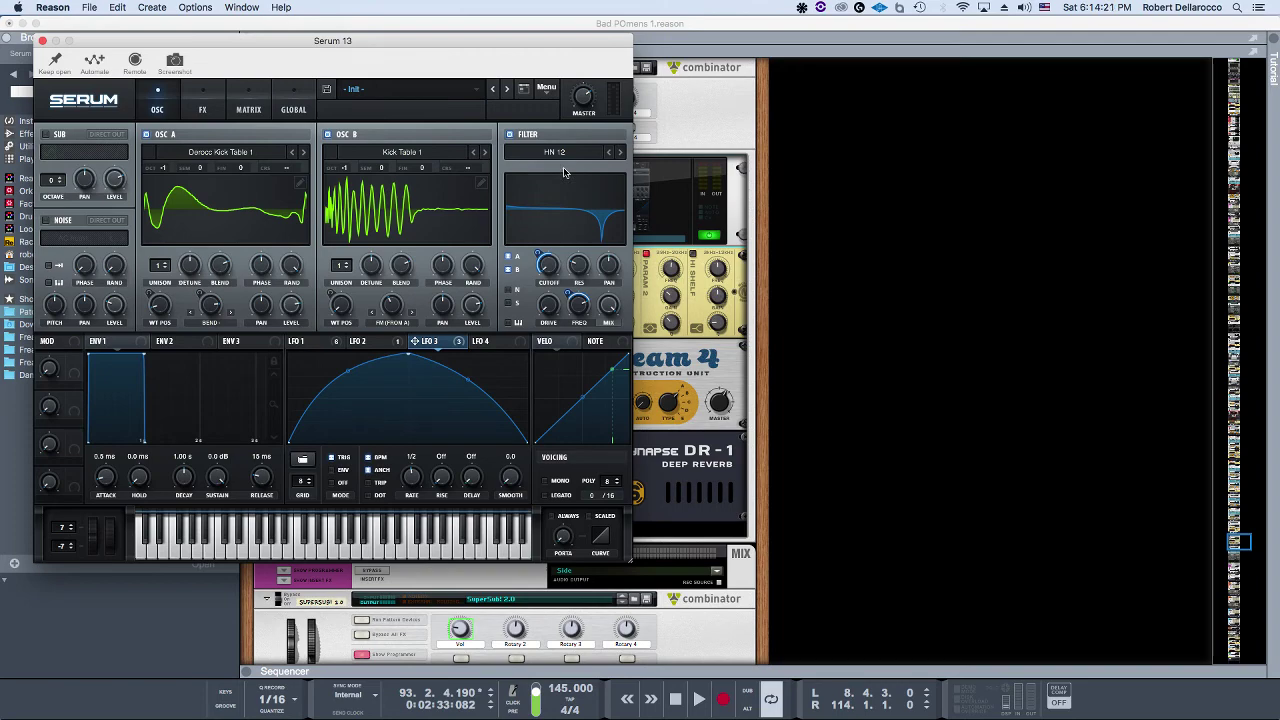
key("super+grave")
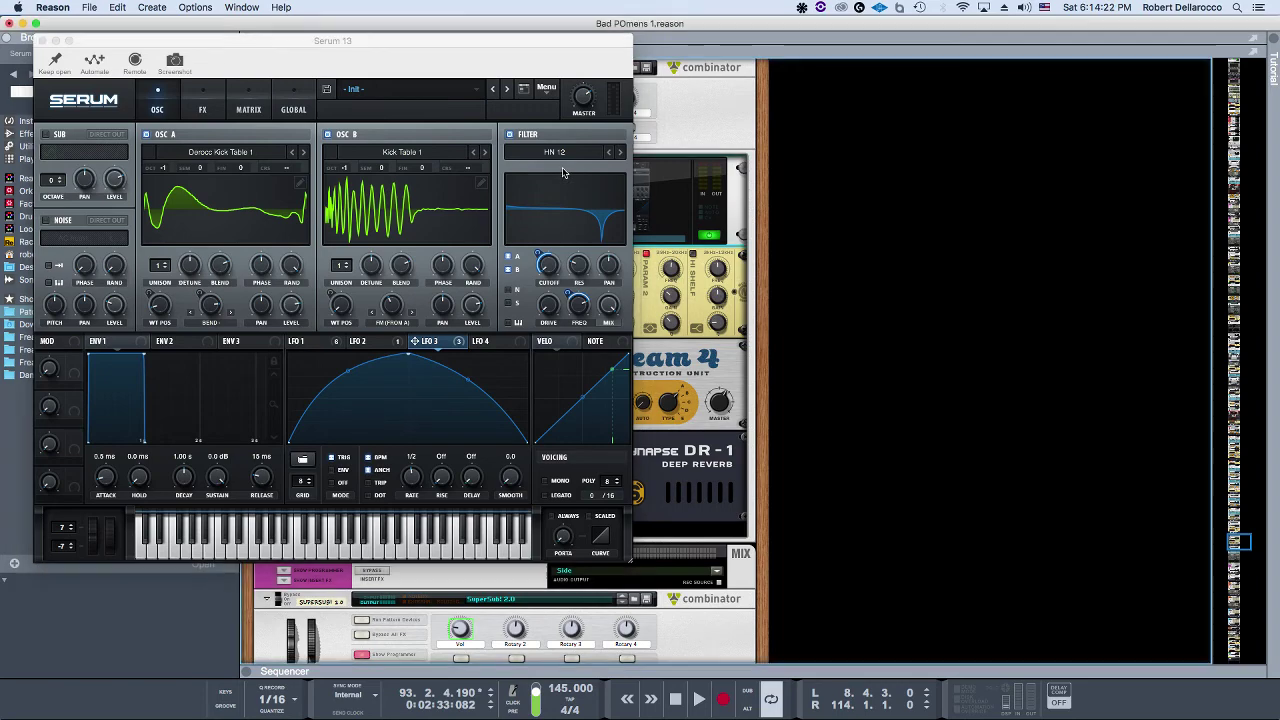
left_click(43, 41)
key("F6")
key("F7")
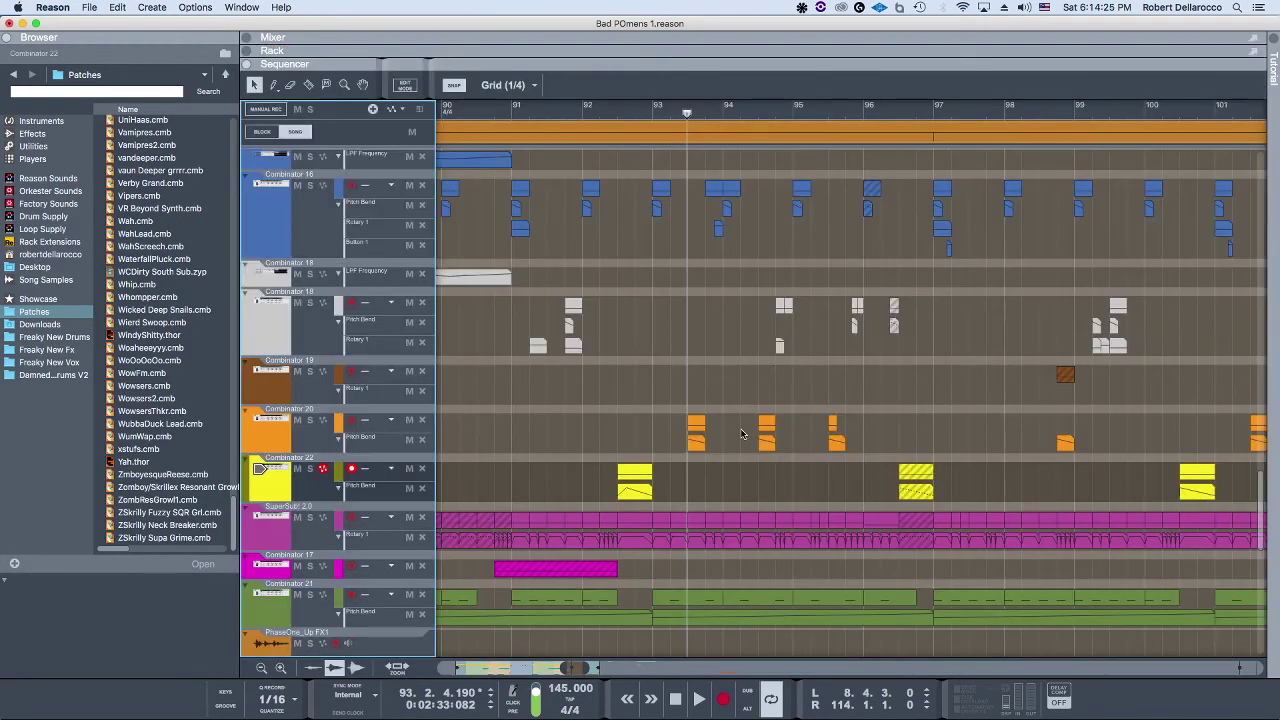
Step: Solo SuperSub 2.0, play its bass from bar 93 to bar 94, and turn the solo off
scroll(729, 421, "down", 3)
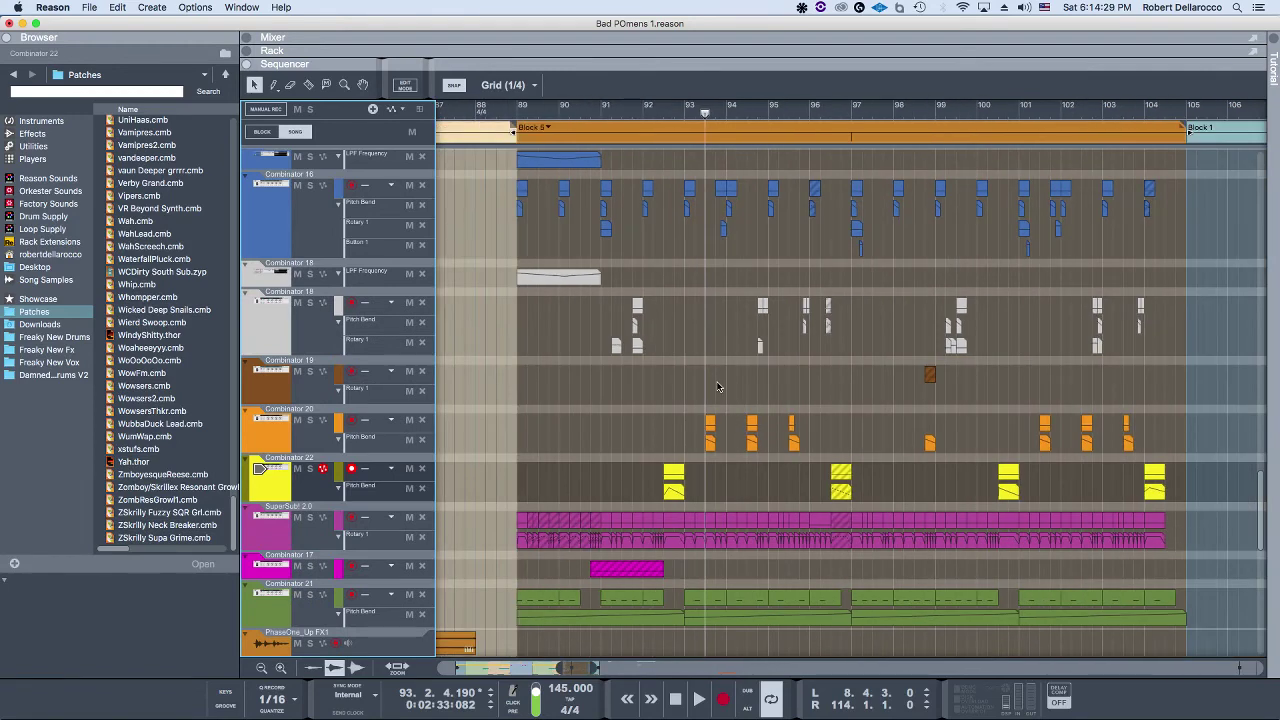
scroll(717, 387, "right", 5)
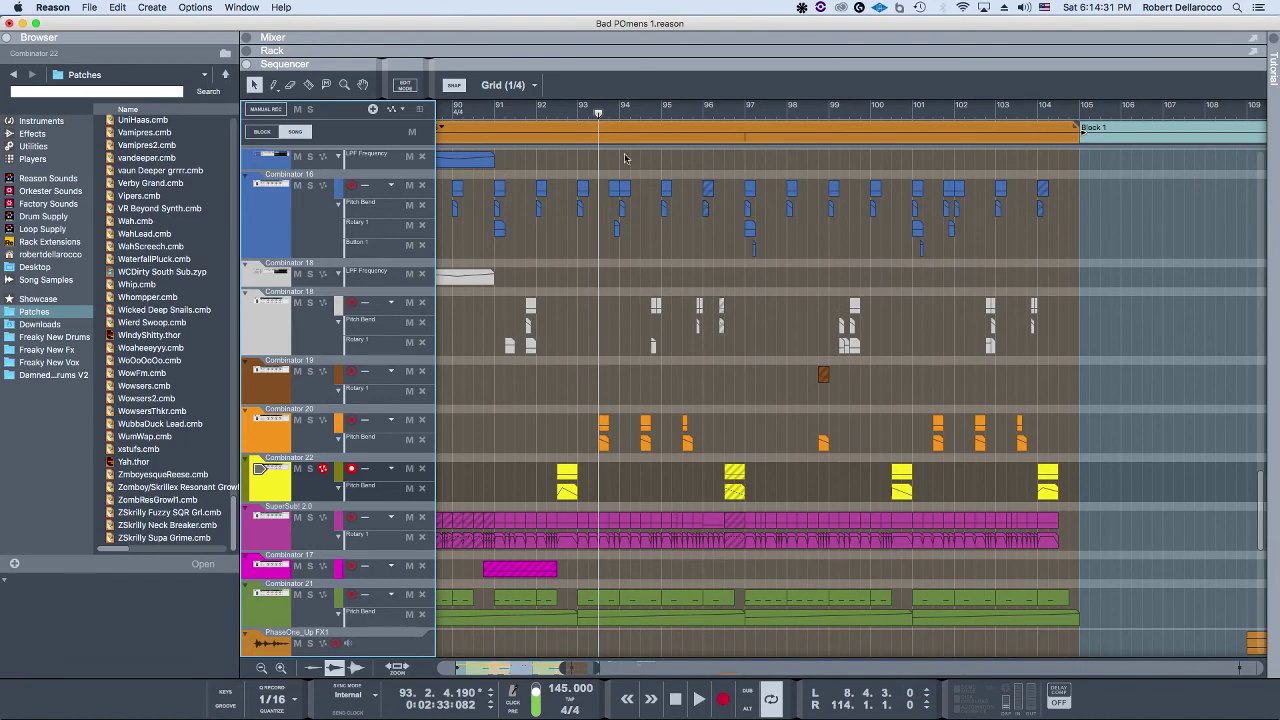
left_click(310, 517)
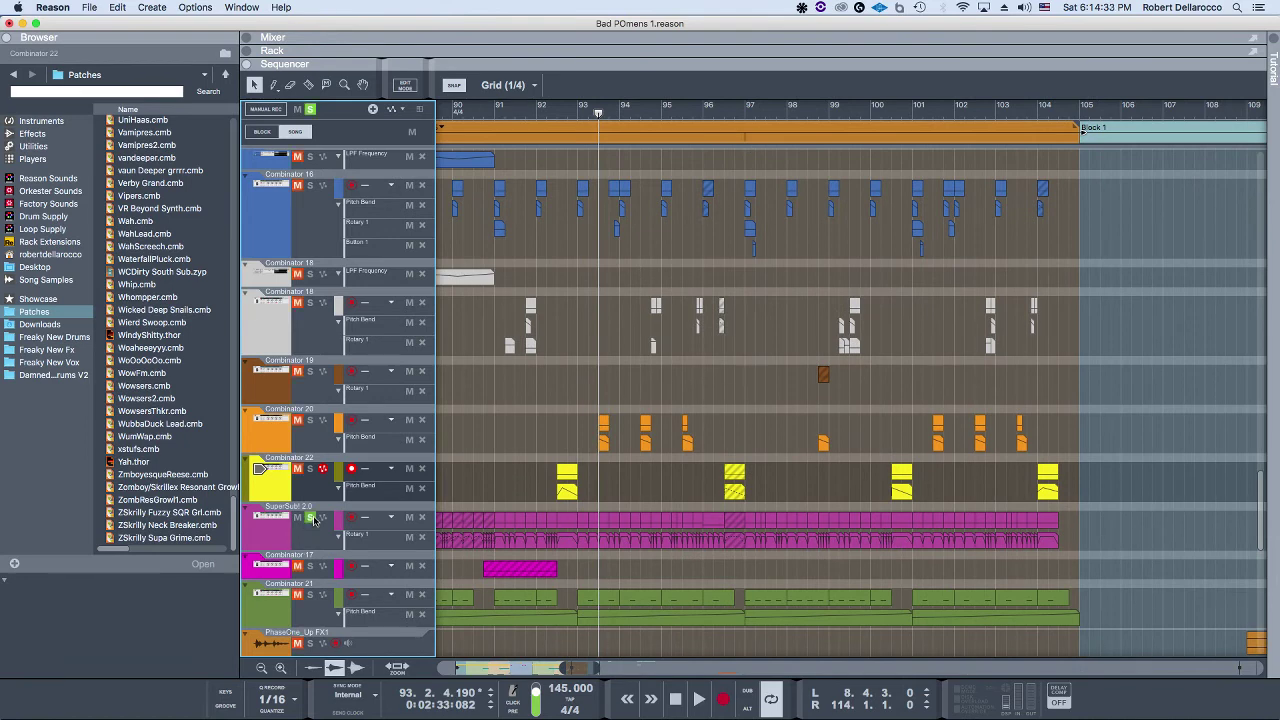
key("space")
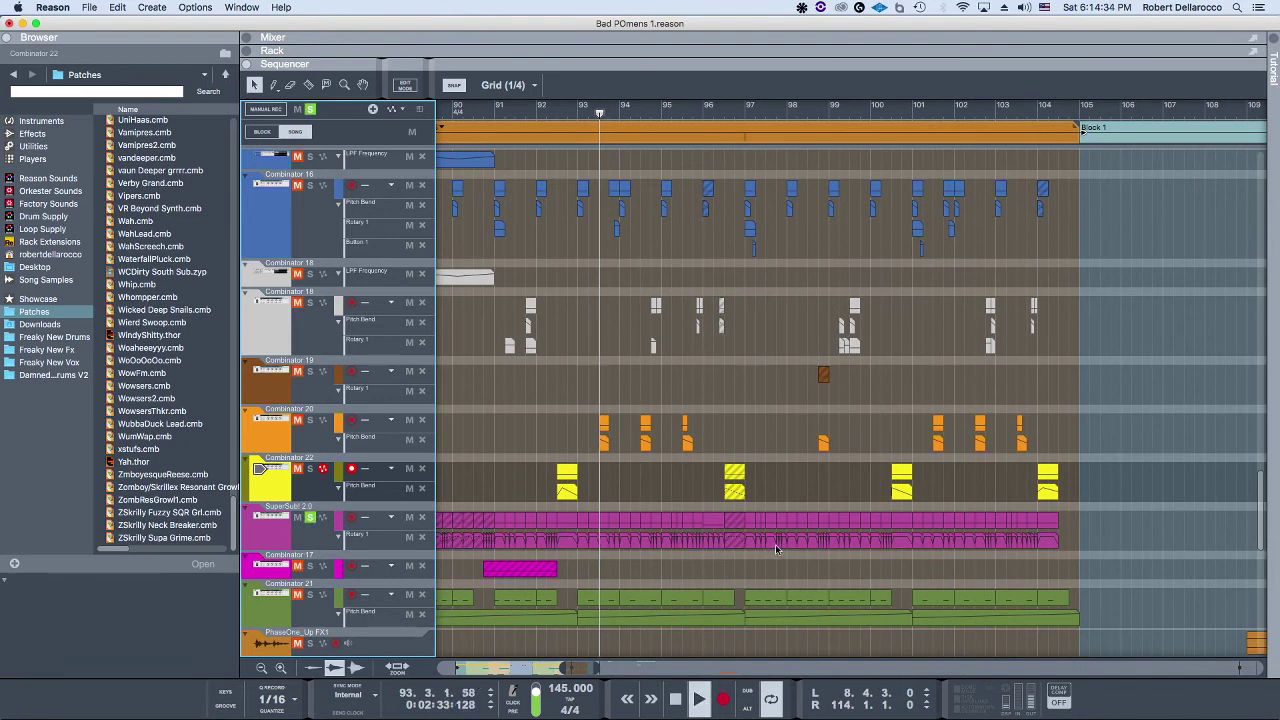
left_click(310, 517)
scroll(580, 560, "left", 5)
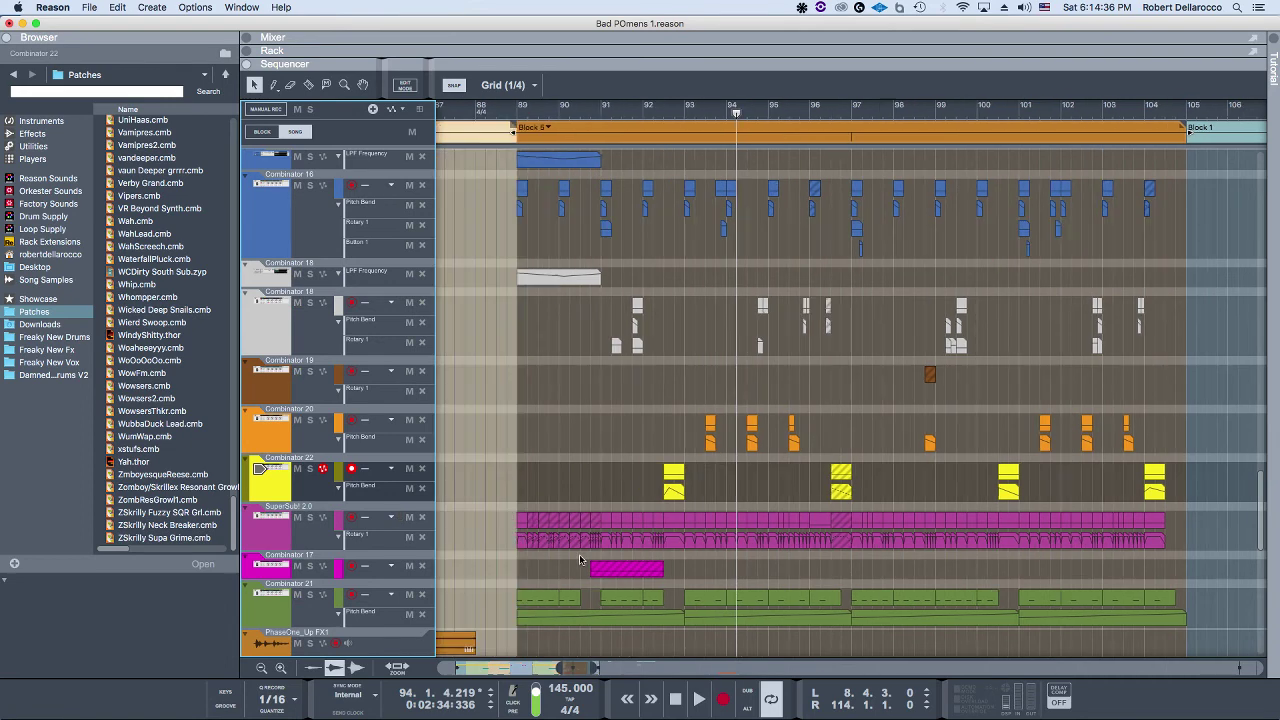
Step: Solo Combinator 21, play it from late bar 92 and again from bar 89 to bar 90, and turn the solo off
left_click(310, 595)
left_click(661, 100)
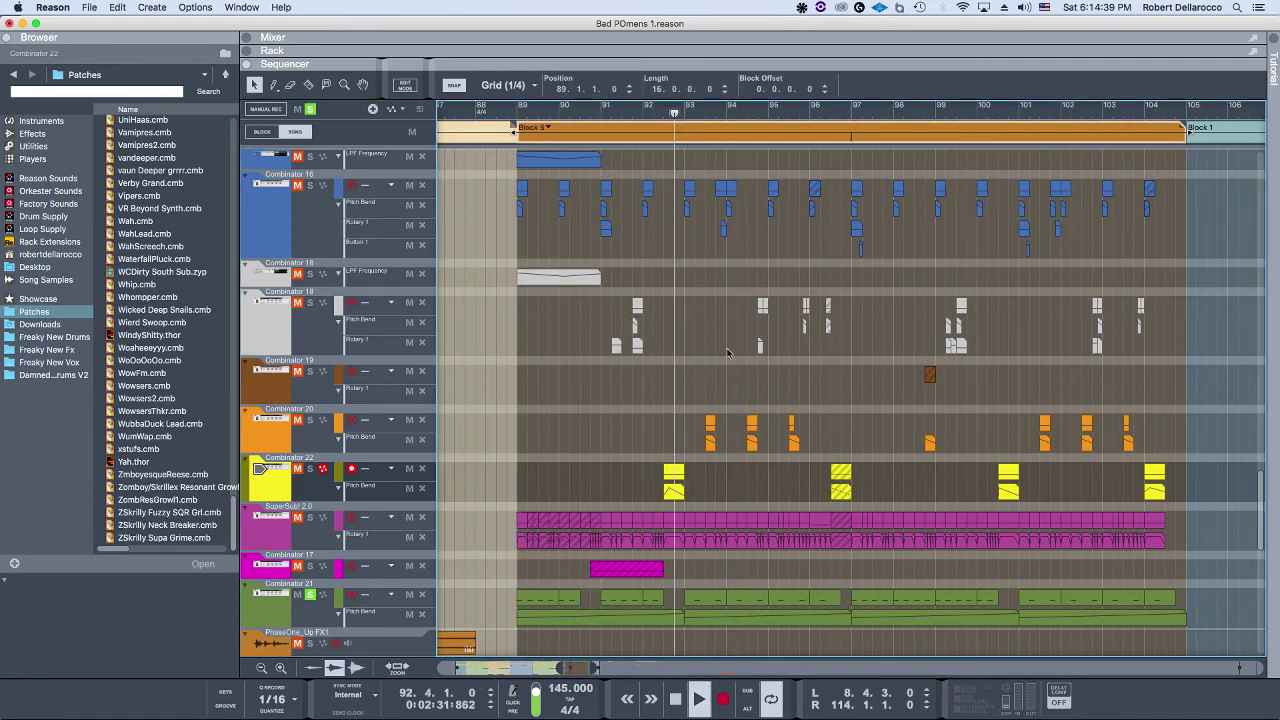
scroll(558, 175, "down", 3)
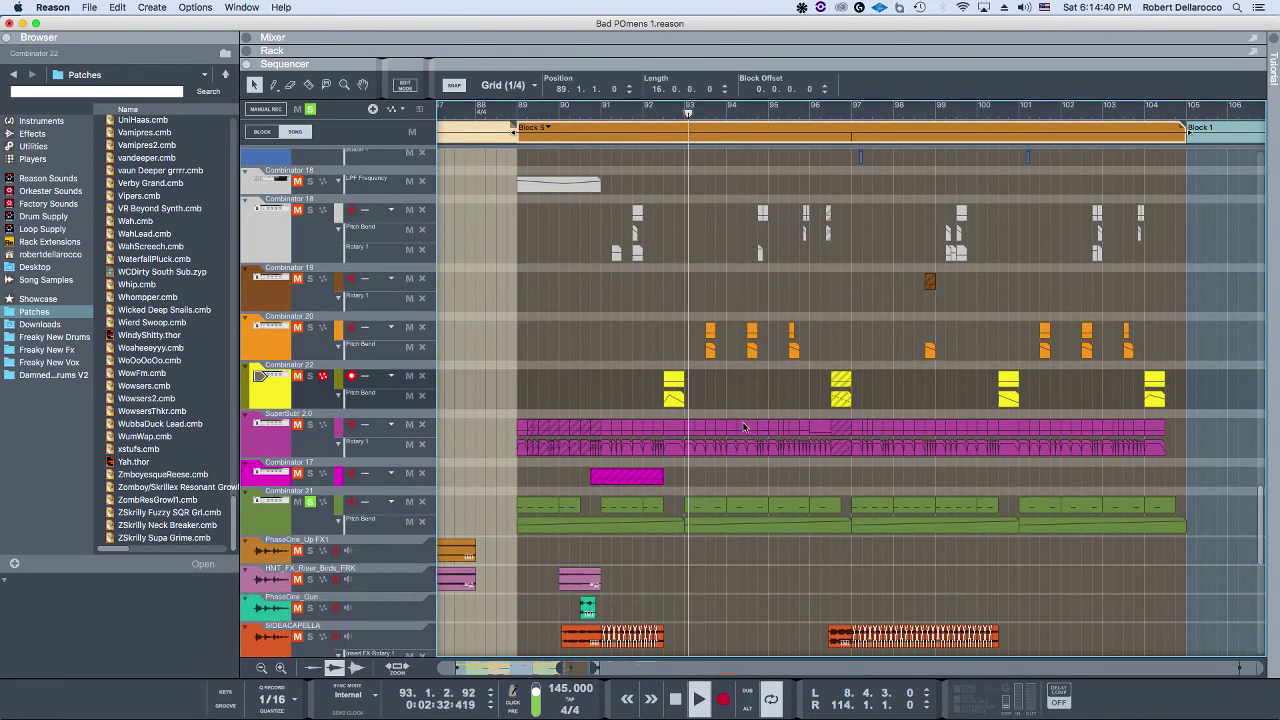
left_click(528, 106)
key("space")
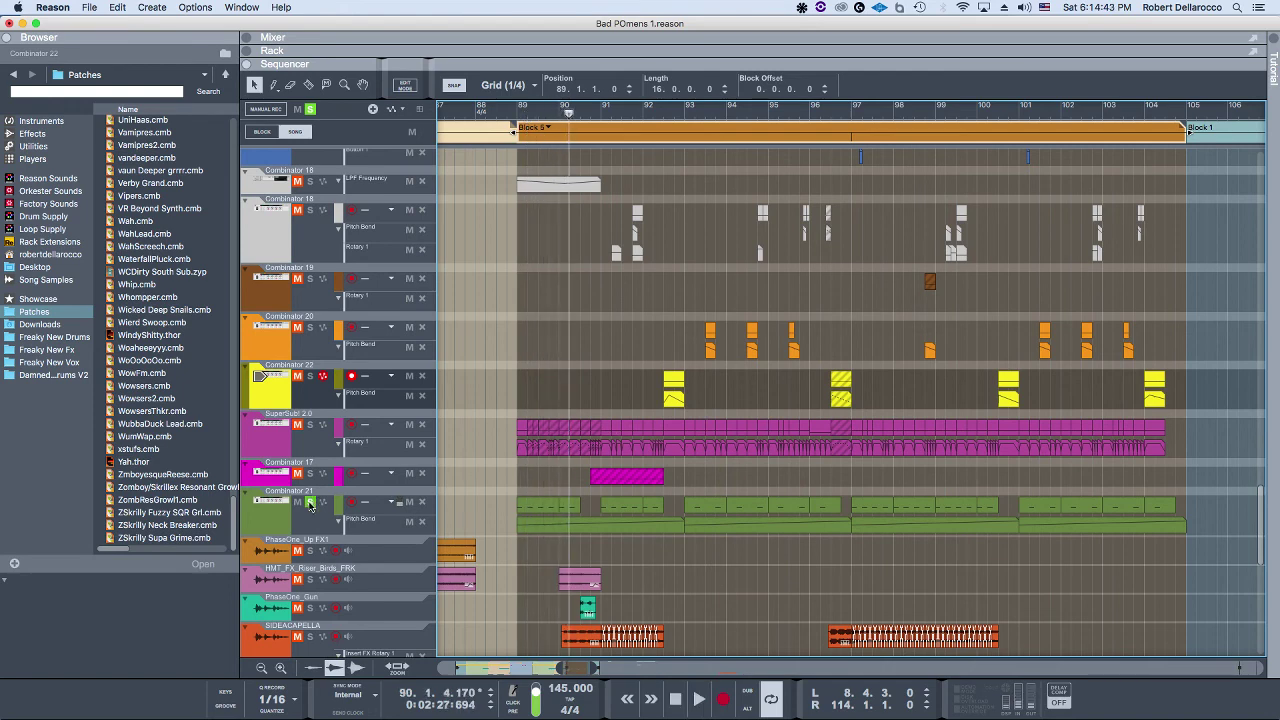
left_click(310, 501)
Step: Play Block 5 from bar 97 to bar 101 with Combinator 21 and SIDEACAPELLA muted, and unmute Combinator 21
left_click(297, 501)
left_click(297, 637)
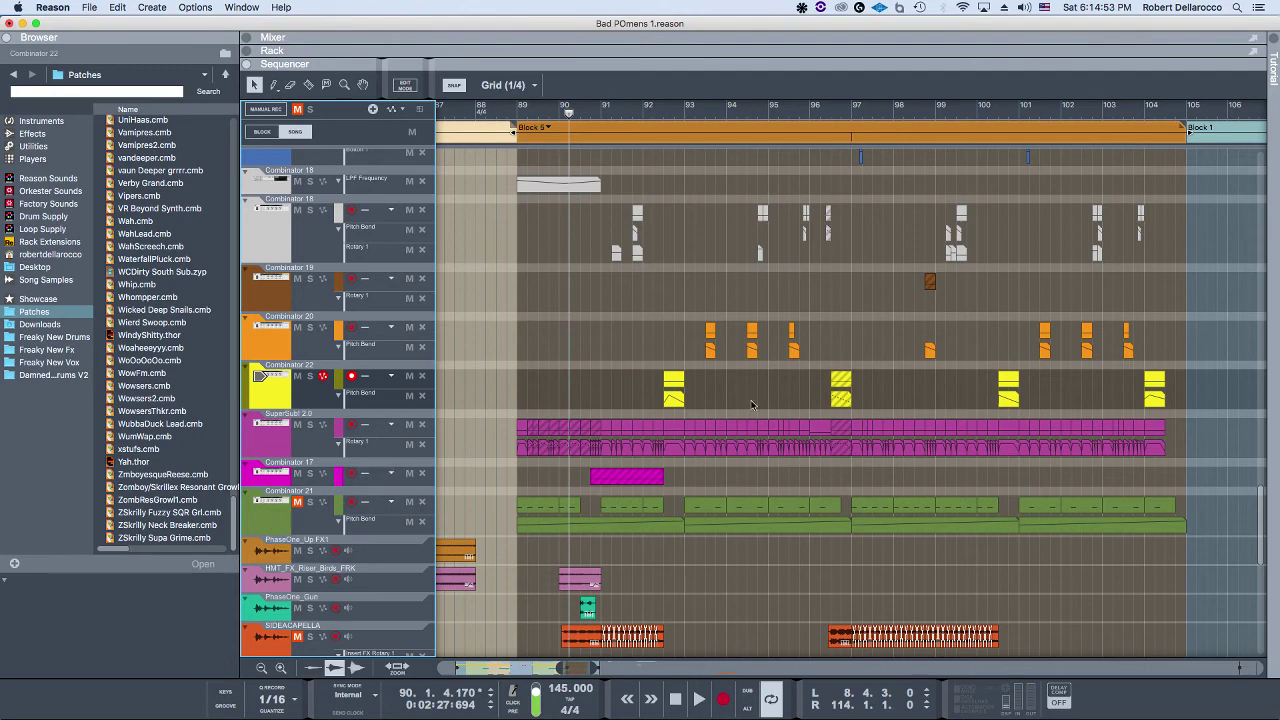
left_click(846, 126)
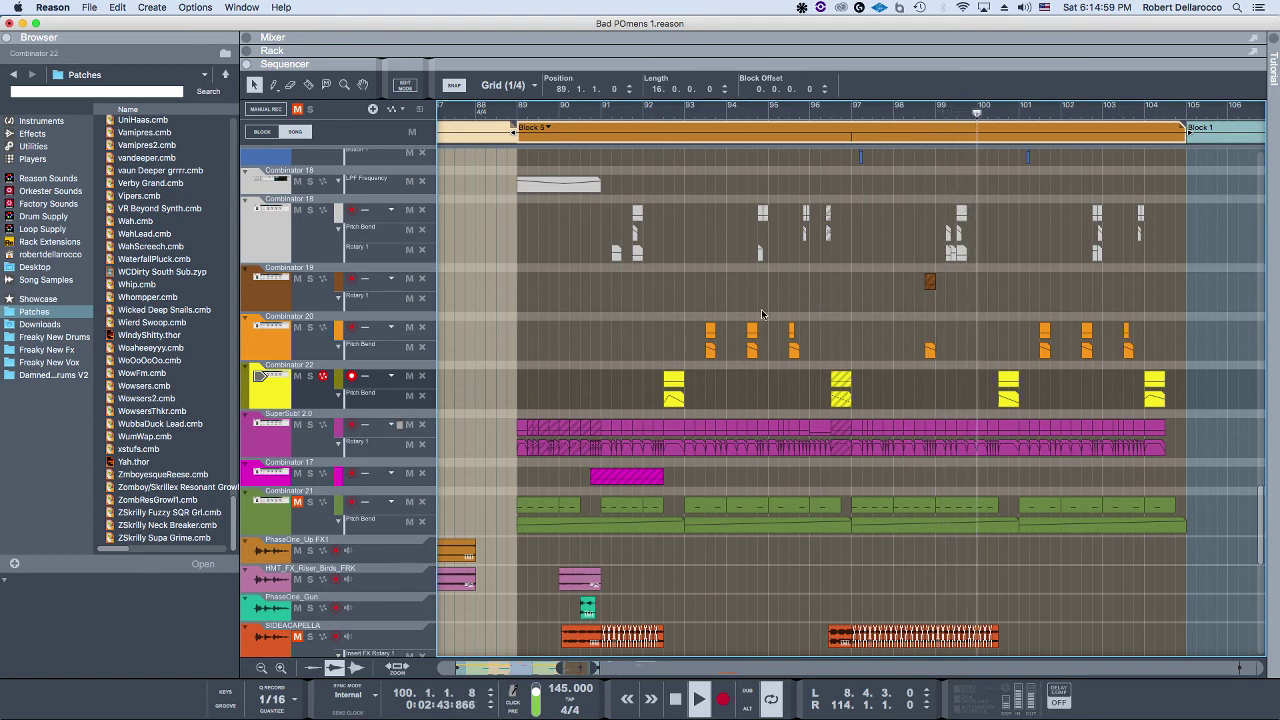
key("space")
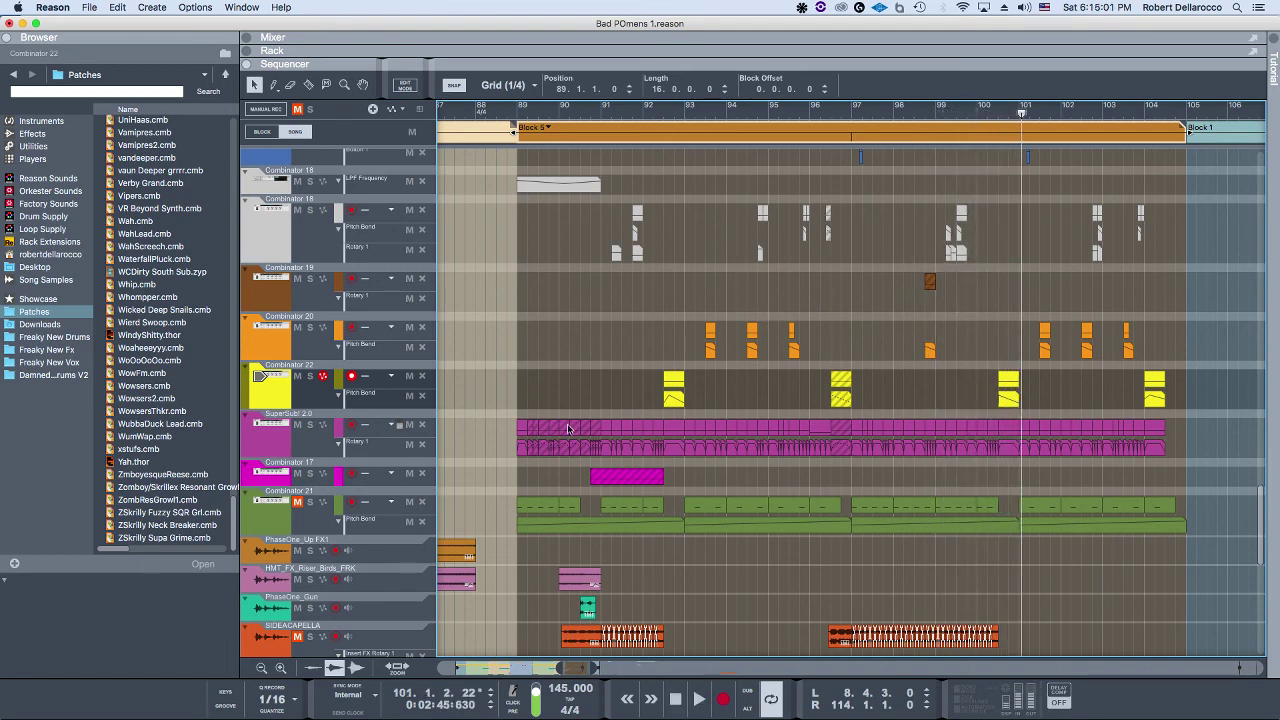
left_click(297, 501)
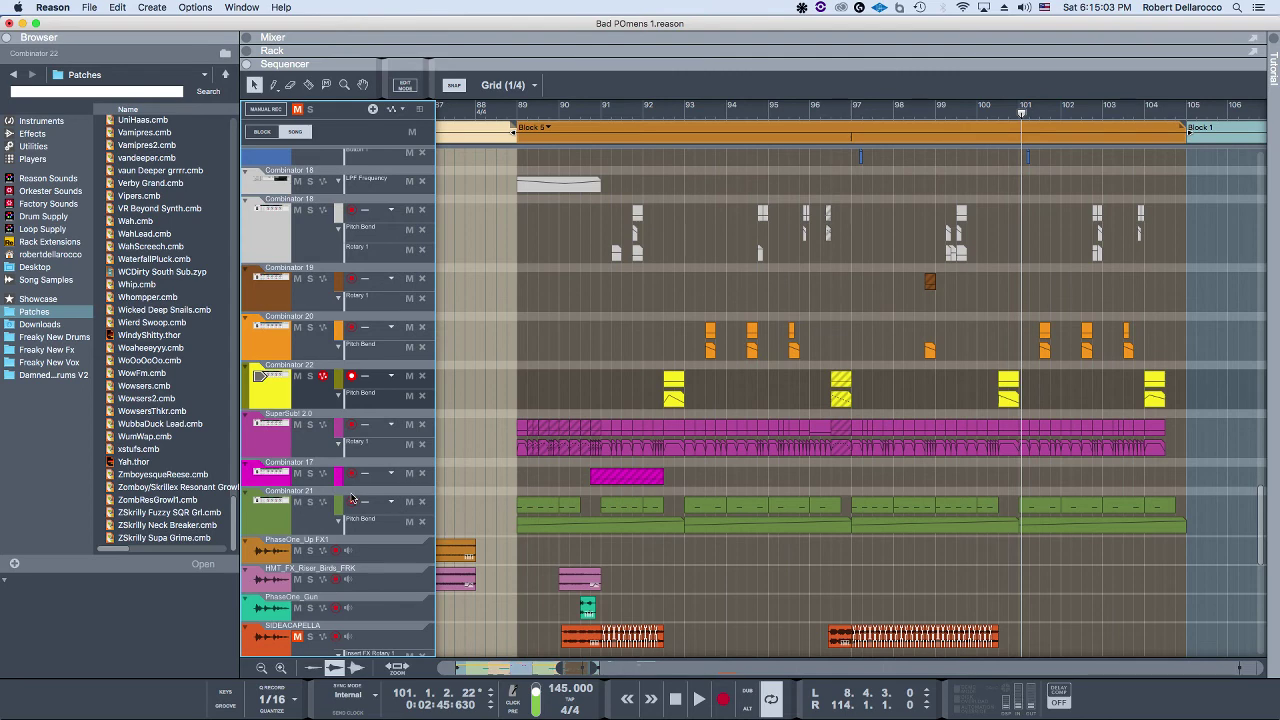
Step: Move the playback position to bar 97 and open Combinator 21's Serum synth
left_click(852, 112)
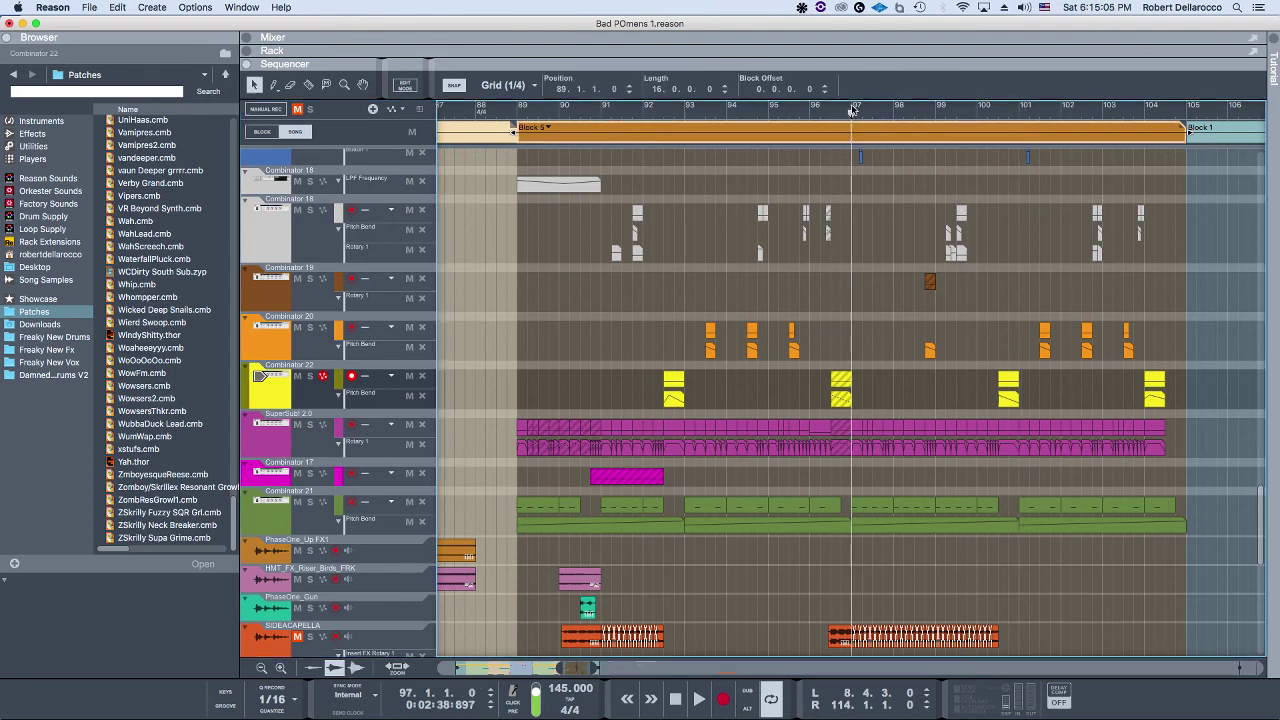
left_click(265, 519)
key("F6")
left_click(657, 168)
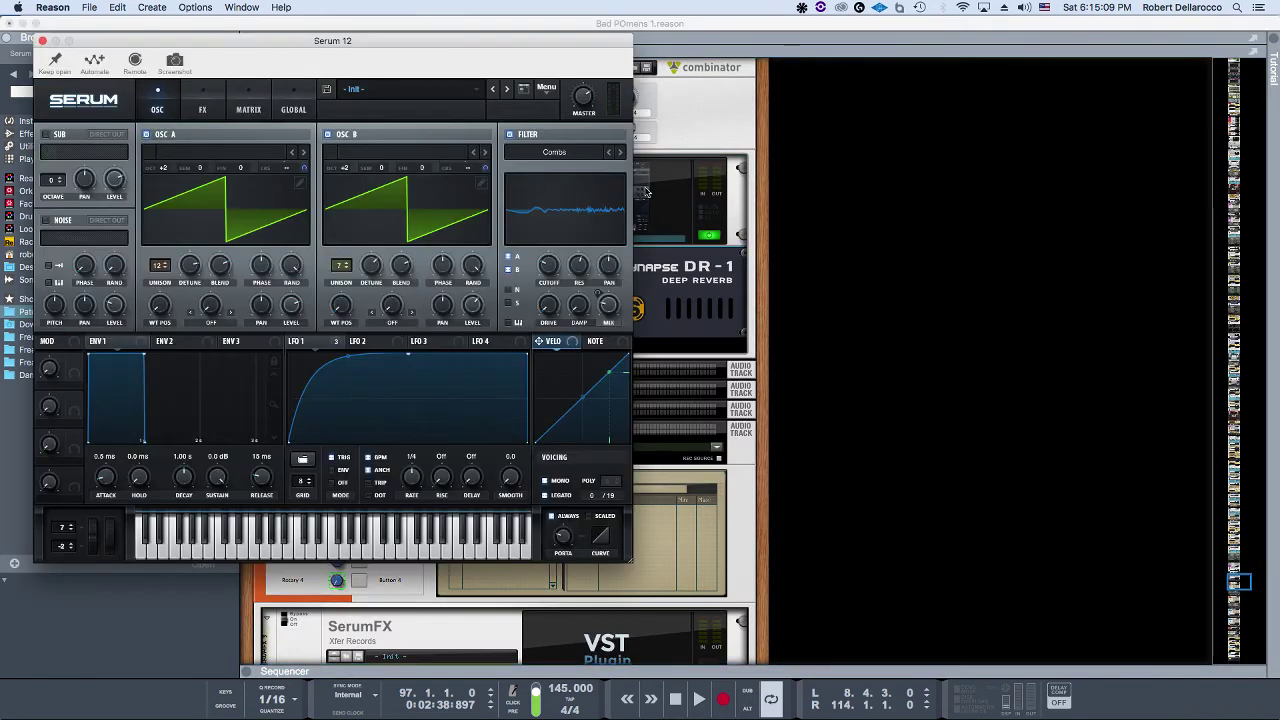
Step: Show the effects section of Combinator 21's Serum synth, close the synth, and return to the sequencer
left_click(202, 108)
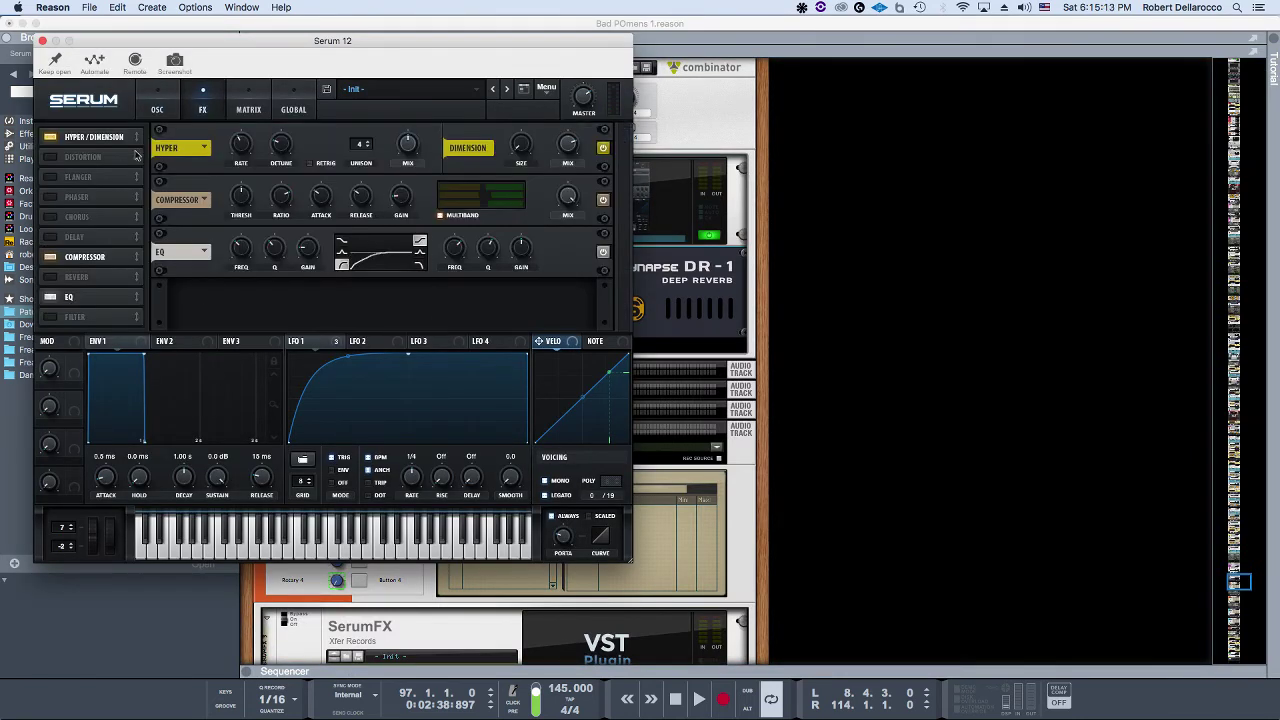
left_click(42, 40)
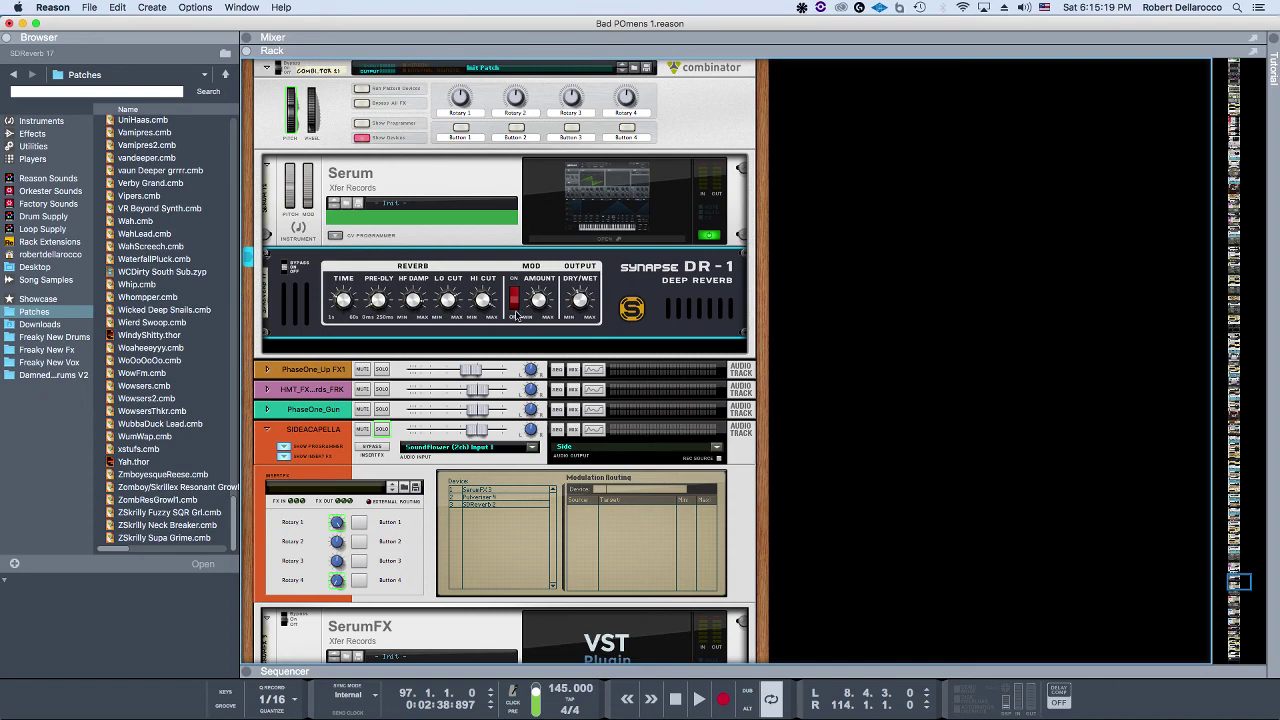
key("F5+F6+F7")
key("F7")
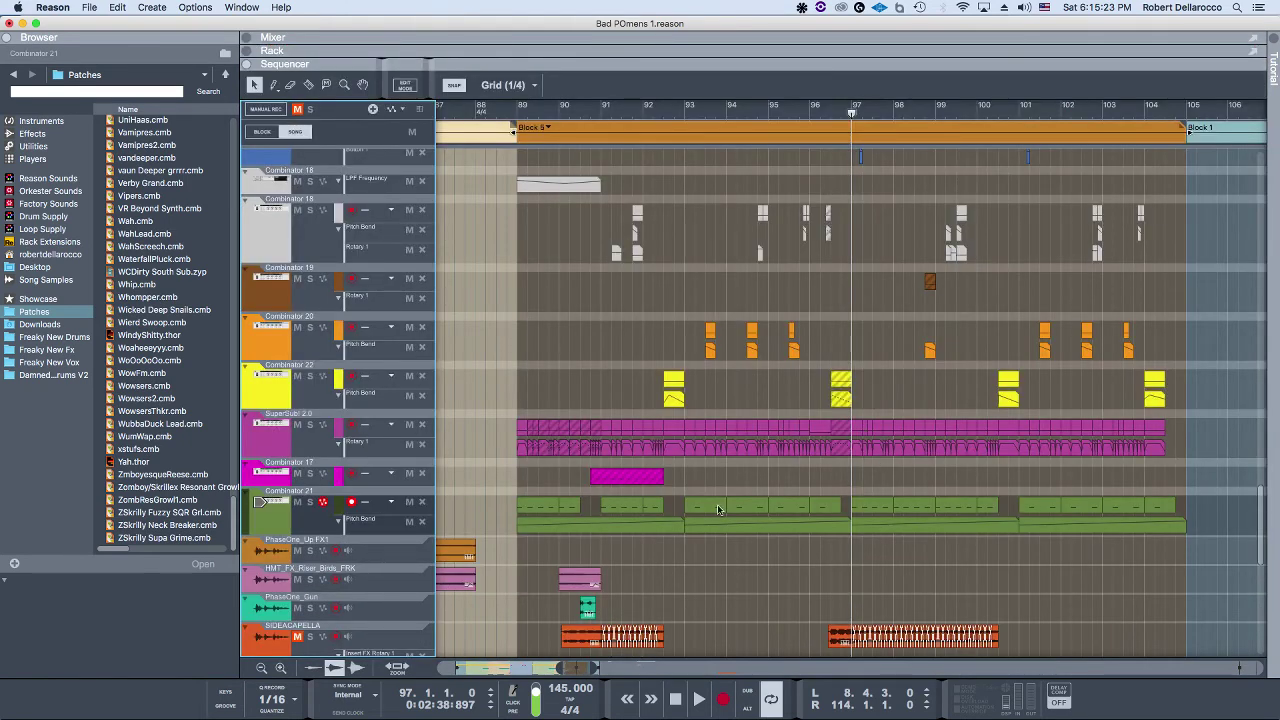
Step: Play Block 5 from bar 97 to bar 101, muting Combinator 21 partway through and unmuting it again
scroll(720, 511, "right", 4)
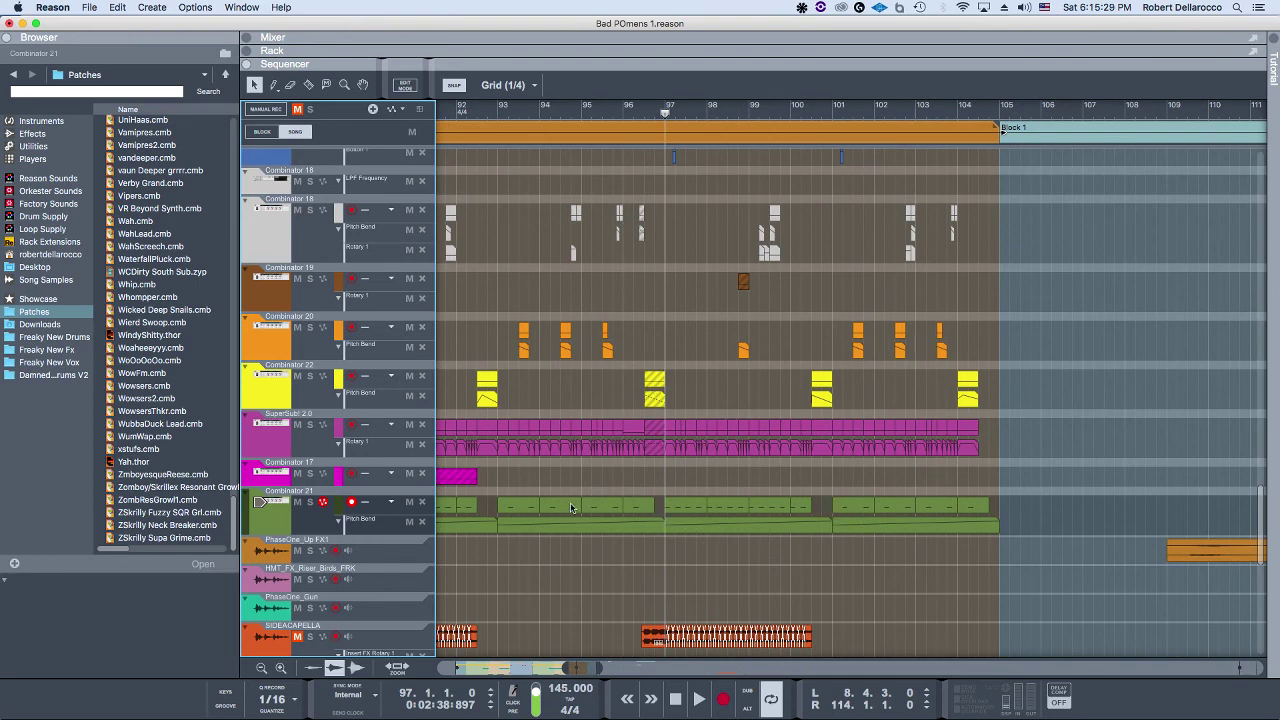
key("space")
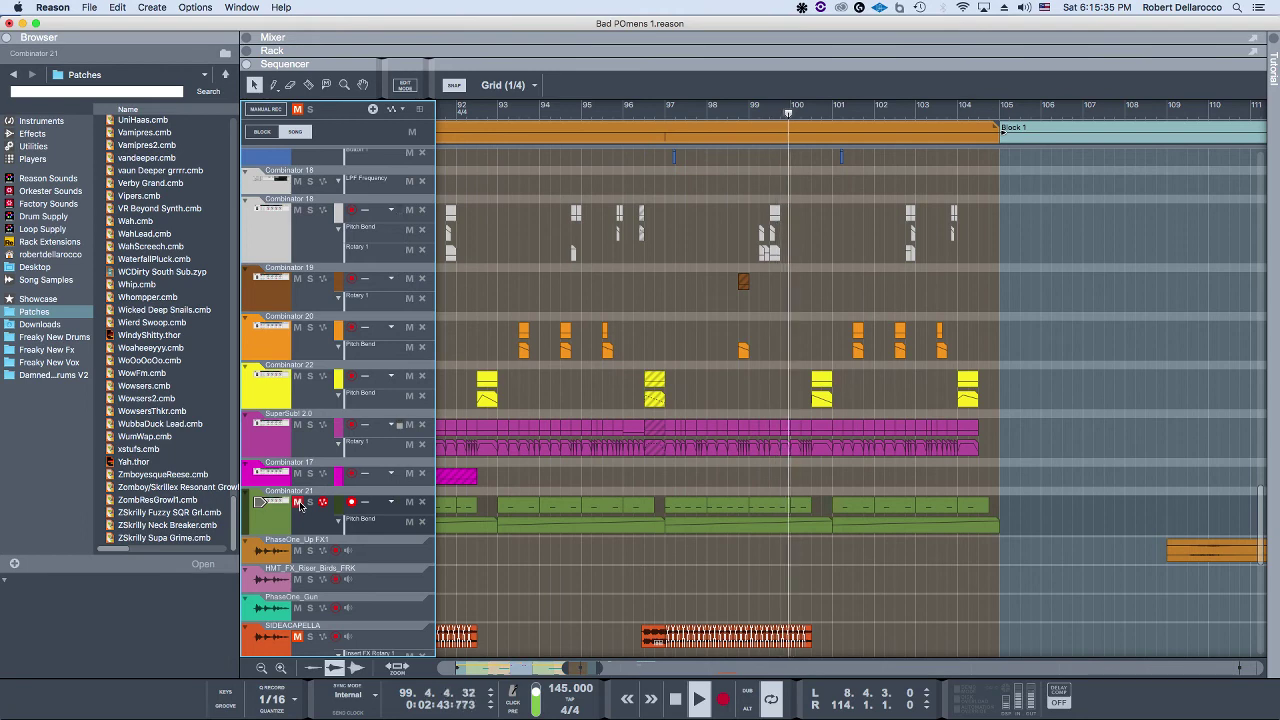
key("space")
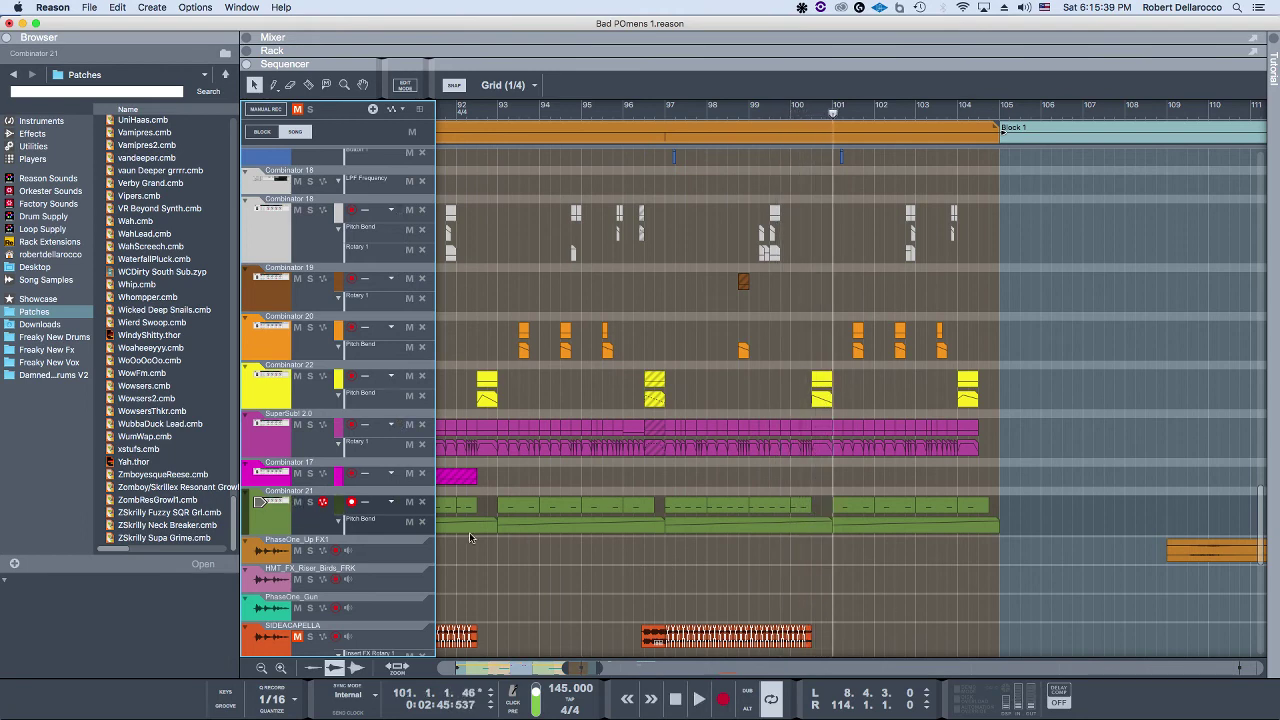
Step: Unmute and solo SIDEACAPELLA, play from the middle of bar 96, and clear the solo during playback before stopping near bar 101
scroll(554, 531, "left", 5)
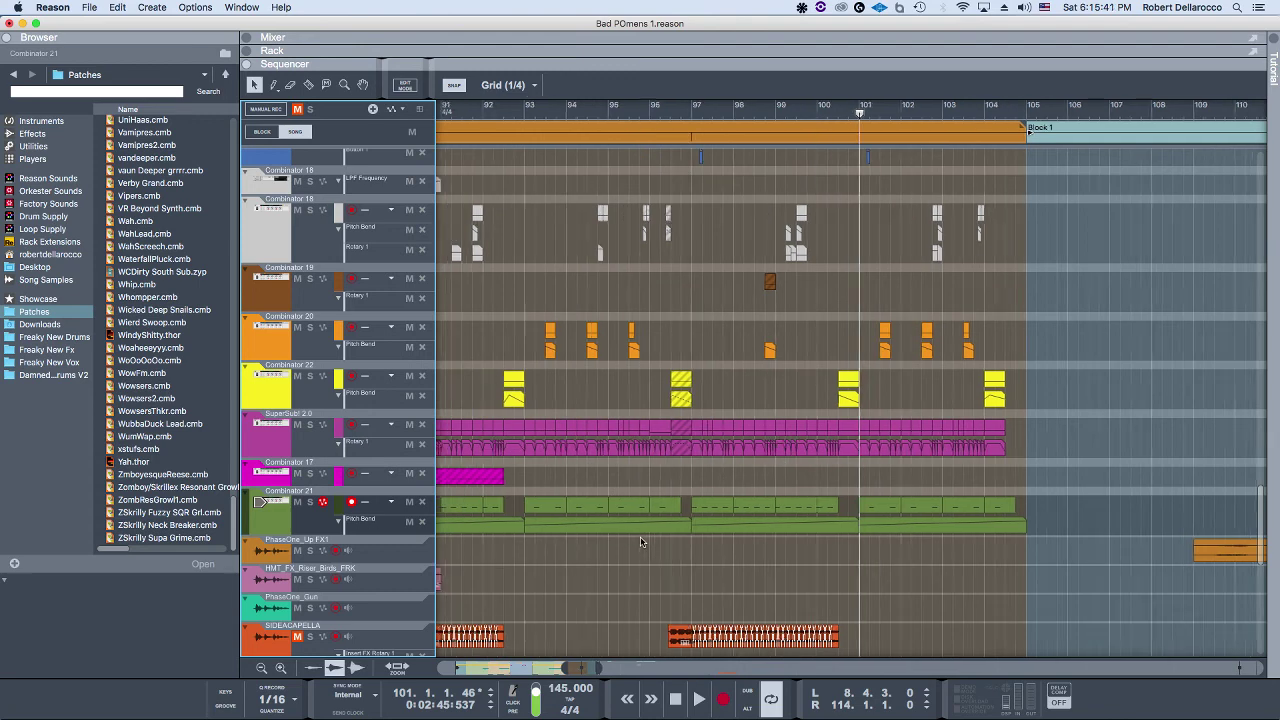
scroll(703, 525, "down", 5)
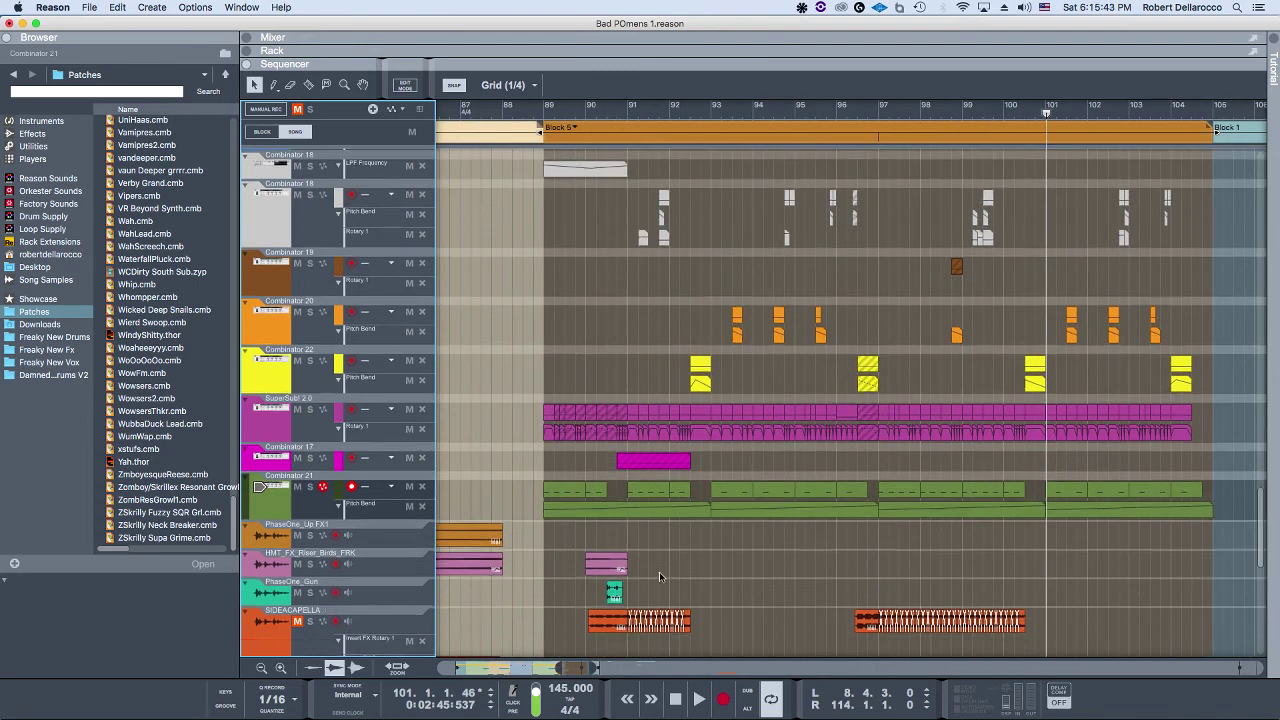
left_click(297, 490)
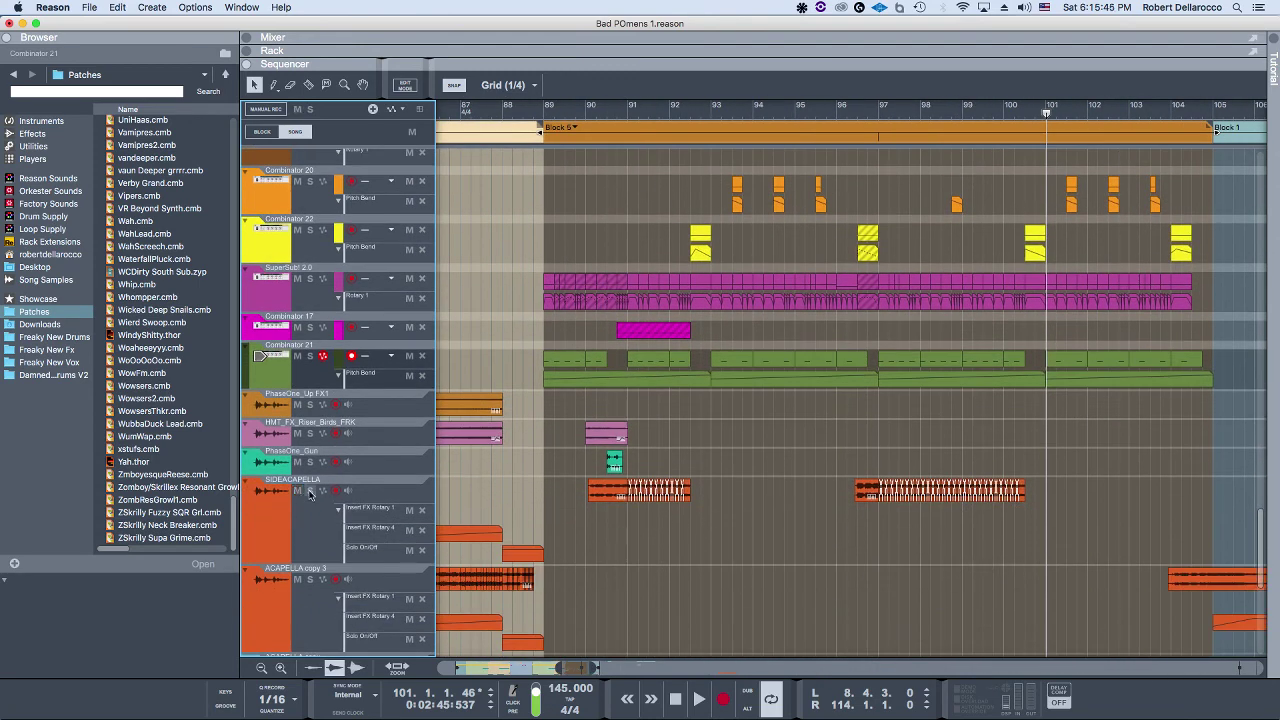
left_click(310, 490)
left_click(857, 119)
key("space")
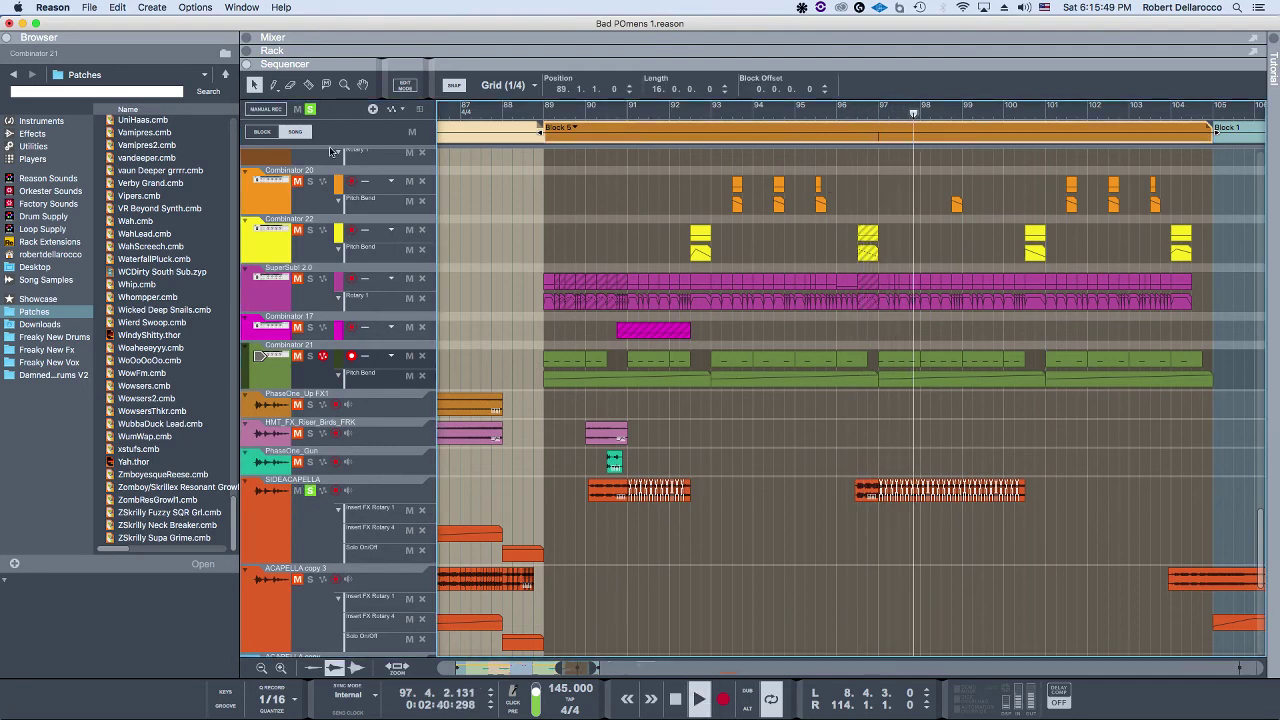
left_click(310, 110)
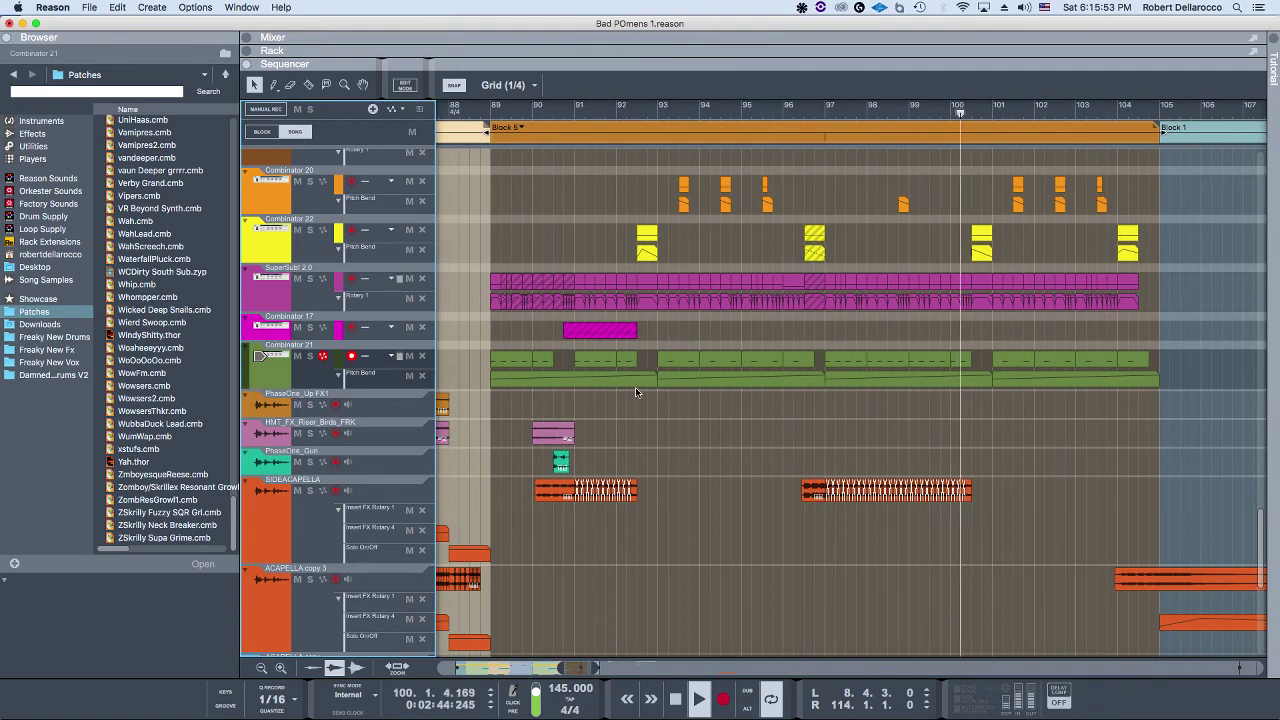
key("space")
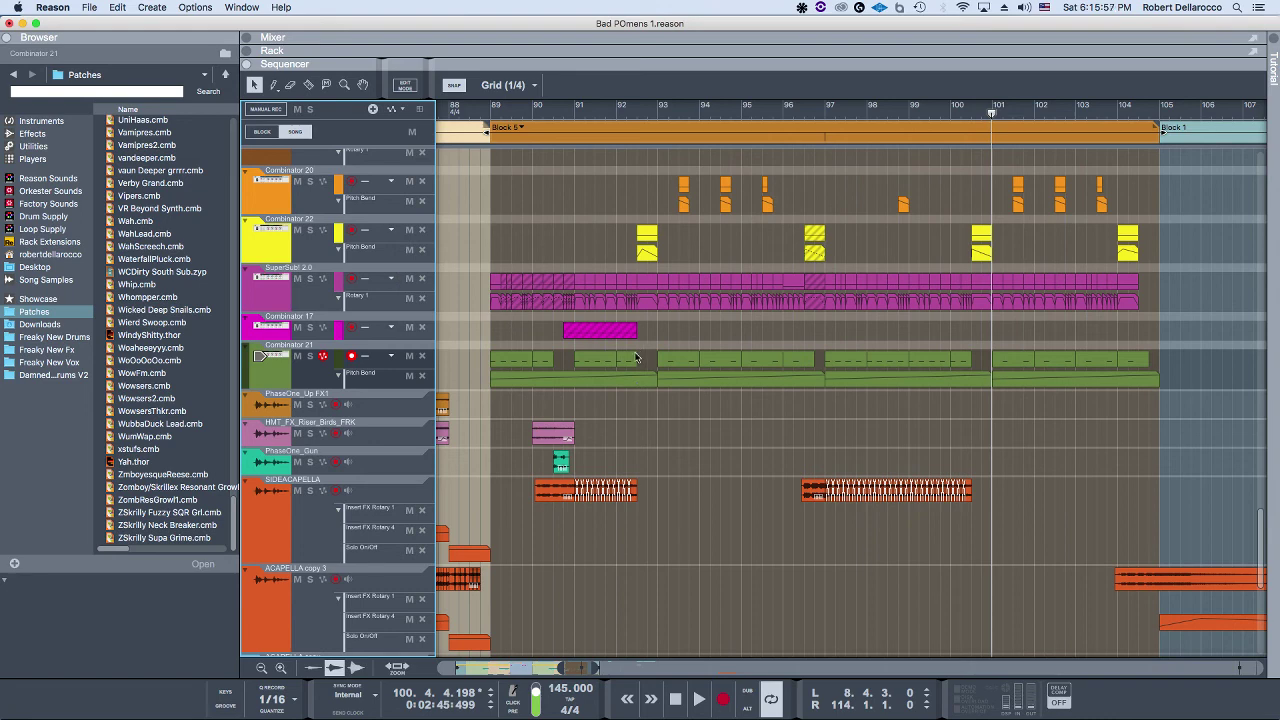
Step: Inspect the first SIDEACAPELLA clip leading into bar 97 and the overlapping slices following it, and deselect the clip
scroll(817, 467, "up", 7)
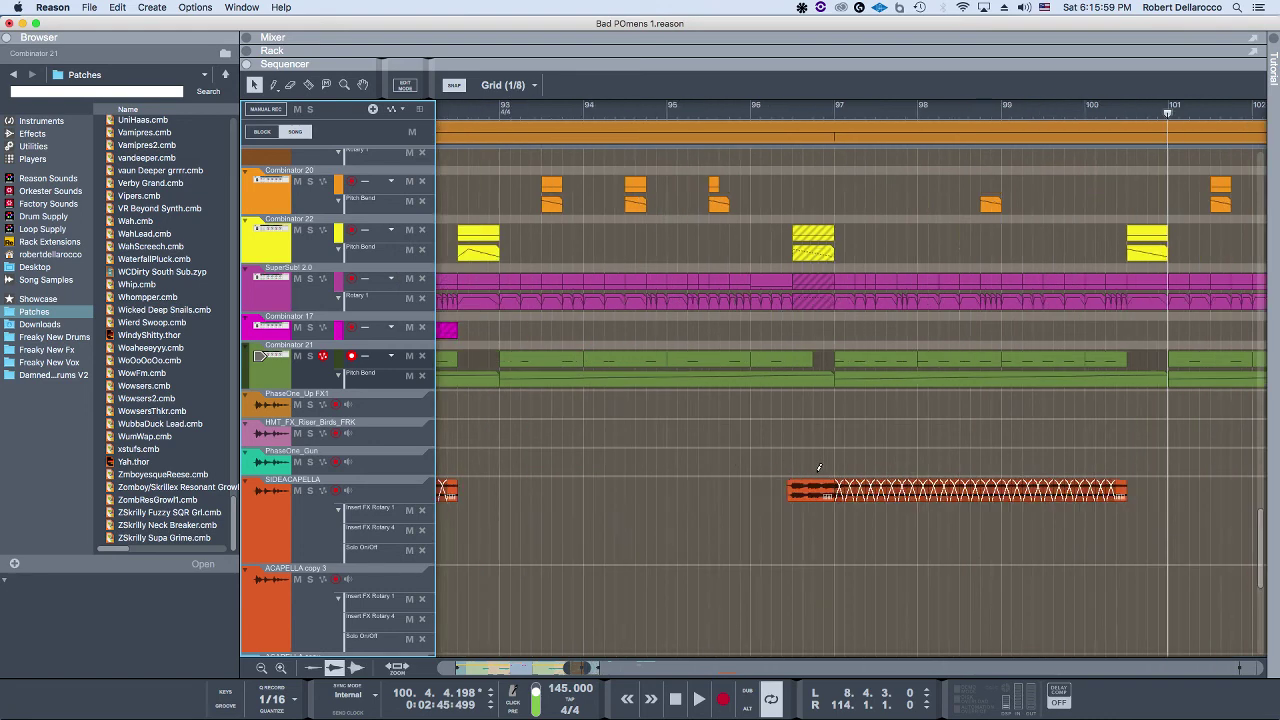
scroll(755, 455, "right", 2)
left_click(718, 490)
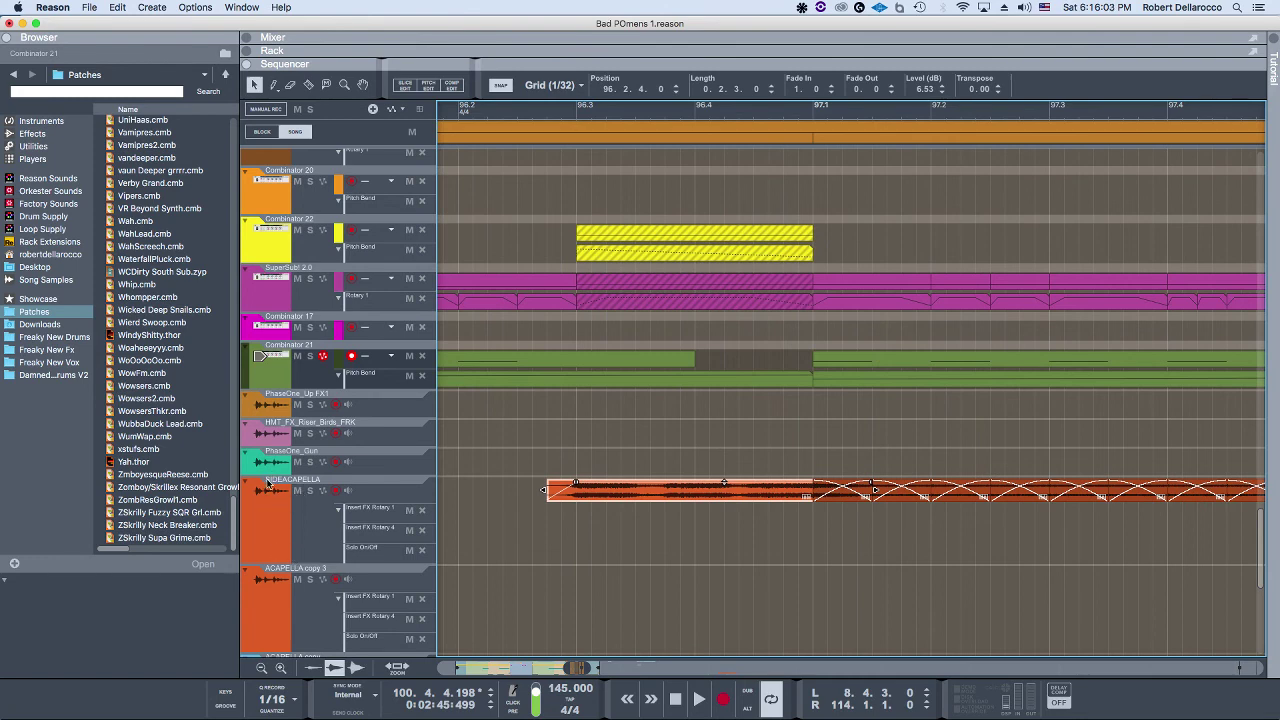
scroll(598, 486, "down", 4)
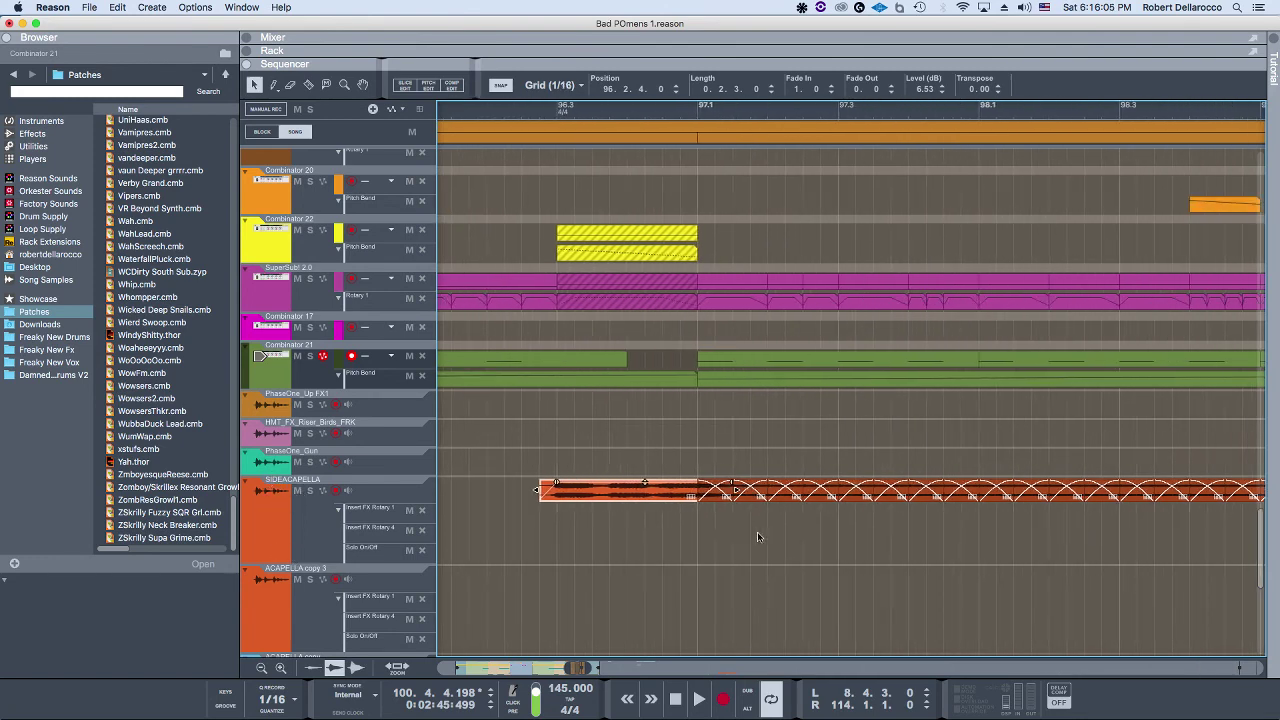
scroll(717, 521, "down", 2)
left_click(696, 537)
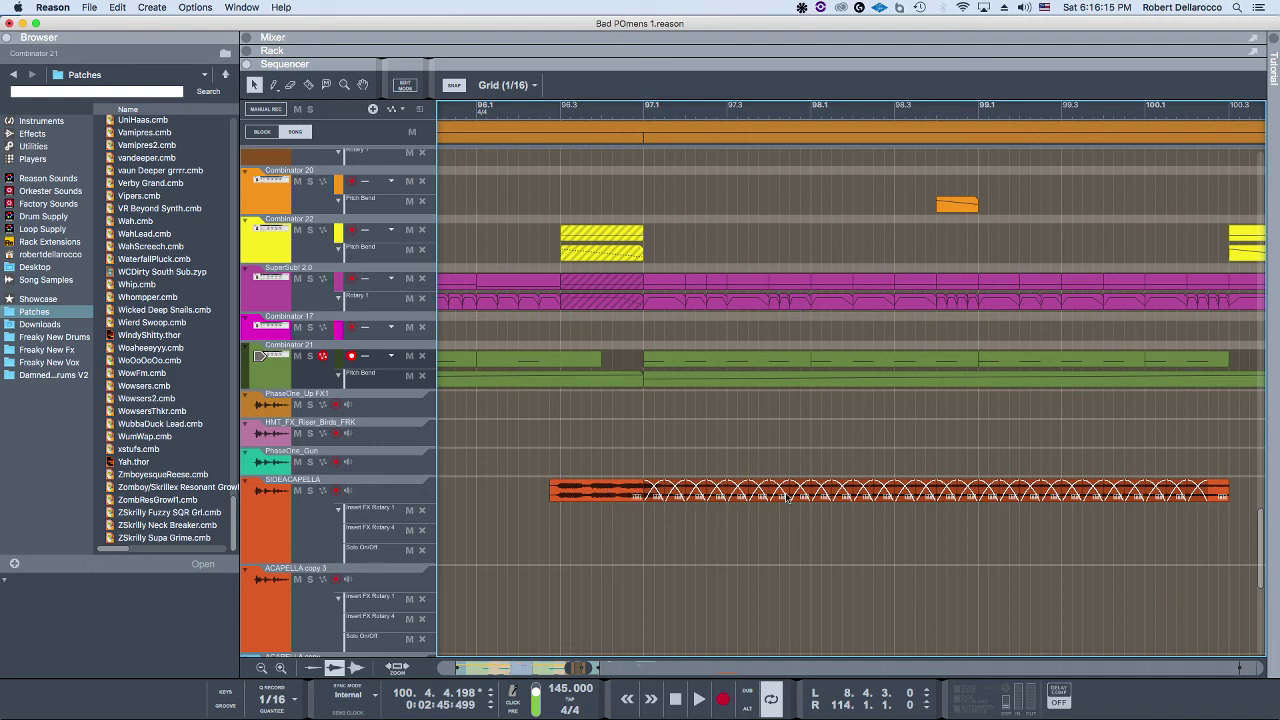
Step: Inspect the last short SIDEACAPELLA slice in bar 100, deselect it, and look over the other tracks around Block 5
scroll(1021, 523, "right", 5)
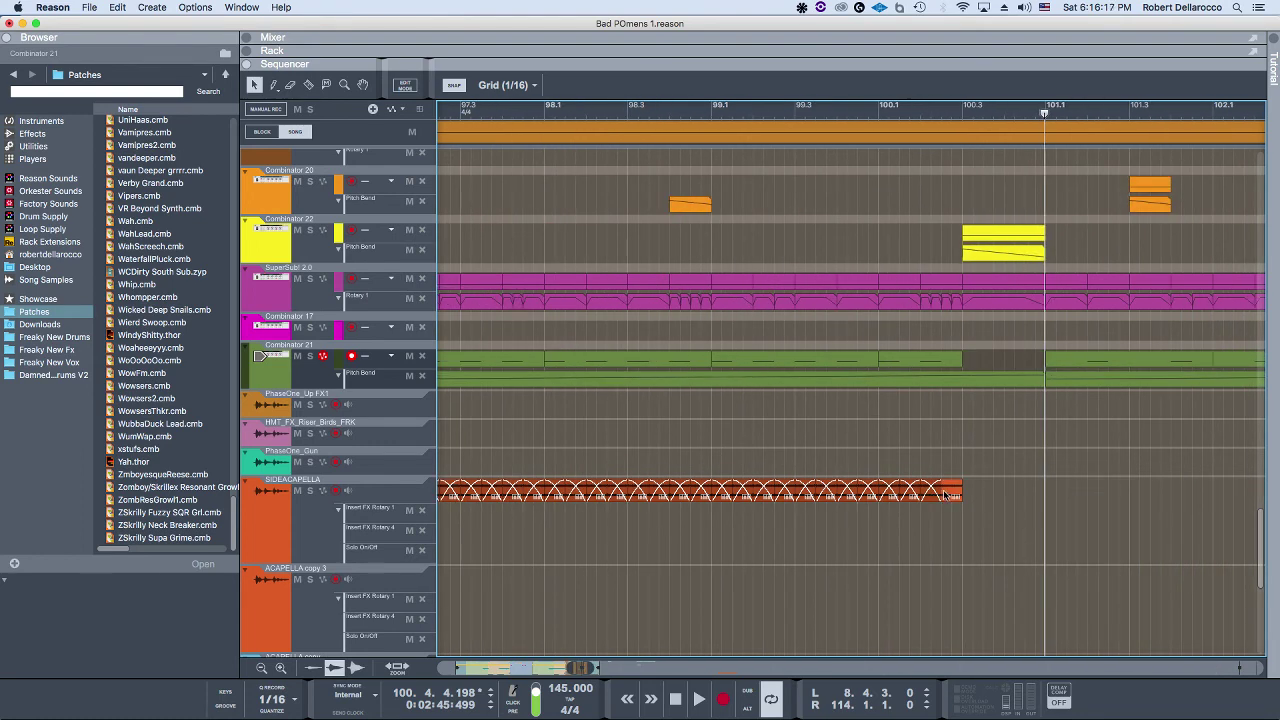
left_click(944, 494)
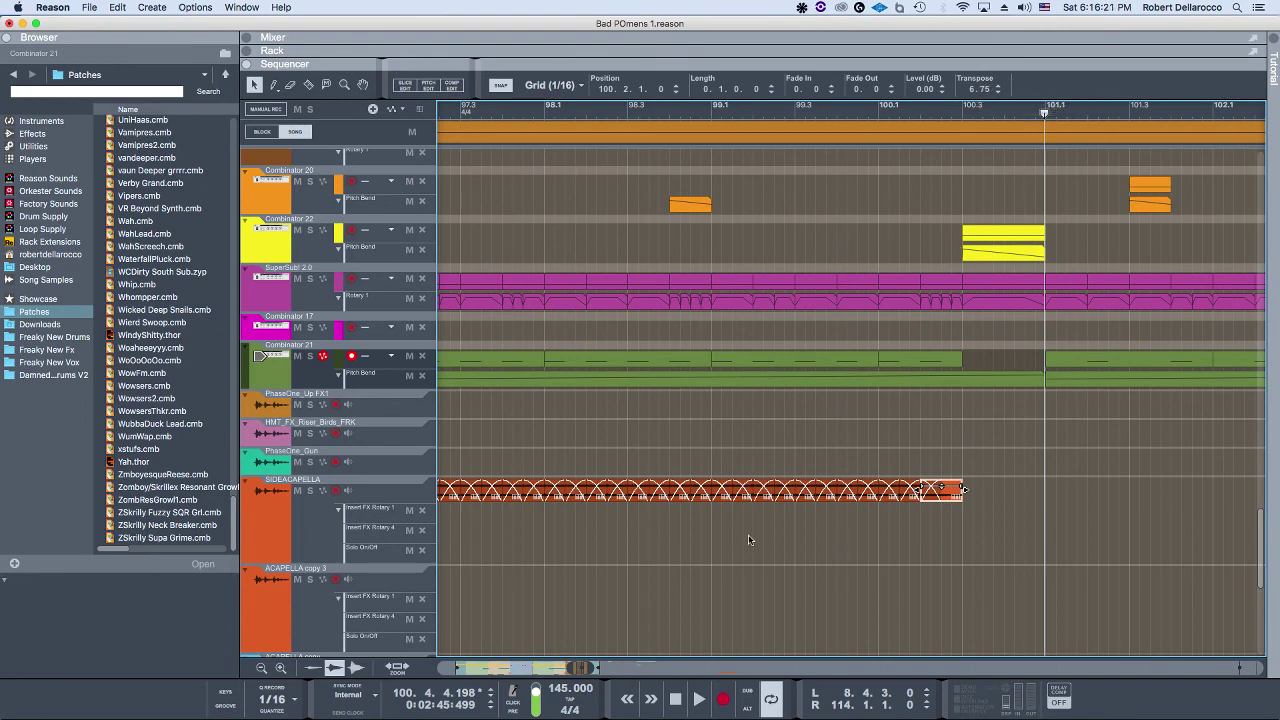
scroll(920, 532, "down", 3)
scroll(830, 498, "up", 3)
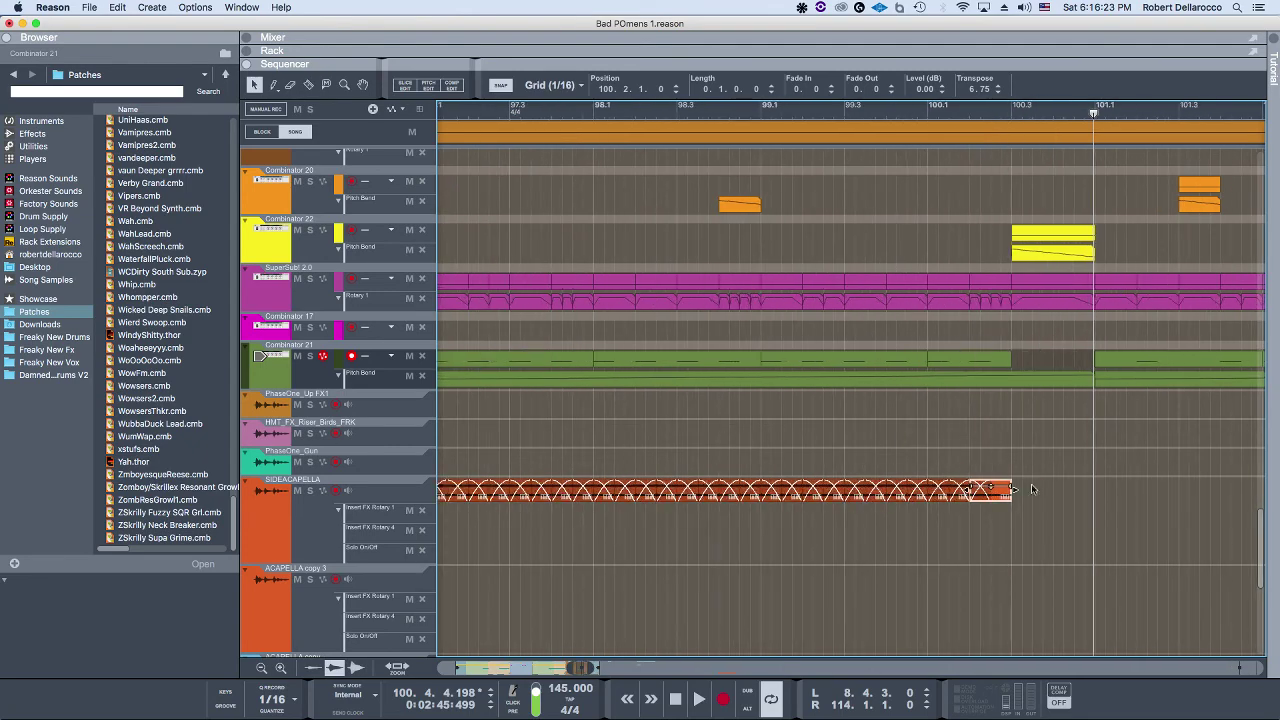
scroll(778, 541, "down", 3)
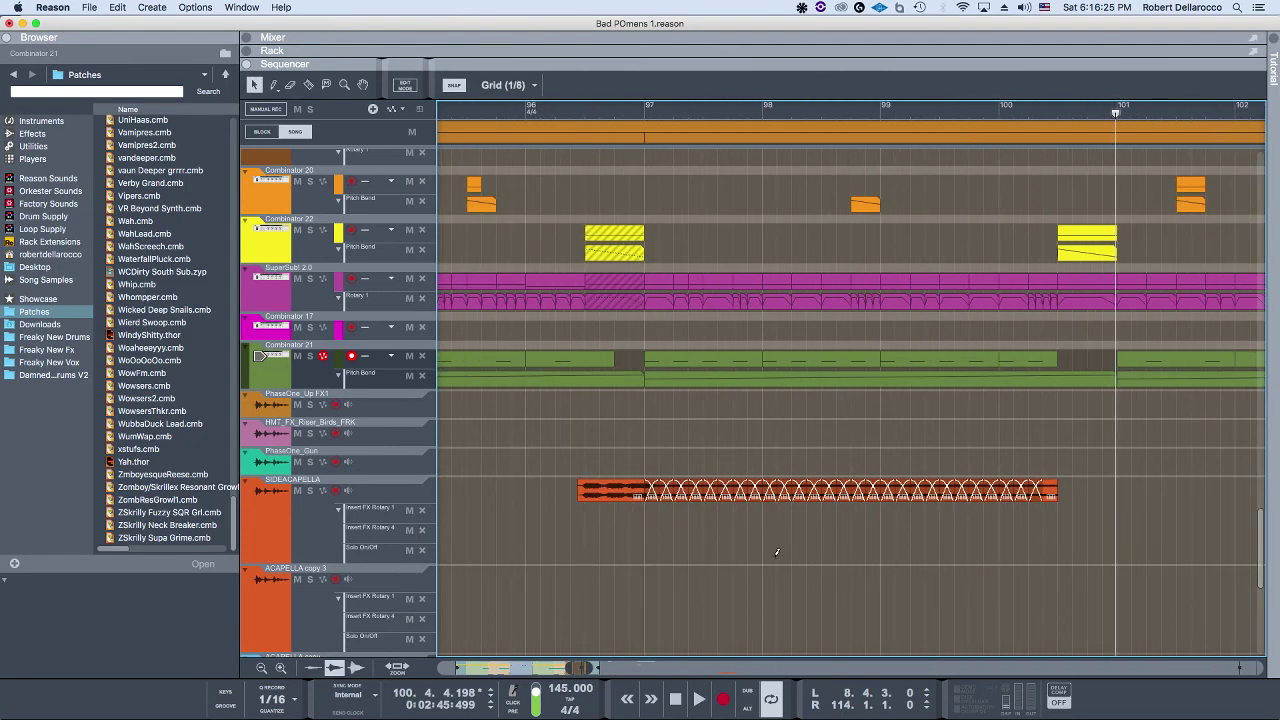
scroll(752, 556, "down", 10)
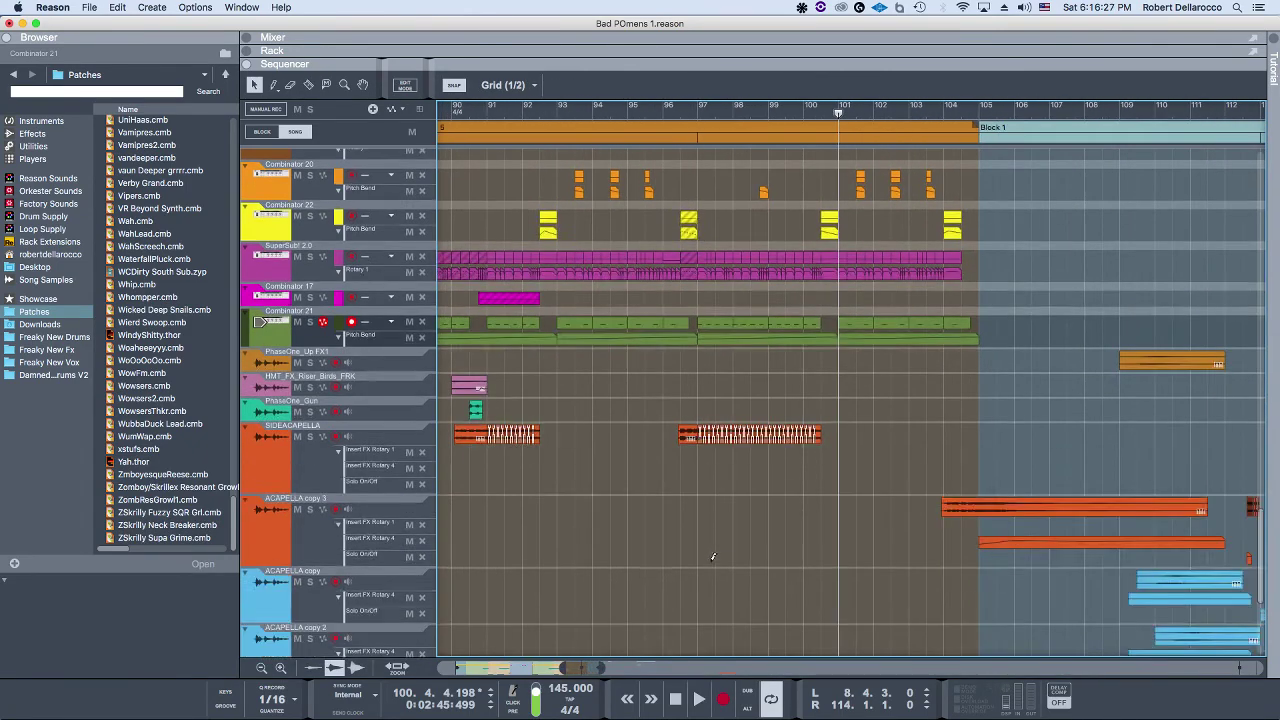
scroll(720, 572, "down", 5)
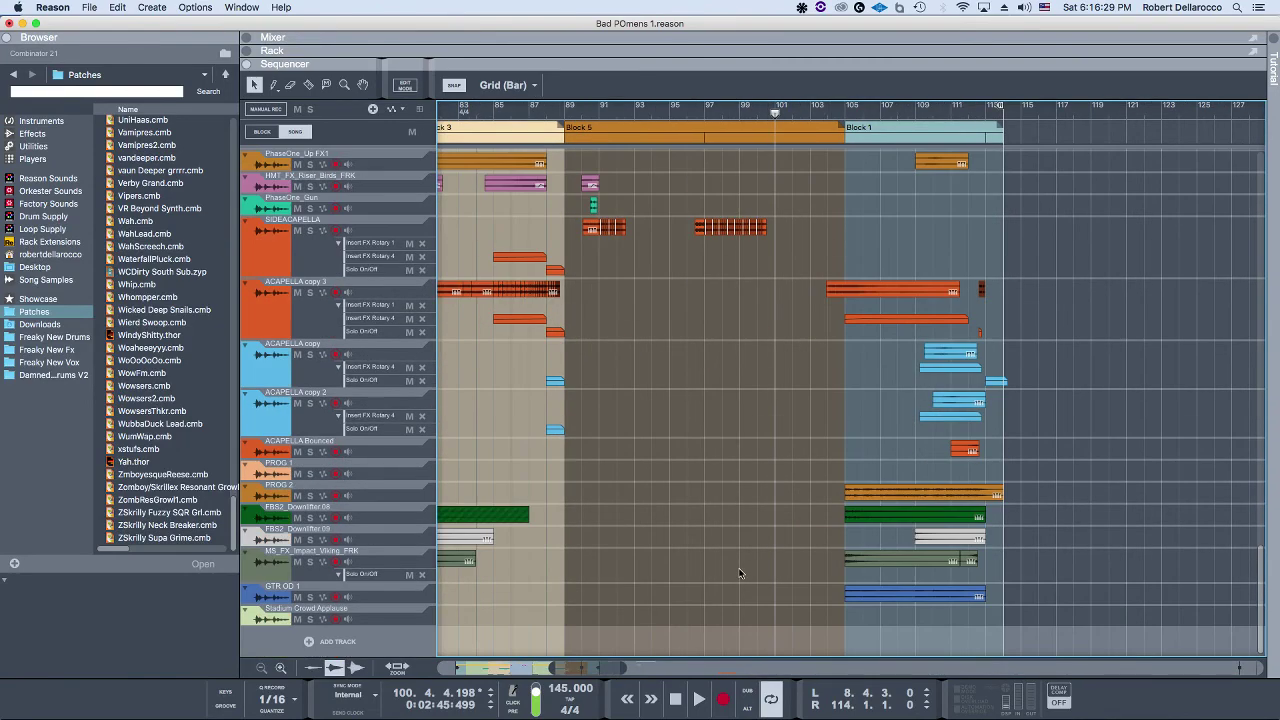
scroll(724, 580, "up", 14)
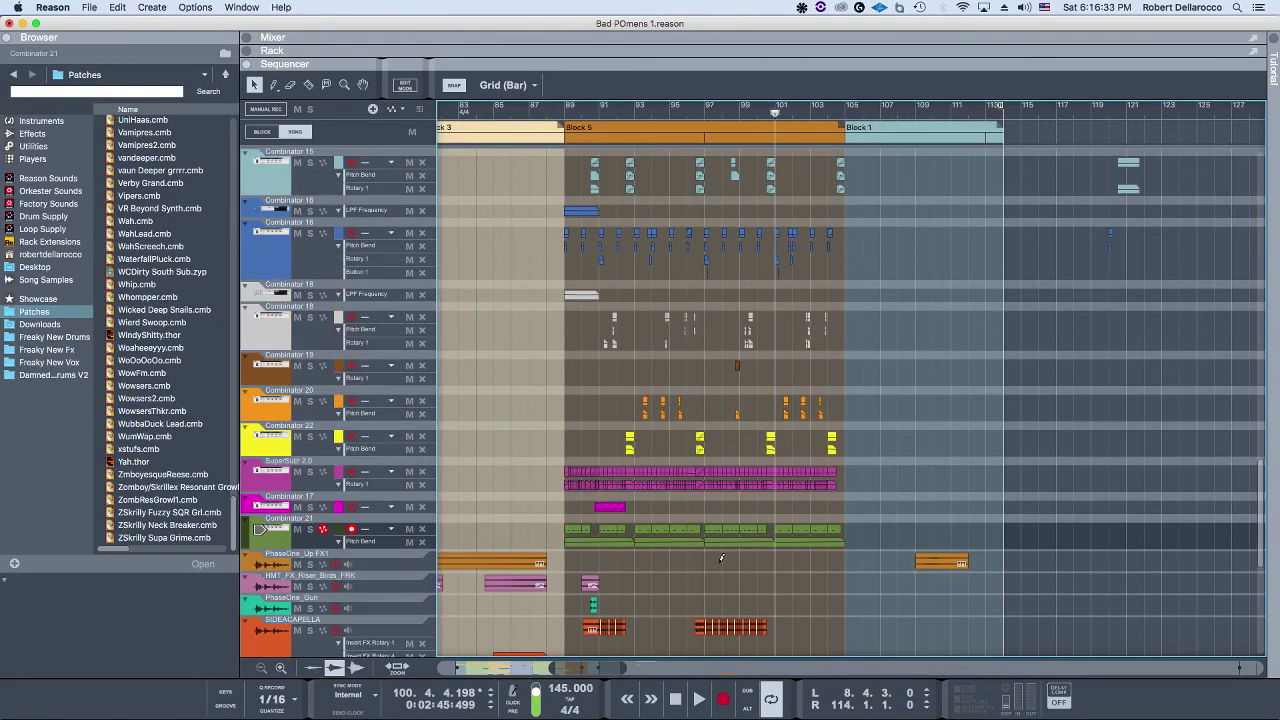
Step: Switch to Chrome, show the official "Careful What You Wish For" video page and the remix page, and return to Reason
key("super+Tab")
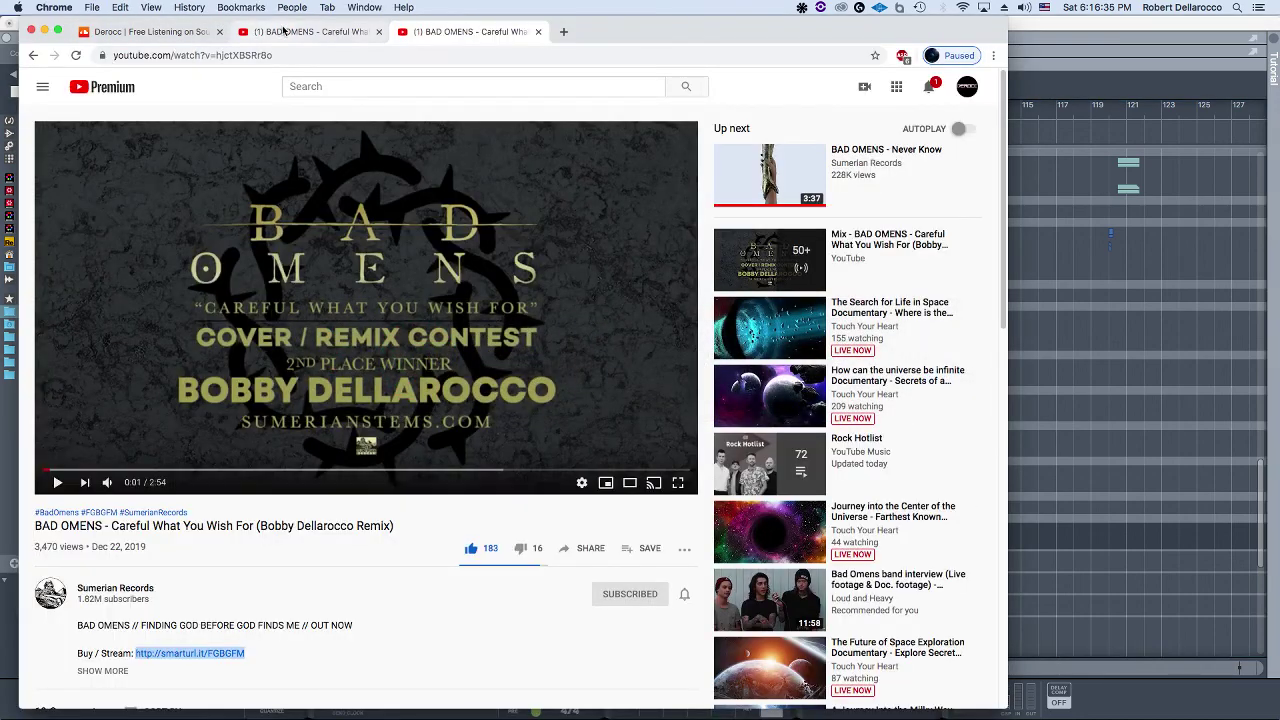
left_click(284, 31)
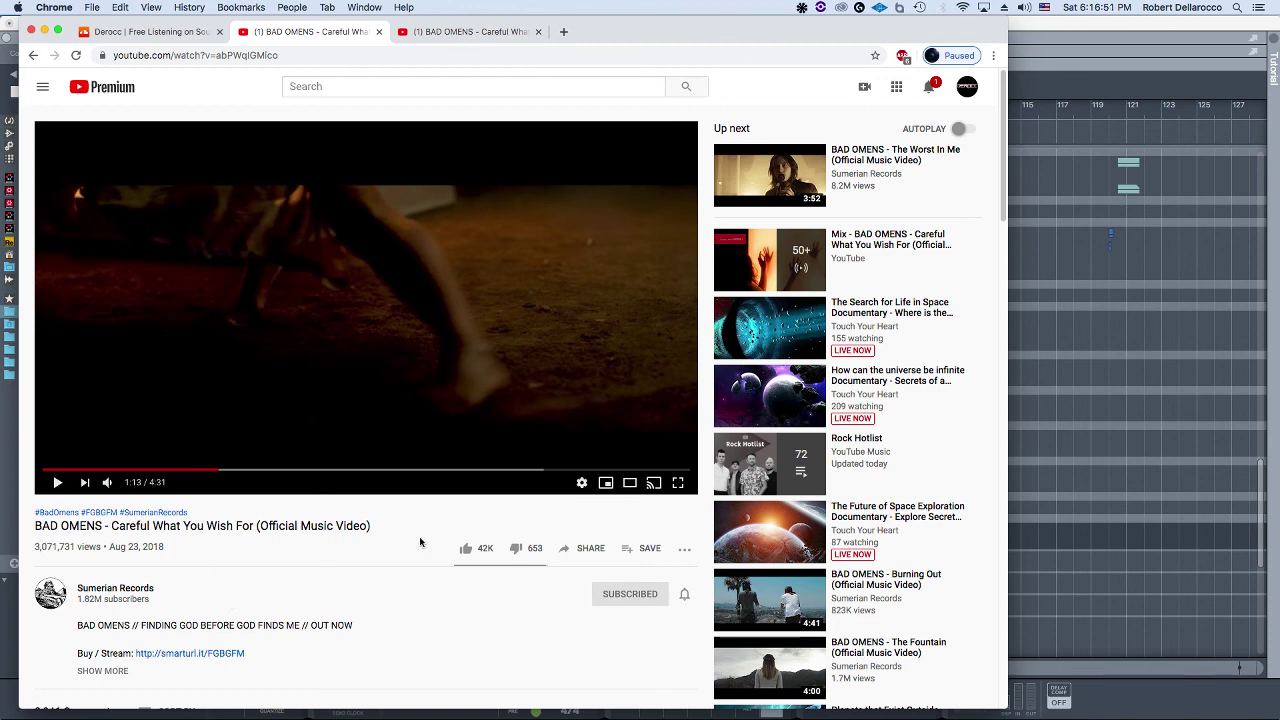
left_click(462, 31)
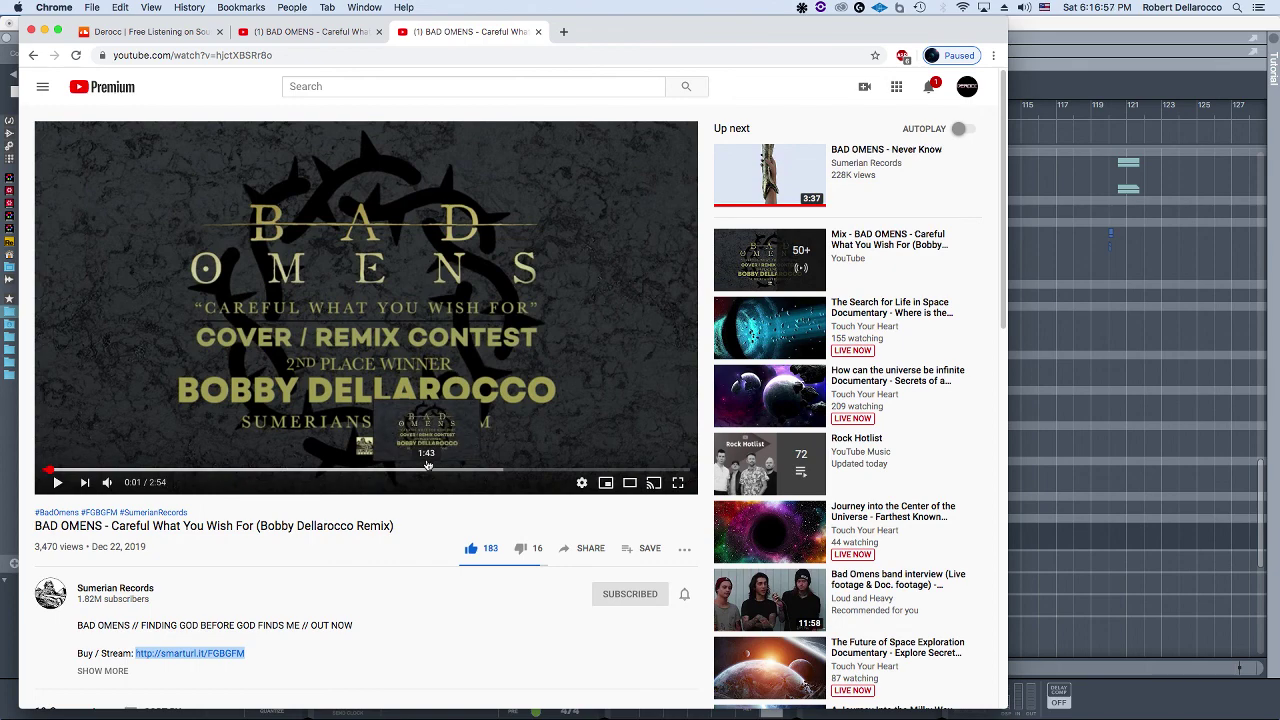
left_click(1147, 445)
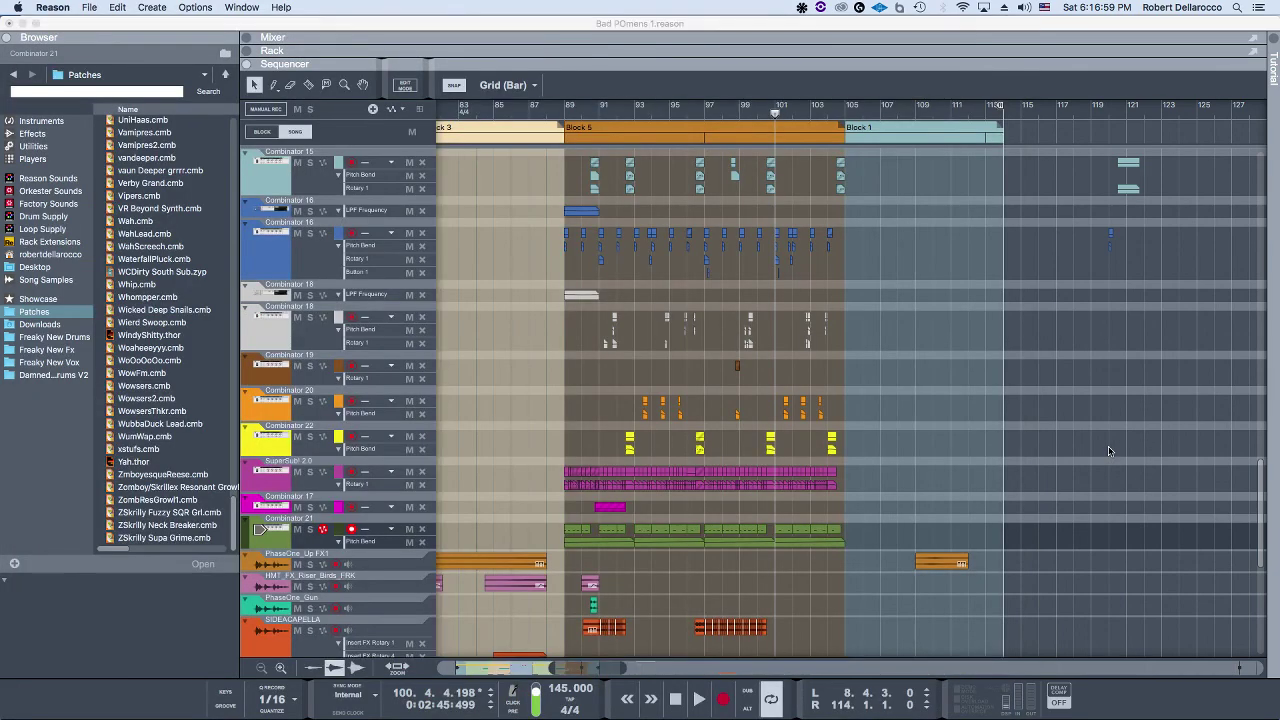
Step: Look over the whole arrangement back to Block 1, and examine the drum and percussion tracks in Blocks 3 and 4
scroll(743, 371, "left", 10)
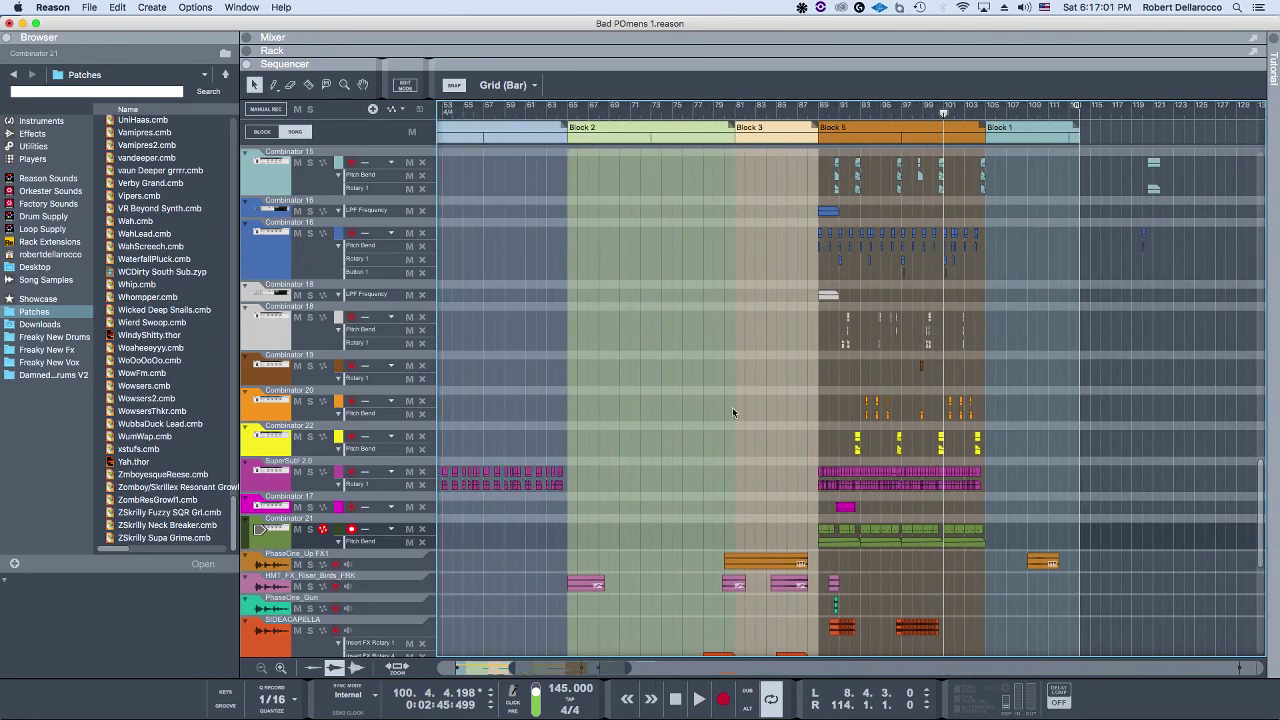
scroll(724, 409, "down", 15)
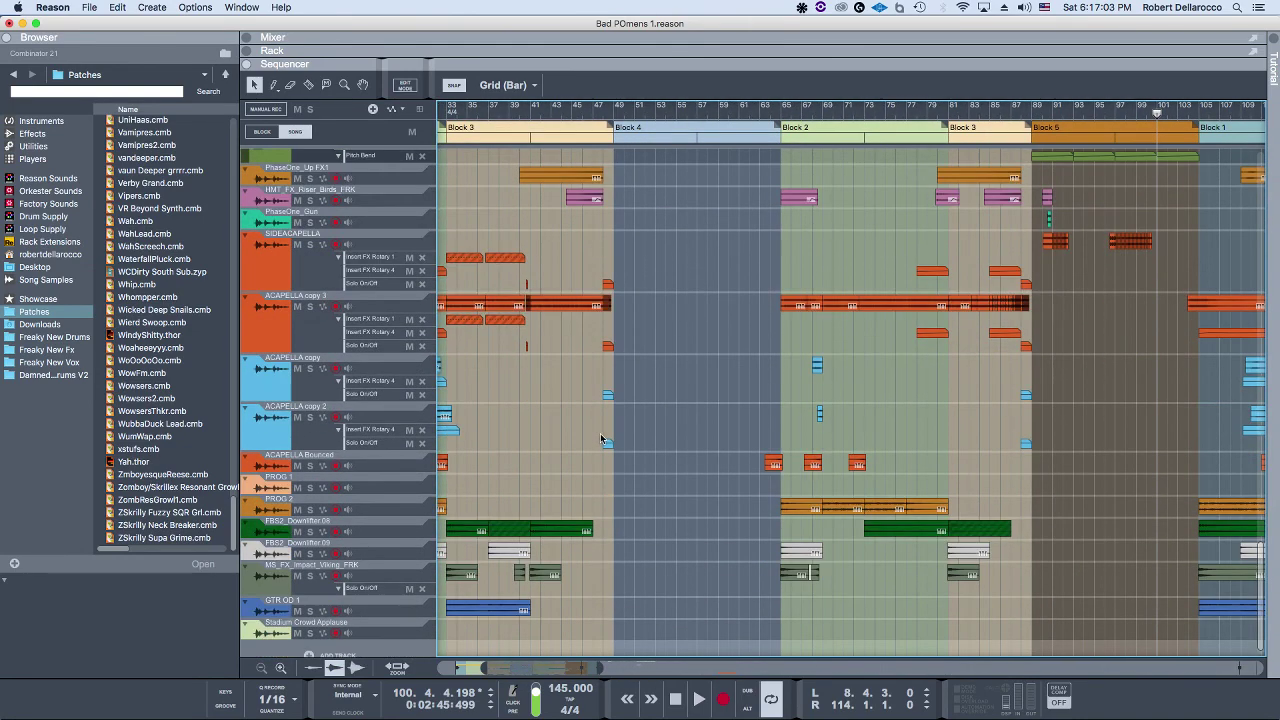
scroll(600, 460, "left", 5)
scroll(620, 371, "left", 3)
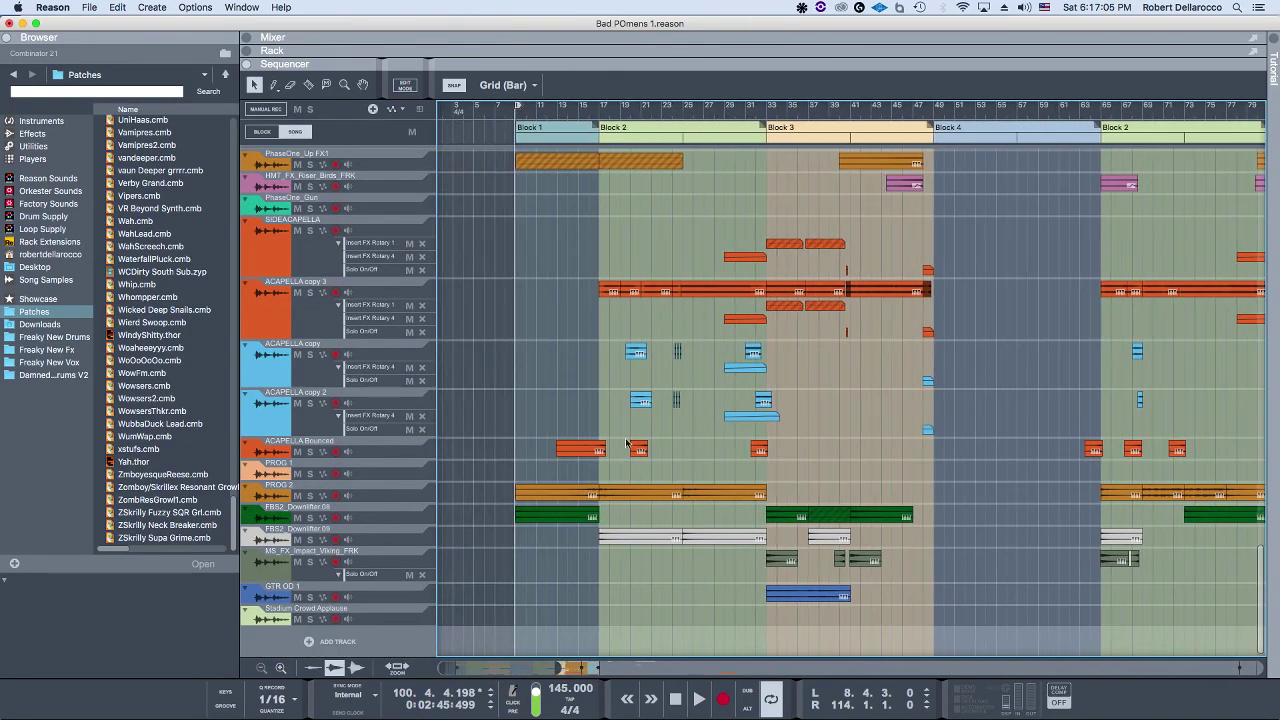
scroll(784, 472, "up", 15)
scroll(726, 458, "up", 10)
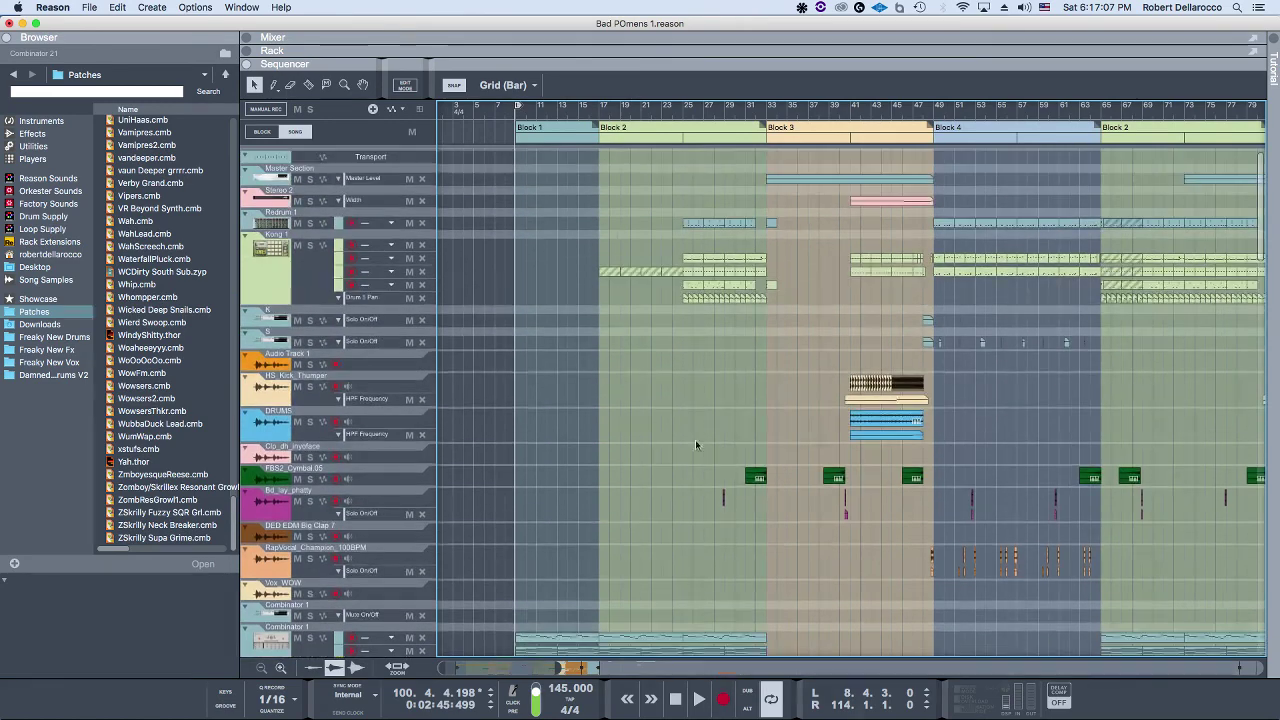
scroll(700, 420, "right", 5)
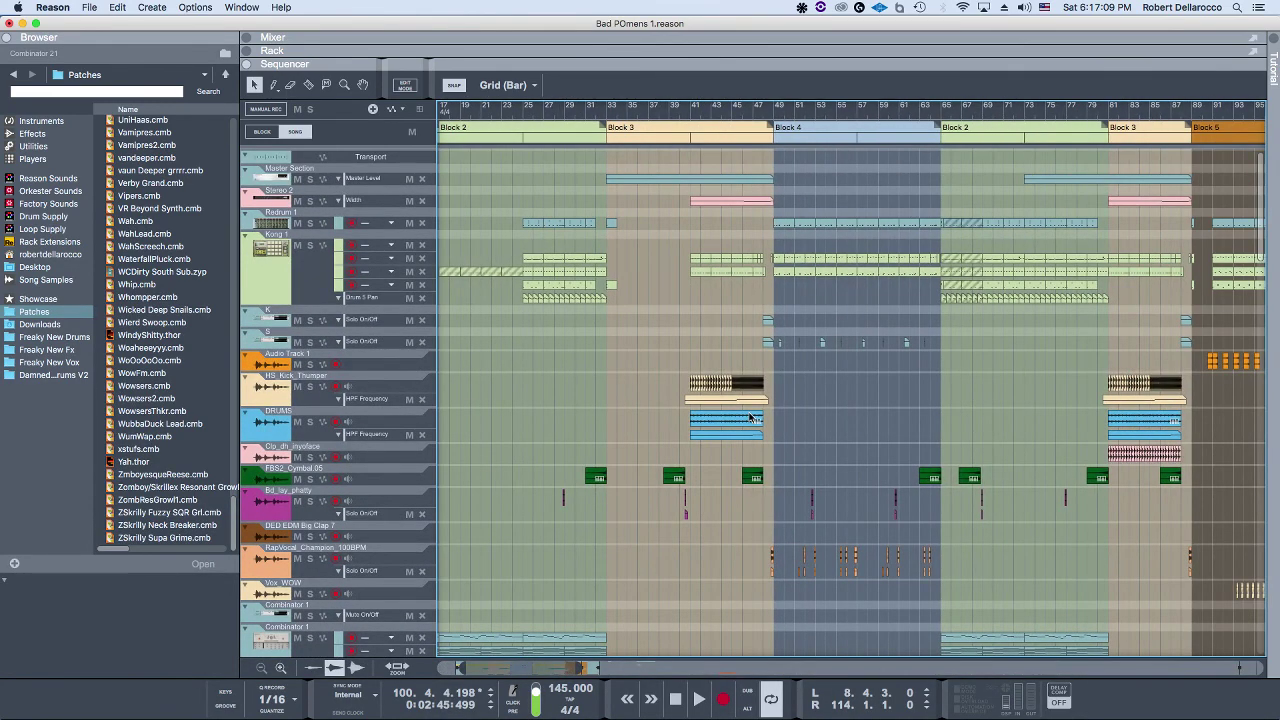
scroll(699, 445, "up", 2)
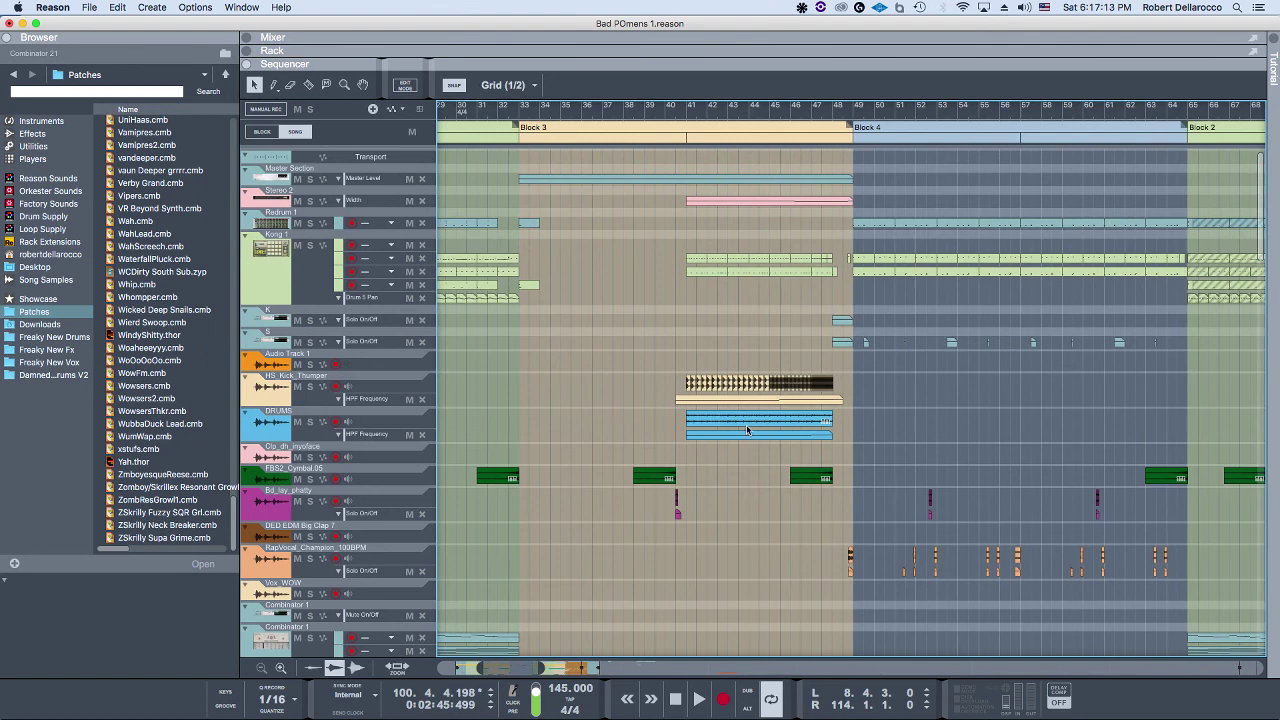
scroll(603, 524, "right", 2)
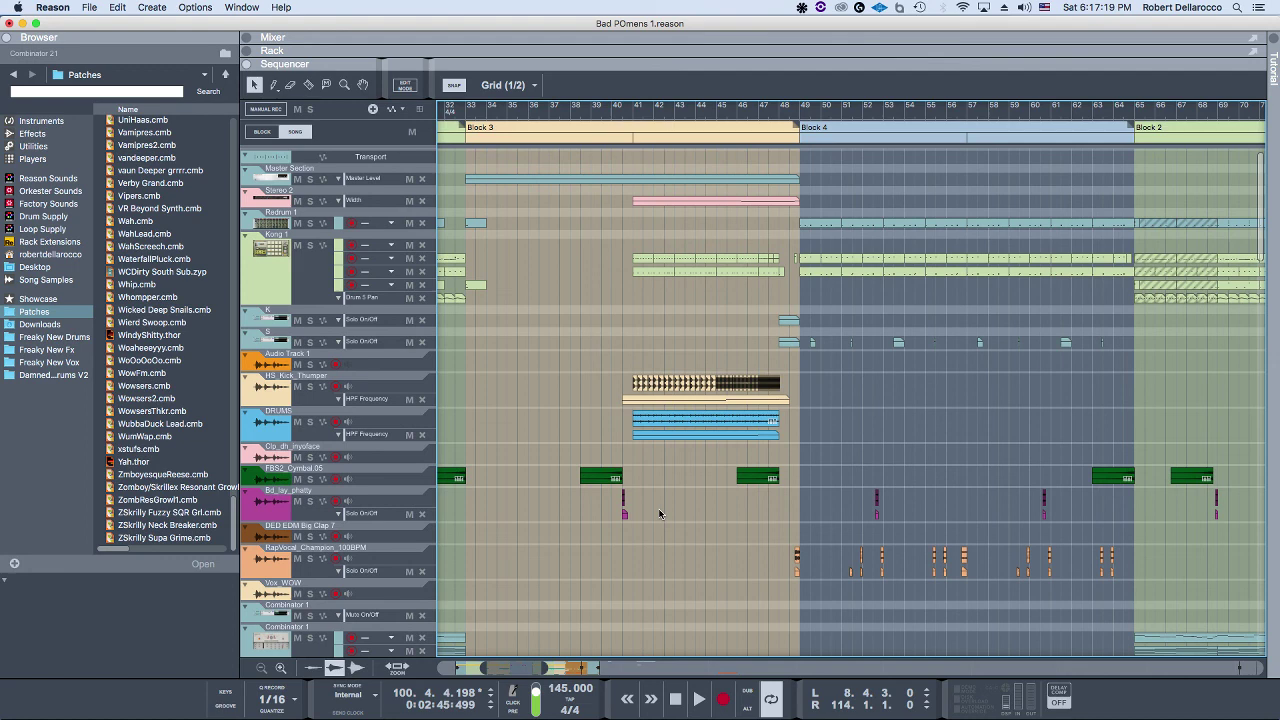
Step: Switch back to Google Chrome
key("super+Tab")
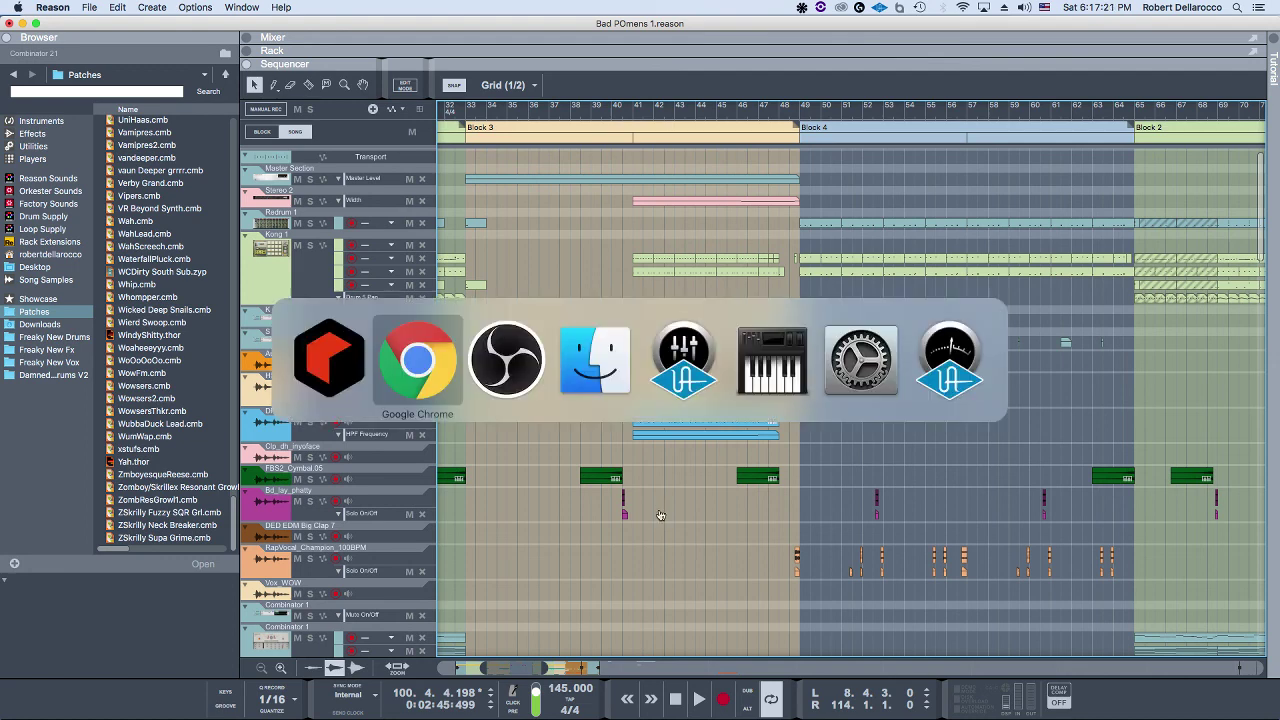